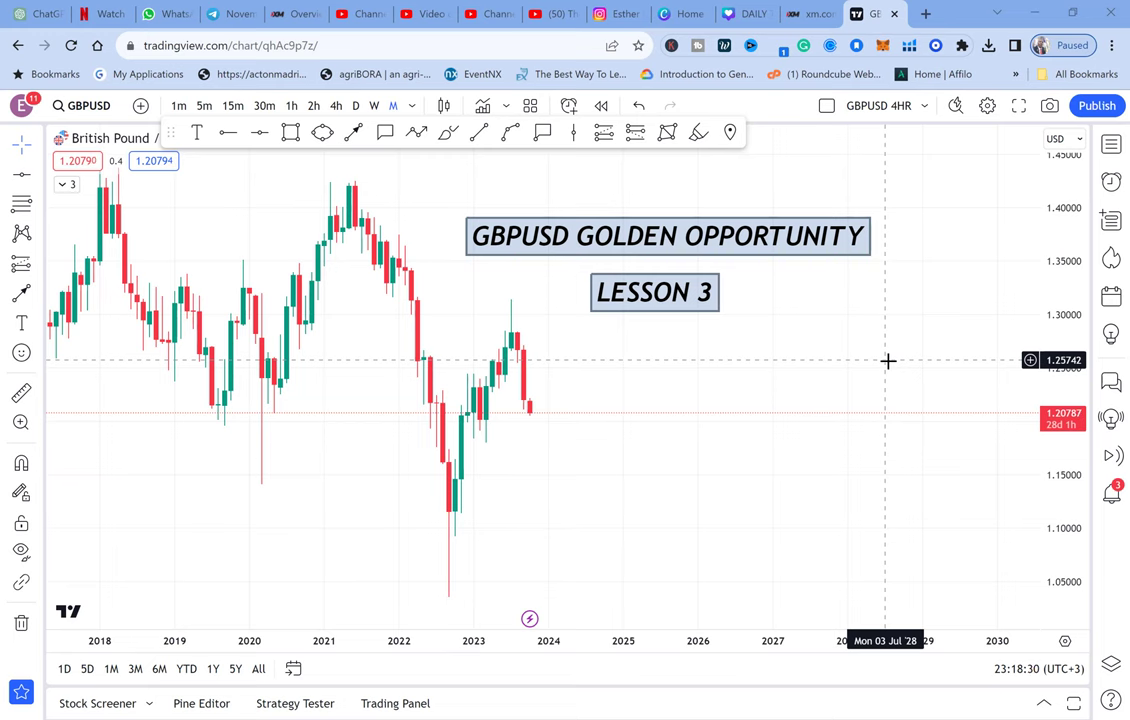
# Examine the GBPUSD monthly price history from the recent candles back to the 1985 low.
pyautogui.scroll(-3, 888, 360)
pyautogui.moveTo(417, 484); pyautogui.dragTo(548, 393)
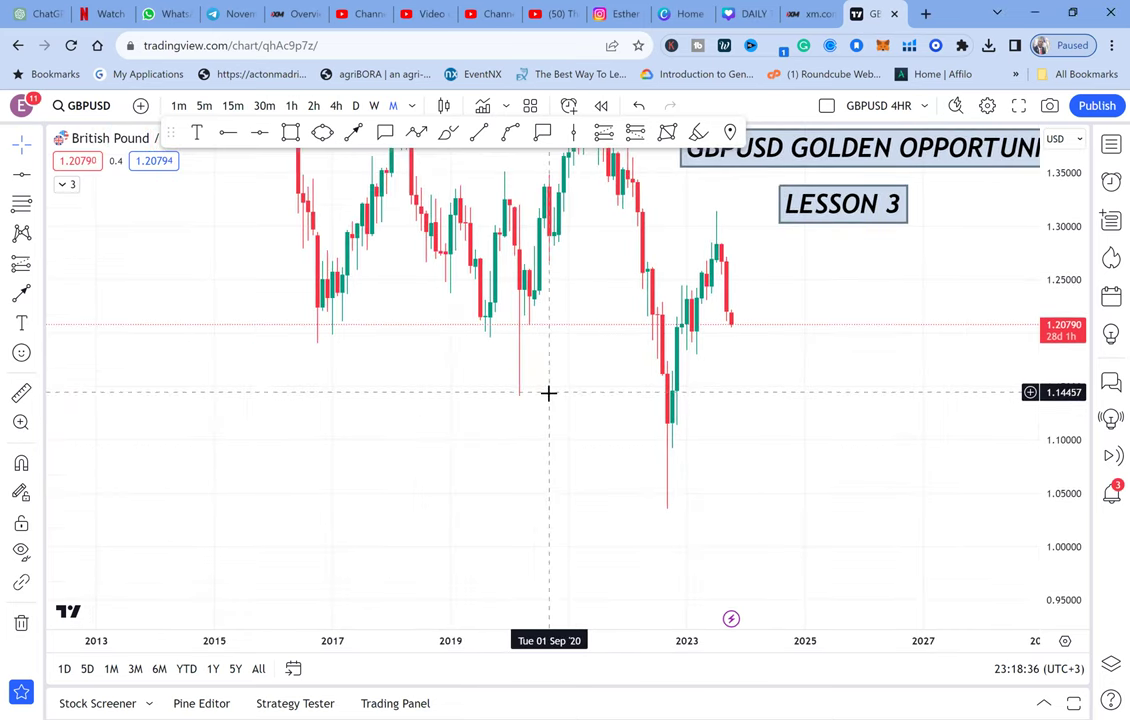
pyautogui.scroll(-5, 548, 393)
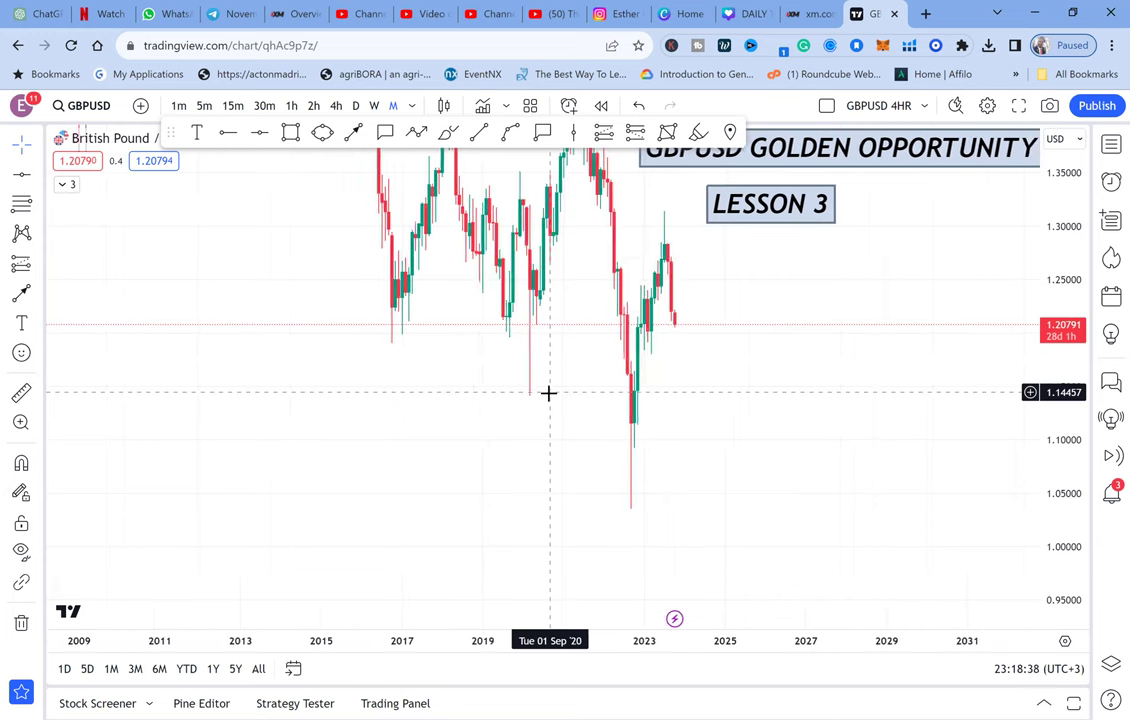
pyautogui.scroll(-3, 548, 393)
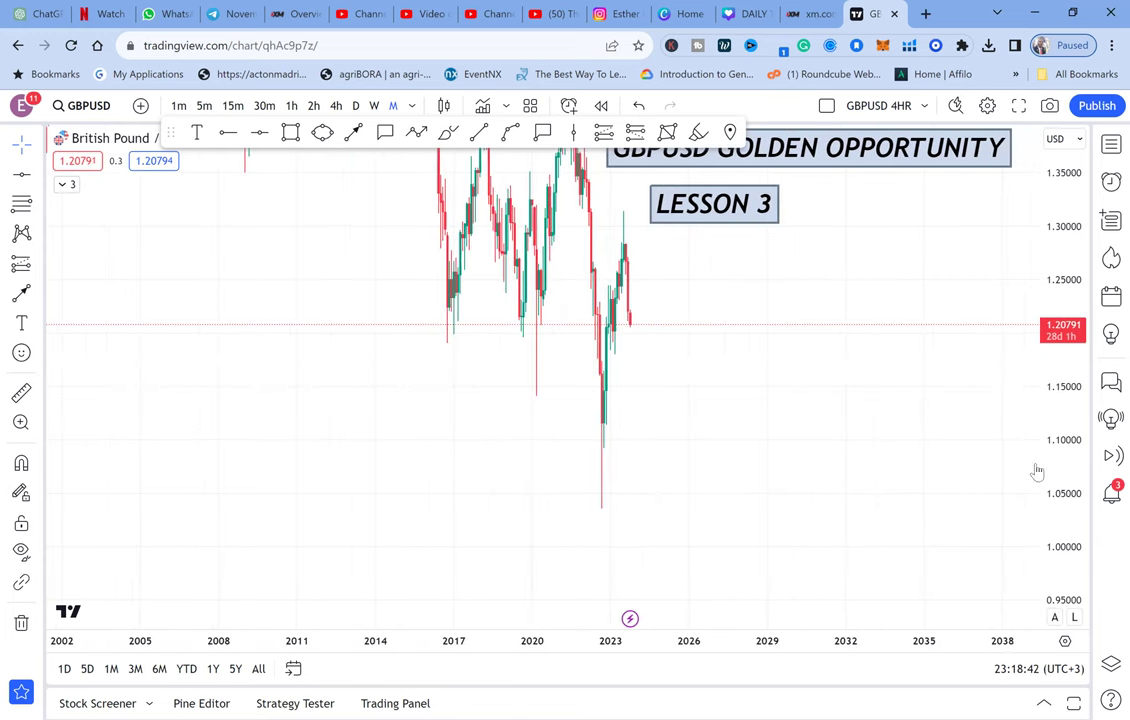
pyautogui.moveTo(1036, 472); pyautogui.dragTo(968, 502)
pyautogui.scroll(-4, 736, 462)
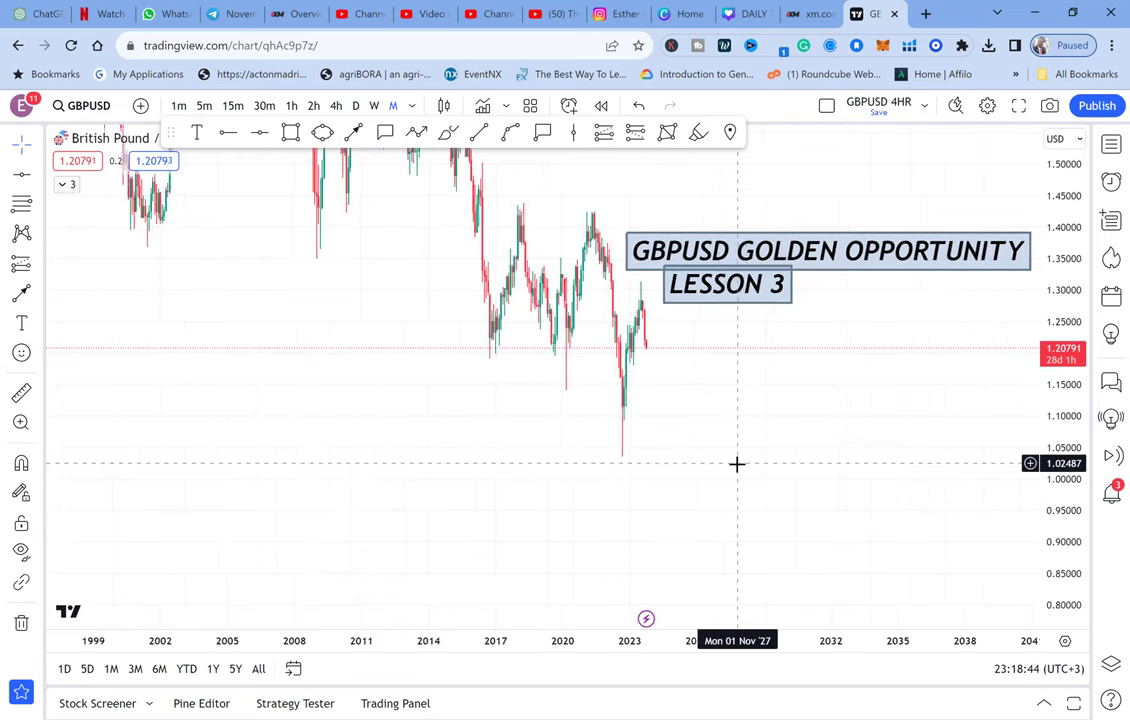
pyautogui.scroll(-5, 736, 463)
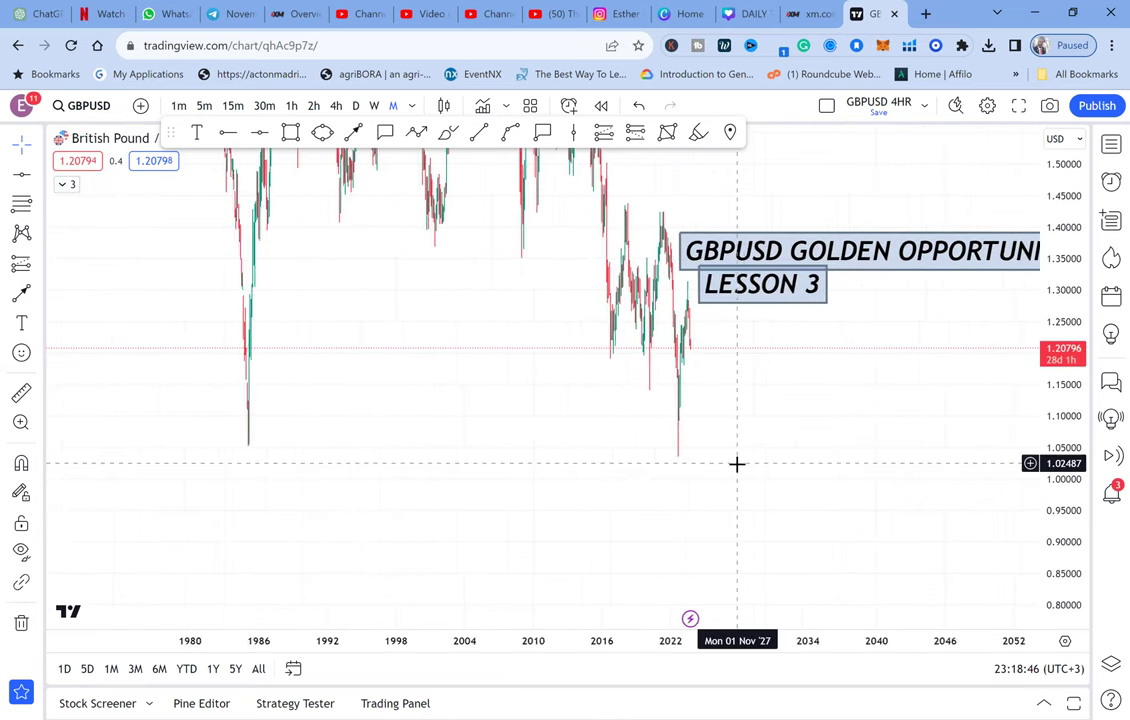
pyautogui.rightClick(736, 463)
pyautogui.moveTo(472, 440); pyautogui.dragTo(560, 416)
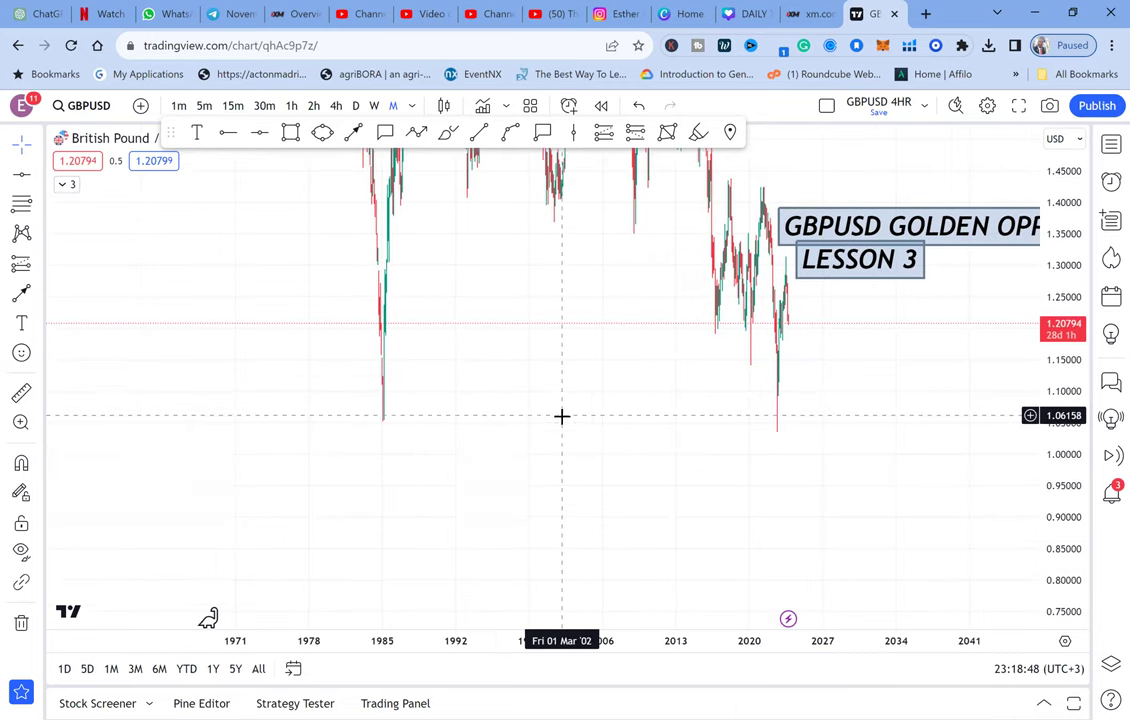
# Draw two red horizontal lines at the 1985 low, at about 1.07172 along the candle body and 1.05268 along the wick tip.
pyautogui.click(21, 422)
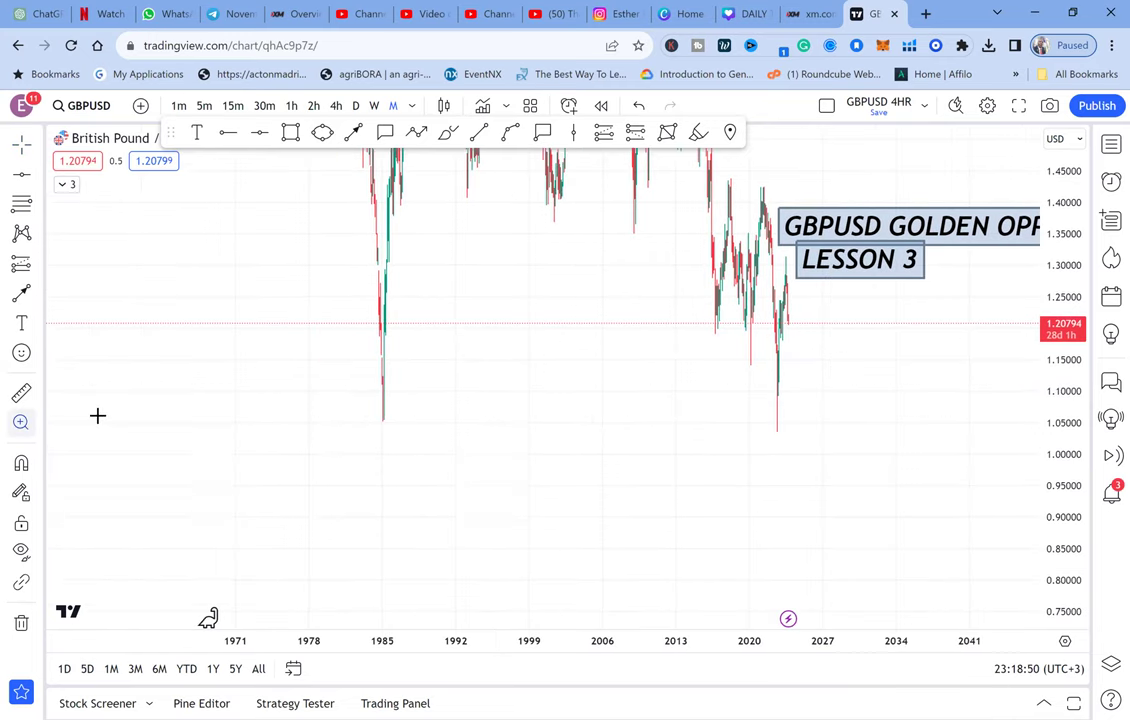
pyautogui.moveTo(232, 373); pyautogui.dragTo(554, 478)
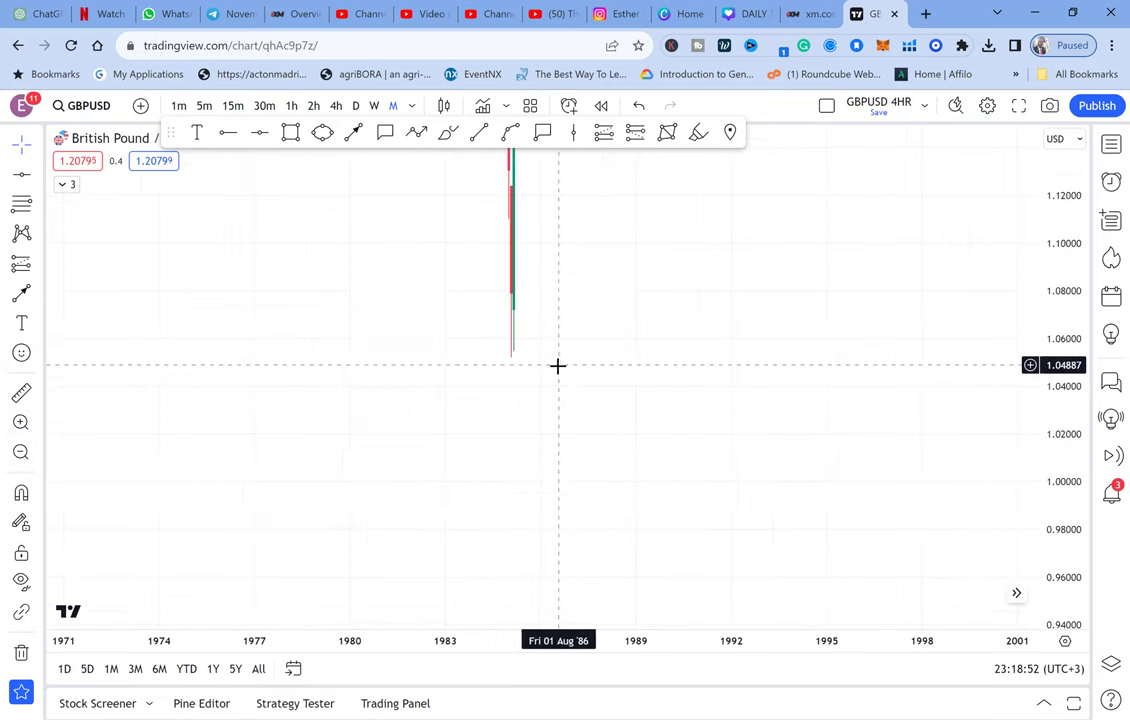
pyautogui.scroll(3, 557, 366)
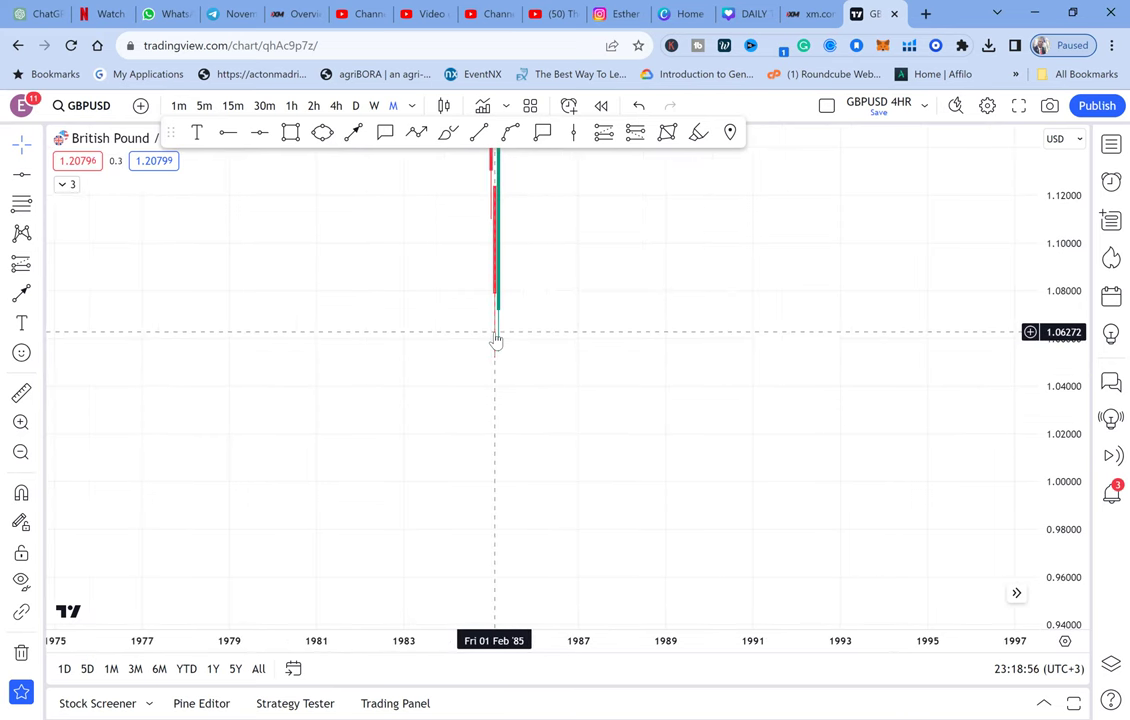
pyautogui.click(261, 134)
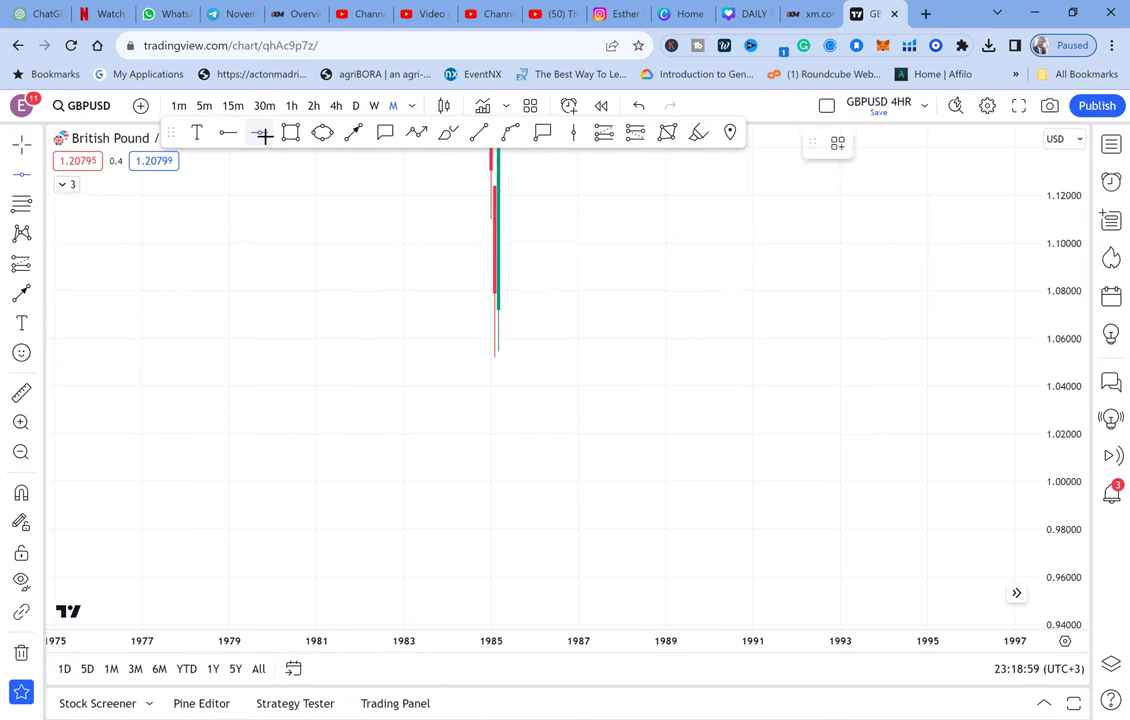
pyautogui.click(419, 311)
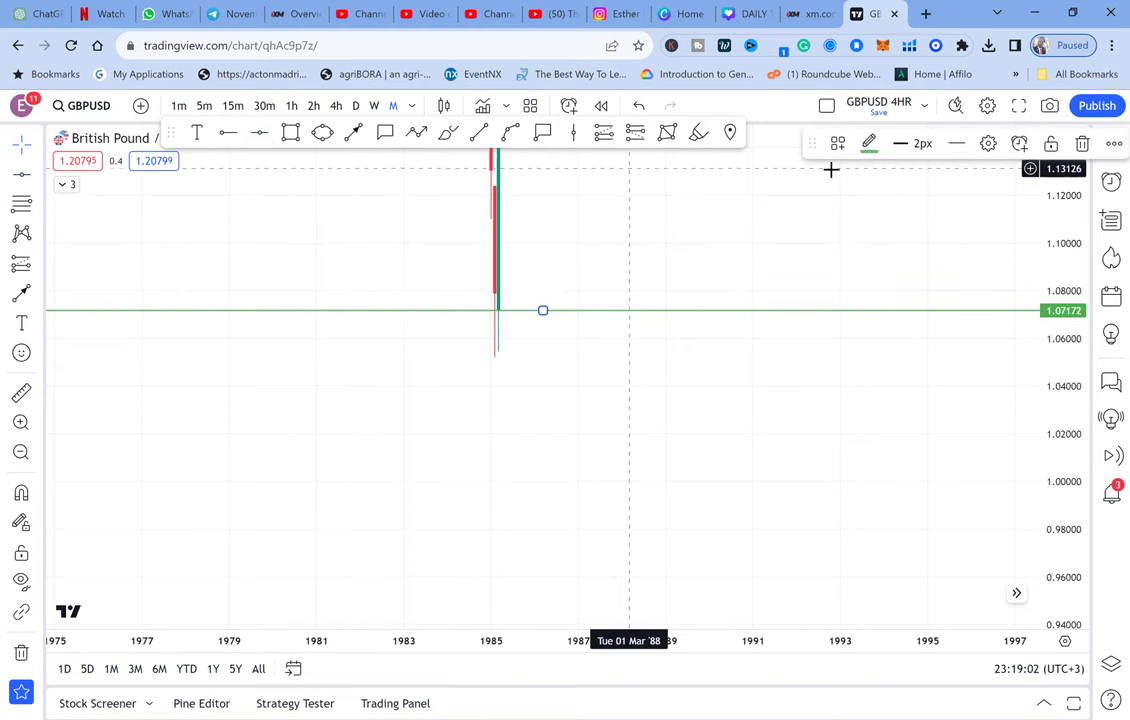
pyautogui.click(869, 145)
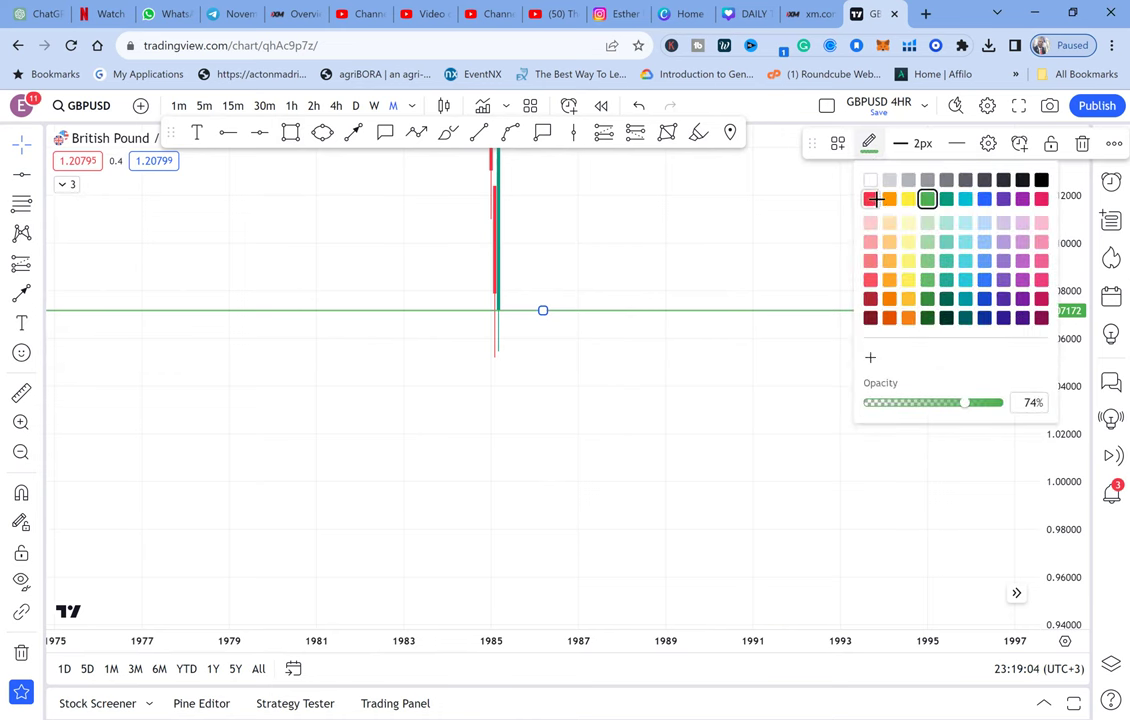
pyautogui.click(872, 199)
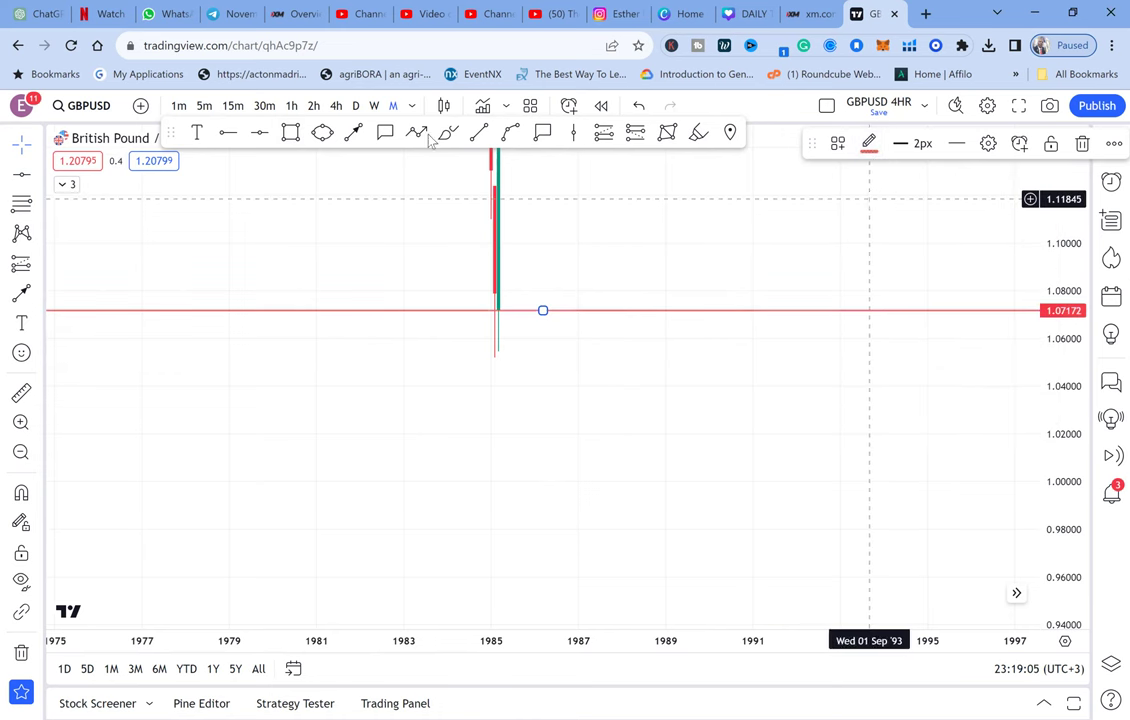
pyautogui.click(261, 135)
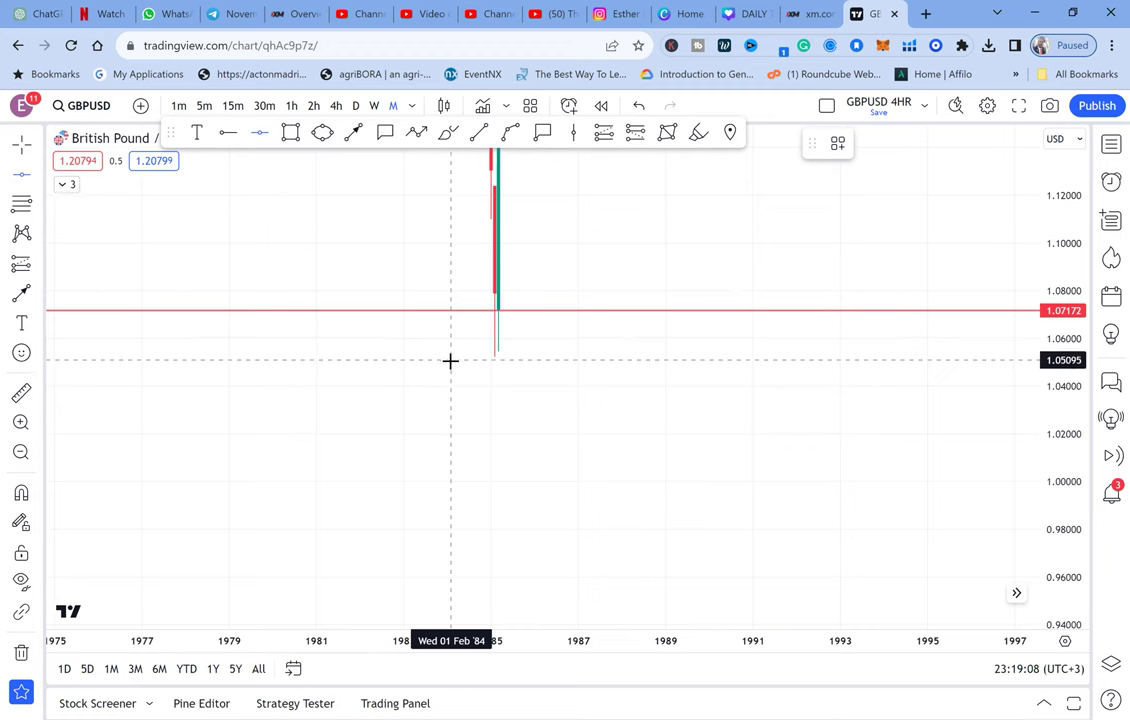
pyautogui.click(542, 355)
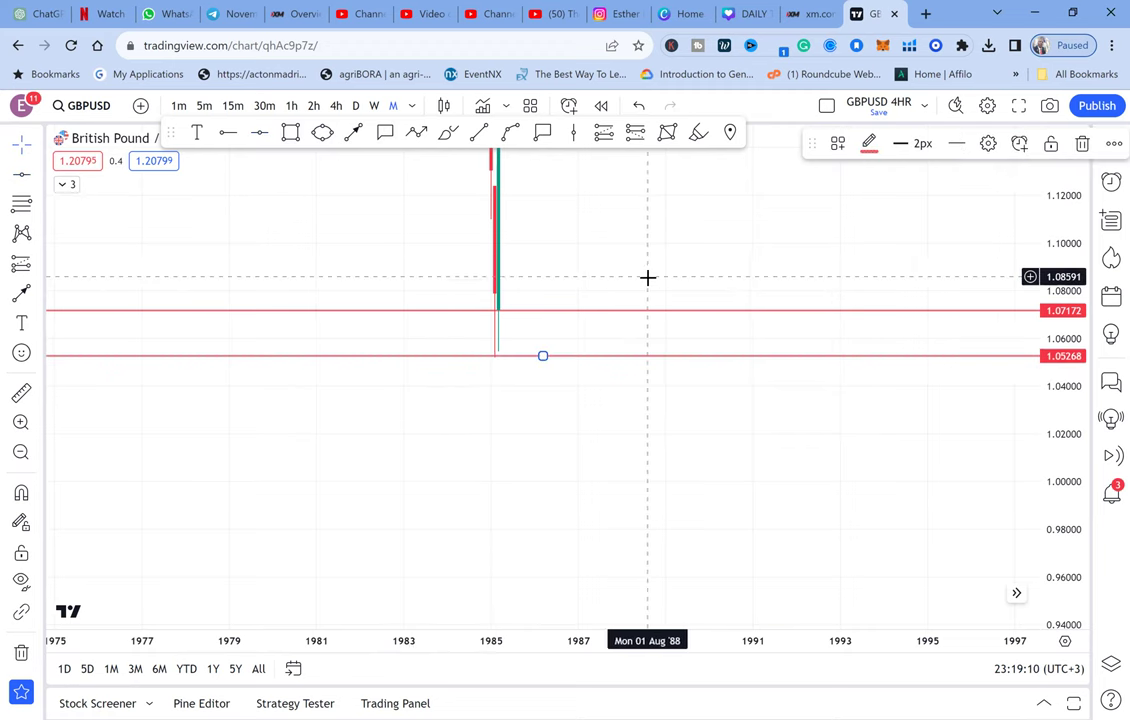
# Draw a rectangle filling the band between the two red lines, starting at about June 1983.
pyautogui.scroll(-2, 648, 278)
pyautogui.moveTo(617, 280); pyautogui.dragTo(374, 278)
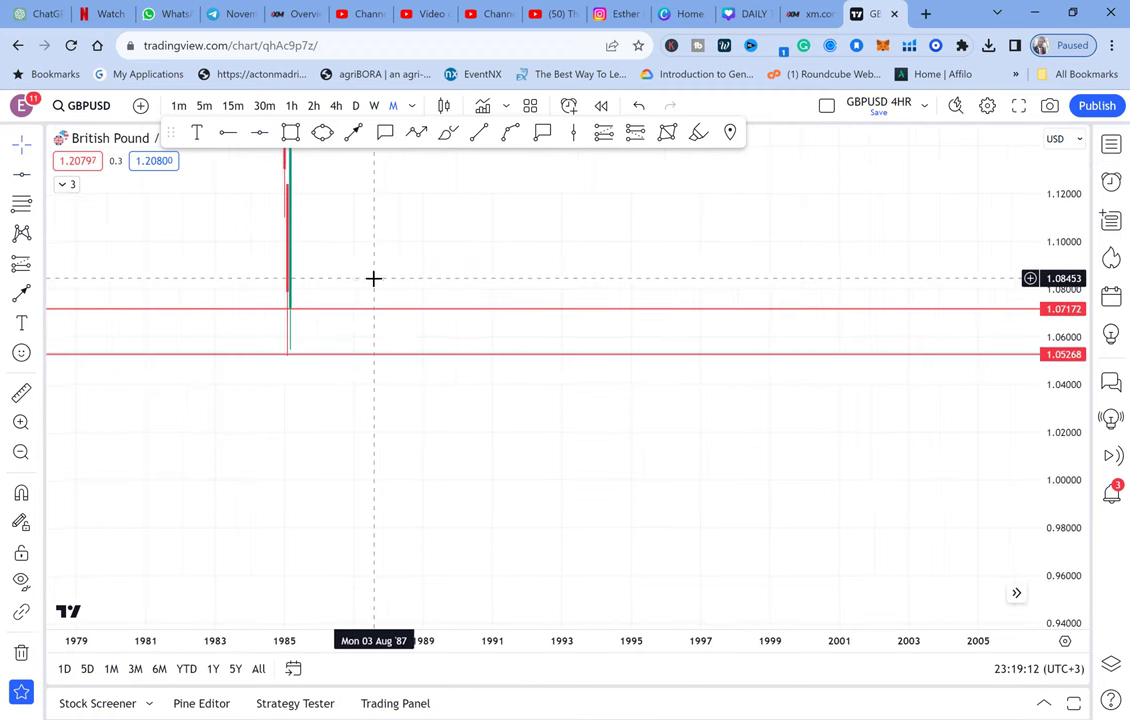
pyautogui.click(290, 132)
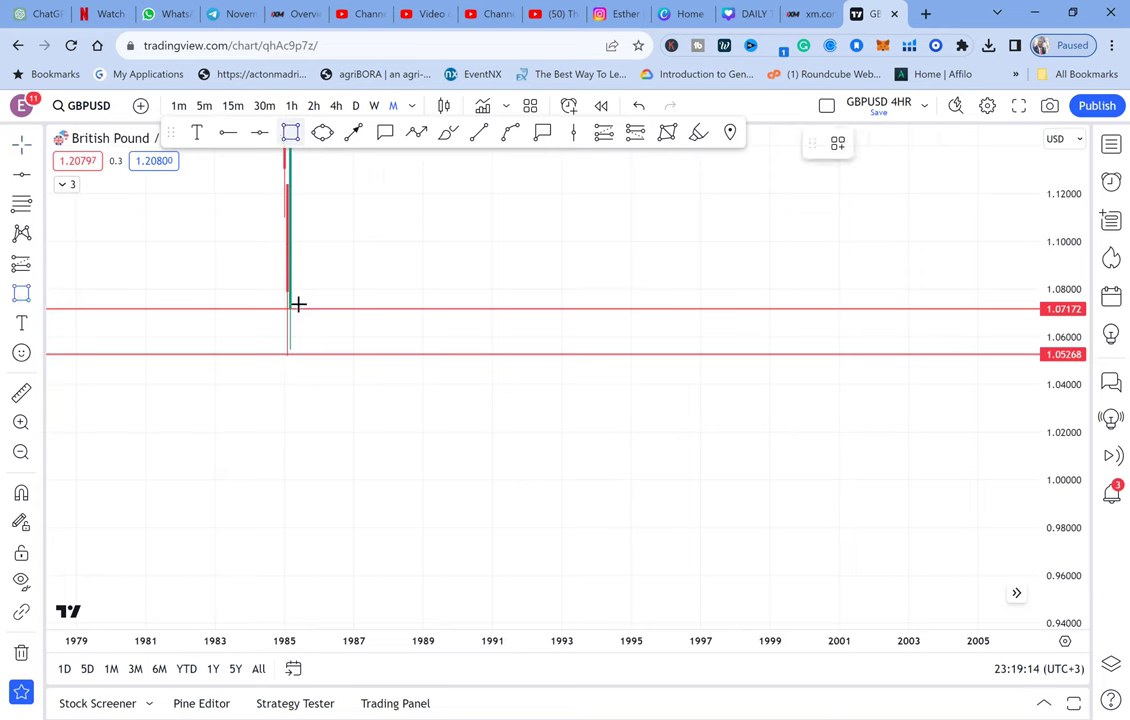
pyautogui.click(229, 309)
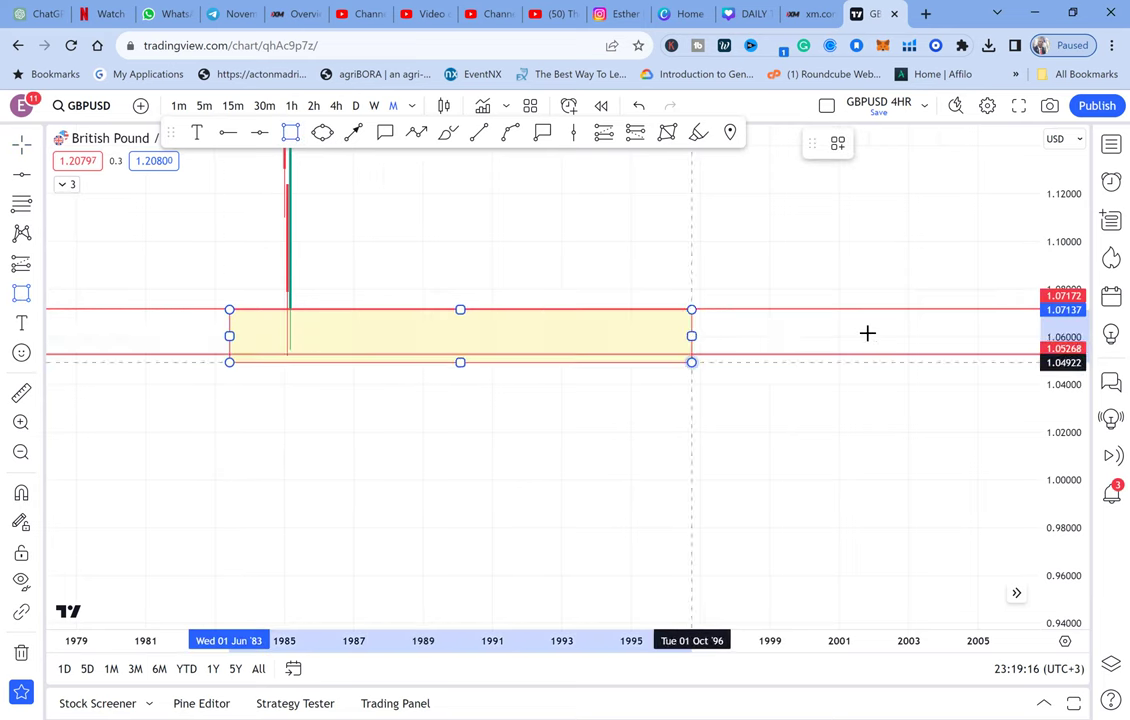
pyautogui.click(965, 353)
# Extend the rectangle between the red lines to about February 2027 and fill it with black.
pyautogui.moveTo(985, 399); pyautogui.dragTo(575, 484)
pyautogui.moveTo(588, 408); pyautogui.dragTo(513, 322)
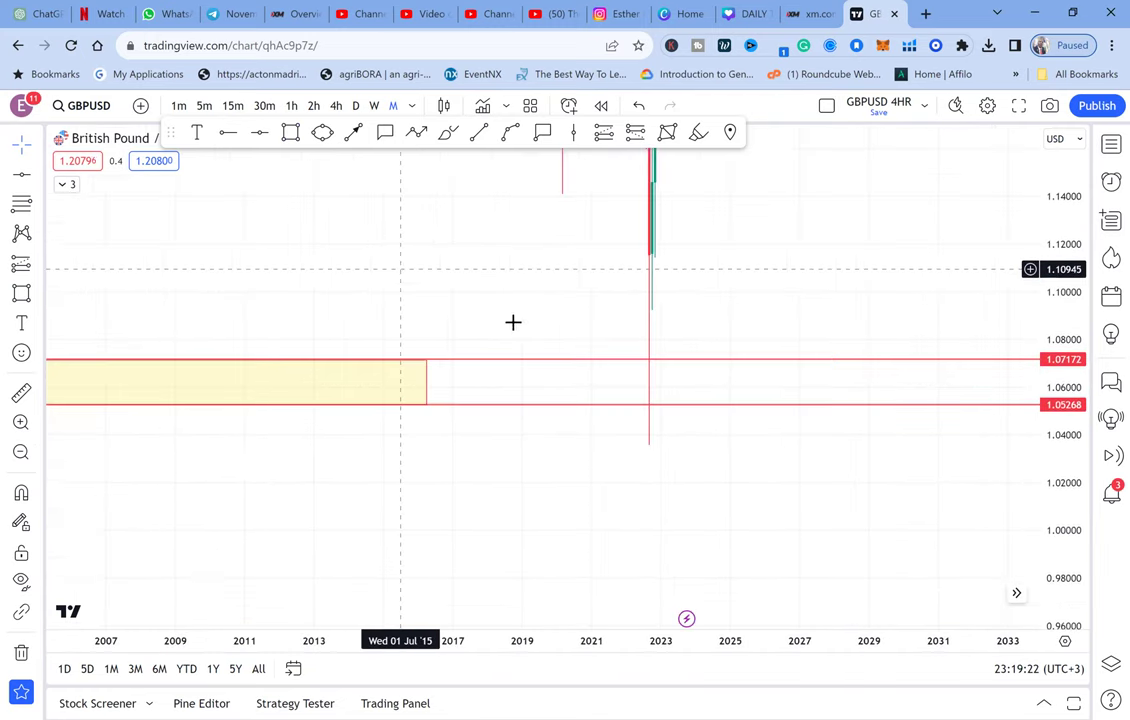
pyautogui.moveTo(428, 381); pyautogui.dragTo(802, 381)
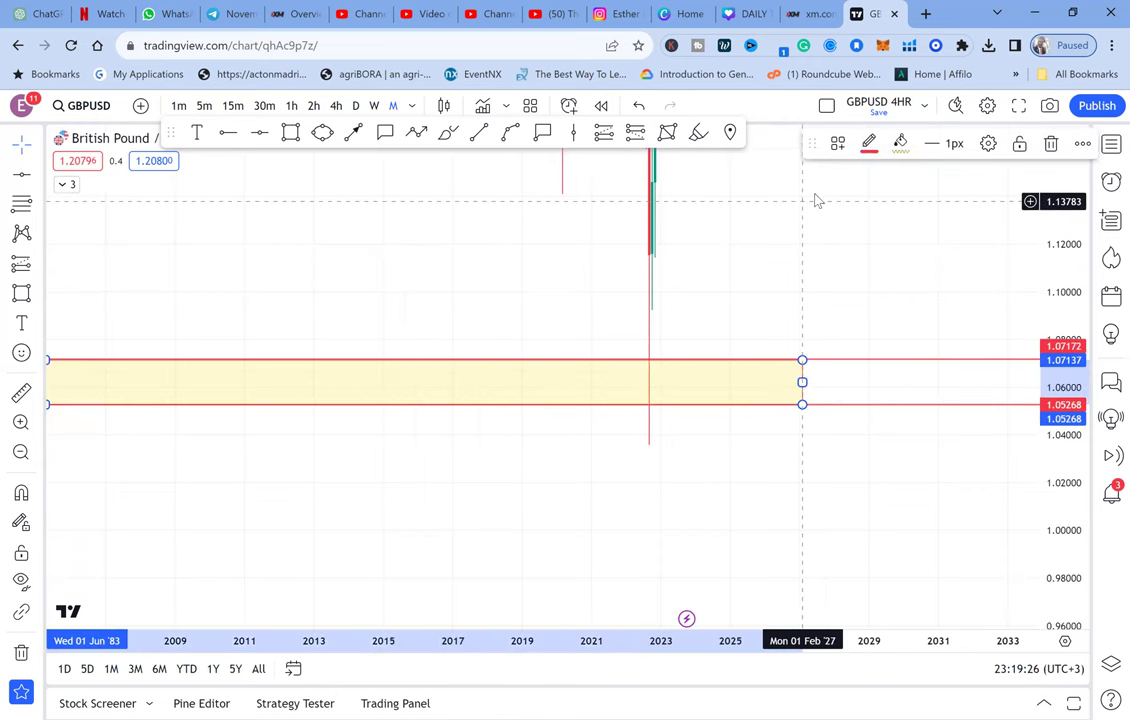
pyautogui.click(898, 150)
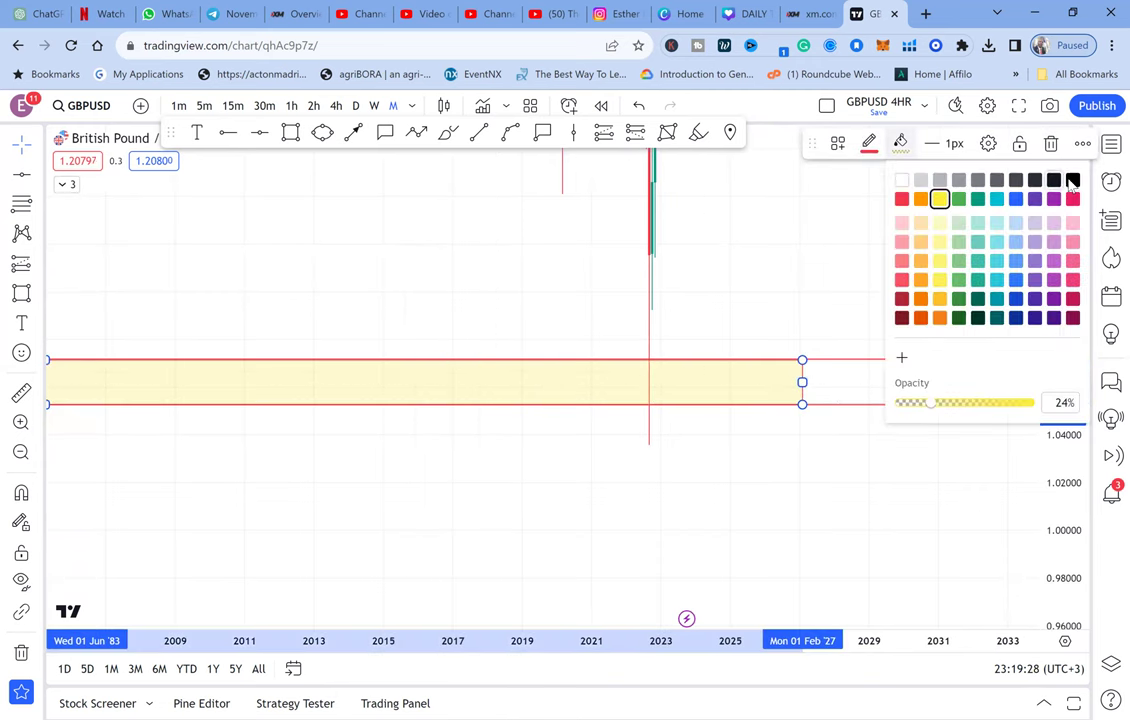
pyautogui.click(1072, 181)
# Draw a rectangle around the 2022 low candles, from about 1.16341 to 1.09252 and July 2022 to April 2024.
pyautogui.scroll(3, 896, 224)
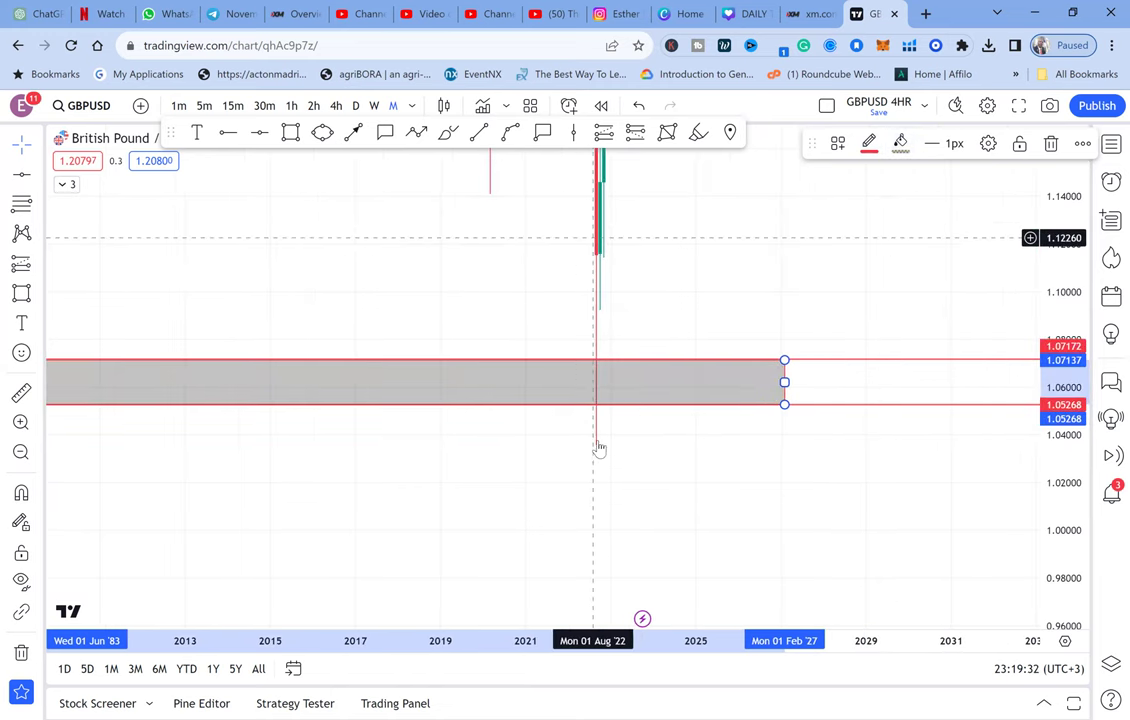
pyautogui.moveTo(1046, 386); pyautogui.dragTo(1042, 536)
pyautogui.scroll(3, 845, 328)
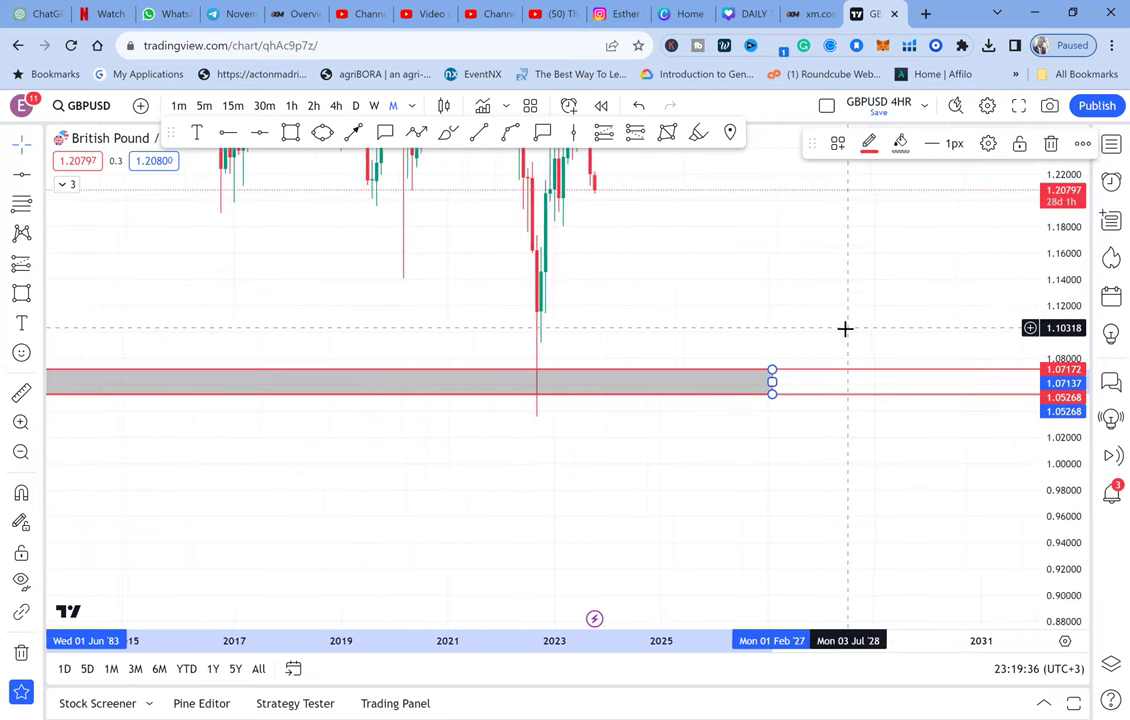
pyautogui.scroll(2, 845, 328)
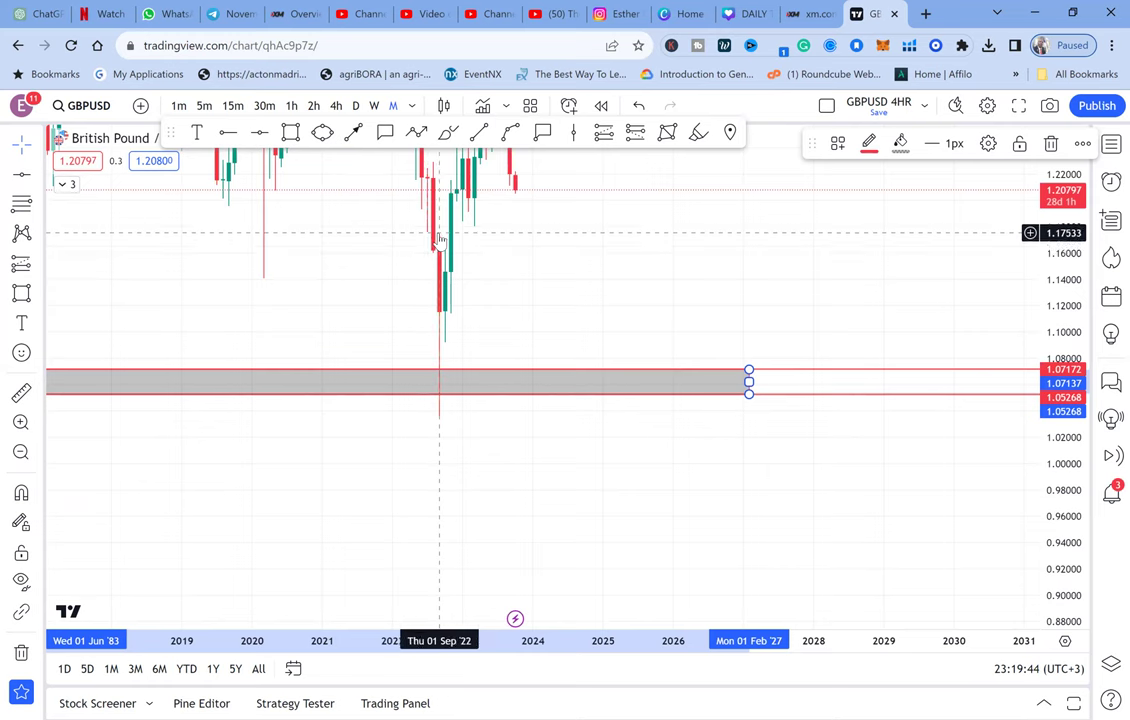
pyautogui.moveTo(551, 273); pyautogui.dragTo(573, 313)
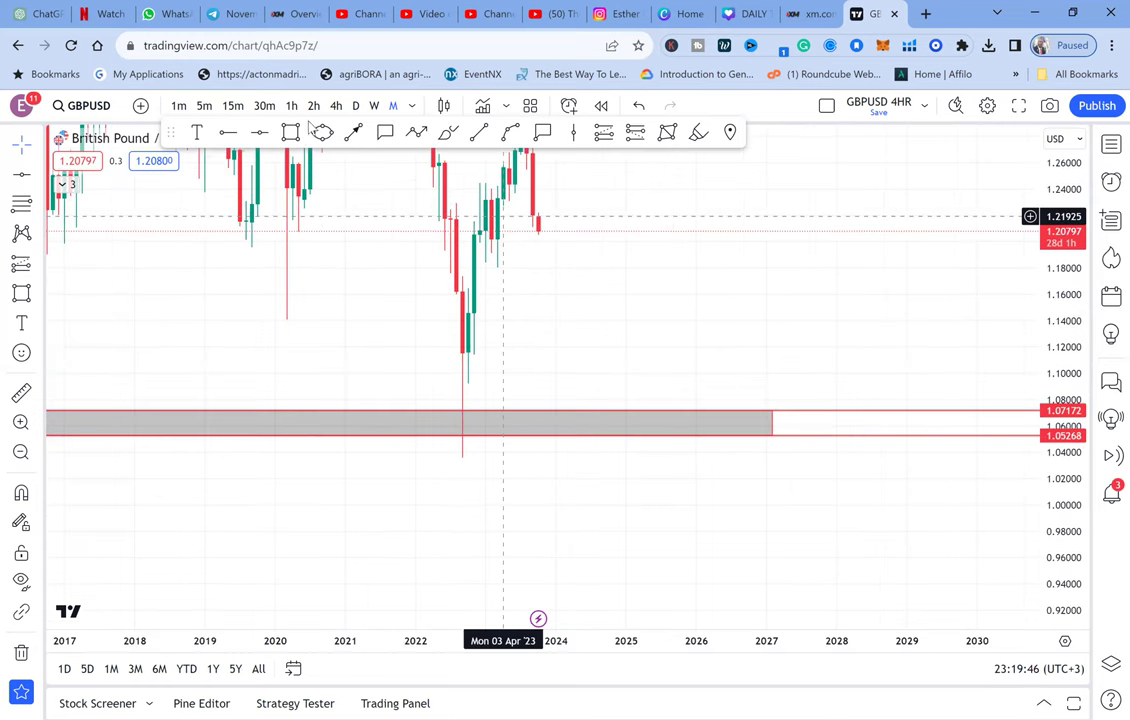
pyautogui.click(292, 133)
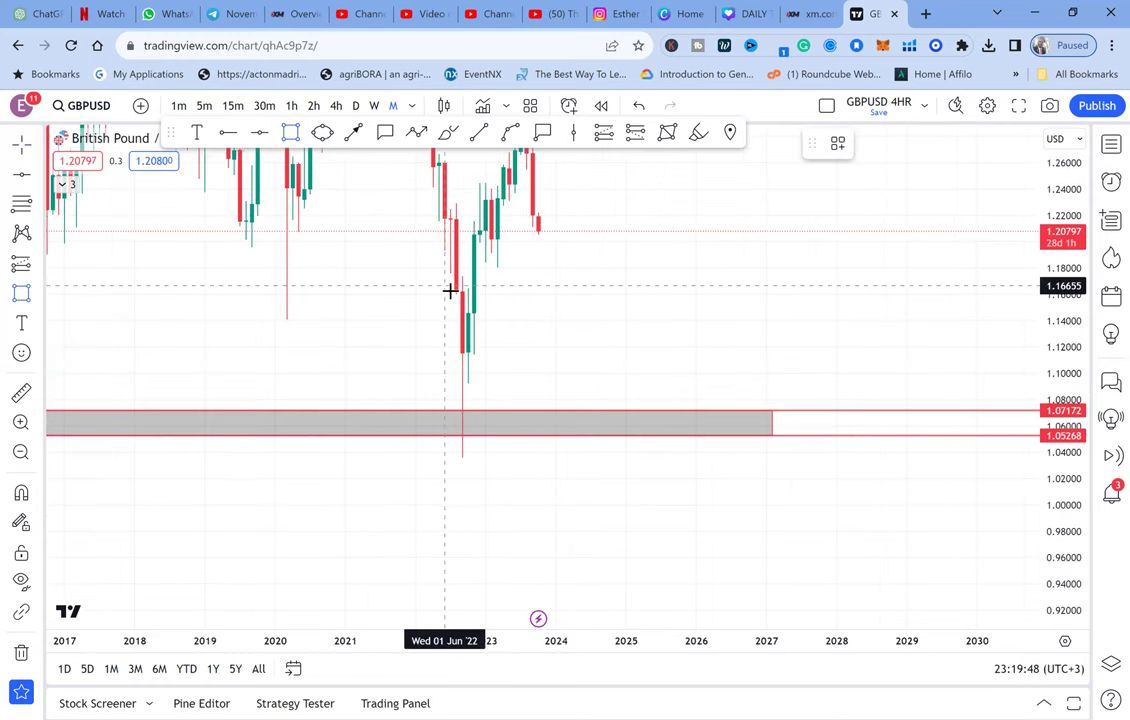
pyautogui.moveTo(450, 290); pyautogui.dragTo(497, 323)
pyautogui.moveTo(576, 390); pyautogui.dragTo(573, 383)
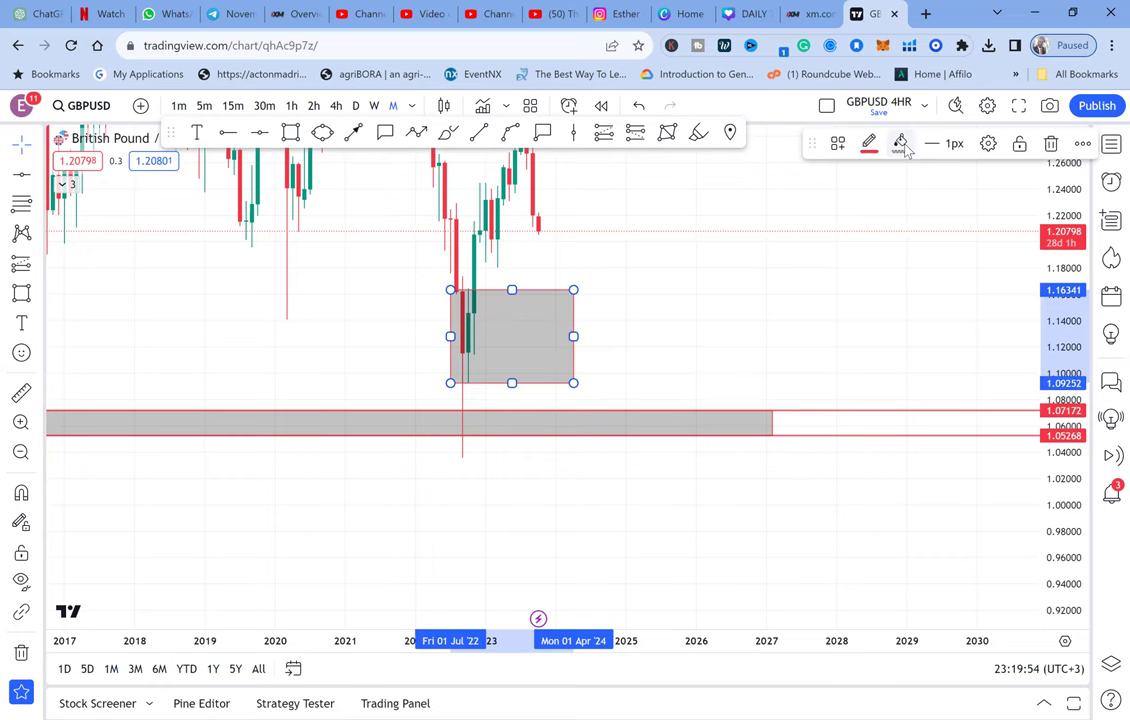
# Change the fill of the rectangle around the 2022 candles to yellow.
pyautogui.click(901, 145)
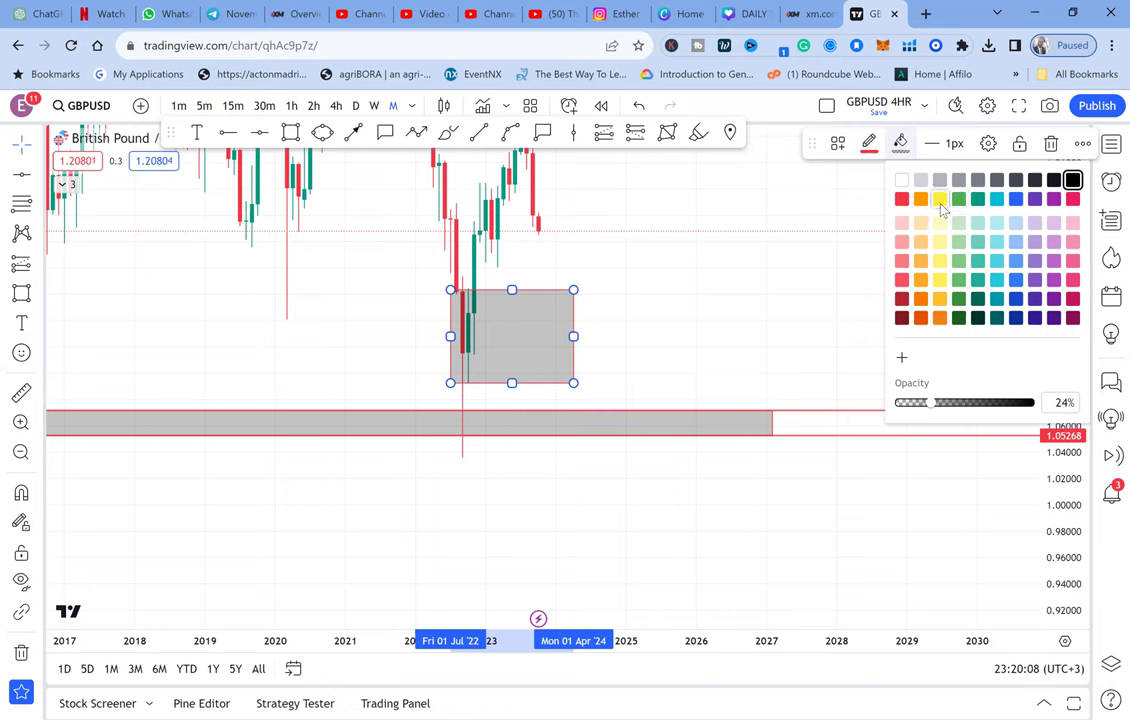
pyautogui.click(940, 199)
pyautogui.click(743, 280)
# Draw a horizontal ray at about 1.20608 starting at May 2022, above the yellow rectangle.
pyautogui.moveTo(743, 280); pyautogui.dragTo(775, 285)
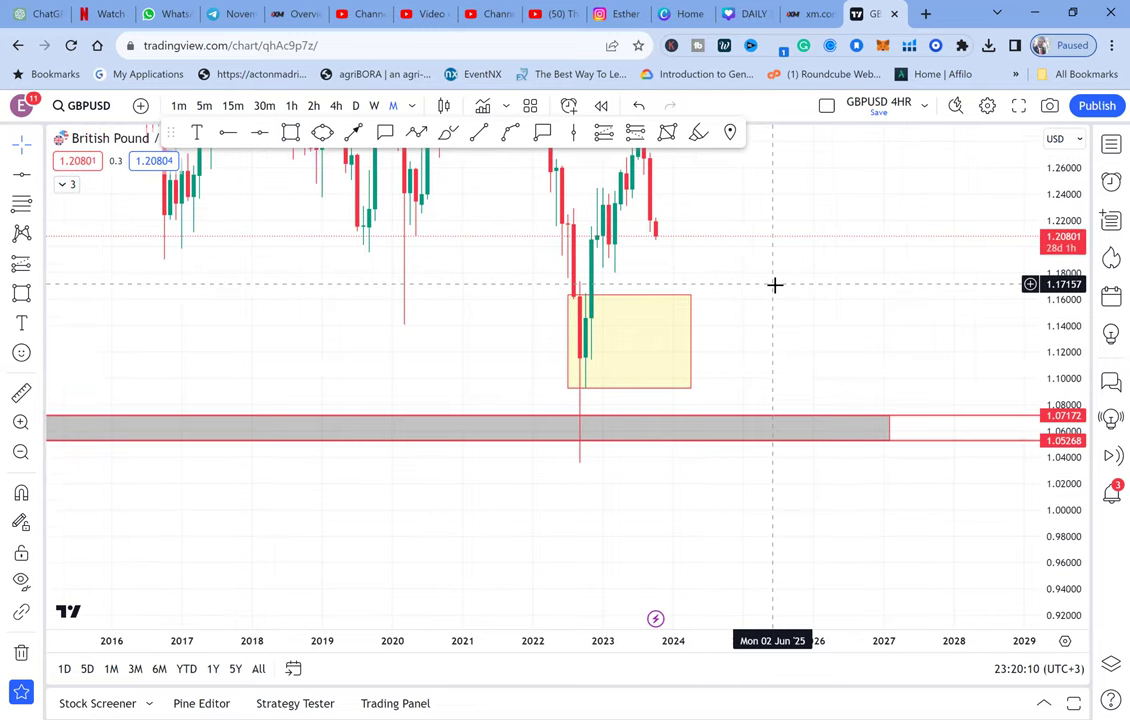
pyautogui.scroll(1, 680, 278)
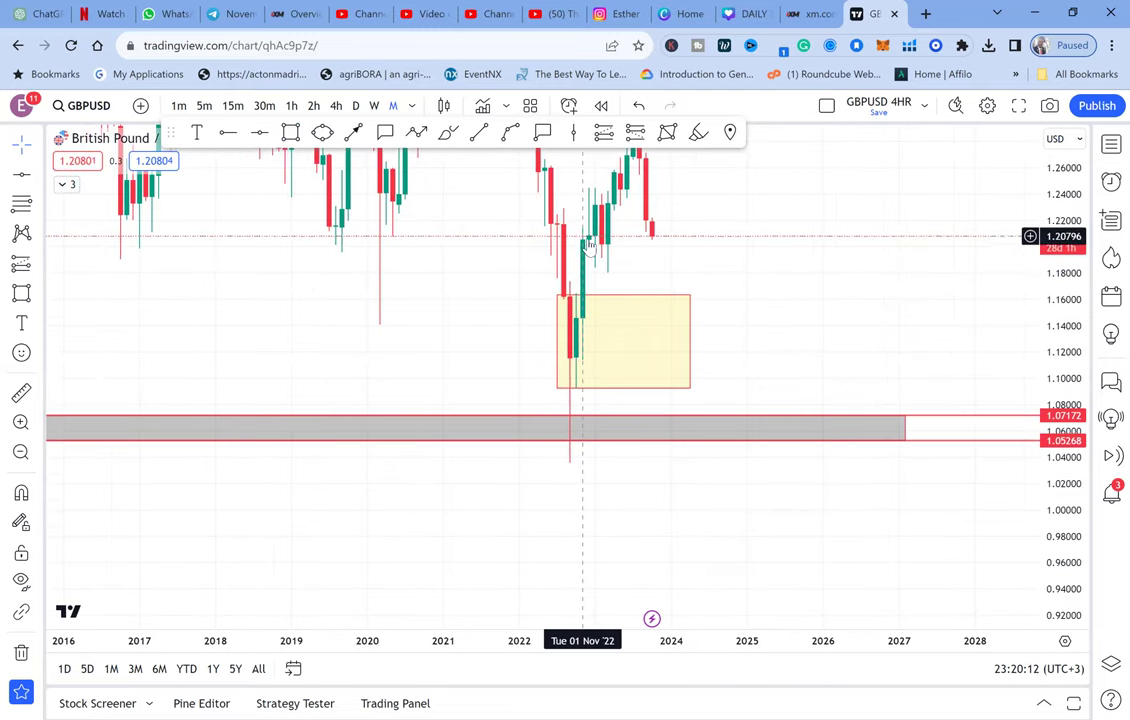
pyautogui.click(229, 135)
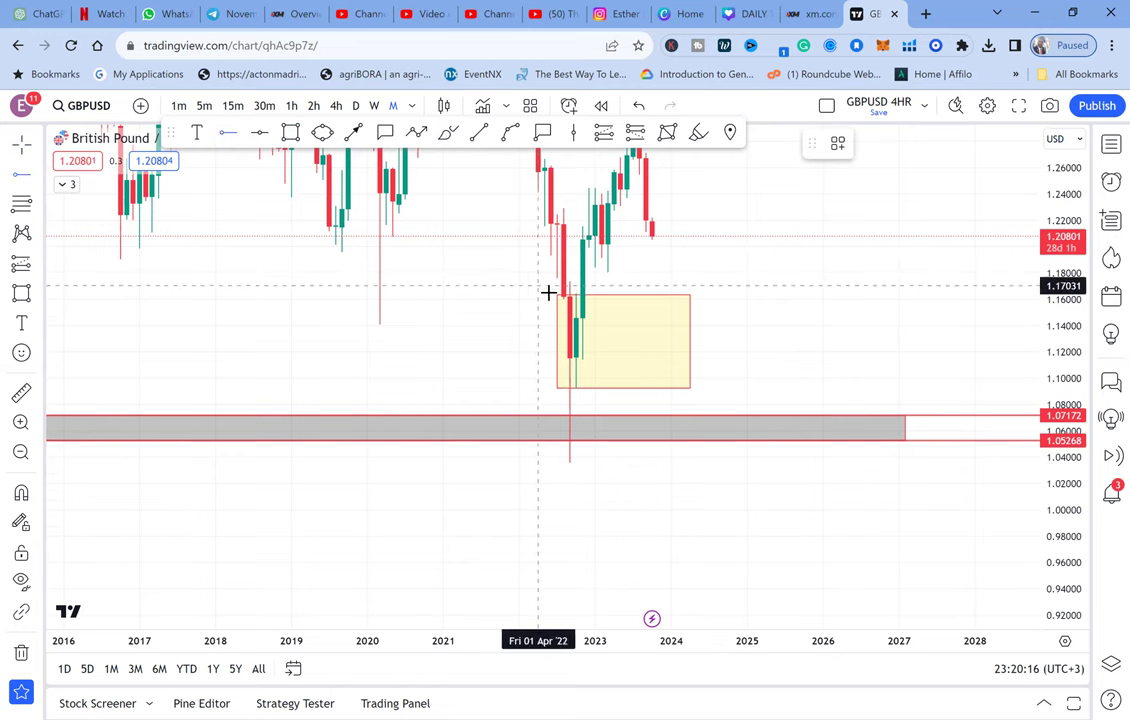
pyautogui.click(542, 240)
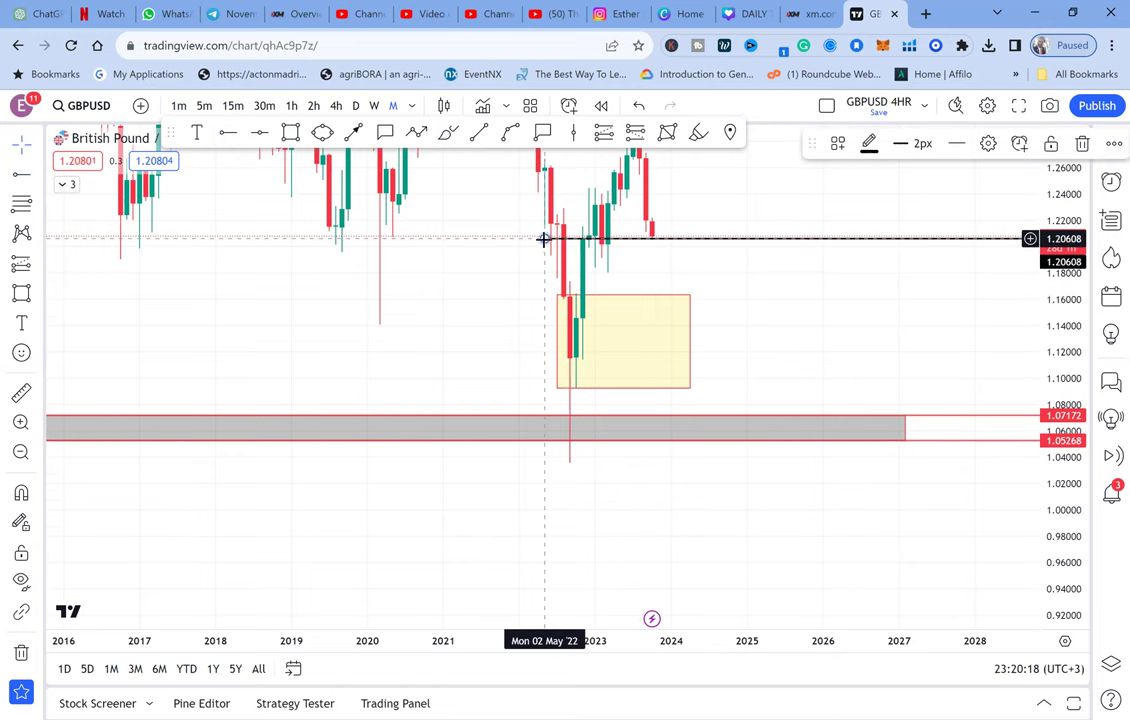
pyautogui.scroll(1, 653, 256)
pyautogui.scroll(1, 653, 256)
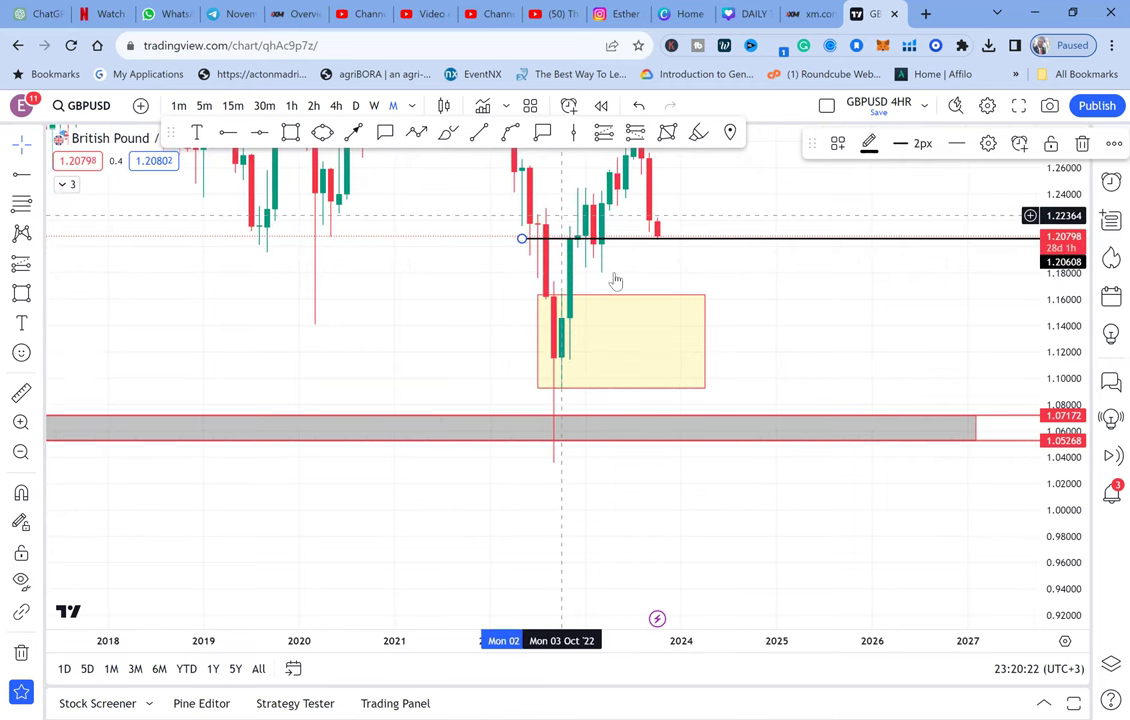
pyautogui.click(640, 300)
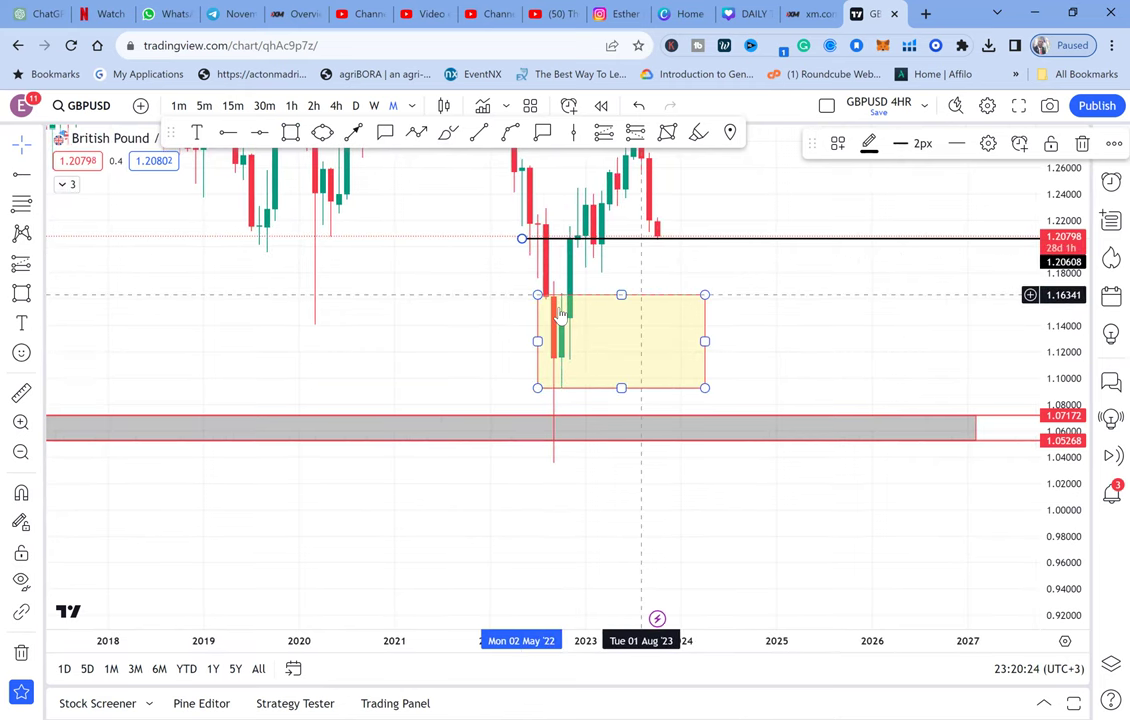
pyautogui.click(459, 315)
pyautogui.scroll(-2, 461, 315)
pyautogui.scroll(-2, 461, 315)
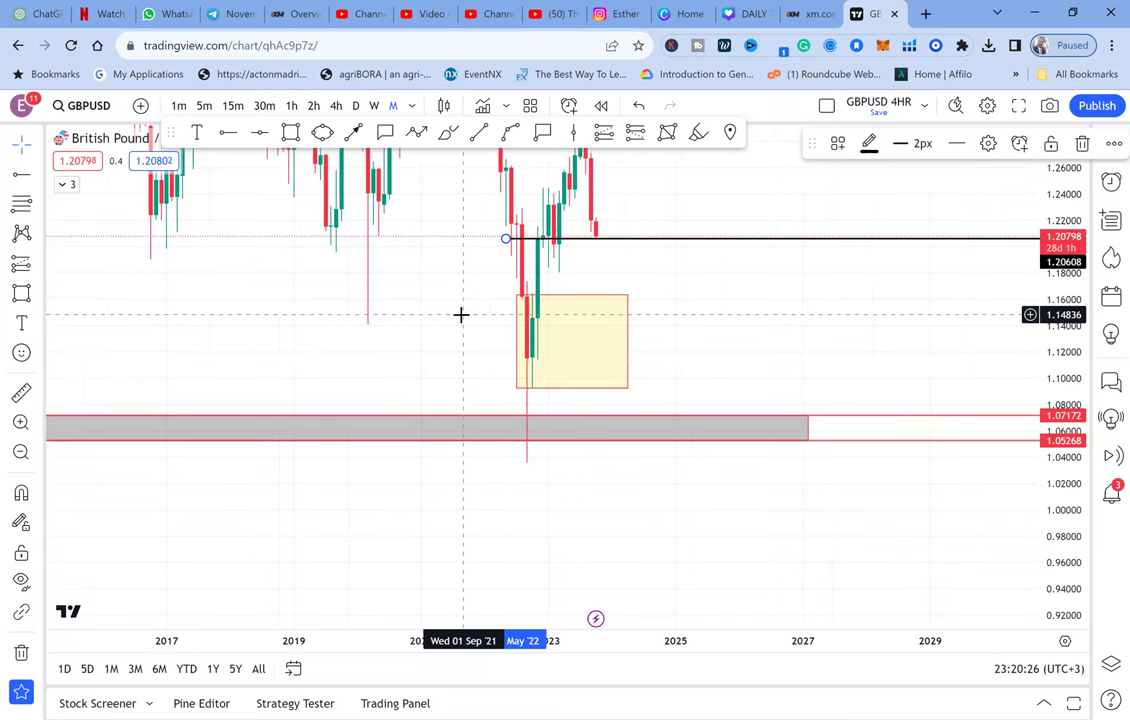
# Draw a horizontal line across the 2007 high at about 2.11513.
pyautogui.moveTo(459, 316); pyautogui.dragTo(784, 329)
pyautogui.scroll(-4, 784, 329)
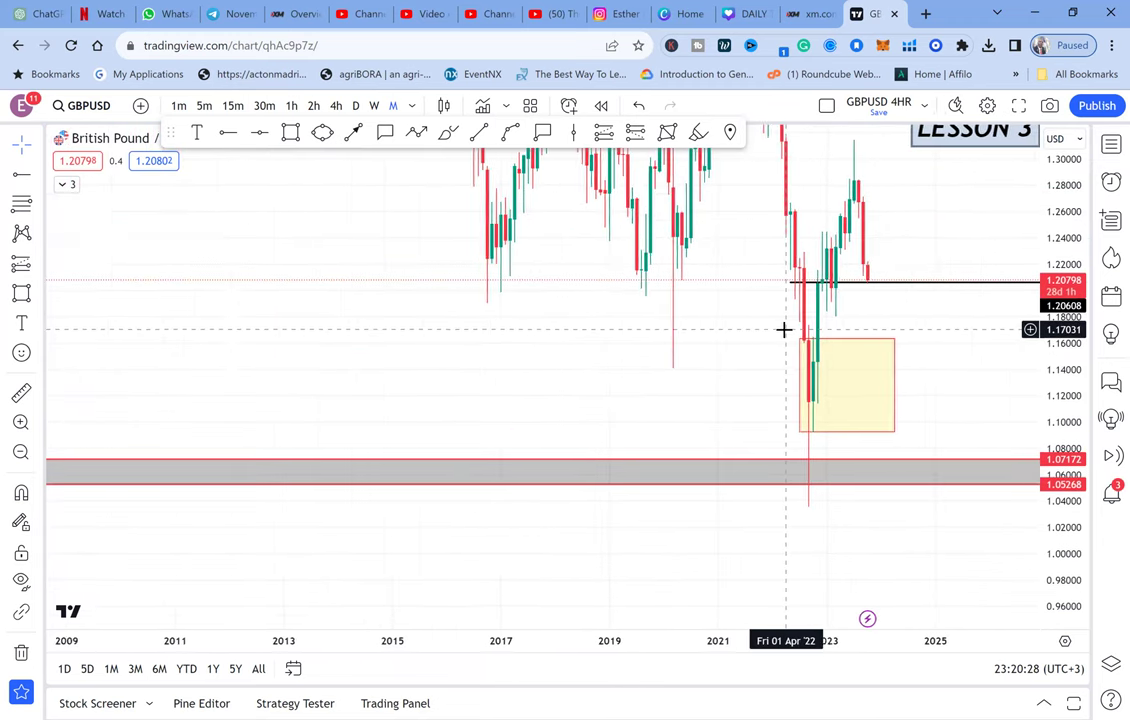
pyautogui.scroll(-3, 784, 329)
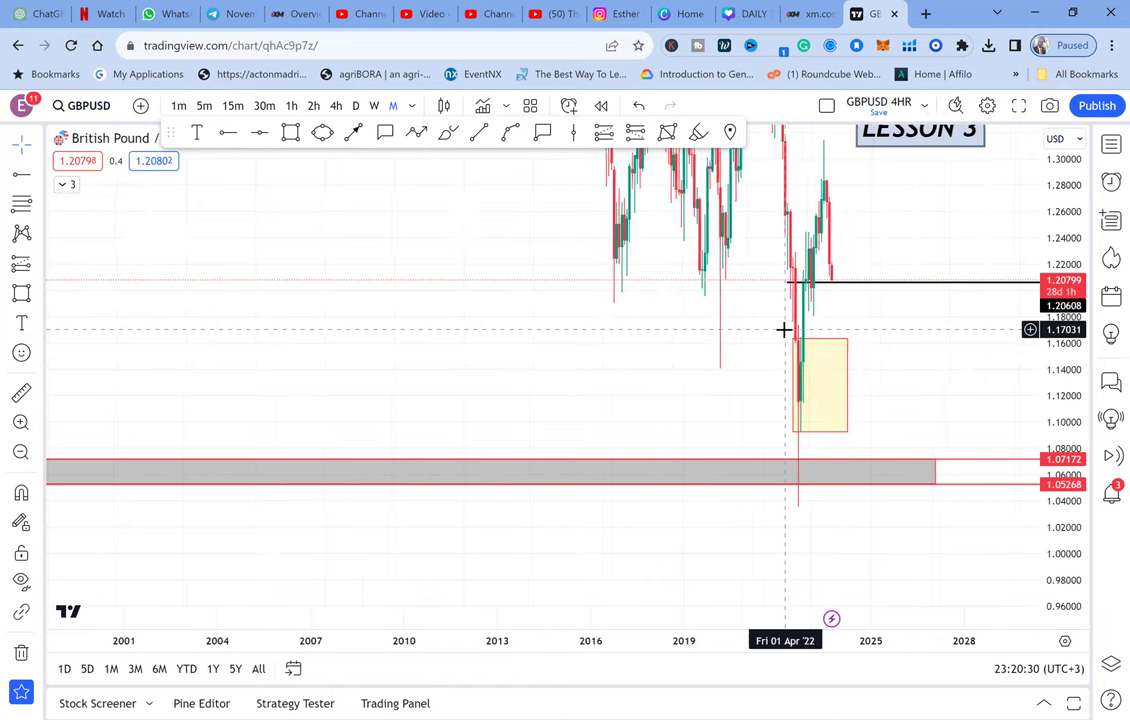
pyautogui.moveTo(1030, 480); pyautogui.dragTo(1031, 505)
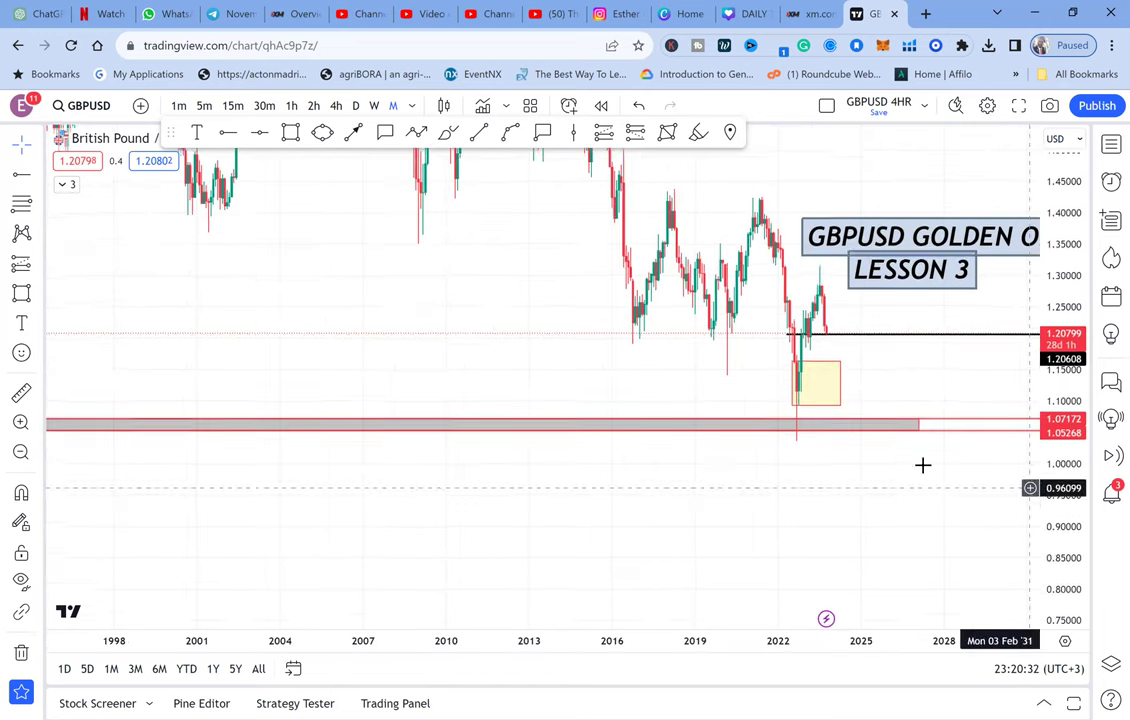
pyautogui.moveTo(524, 338); pyautogui.dragTo(689, 437)
pyautogui.scroll(-2, 714, 366)
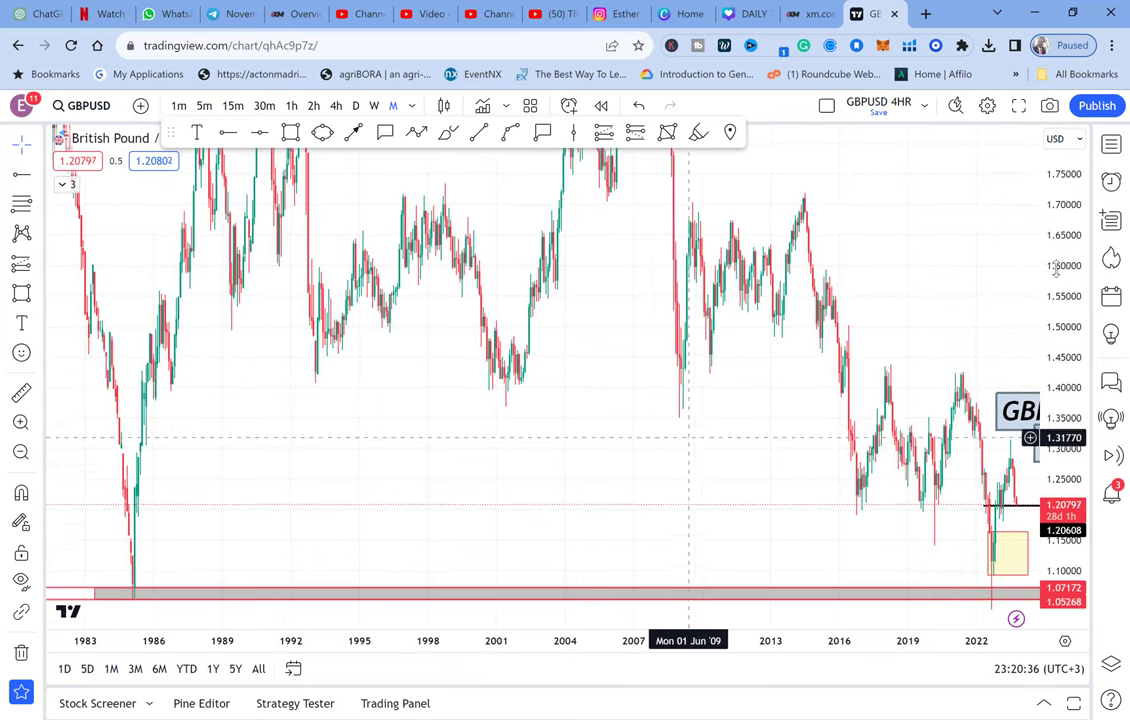
pyautogui.moveTo(1059, 270); pyautogui.dragTo(1015, 475)
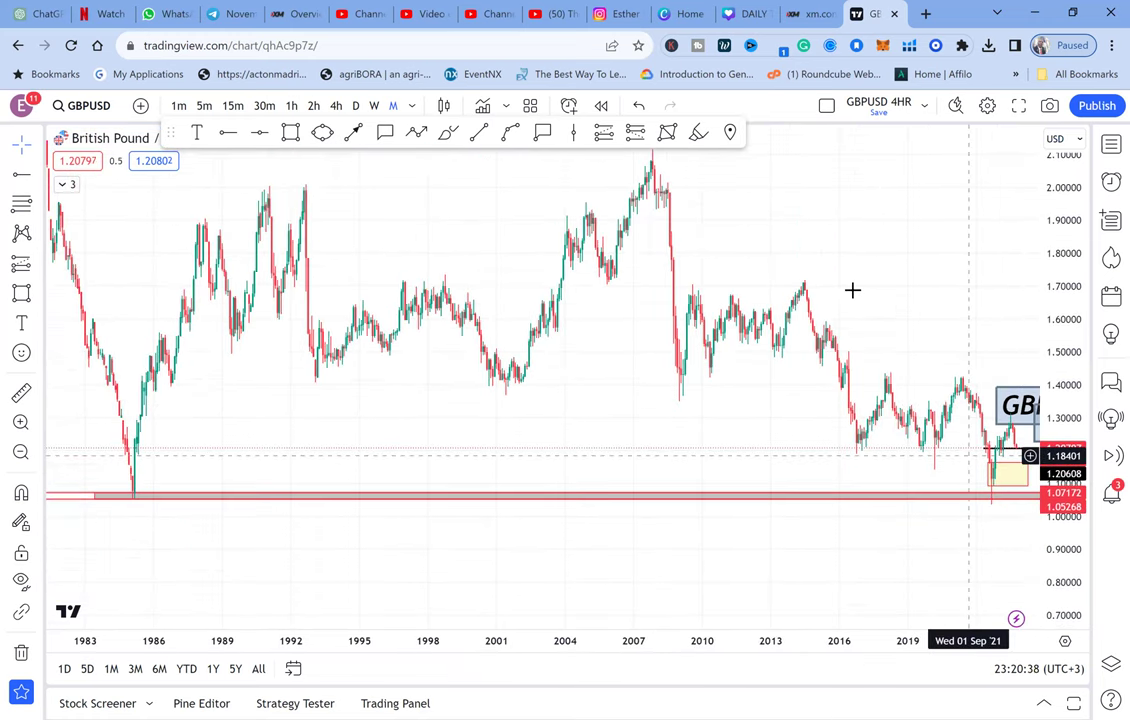
pyautogui.moveTo(852, 290); pyautogui.dragTo(851, 364)
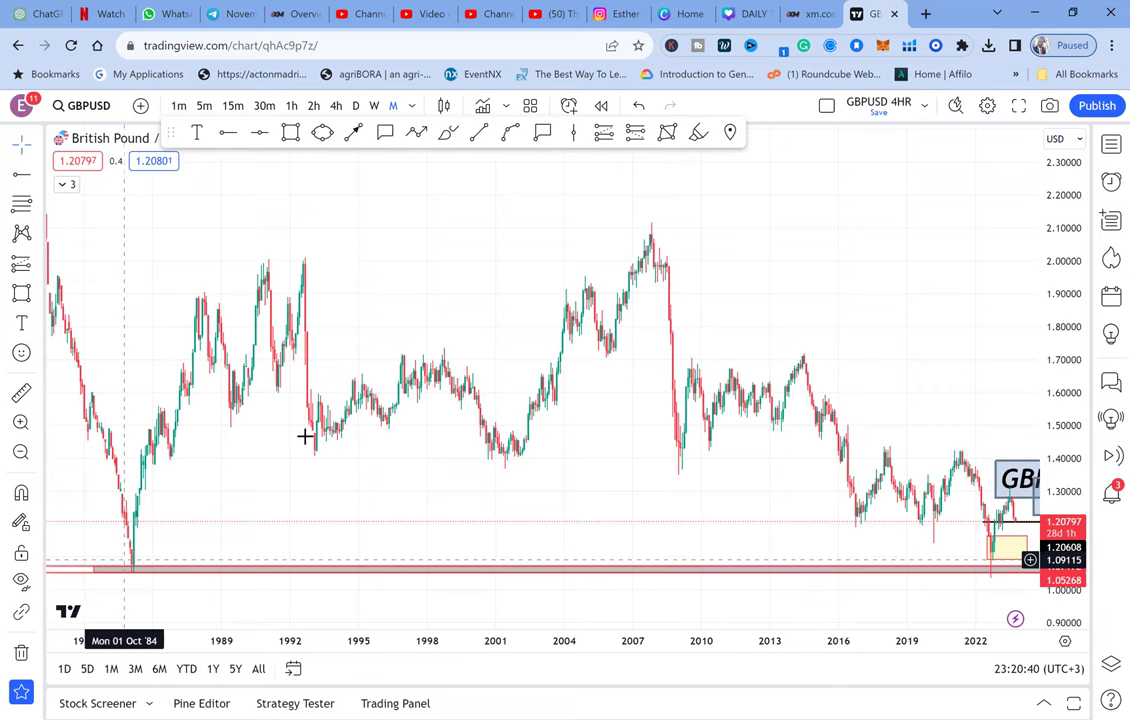
pyautogui.click(259, 132)
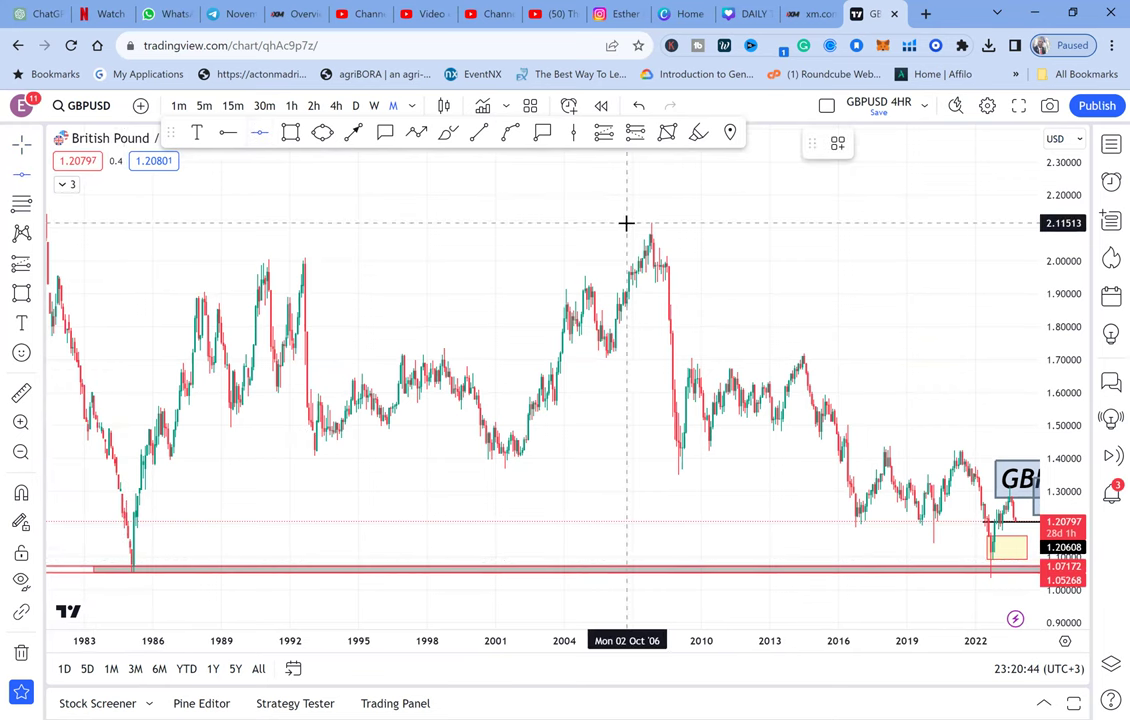
pyautogui.click(542, 222)
# Measure from the 1985 low up to the 2007 high and draw a horizontal line at the midpoint, about 1.57804.
pyautogui.click(22, 391)
pyautogui.doubleClick(122, 571)
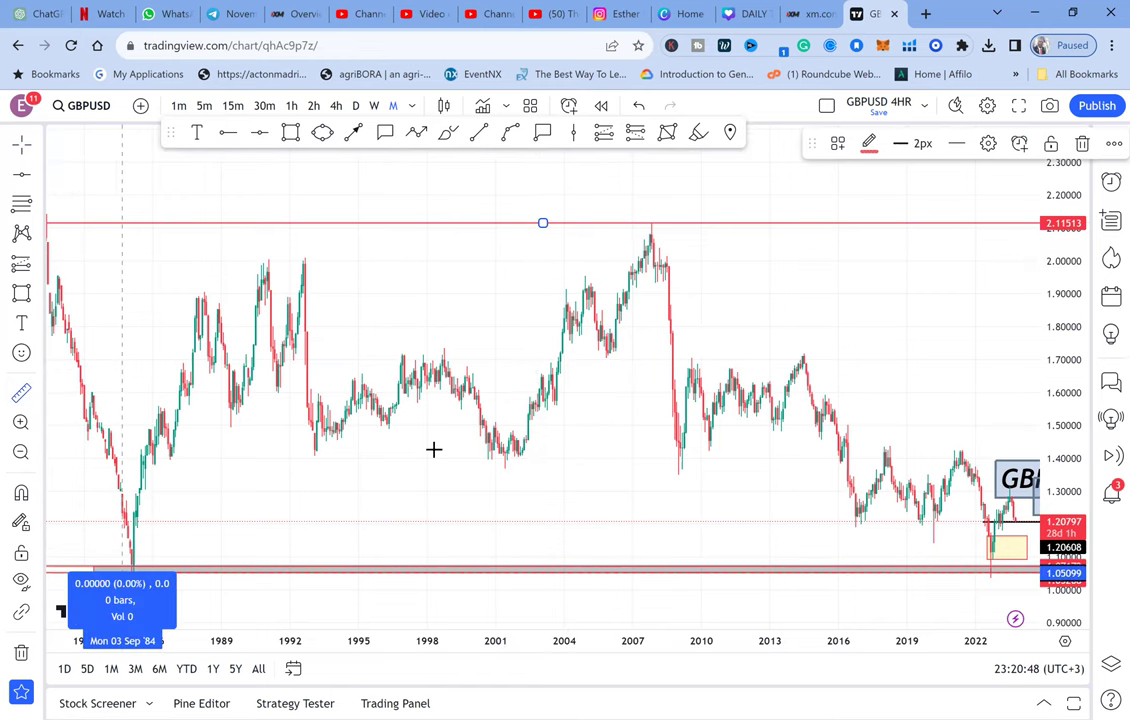
pyautogui.click(881, 222)
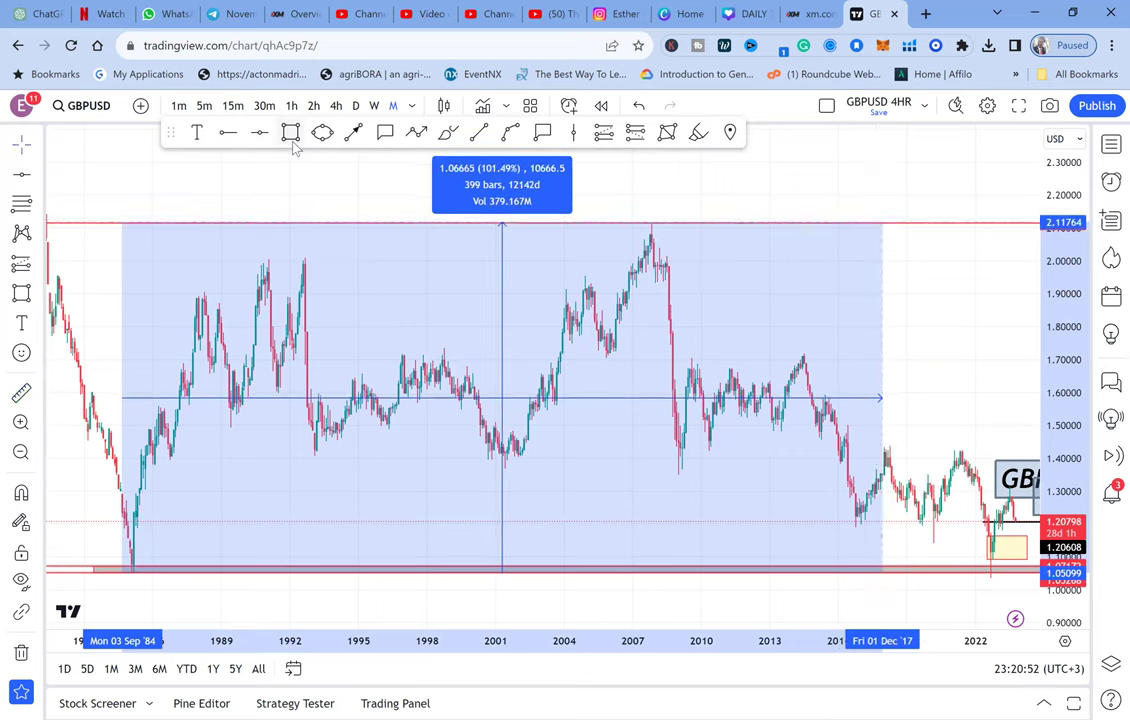
pyautogui.click(261, 135)
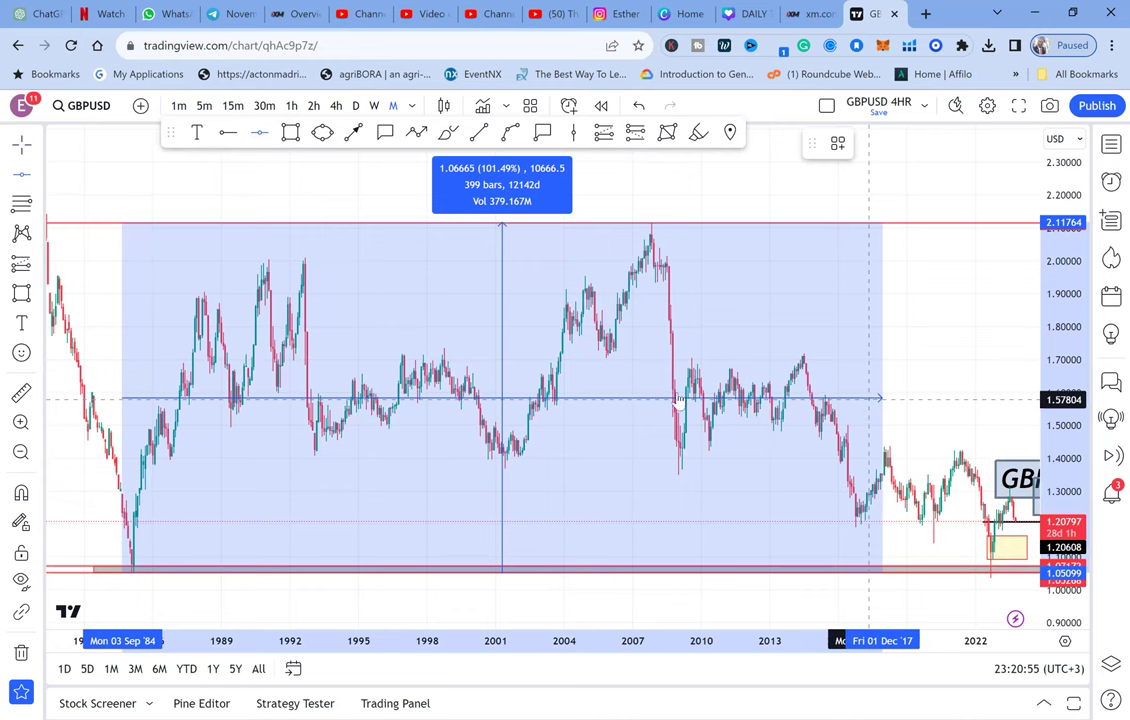
pyautogui.click(869, 399)
# Draw an ellipse around the 2010 to 2012 candles that straddle the midpoint line.
pyautogui.click(322, 134)
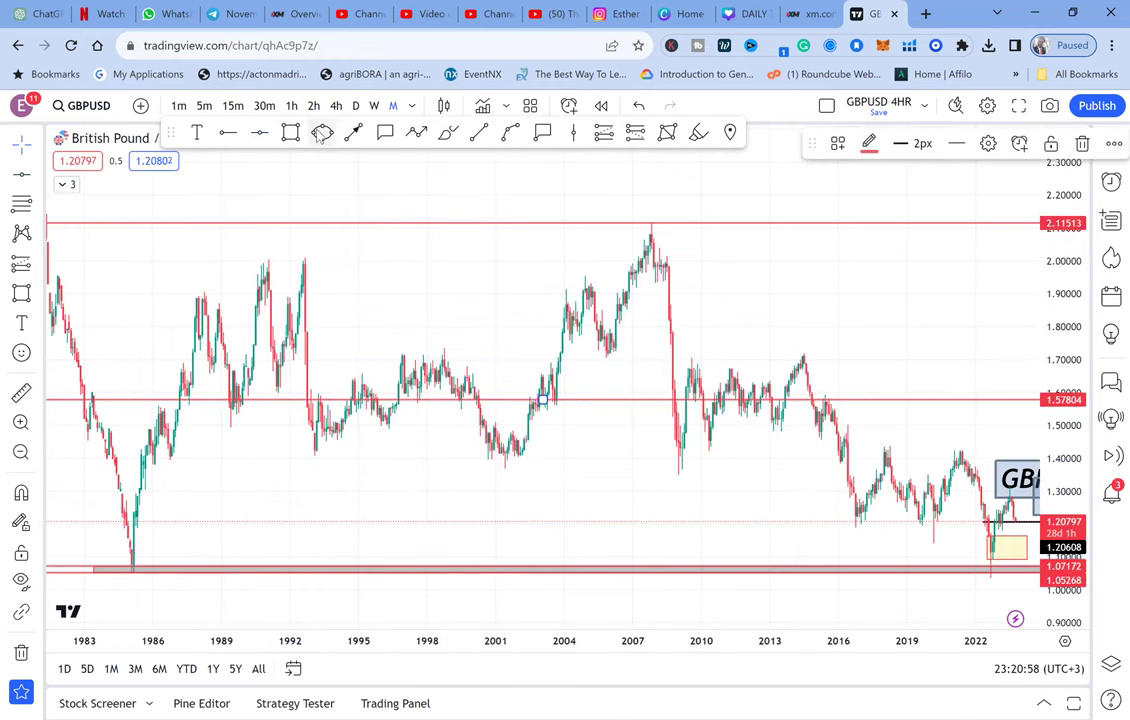
pyautogui.click(712, 396)
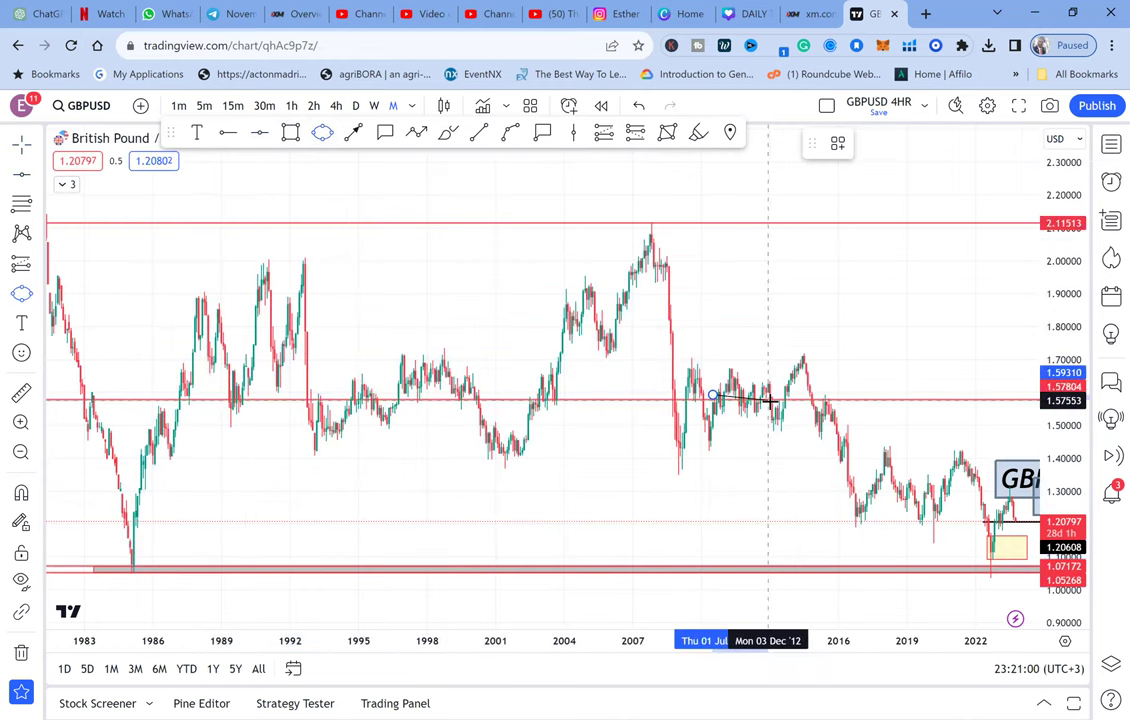
pyautogui.click(771, 420)
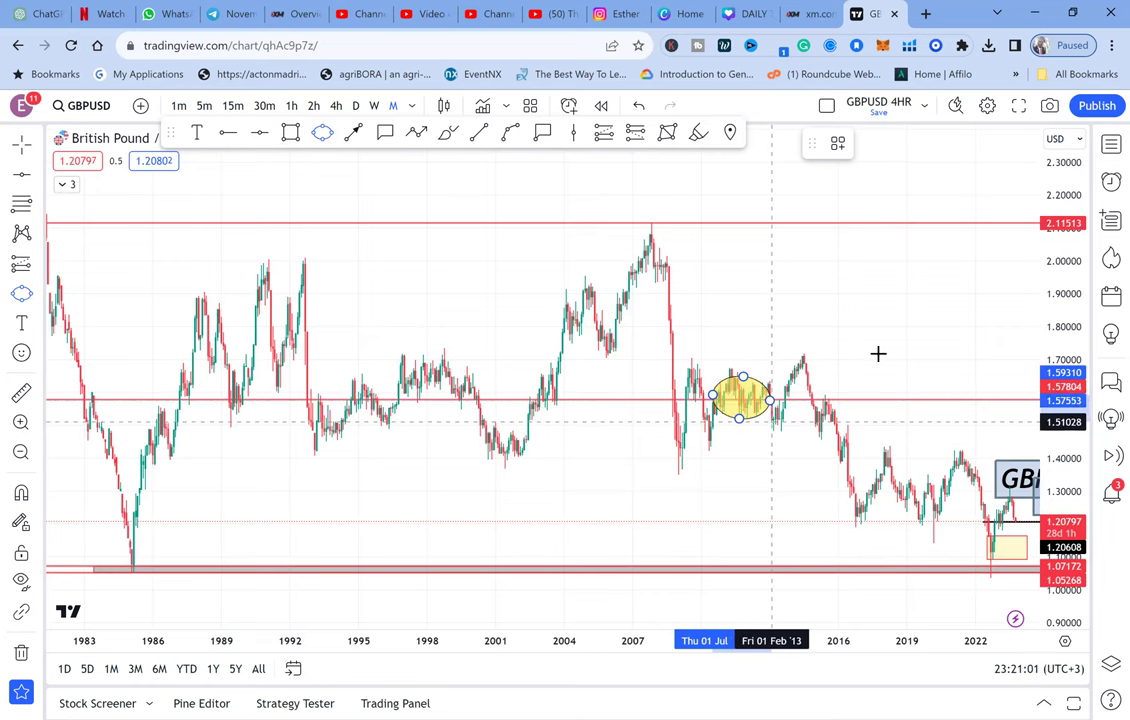
# Add a callout reading "RBS" that points to the candles inside the yellow ellipse.
pyautogui.moveTo(878, 353); pyautogui.dragTo(678, 315)
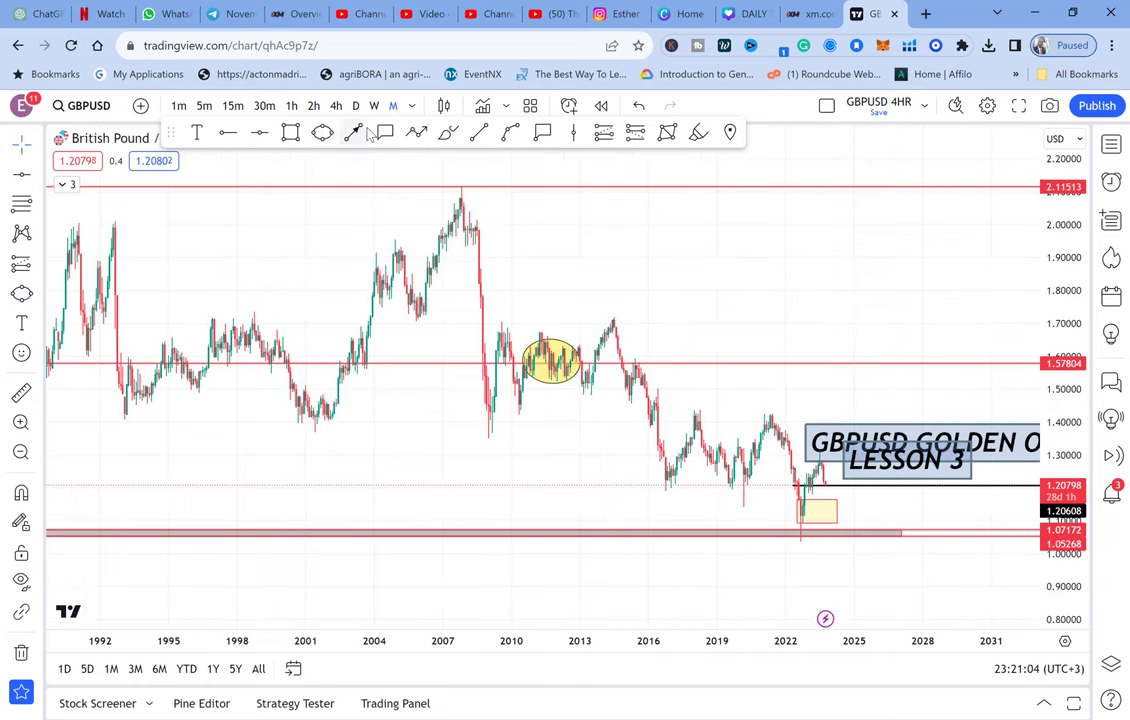
pyautogui.click(385, 132)
pyautogui.click(543, 360)
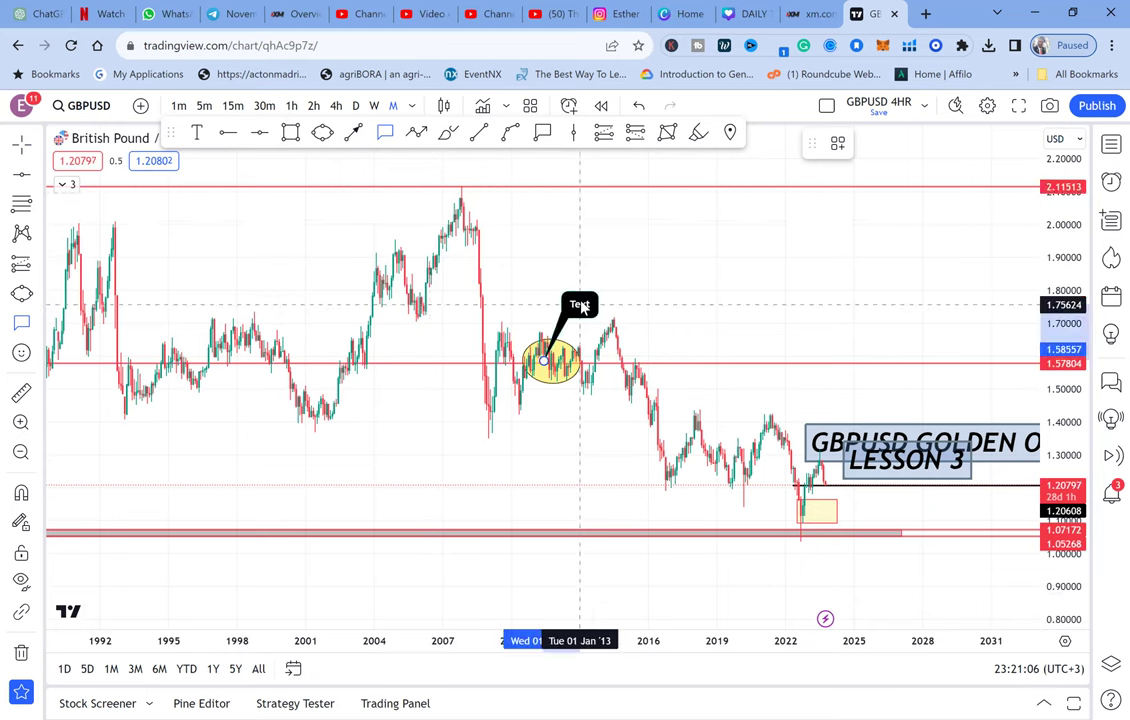
pyautogui.write('RBS')
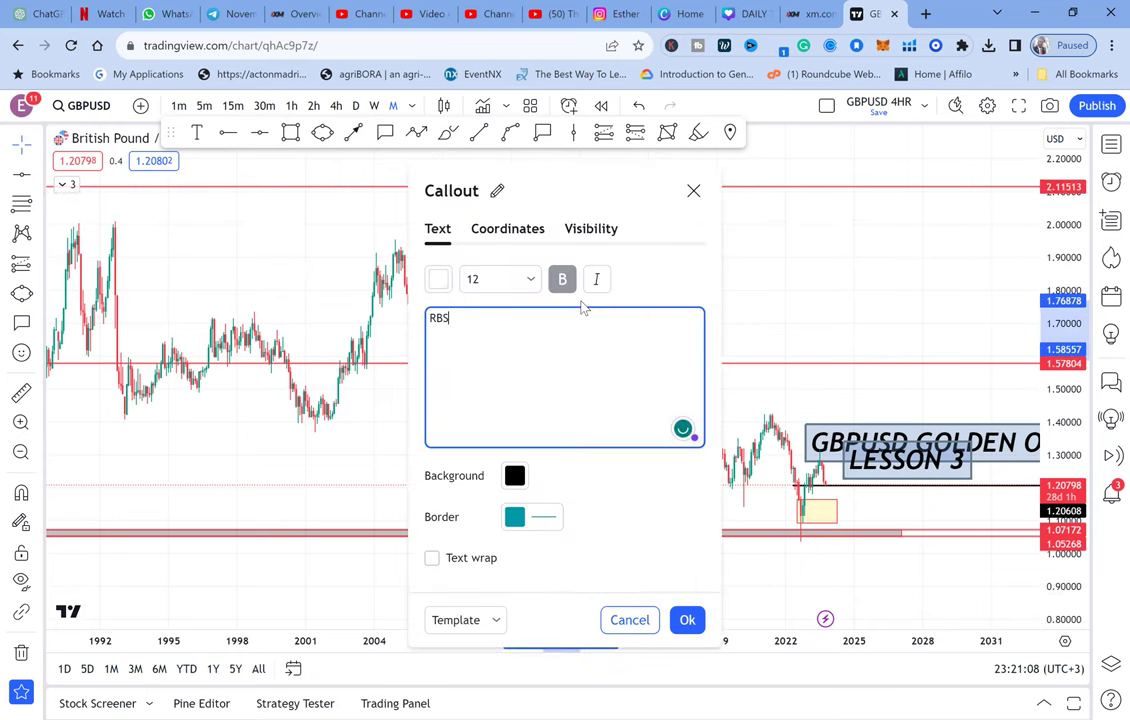
pyautogui.click(787, 276)
# Change the colour of the horizontal line through the yellow ellipse to green.
pyautogui.scroll(1, 787, 276)
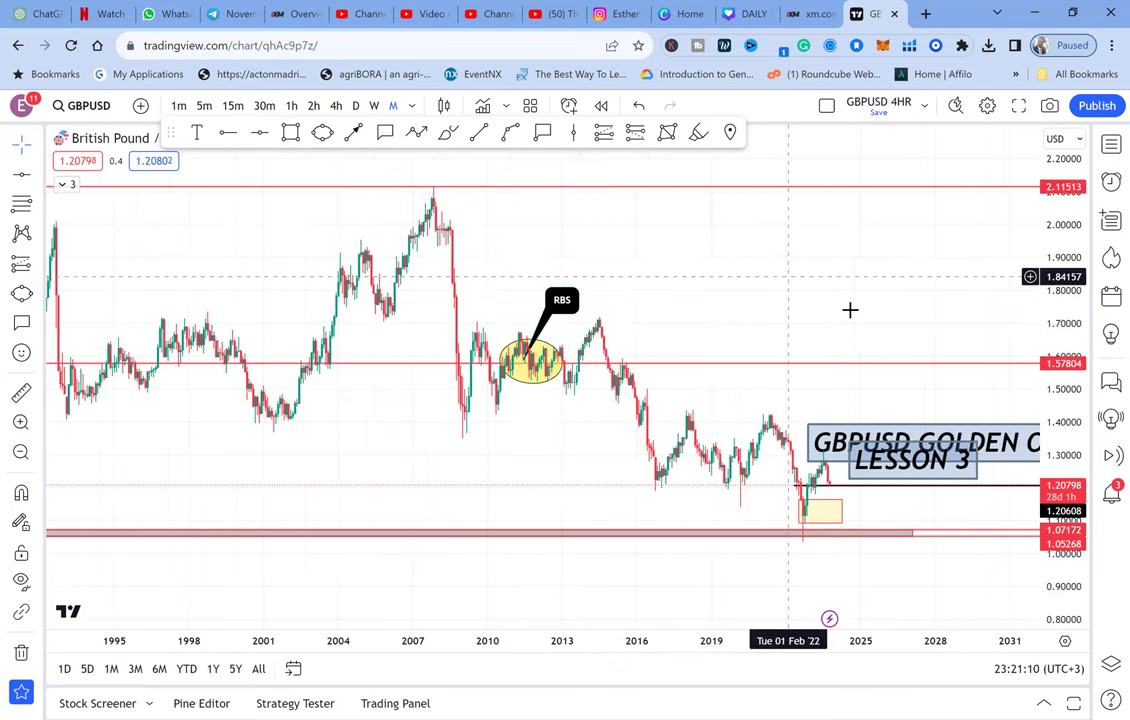
pyautogui.moveTo(850, 310); pyautogui.dragTo(696, 225)
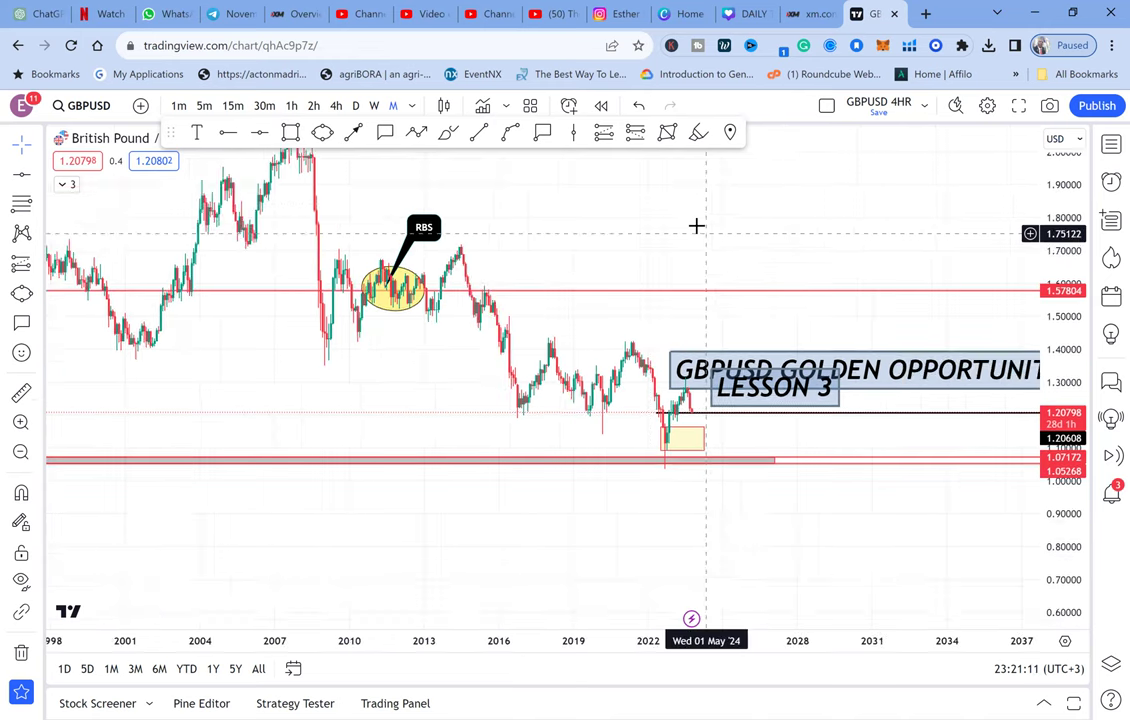
pyautogui.moveTo(750, 298); pyautogui.dragTo(740, 290)
pyautogui.click(739, 284)
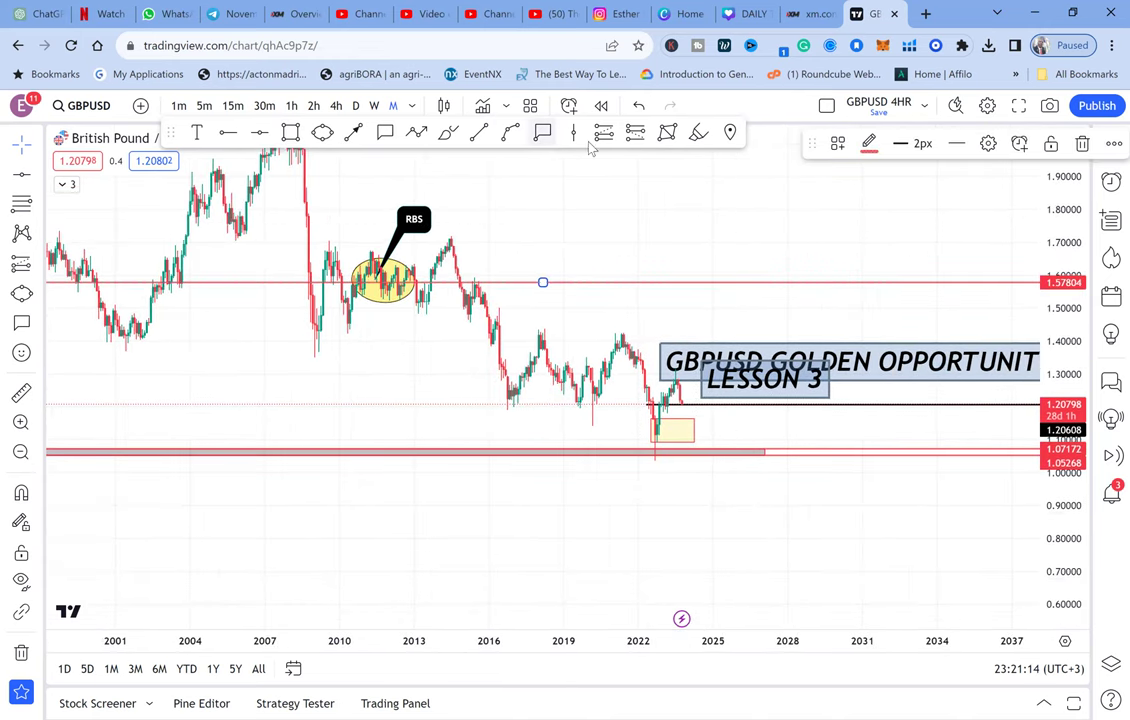
pyautogui.click(869, 145)
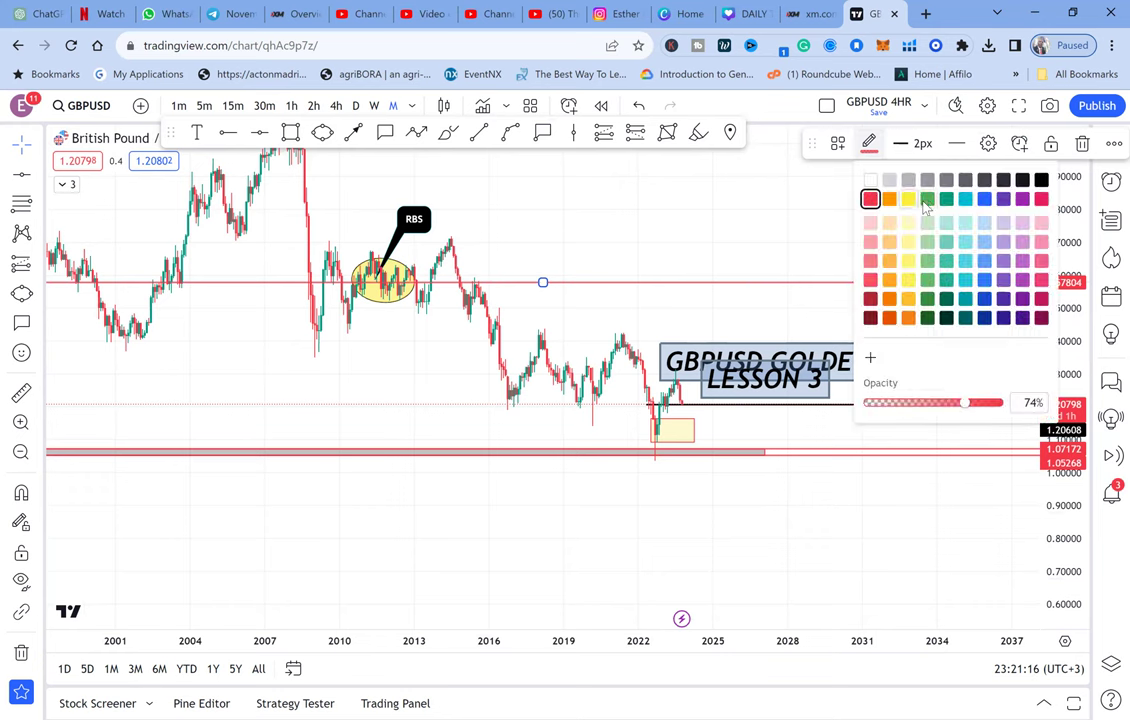
pyautogui.click(926, 199)
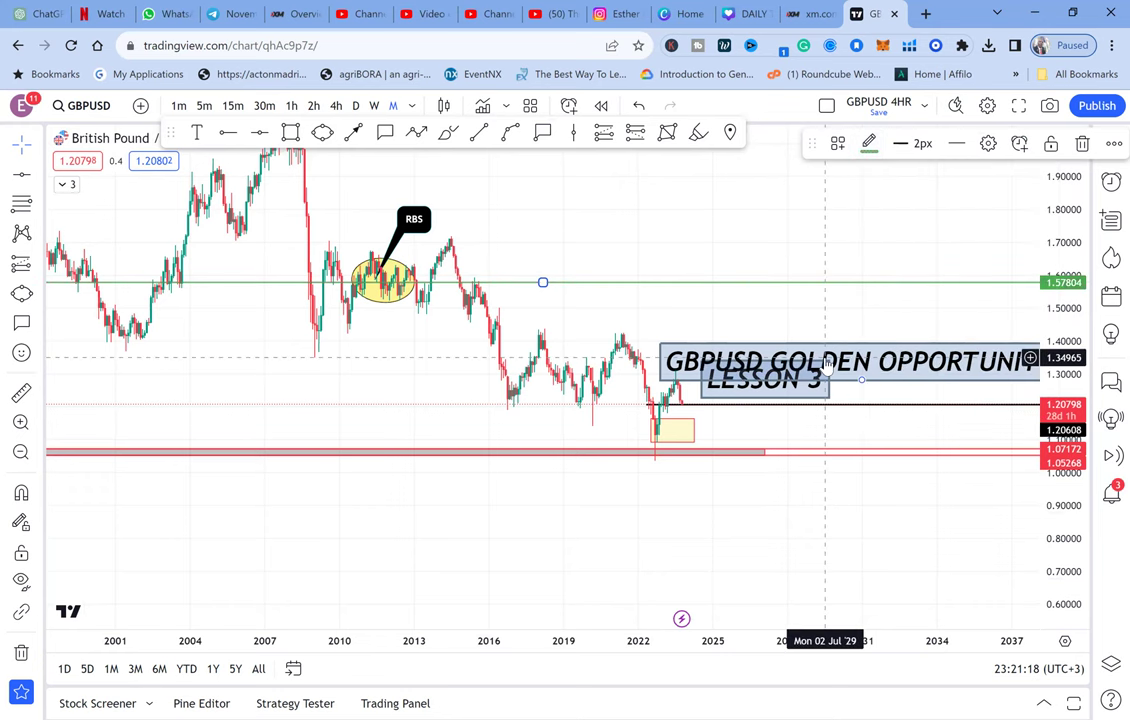
# Delete the GBPUSD golden opportunity title and the LESSON 3 text label from the chart.
pyautogui.moveTo(825, 357); pyautogui.dragTo(864, 344)
pyautogui.press('Delete')
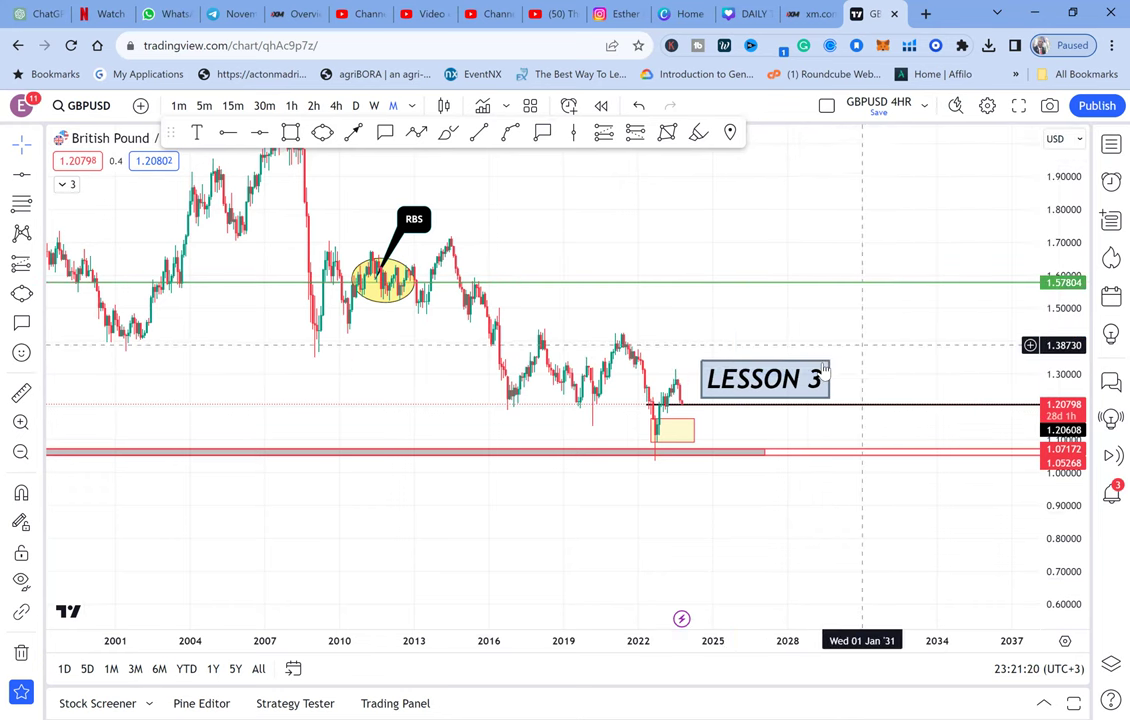
pyautogui.click(824, 370)
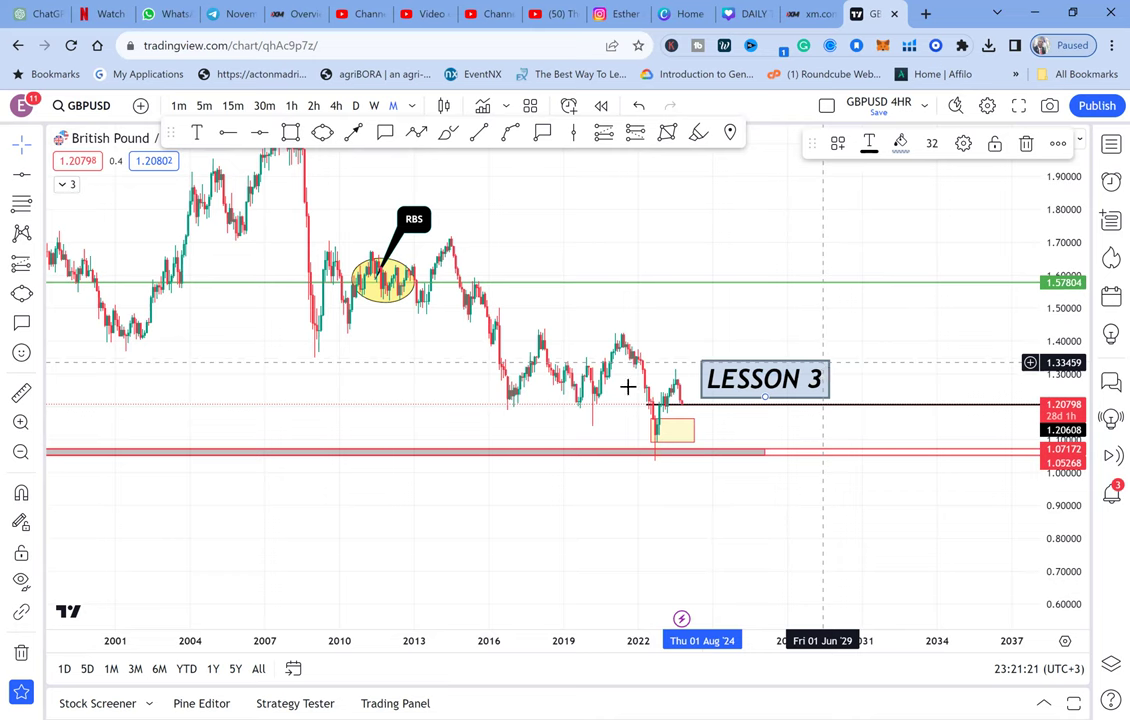
pyautogui.press('Delete')
# Measure from the support zone up to the green line and draw a horizontal ray halfway, at about 1.30448 from March 2020.
pyautogui.click(244, 458)
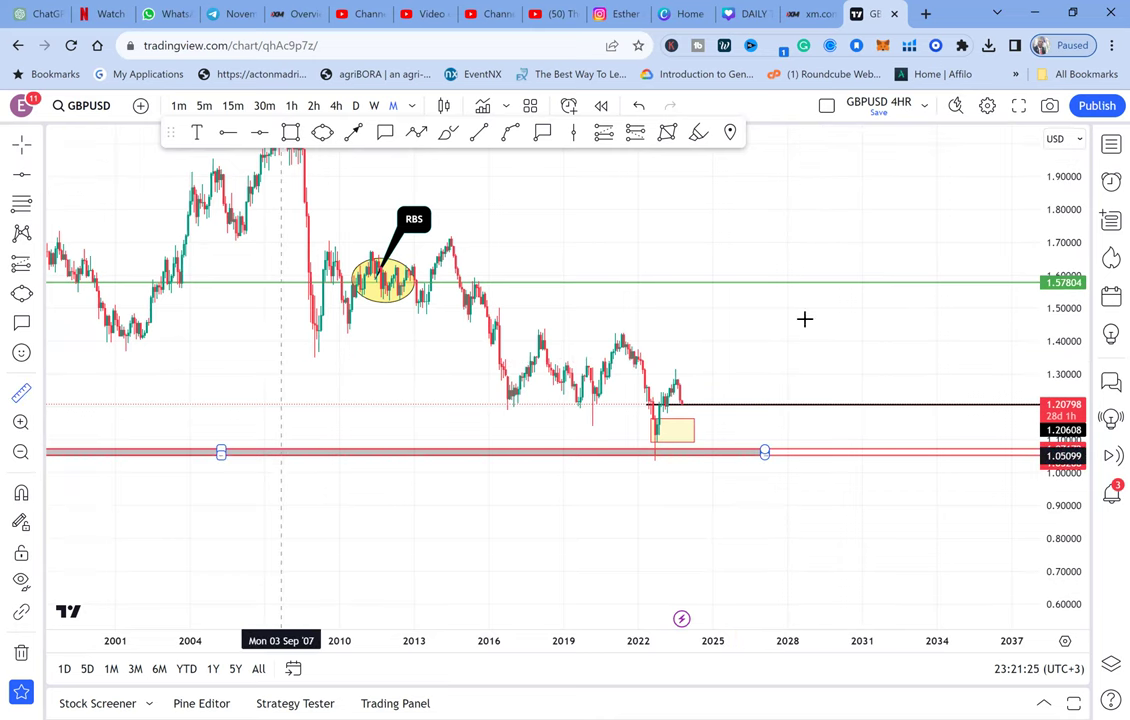
pyautogui.moveTo(858, 285); pyautogui.dragTo(863, 283)
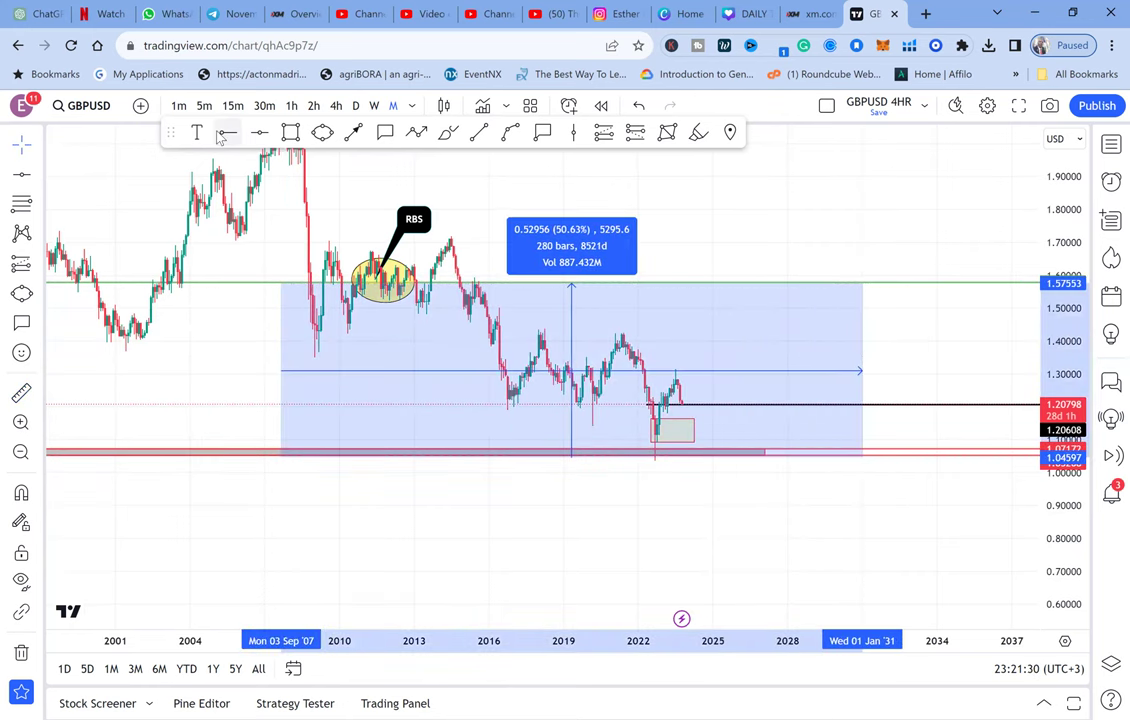
pyautogui.click(592, 372)
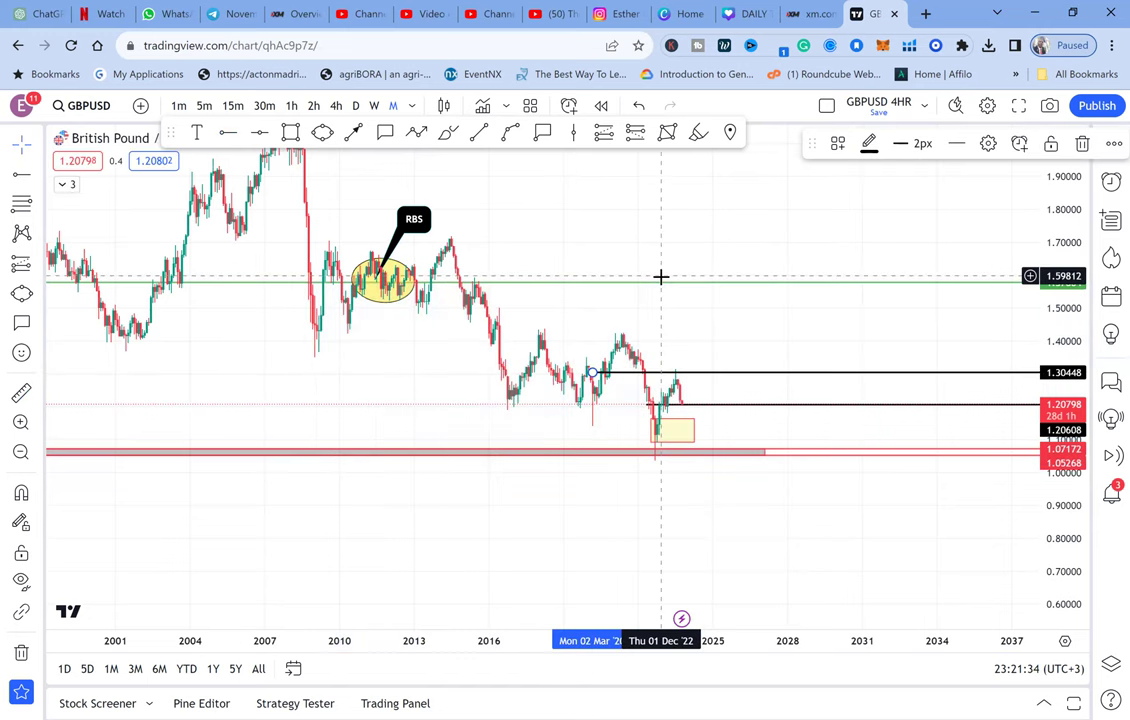
# Measure the distance from the current price up to the upper black ray and on to the green line.
pyautogui.scroll(1, 661, 276)
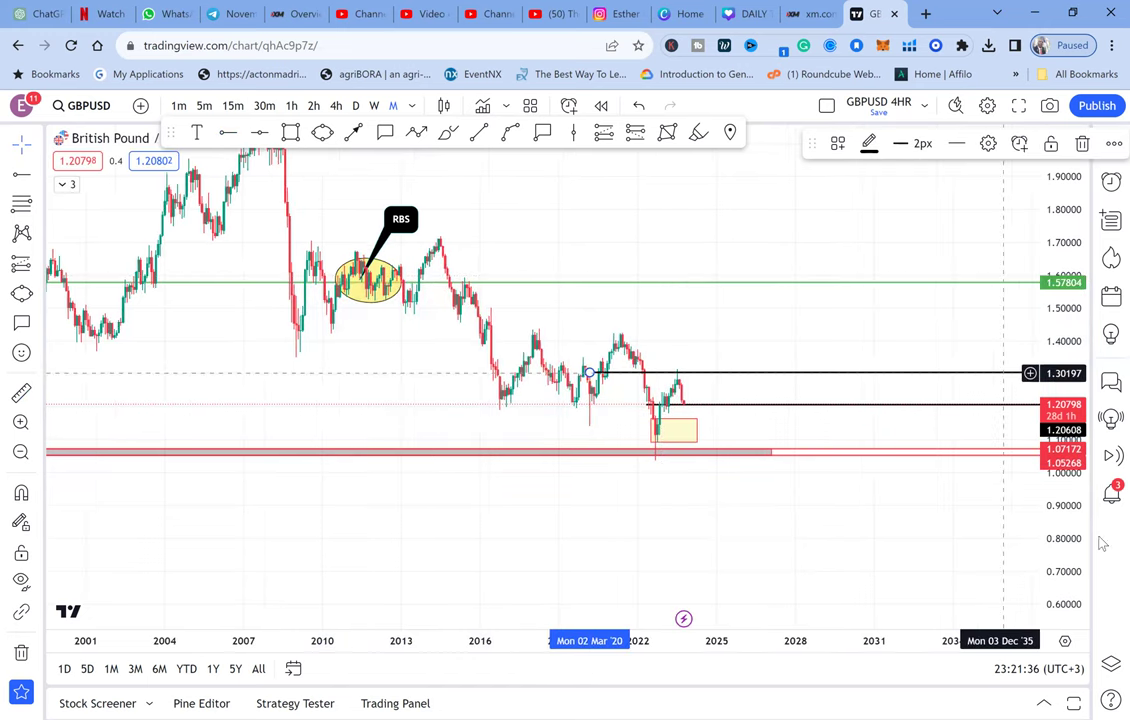
pyautogui.moveTo(1056, 480); pyautogui.dragTo(710, 363)
pyautogui.scroll(1, 696, 291)
pyautogui.scroll(2, 696, 291)
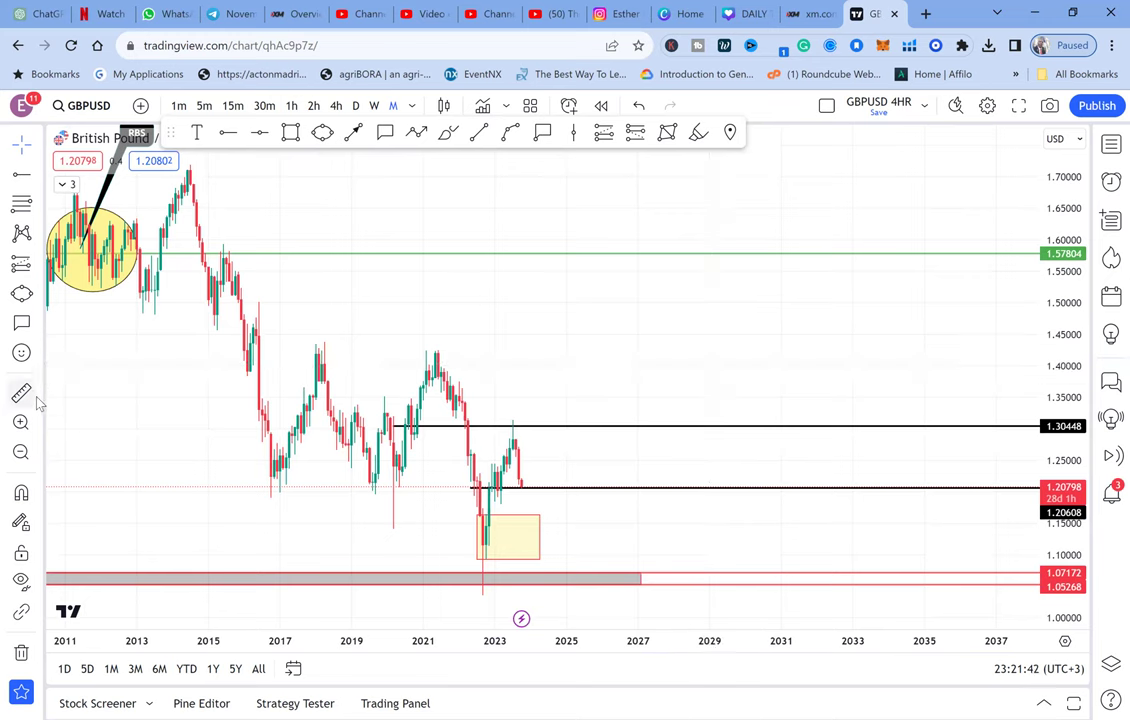
pyautogui.click(21, 392)
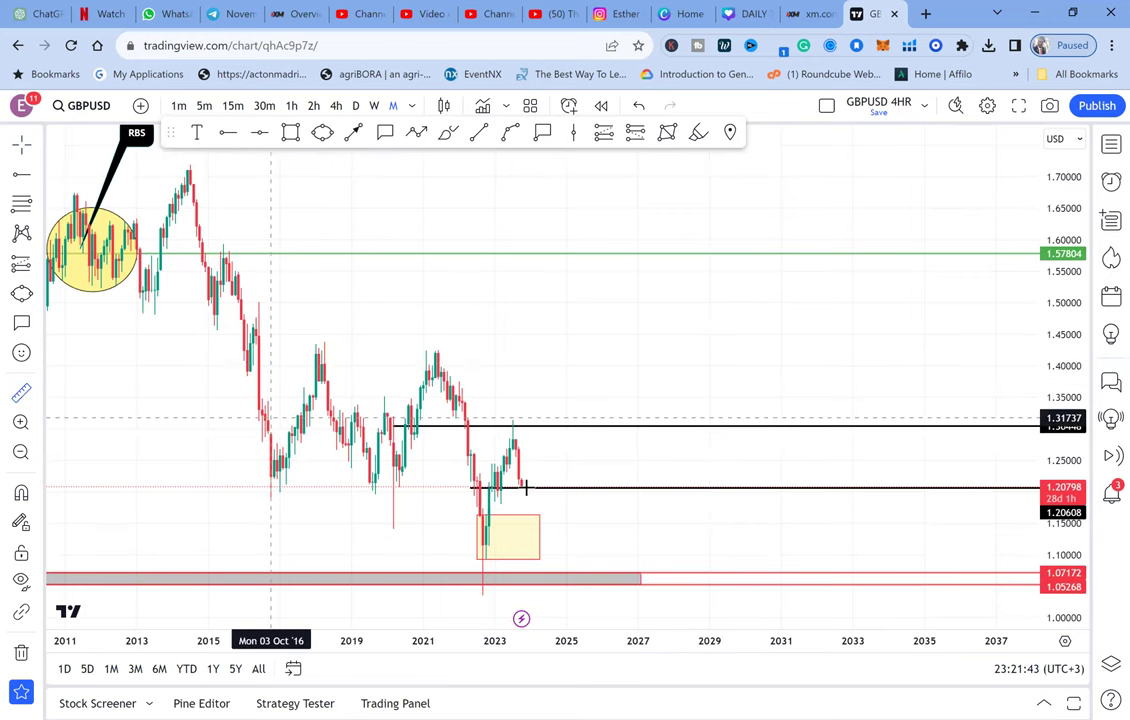
pyautogui.click(526, 487)
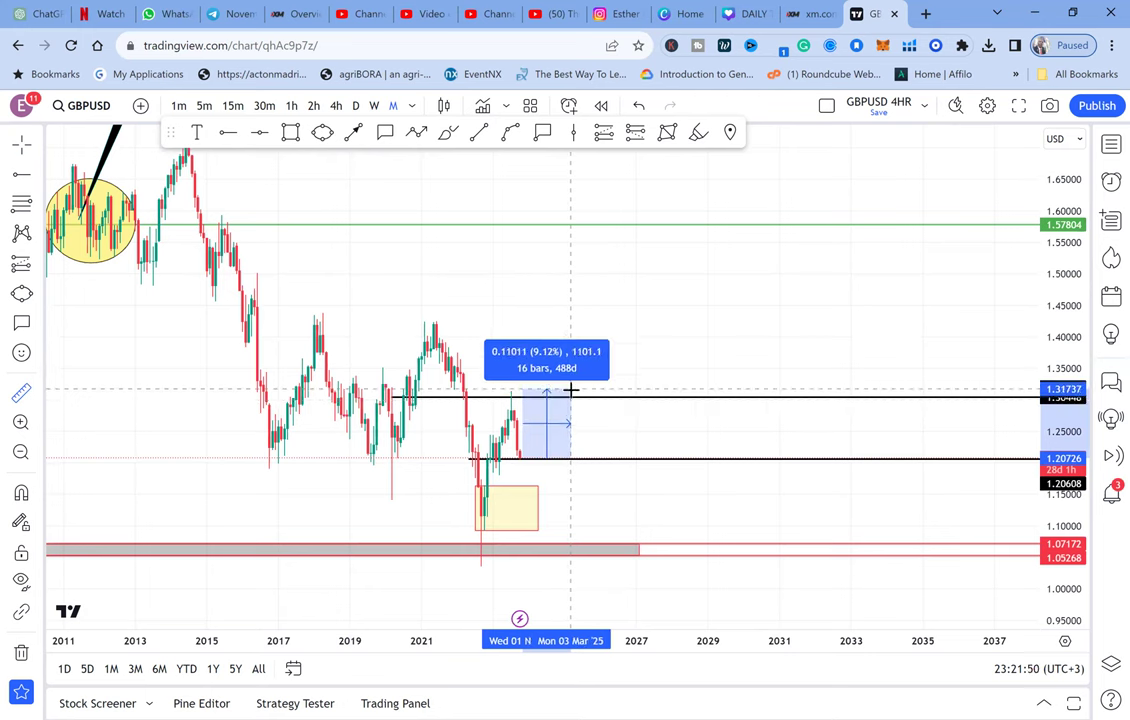
pyautogui.click(571, 390)
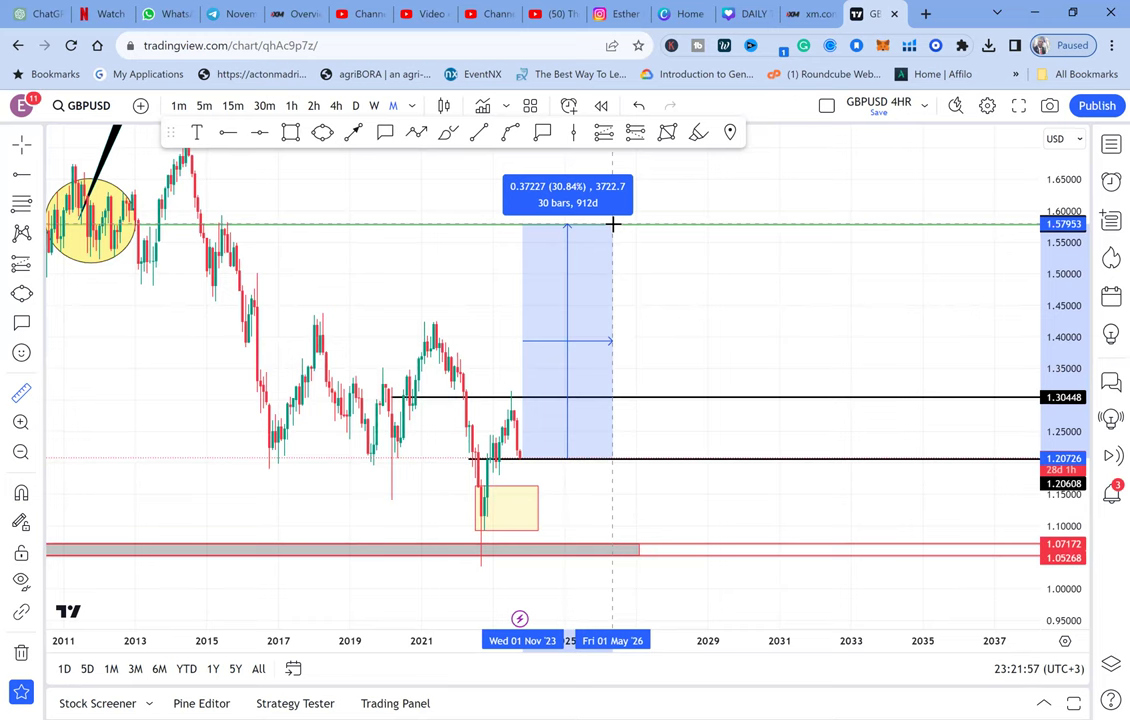
pyautogui.click(613, 224)
# Examine the candles from 2019 onward around the two black rays and the yellow rectangle.
pyautogui.moveTo(716, 338); pyautogui.dragTo(838, 253)
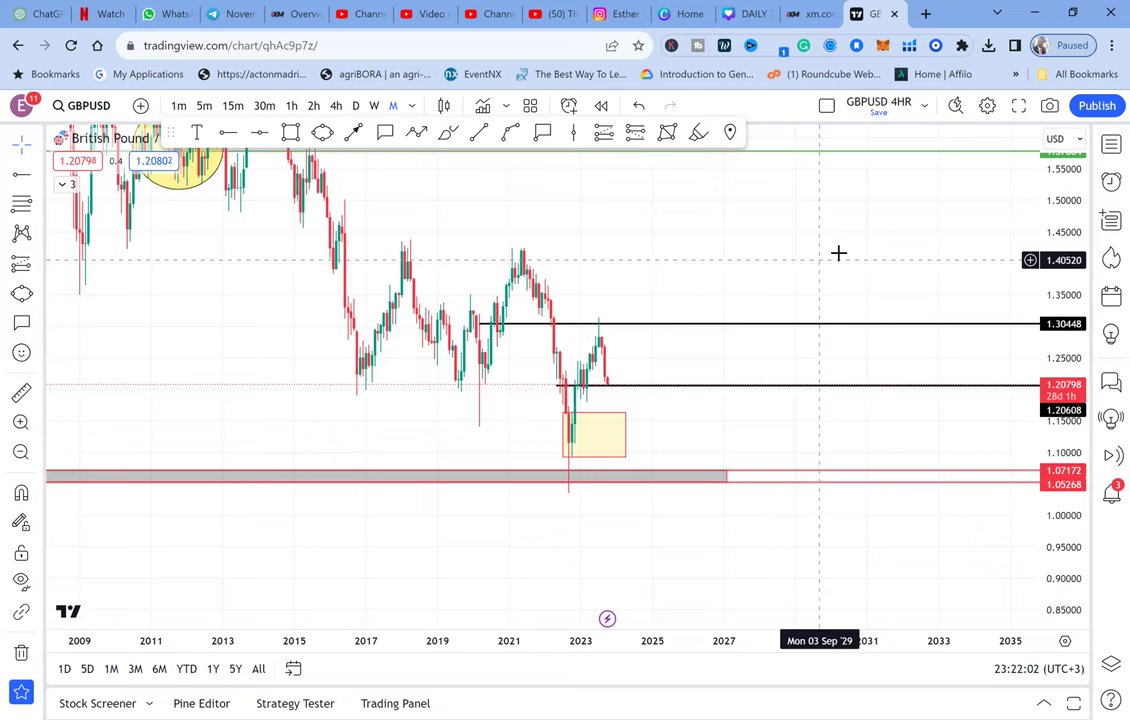
pyautogui.moveTo(700, 205); pyautogui.dragTo(663, 330)
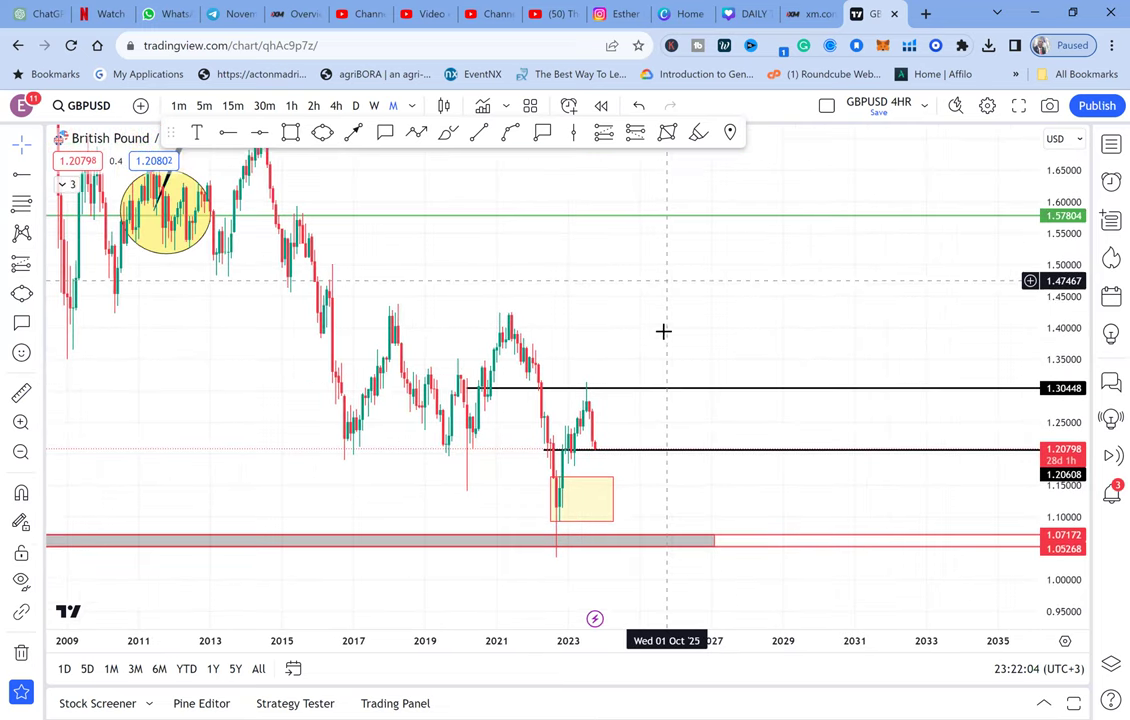
pyautogui.scroll(1, 726, 303)
pyautogui.scroll(2, 729, 304)
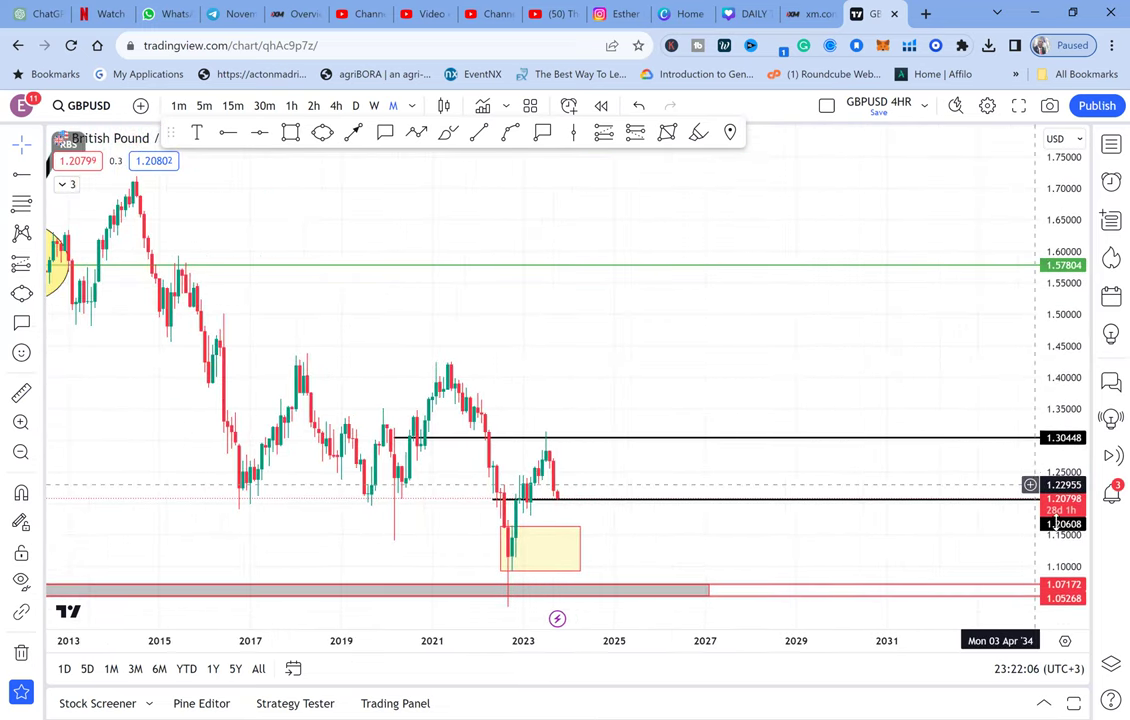
pyautogui.moveTo(1054, 520); pyautogui.dragTo(1050, 303)
pyautogui.moveTo(789, 547); pyautogui.dragTo(786, 330)
pyautogui.scroll(2, 786, 330)
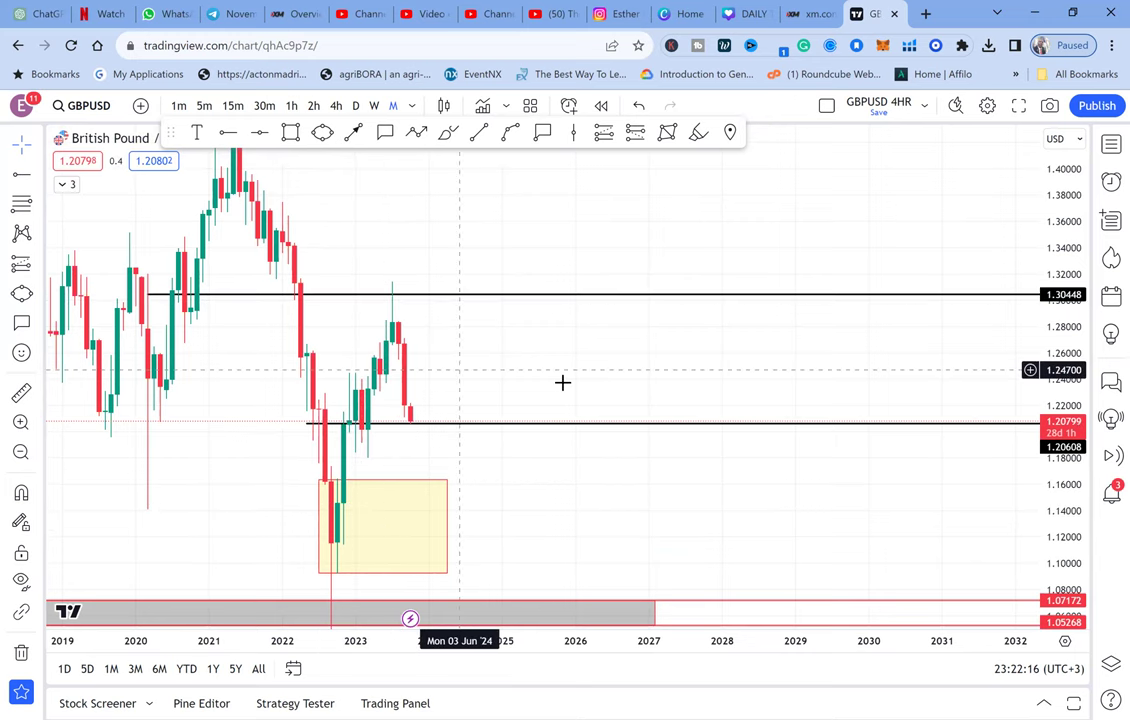
# Move the upper black horizontal ray down to 1.26686, in line with the mid-2023 candle bodies.
pyautogui.moveTo(732, 352); pyautogui.dragTo(757, 348)
pyautogui.scroll(1, 558, 287)
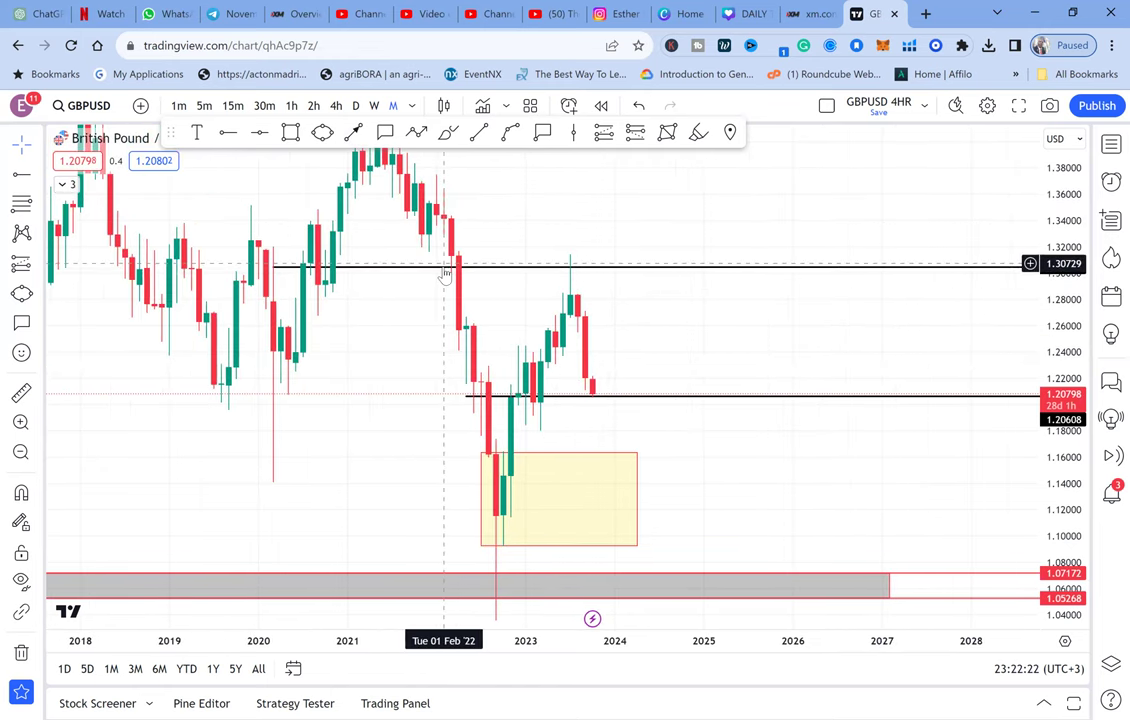
pyautogui.moveTo(386, 268); pyautogui.dragTo(392, 320)
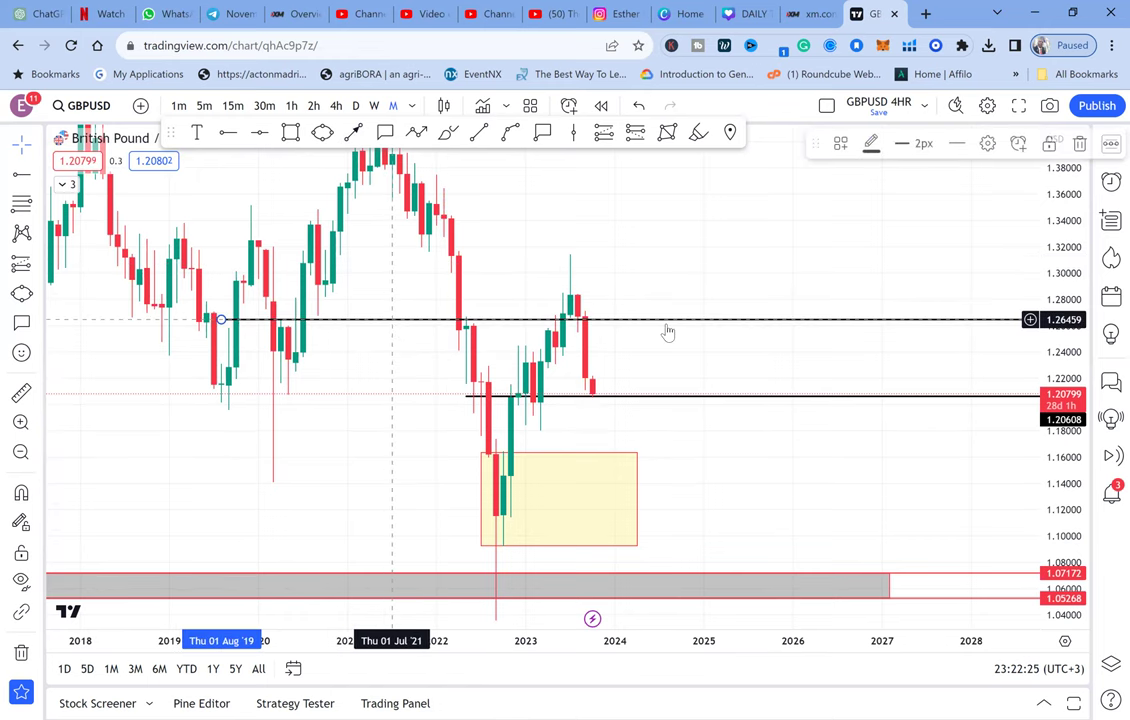
pyautogui.scroll(1, 666, 331)
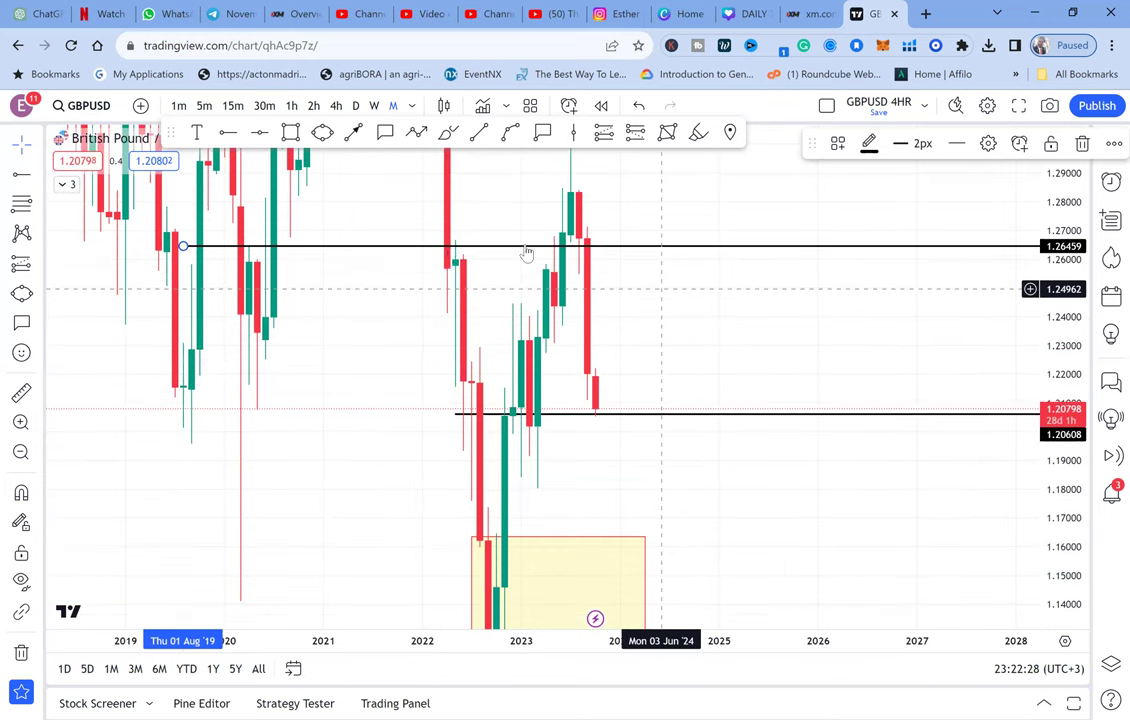
pyautogui.moveTo(450, 250); pyautogui.dragTo(327, 225)
pyautogui.moveTo(662, 201); pyautogui.dragTo(752, 277)
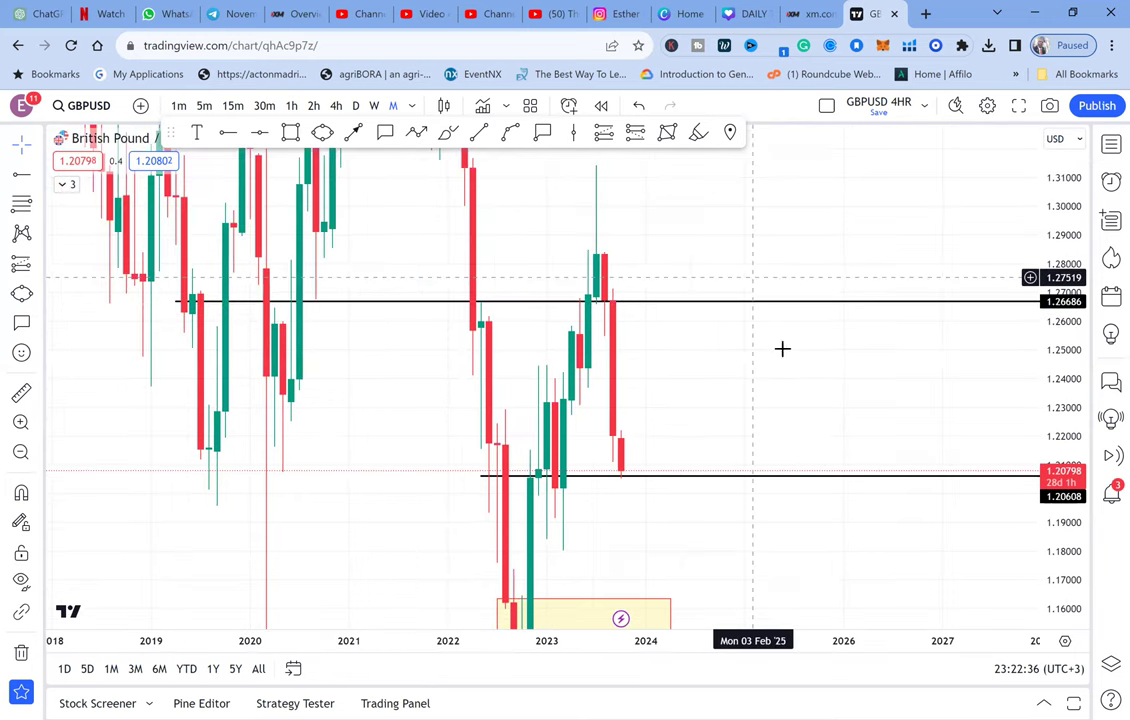
# Draw a horizontal ray at 1.37545 starting from about September 2021, below the 2021 peak.
pyautogui.moveTo(627, 396); pyautogui.dragTo(657, 467)
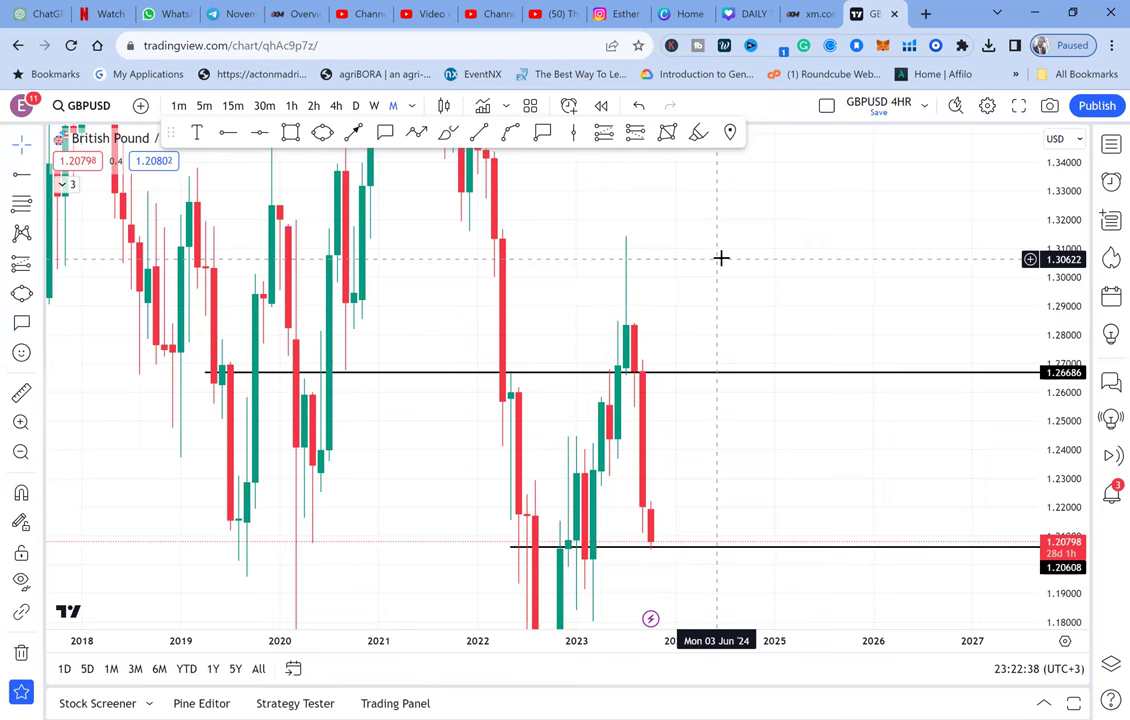
pyautogui.moveTo(716, 259); pyautogui.dragTo(755, 518)
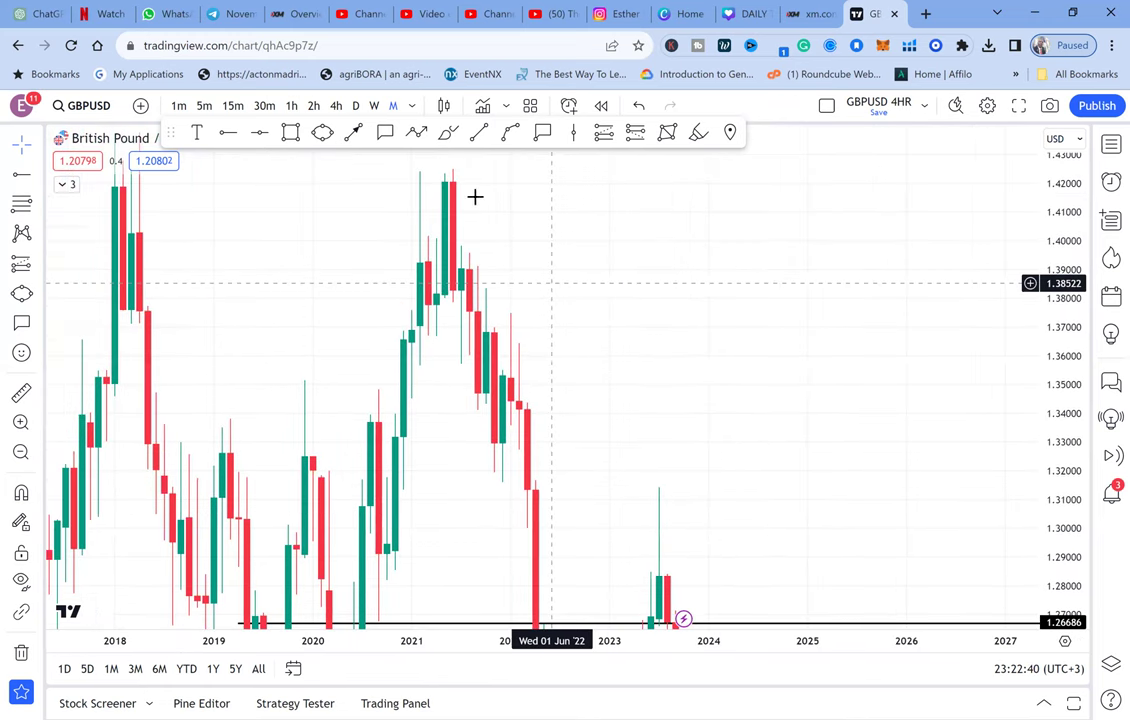
pyautogui.click(230, 132)
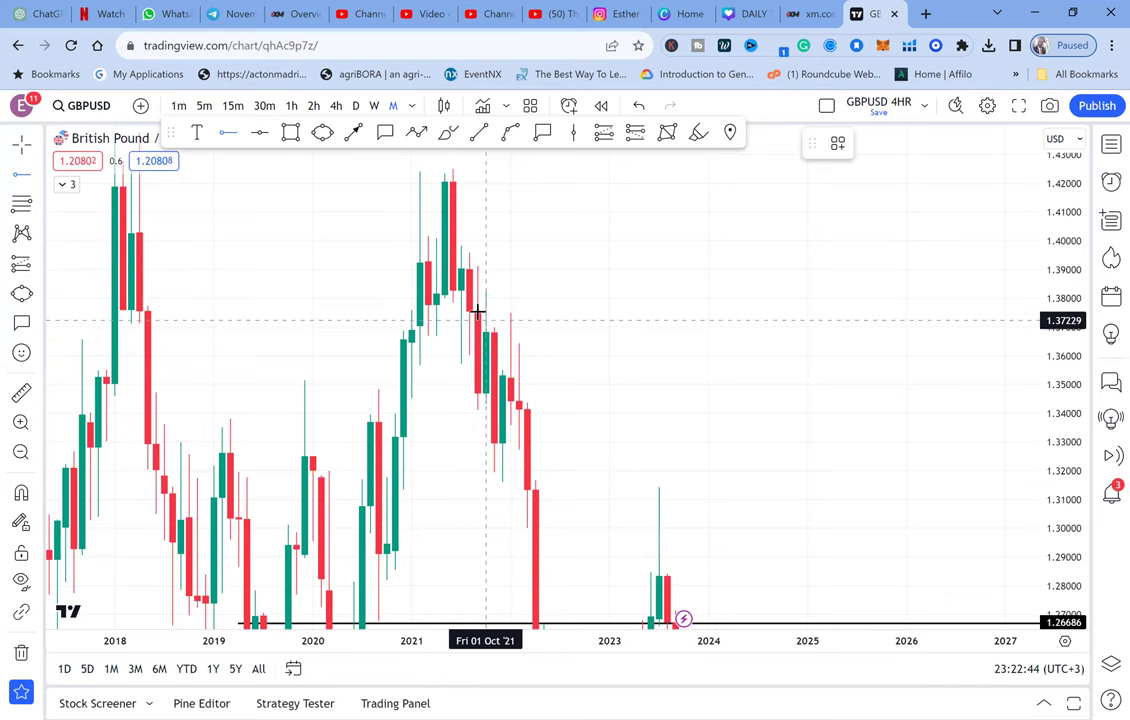
pyautogui.click(477, 311)
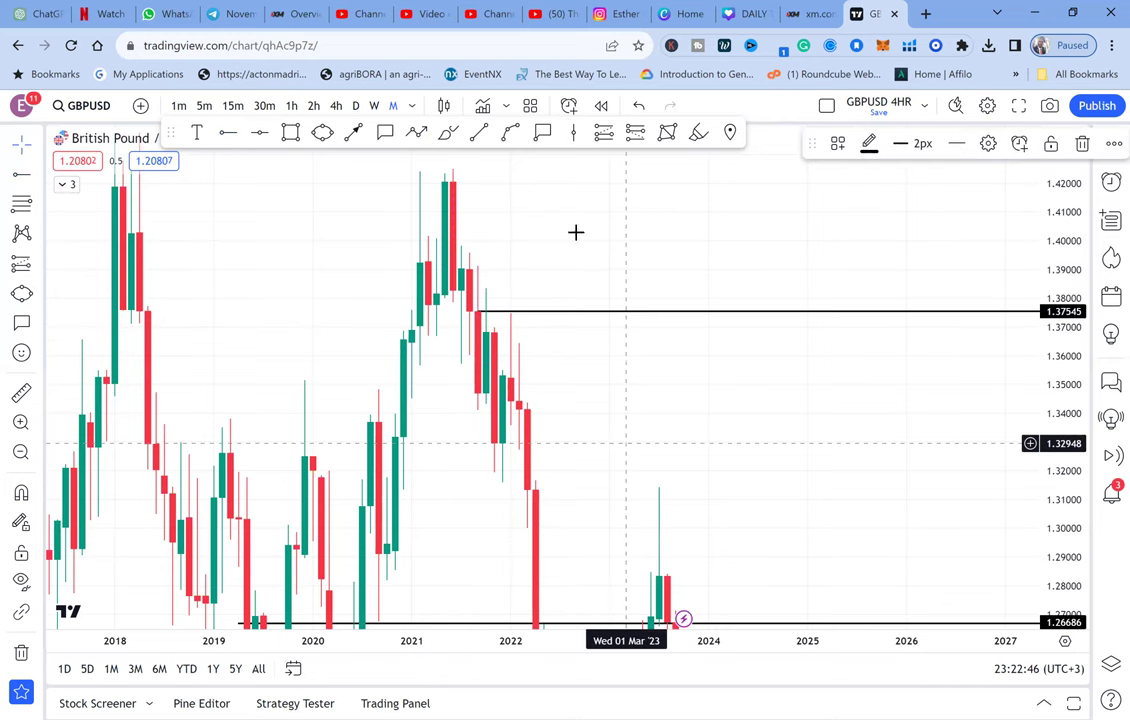
# Examine the price action between the lower black ray, the 1.26686 ray and the 1.37545 ray, including the area above them.
pyautogui.moveTo(533, 437); pyautogui.dragTo(487, 227)
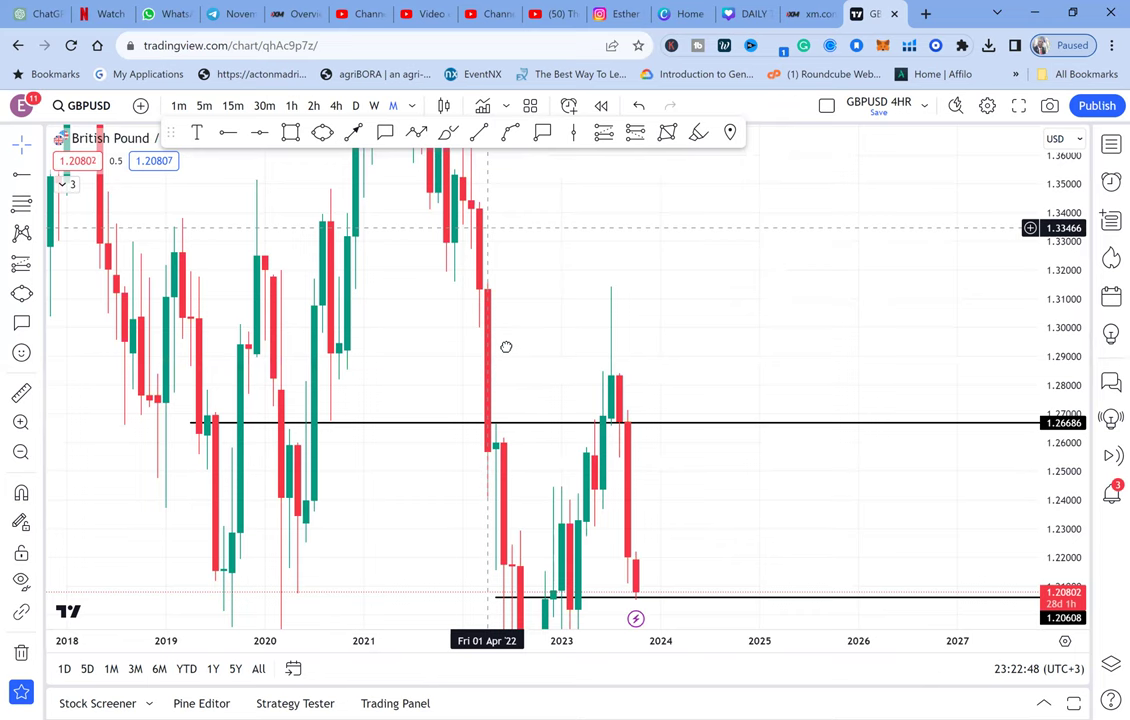
pyautogui.moveTo(441, 275); pyautogui.dragTo(483, 352)
pyautogui.moveTo(540, 467); pyautogui.dragTo(508, 422)
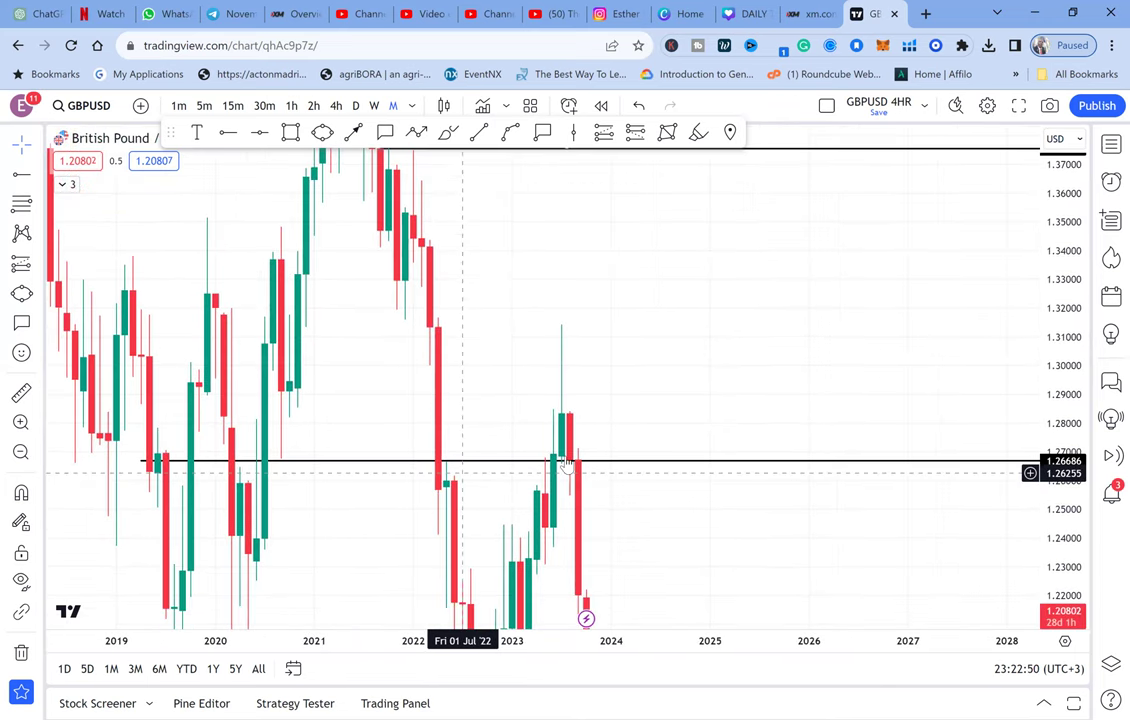
pyautogui.moveTo(555, 237); pyautogui.dragTo(553, 352)
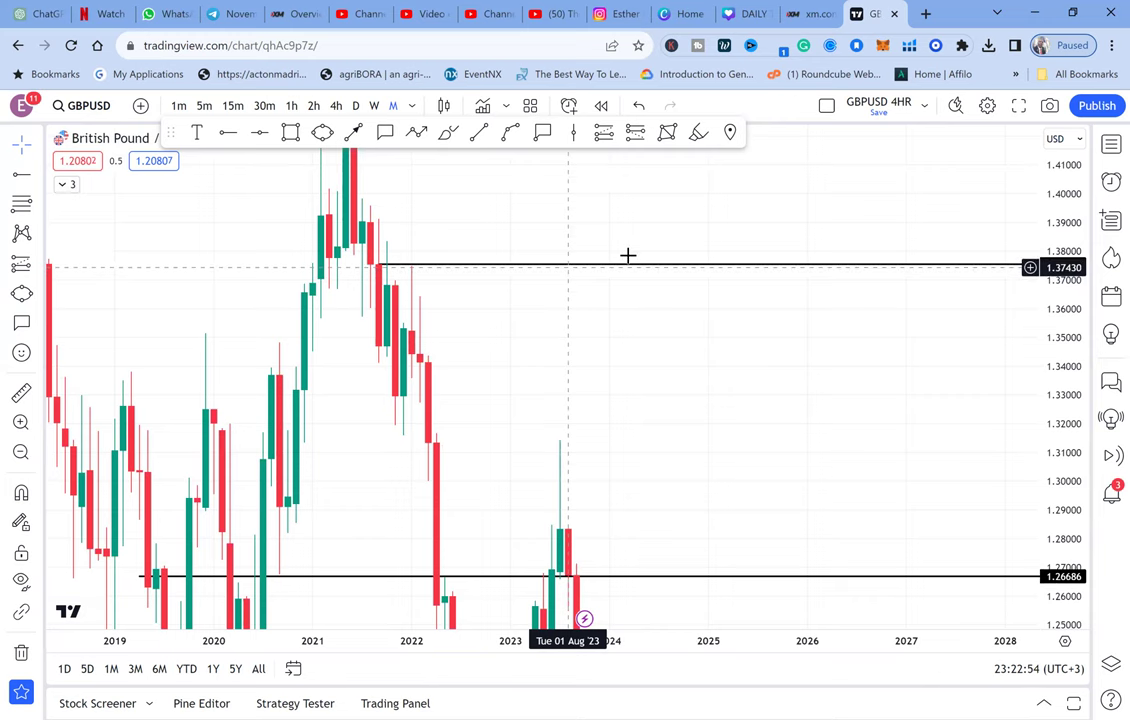
pyautogui.moveTo(786, 246); pyautogui.dragTo(782, 237)
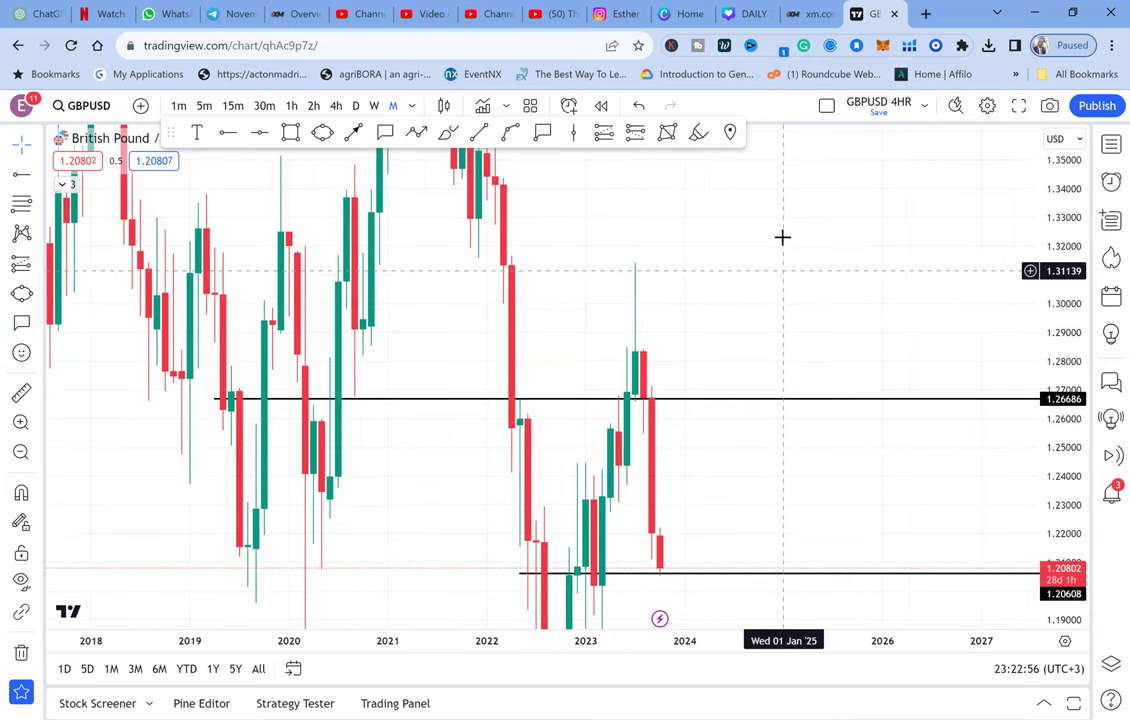
pyautogui.moveTo(731, 412); pyautogui.dragTo(684, 600)
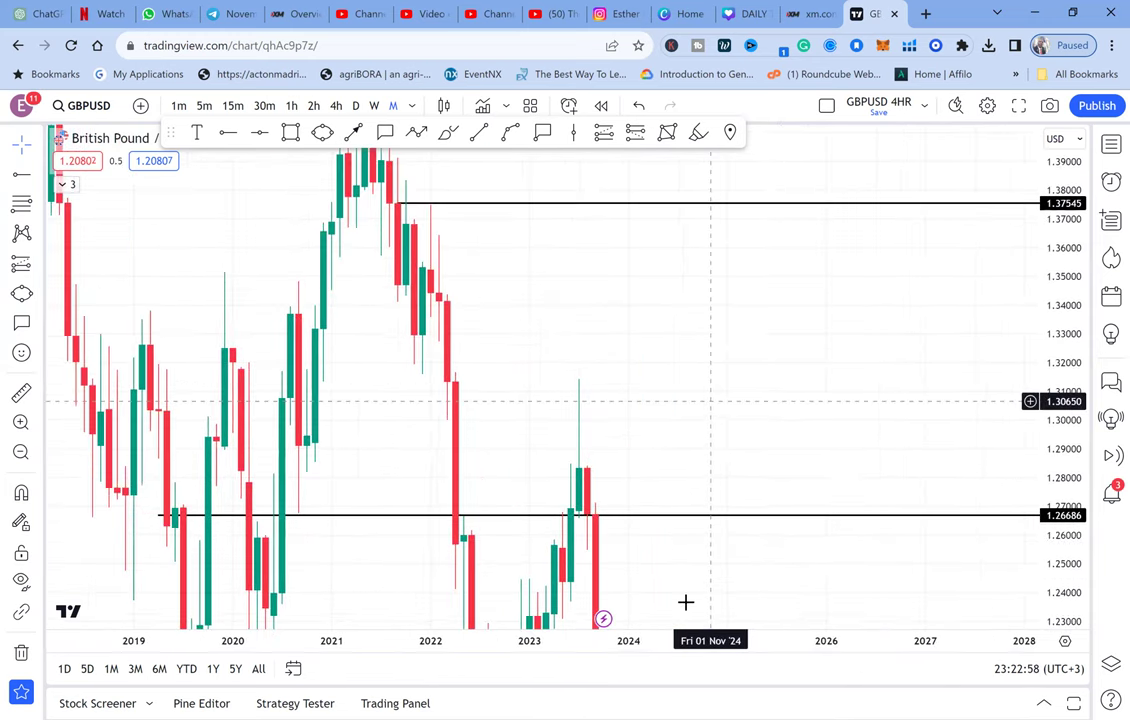
pyautogui.moveTo(688, 223); pyautogui.dragTo(758, 586)
pyautogui.scroll(7, 758, 586)
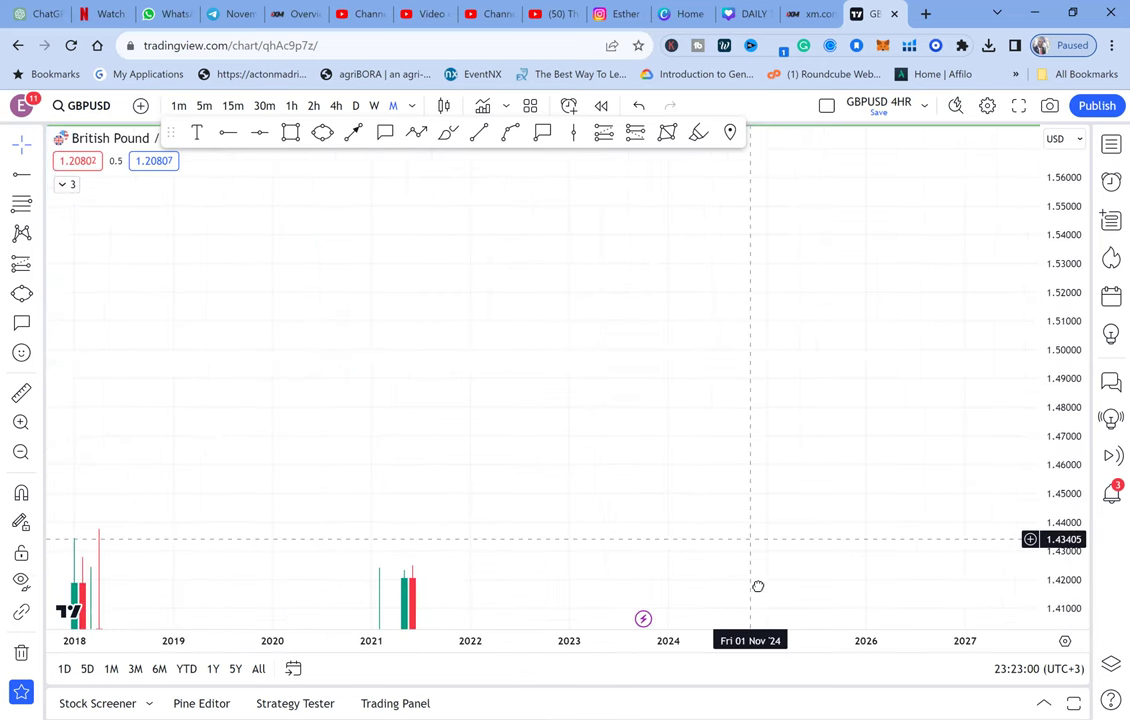
pyautogui.scroll(2, 600, 159)
pyautogui.scroll(-3, 340, 340)
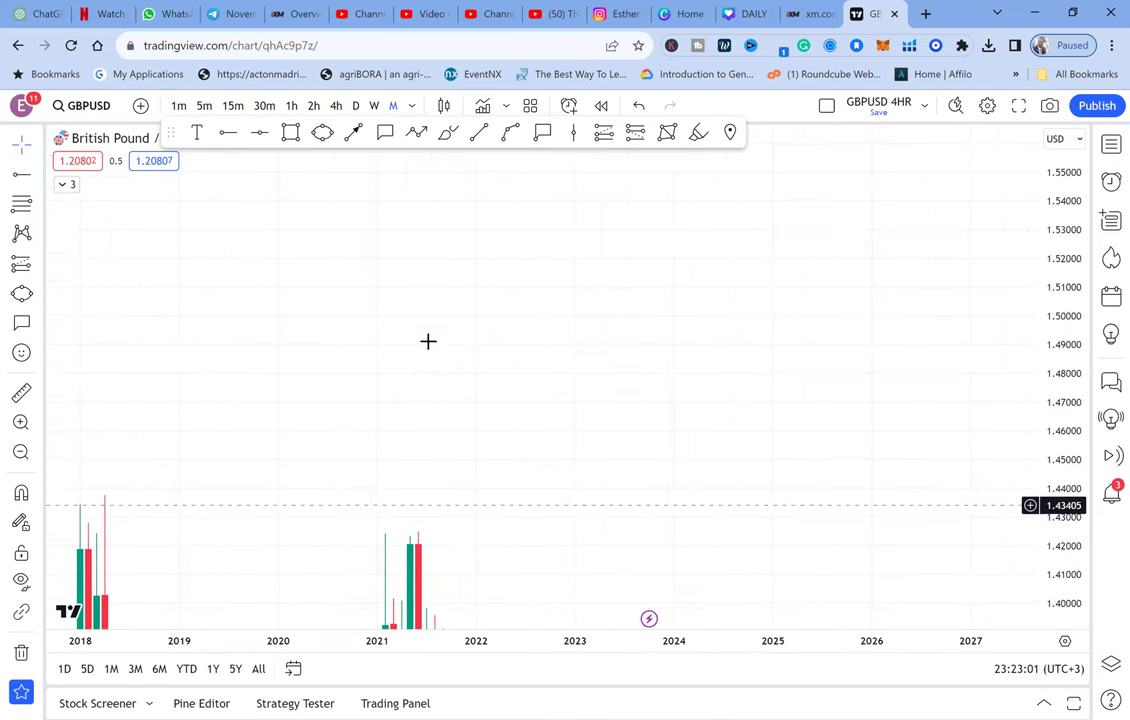
pyautogui.scroll(-3, 301, 330)
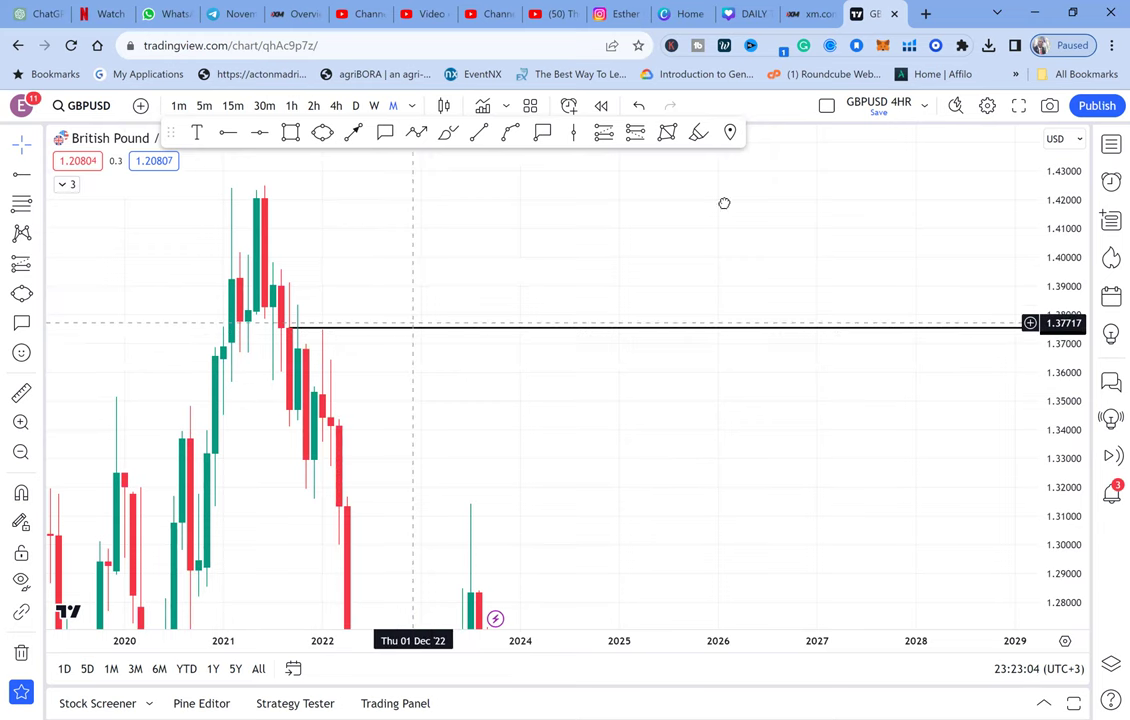
pyautogui.scroll(-3, 507, 393)
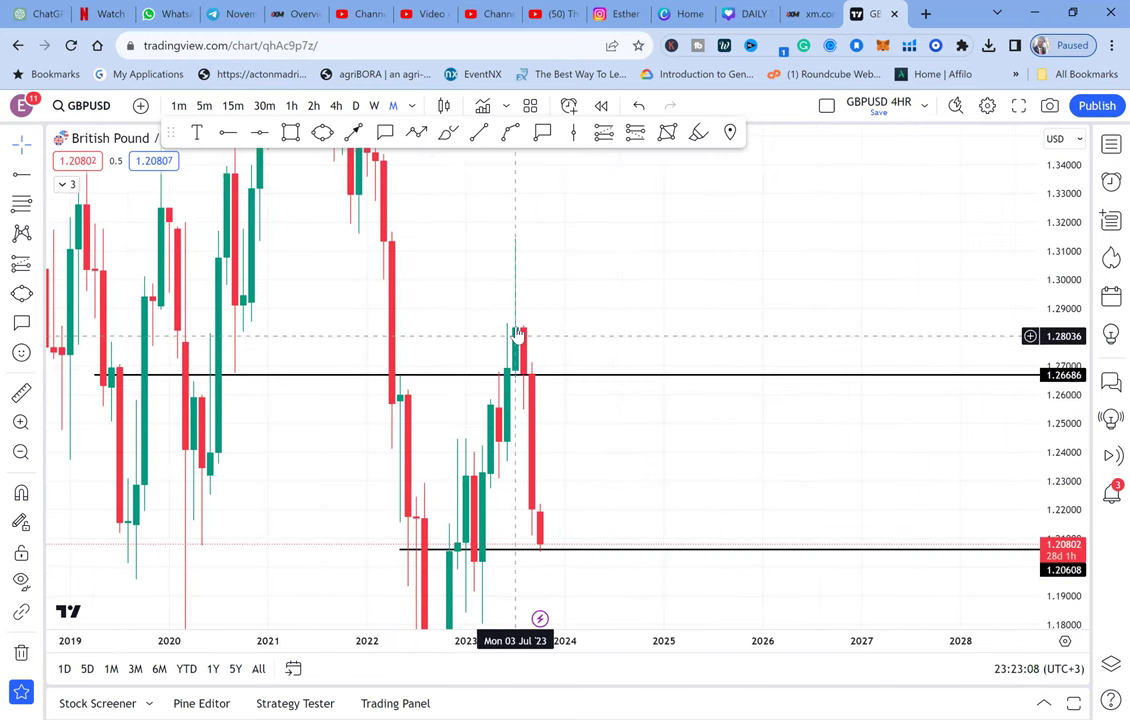
pyautogui.moveTo(390, 387); pyautogui.dragTo(499, 375)
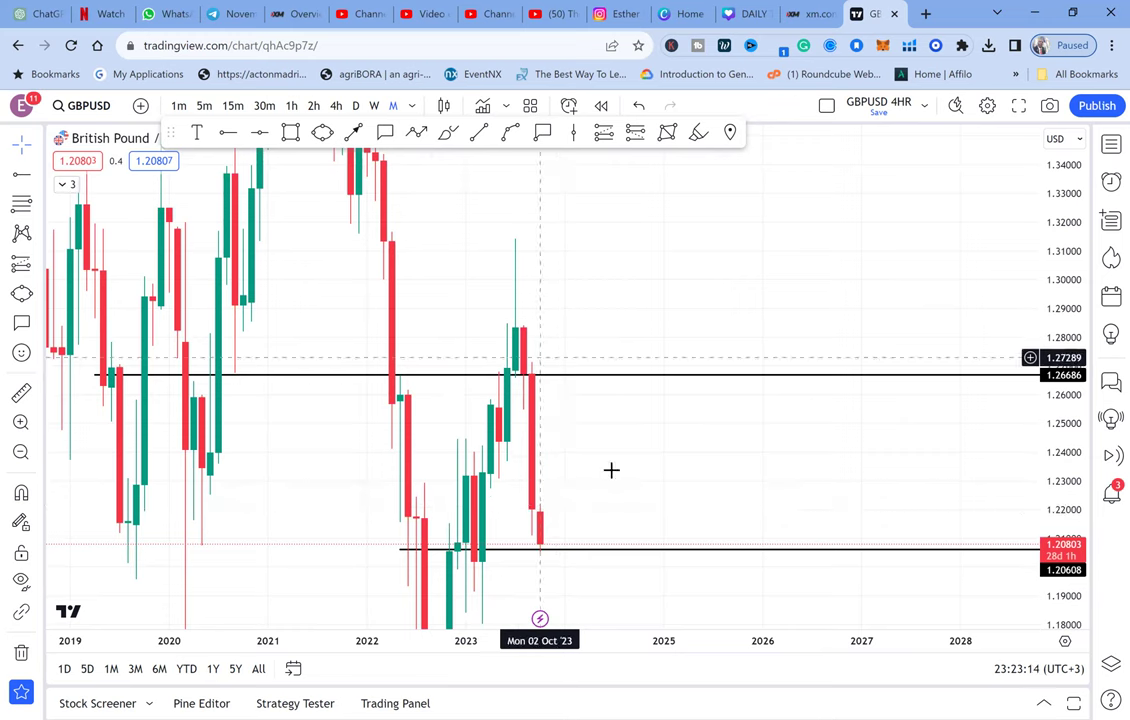
# Draw a rectangle zone just below the 1.20608 ray, from November 2022 to June 2025 between 1.20169 and 1.18008.
pyautogui.moveTo(646, 288); pyautogui.dragTo(708, 184)
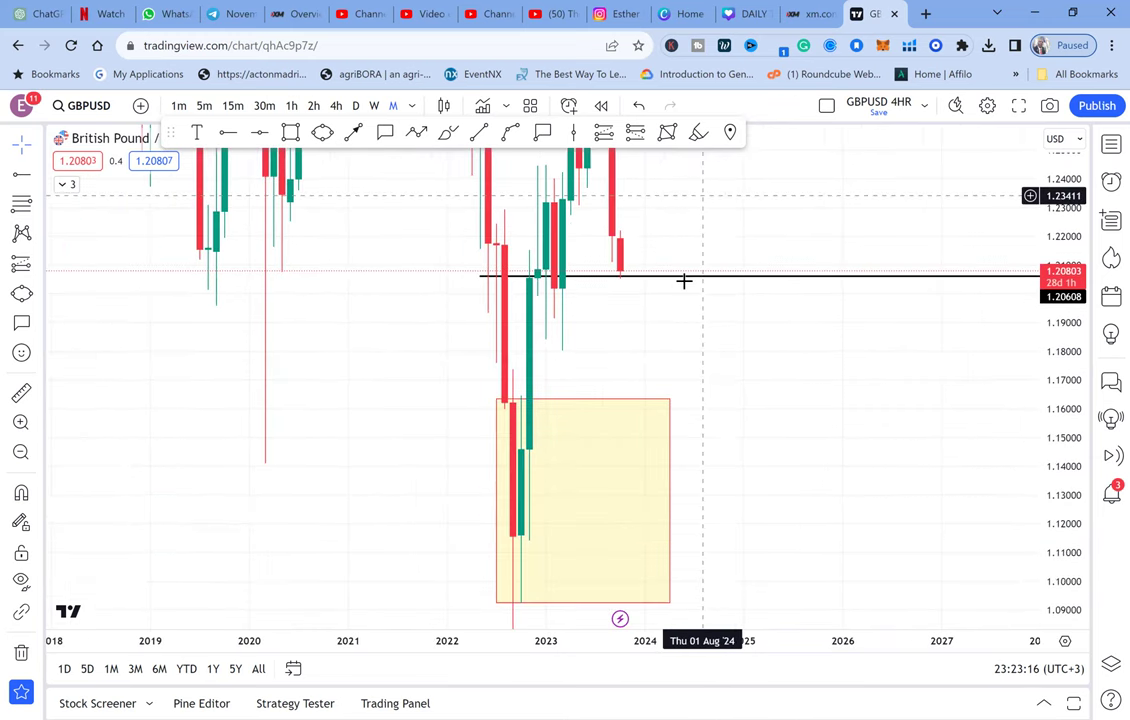
pyautogui.scroll(1, 454, 457)
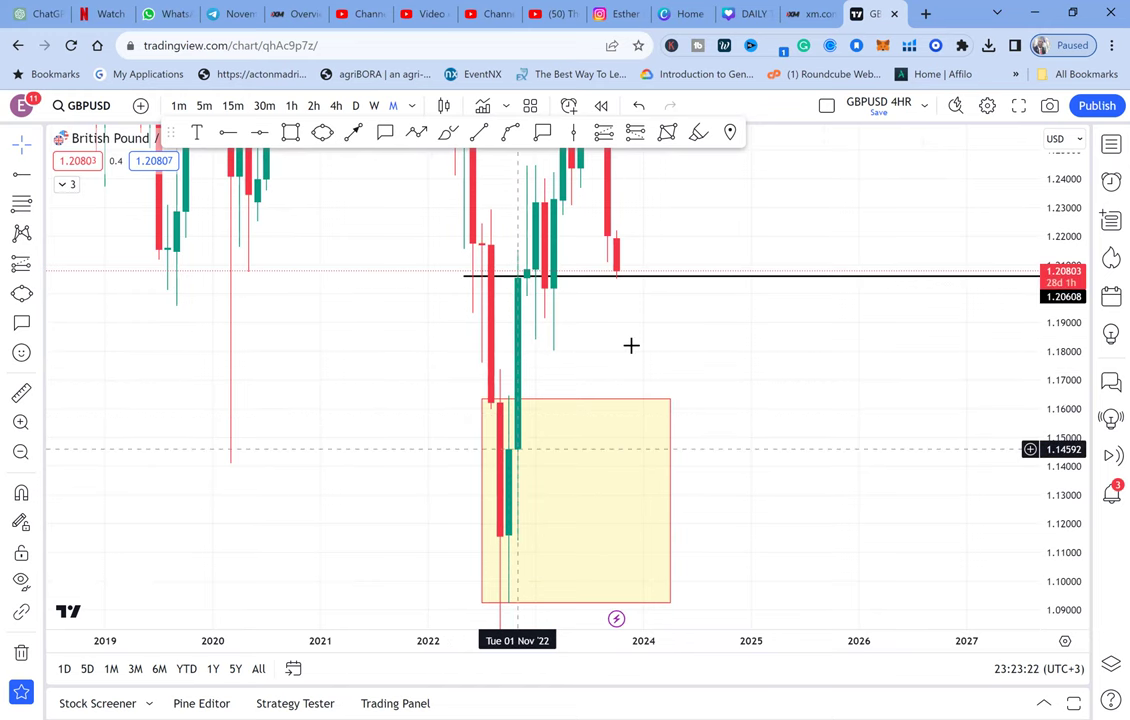
pyautogui.scroll(2, 645, 283)
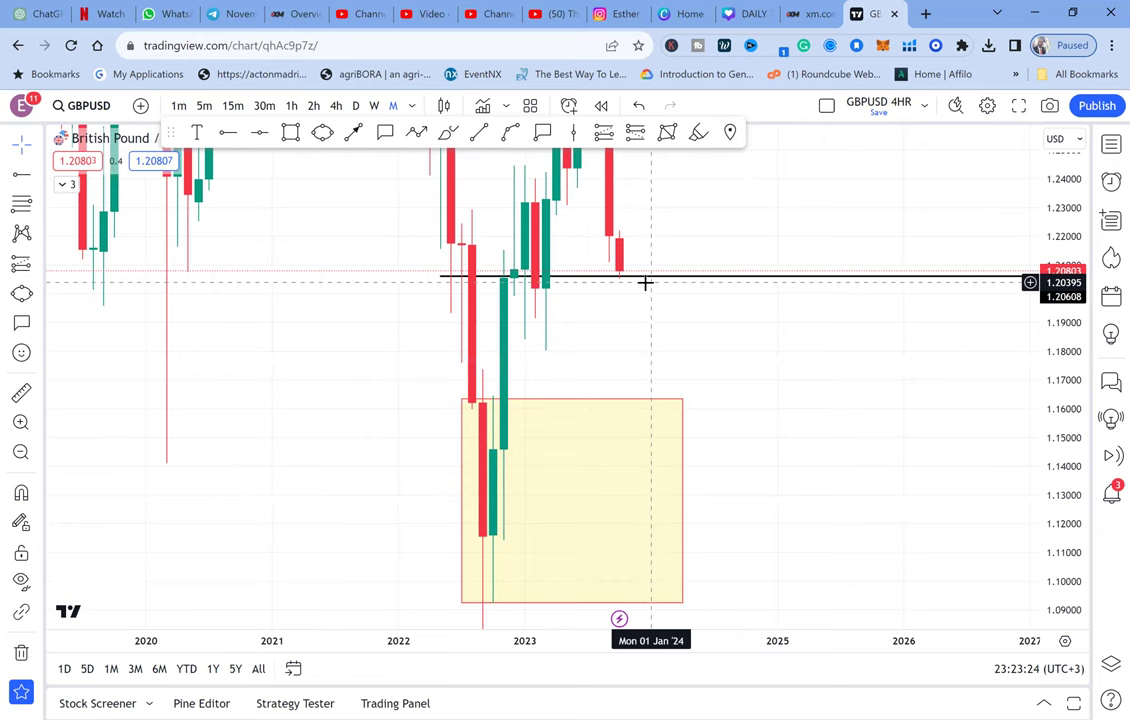
pyautogui.scroll(2, 645, 283)
pyautogui.moveTo(714, 245); pyautogui.dragTo(656, 391)
pyautogui.moveTo(1042, 503); pyautogui.dragTo(994, 328)
pyautogui.moveTo(689, 473); pyautogui.dragTo(736, 371)
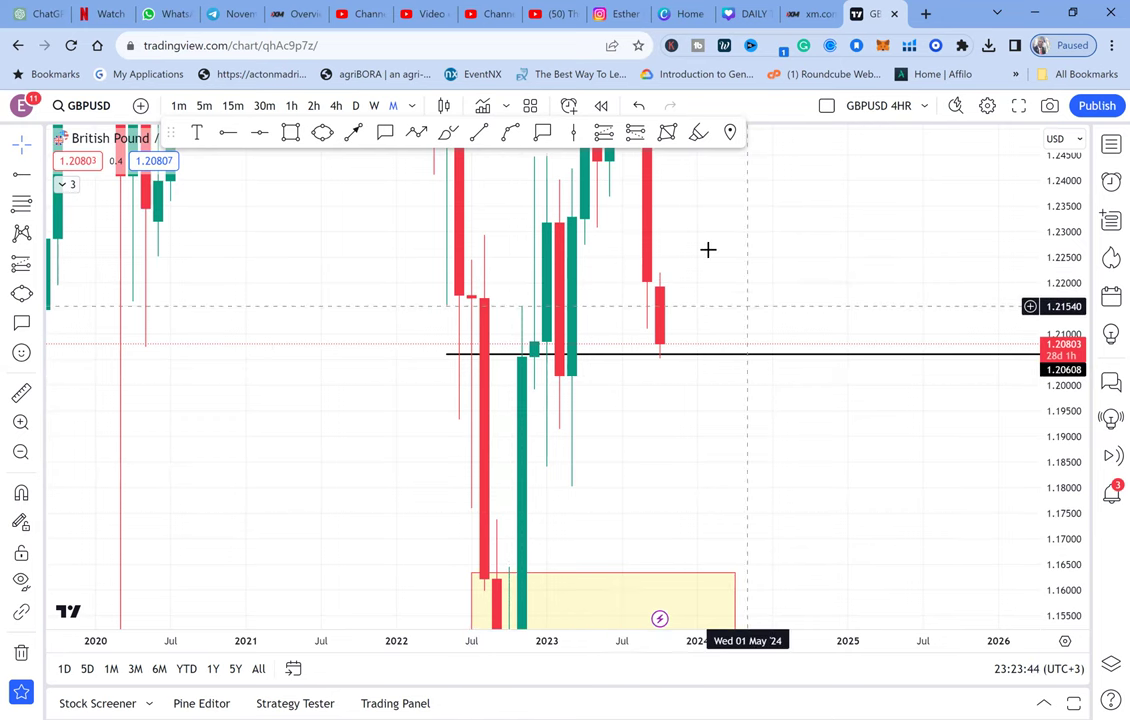
pyautogui.moveTo(488, 196); pyautogui.dragTo(463, 146)
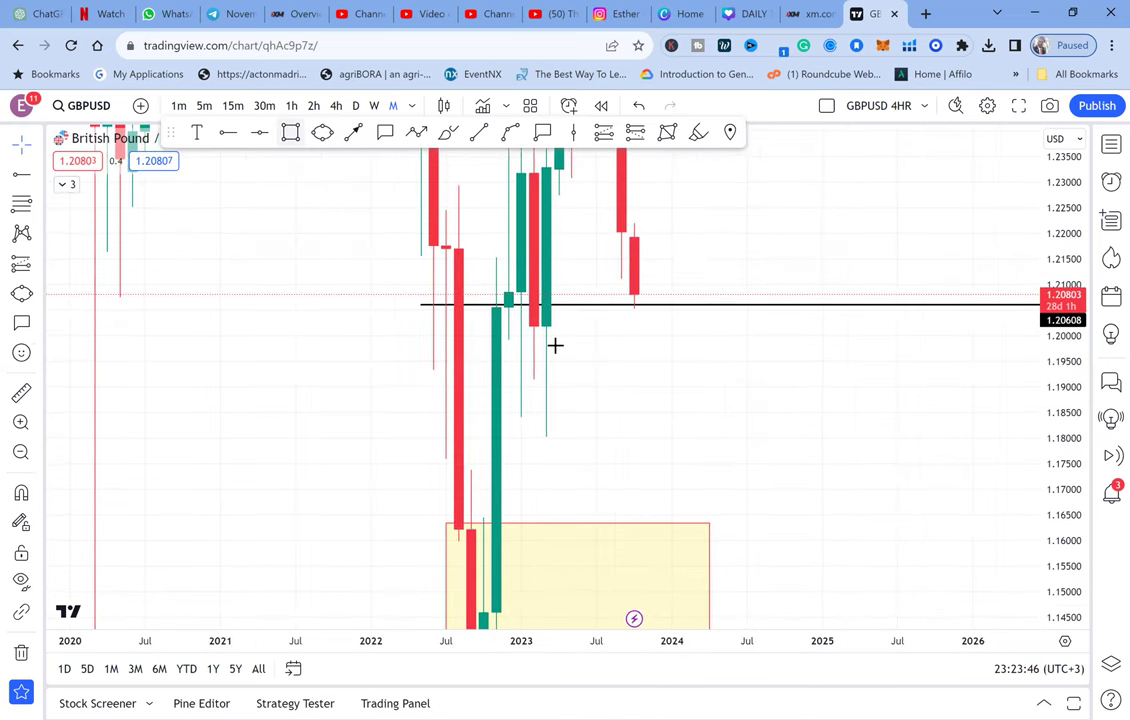
pyautogui.hotkey('alt', 'shift', 'r')
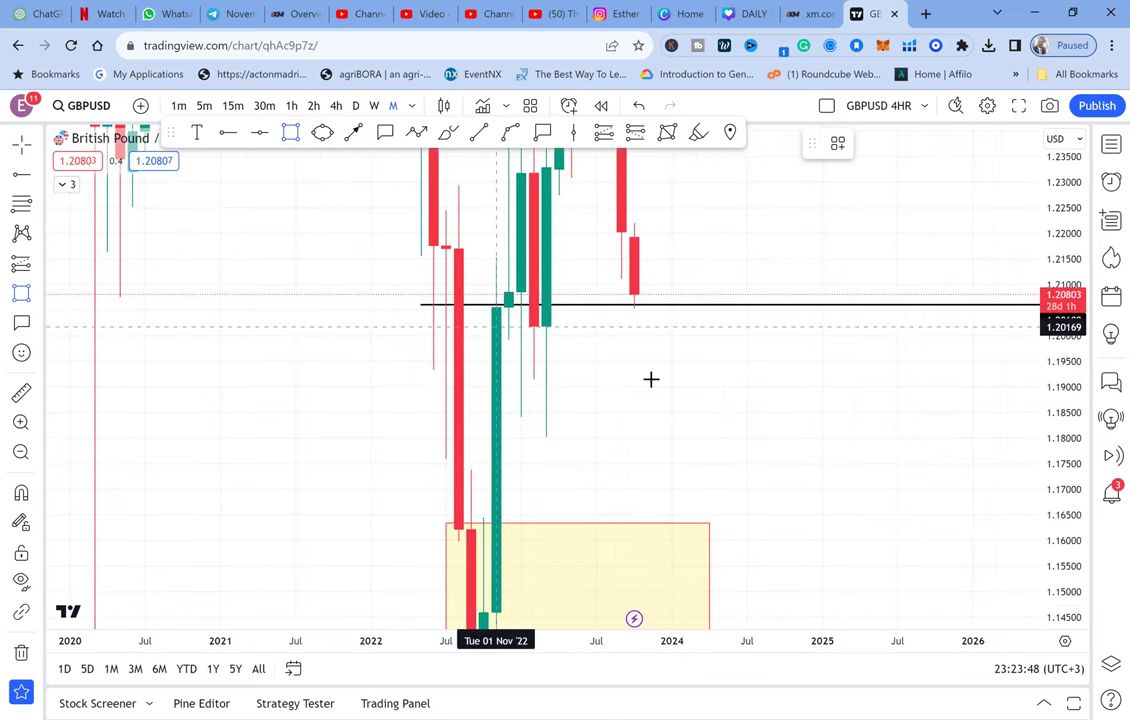
pyautogui.click(835, 447)
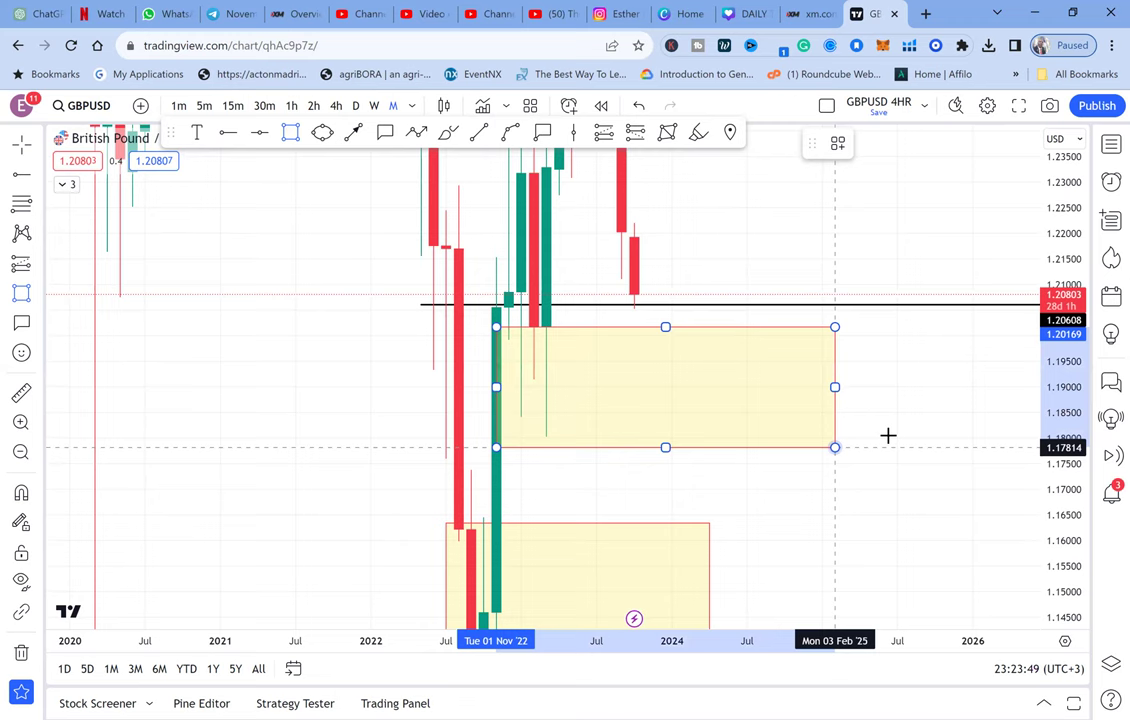
pyautogui.click(885, 437)
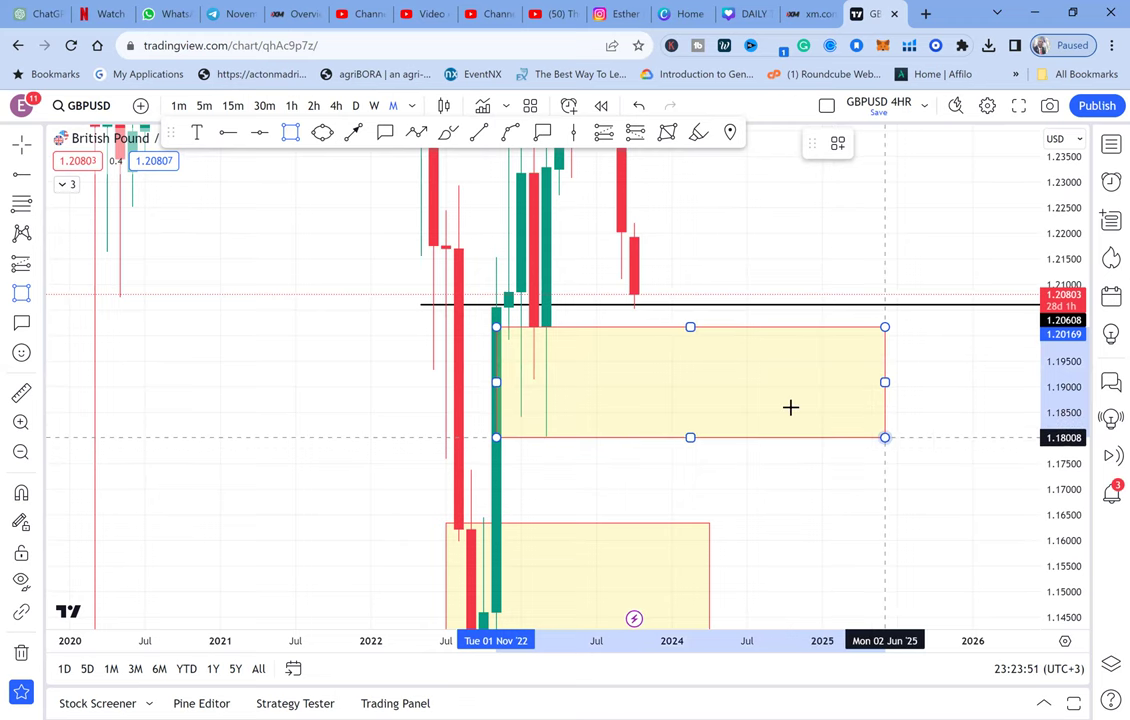
# Change the fill colour of the rectangle zone directly below the 1.20608 ray to black.
pyautogui.moveTo(715, 153); pyautogui.dragTo(735, 326)
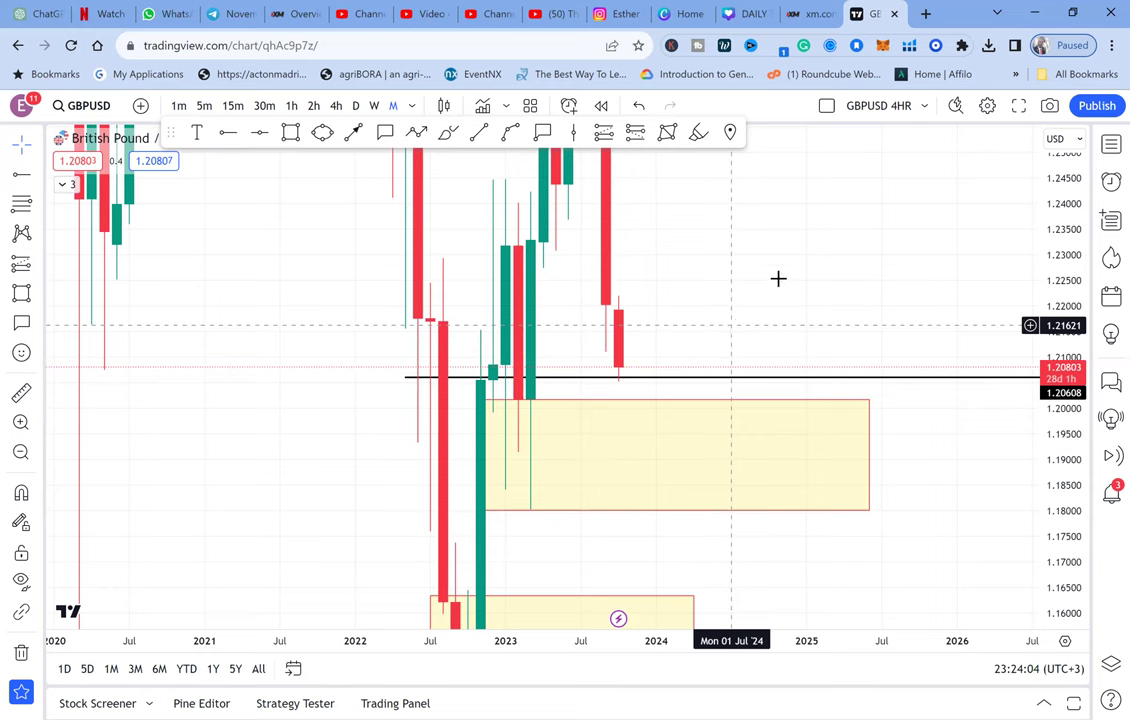
pyautogui.scroll(3, 769, 401)
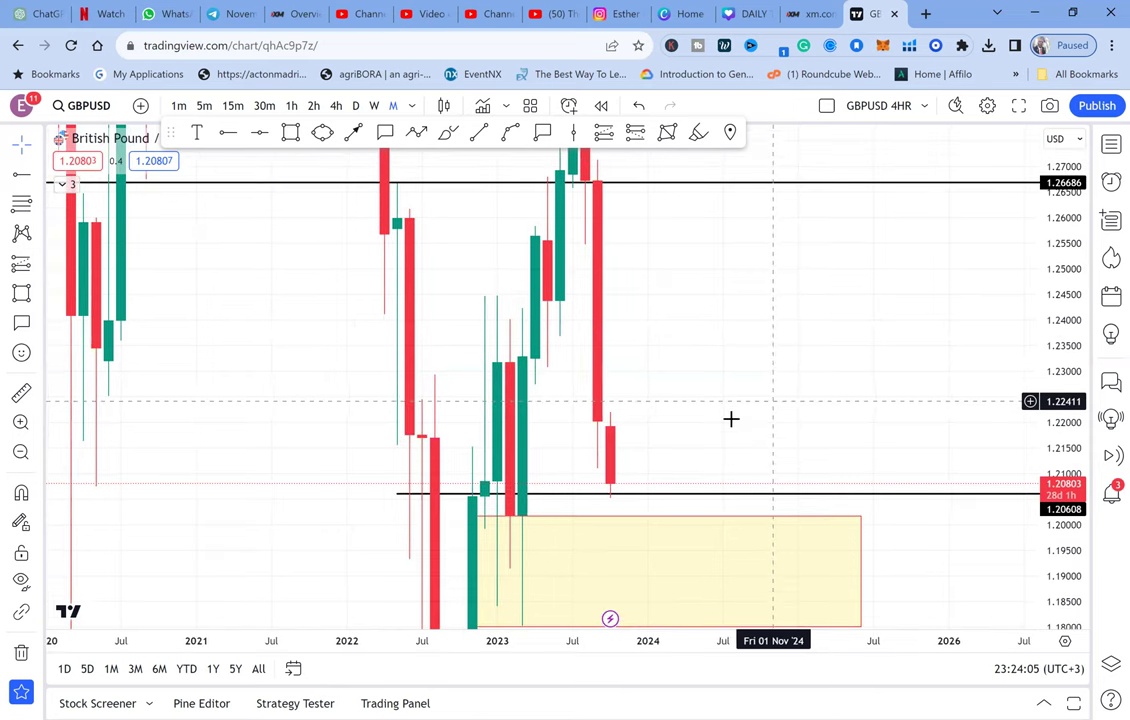
pyautogui.moveTo(731, 419); pyautogui.dragTo(726, 441)
pyautogui.moveTo(1067, 205); pyautogui.dragTo(1078, 368)
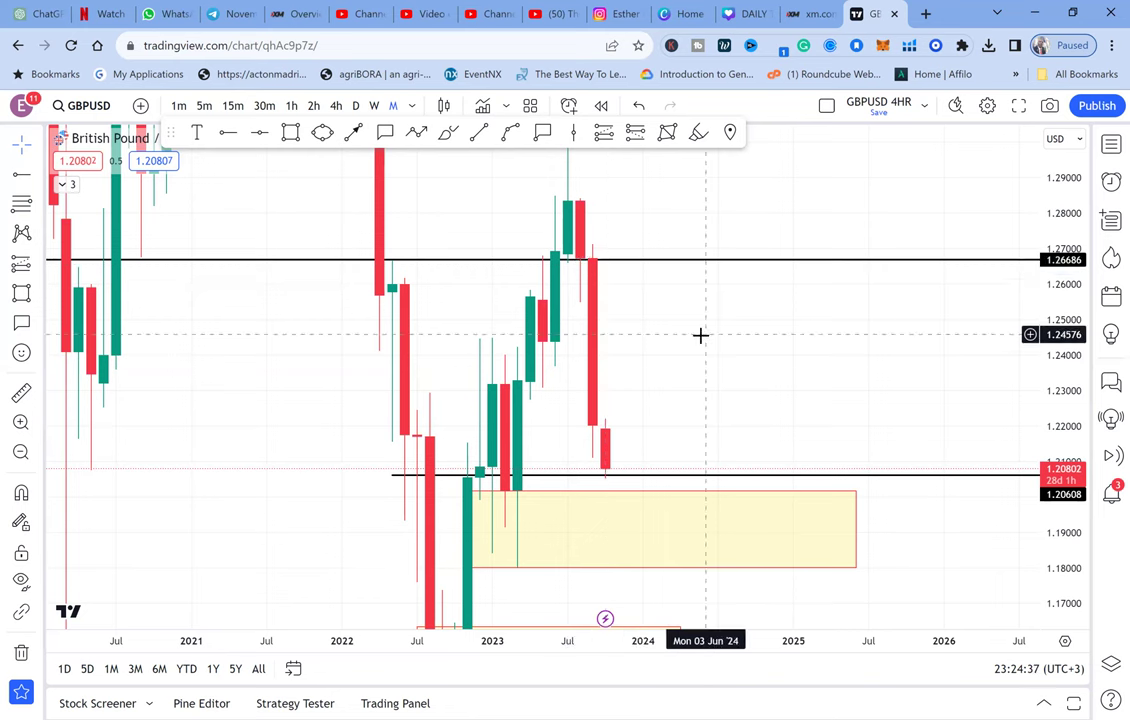
pyautogui.click(665, 490)
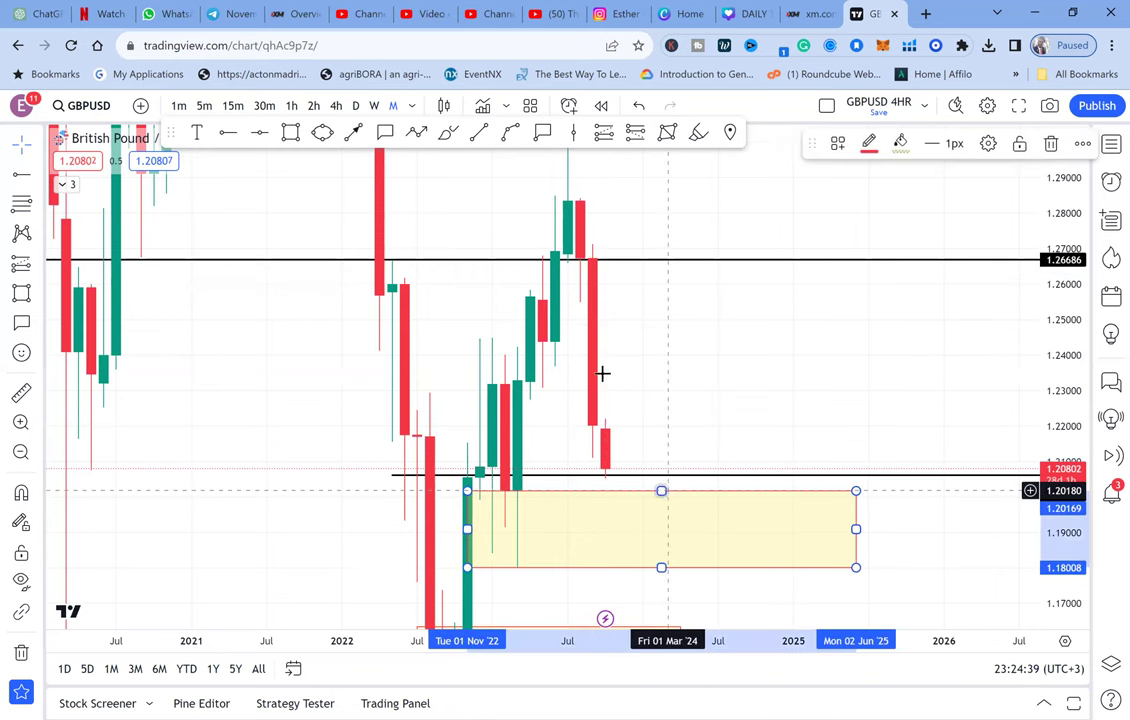
pyautogui.click(900, 144)
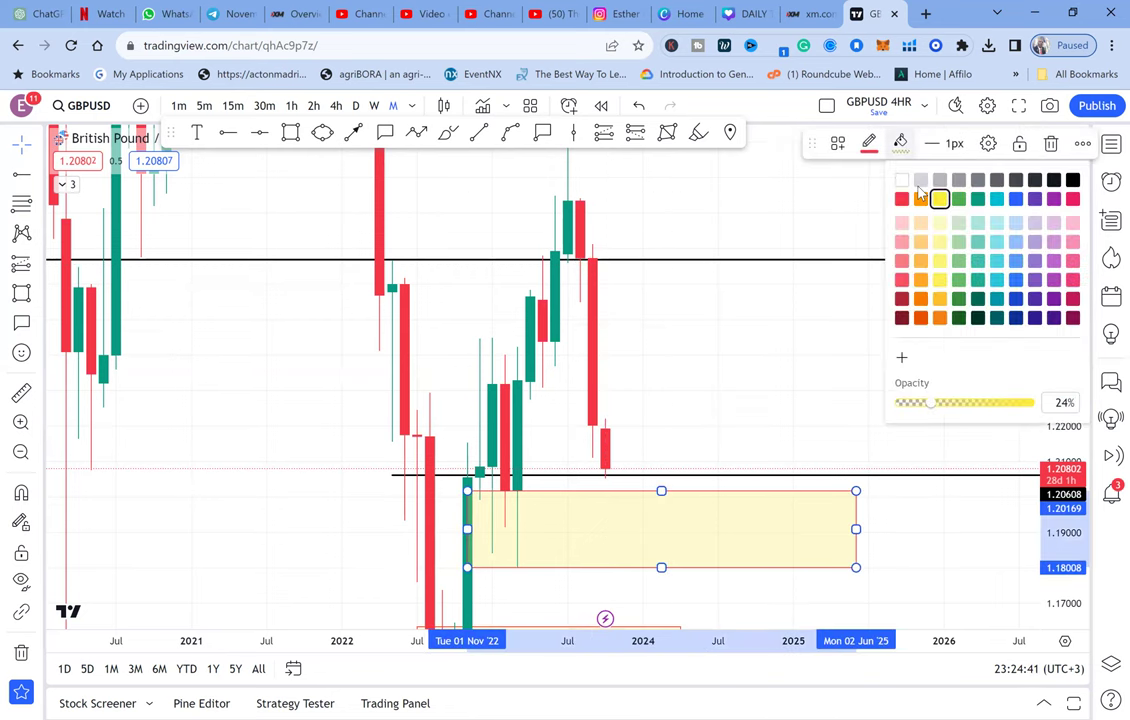
pyautogui.click(1016, 200)
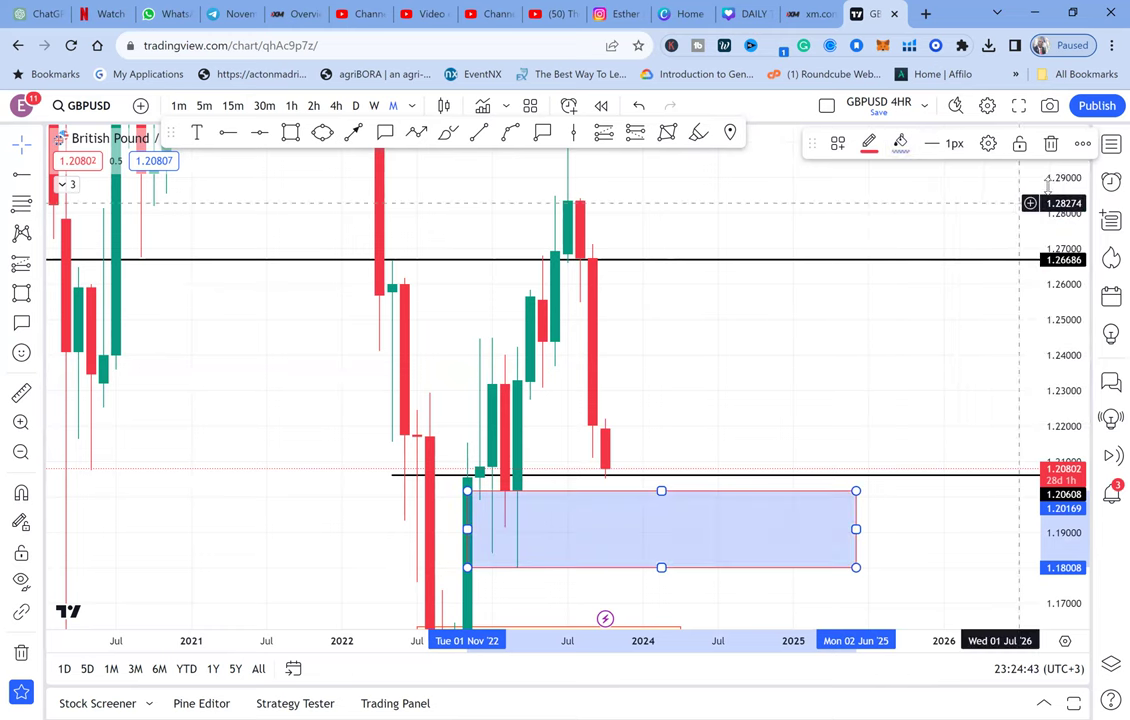
pyautogui.click(905, 143)
pyautogui.click(1069, 181)
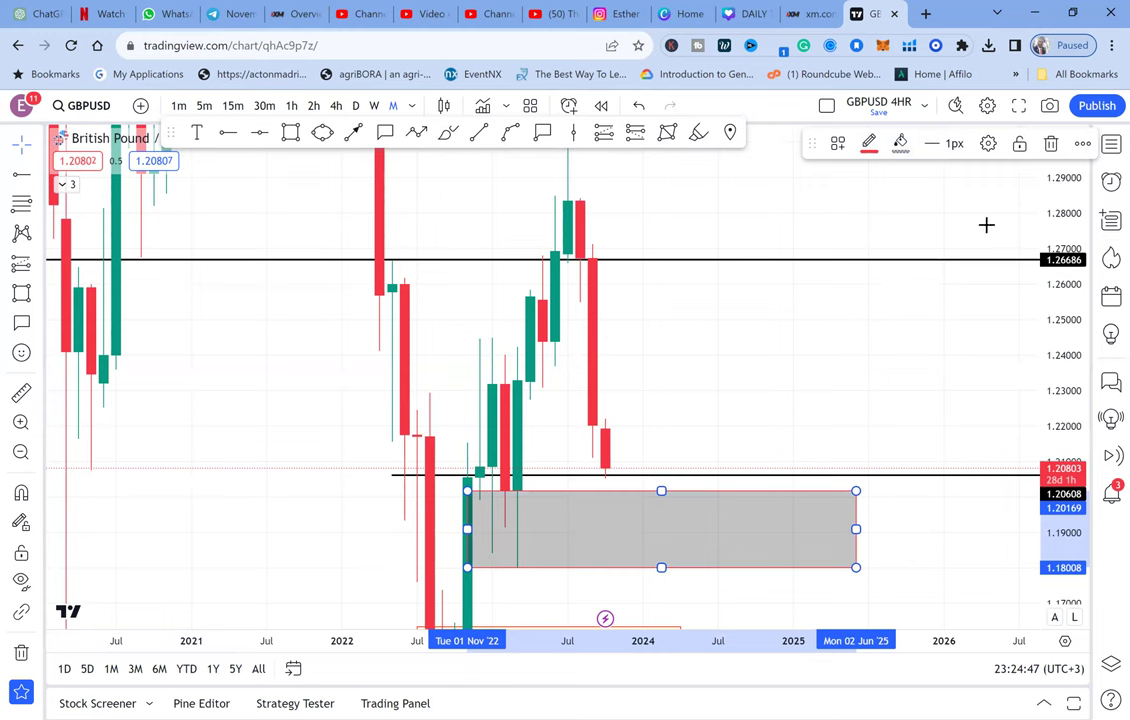
# Switch the chart to the weekly timeframe and bring the grey zone and recent candles into view.
pyautogui.click(375, 106)
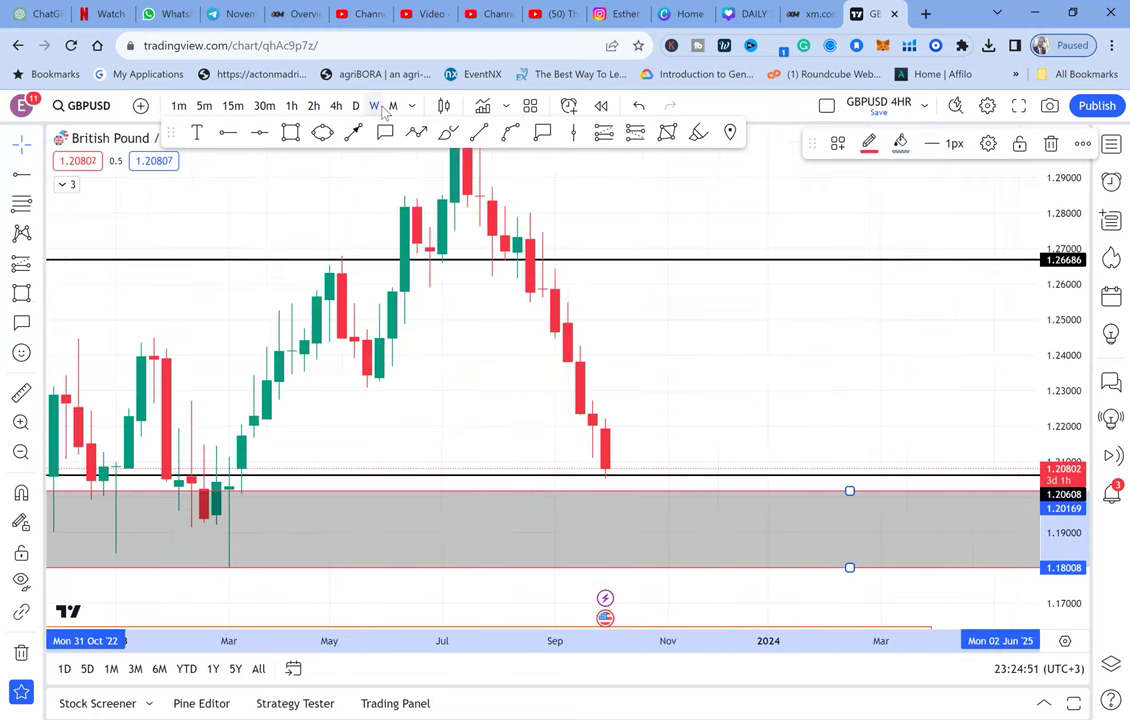
pyautogui.scroll(-2, 437, 318)
pyautogui.moveTo(464, 368); pyautogui.dragTo(539, 268)
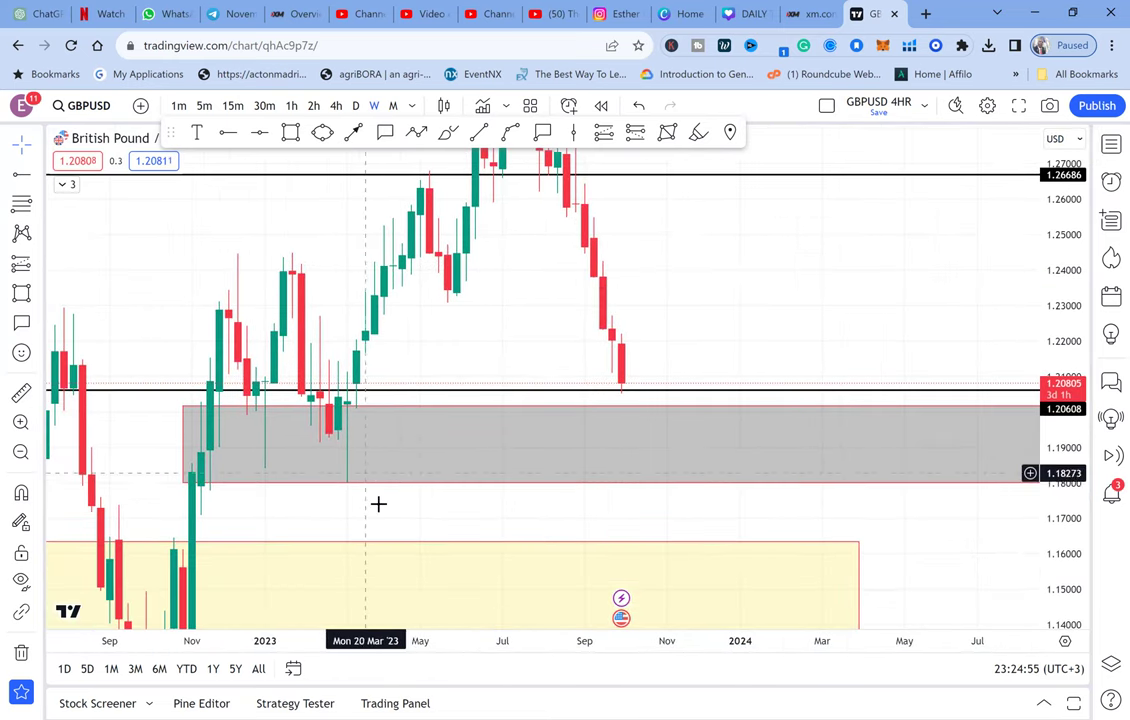
# Draw a rectangle inside the grey zone from 23 January 2023 to 8 January 2024 between 1.19413 and 1.18111, and fill it blue.
pyautogui.moveTo(391, 479); pyautogui.dragTo(433, 401)
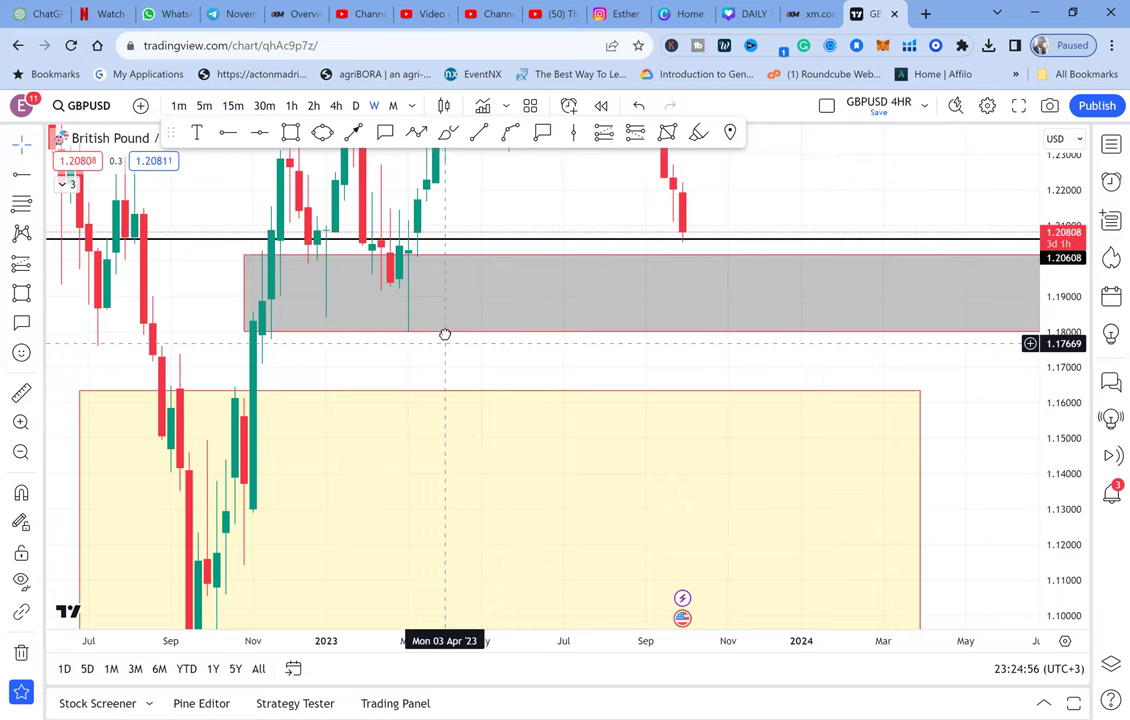
pyautogui.moveTo(444, 333); pyautogui.dragTo(411, 475)
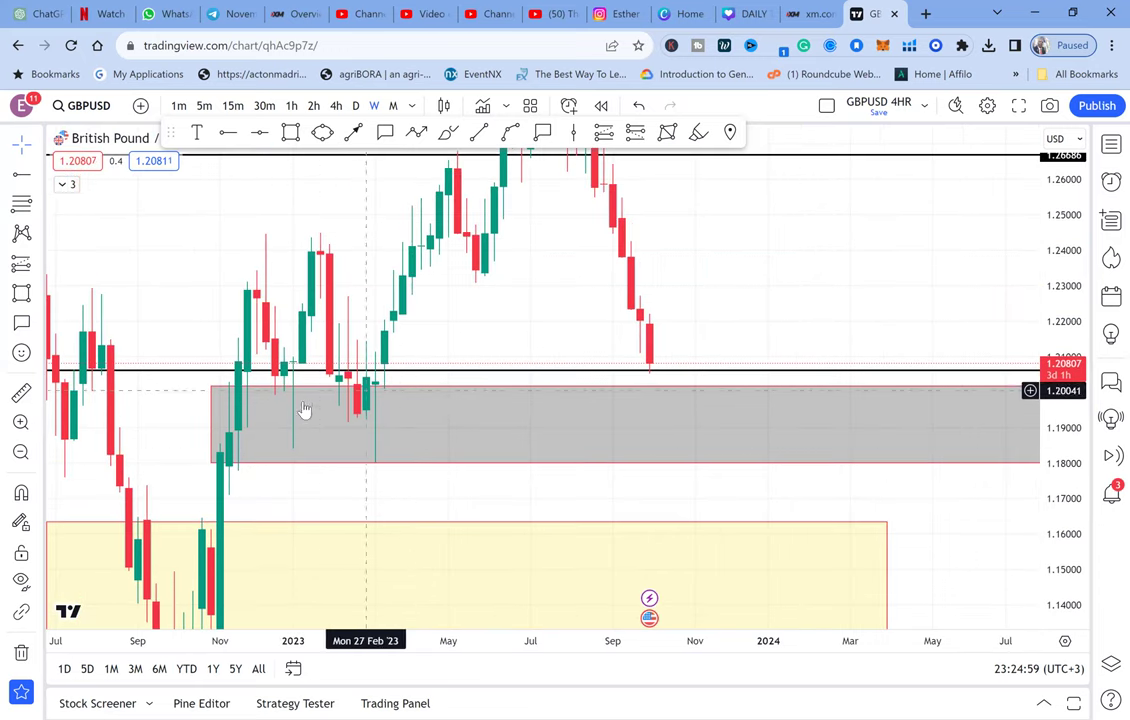
pyautogui.click(211, 384)
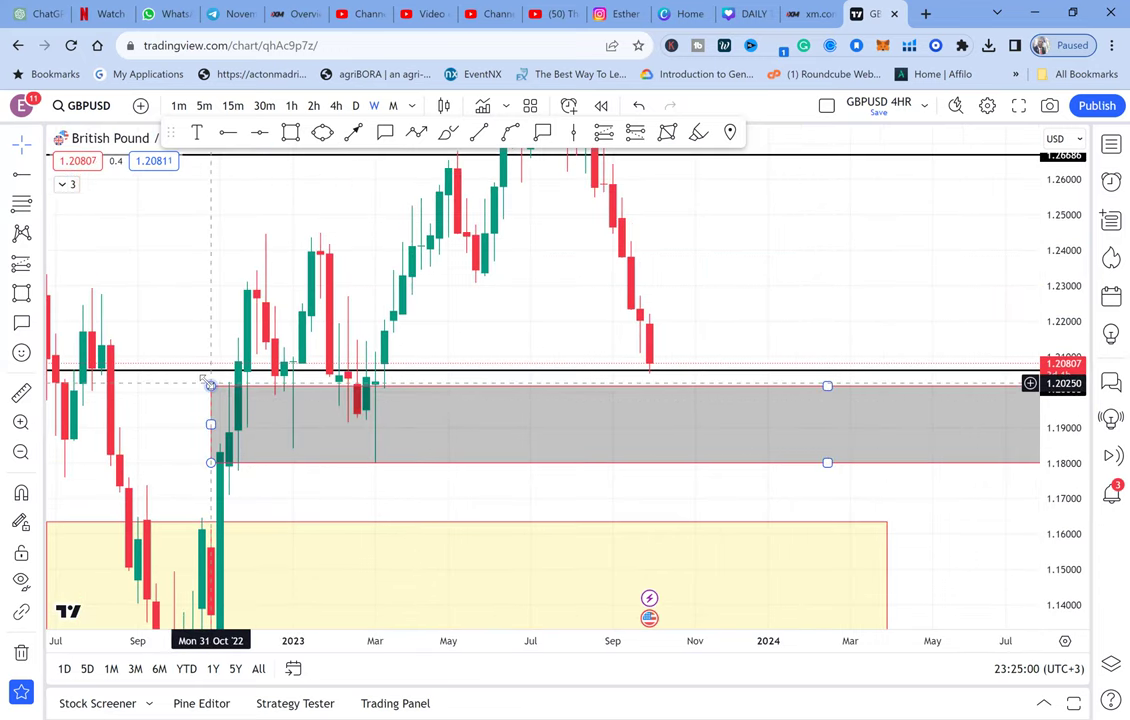
pyautogui.click(290, 132)
pyautogui.click(320, 413)
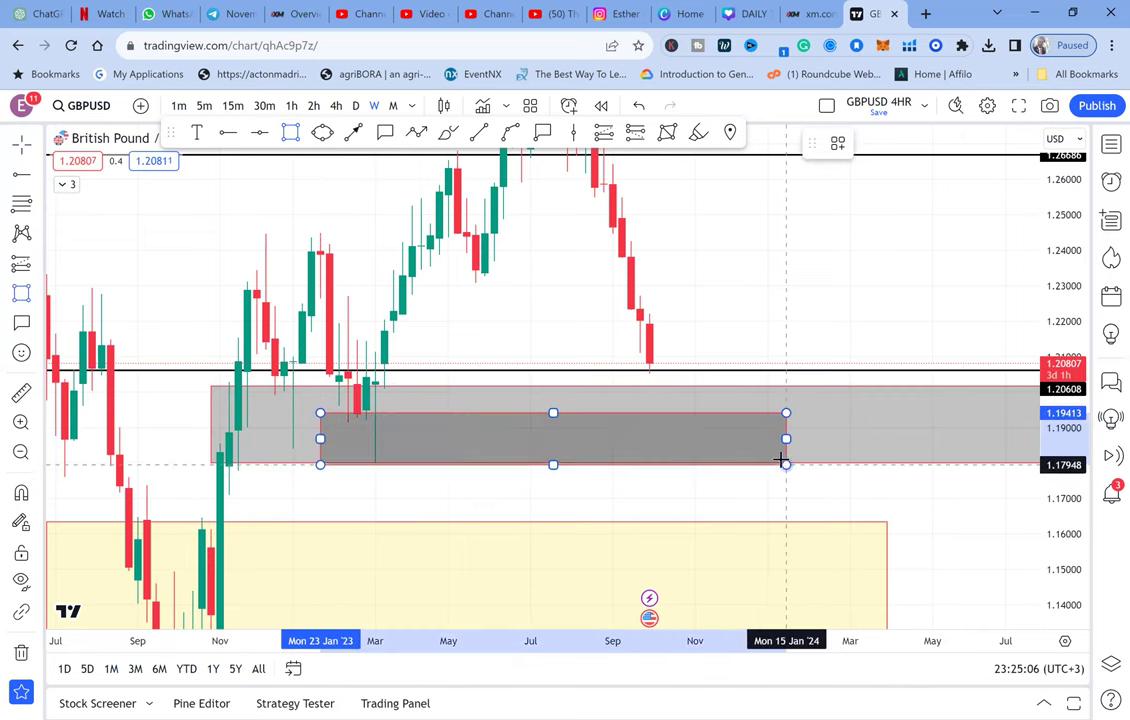
pyautogui.click(777, 459)
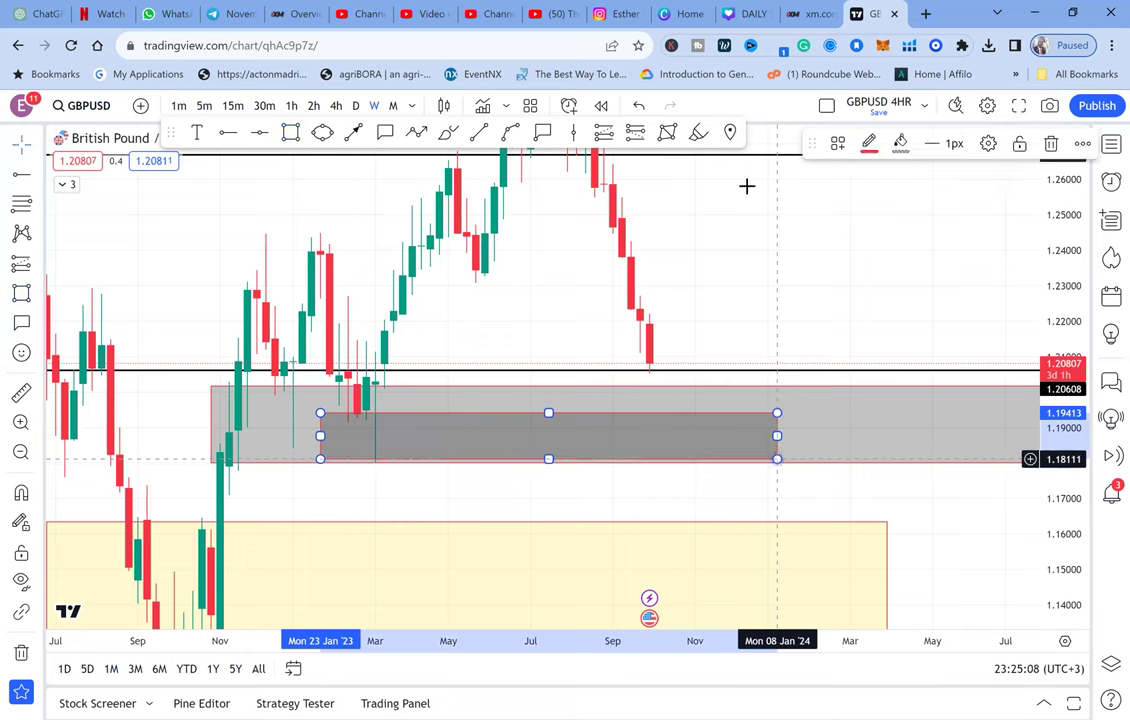
pyautogui.click(900, 143)
pyautogui.click(1016, 200)
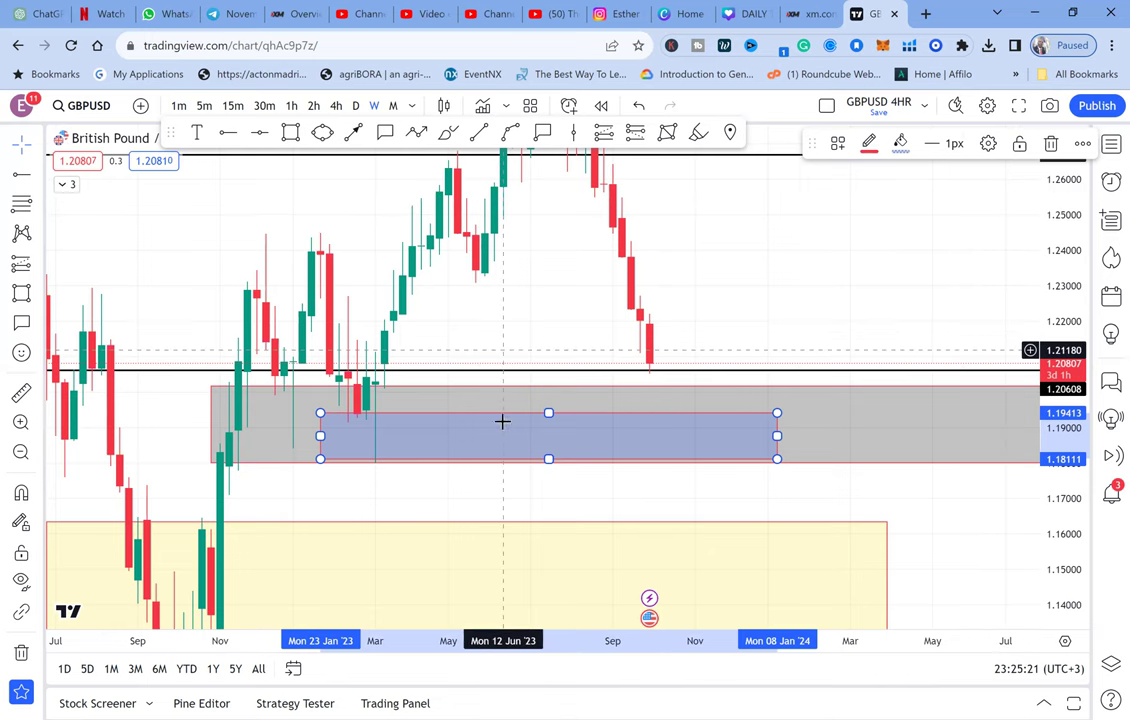
# Delete the black horizontal ray at 1.20608 just above the grey zone.
pyautogui.moveTo(1054, 478); pyautogui.dragTo(1008, 294)
pyautogui.click(773, 367)
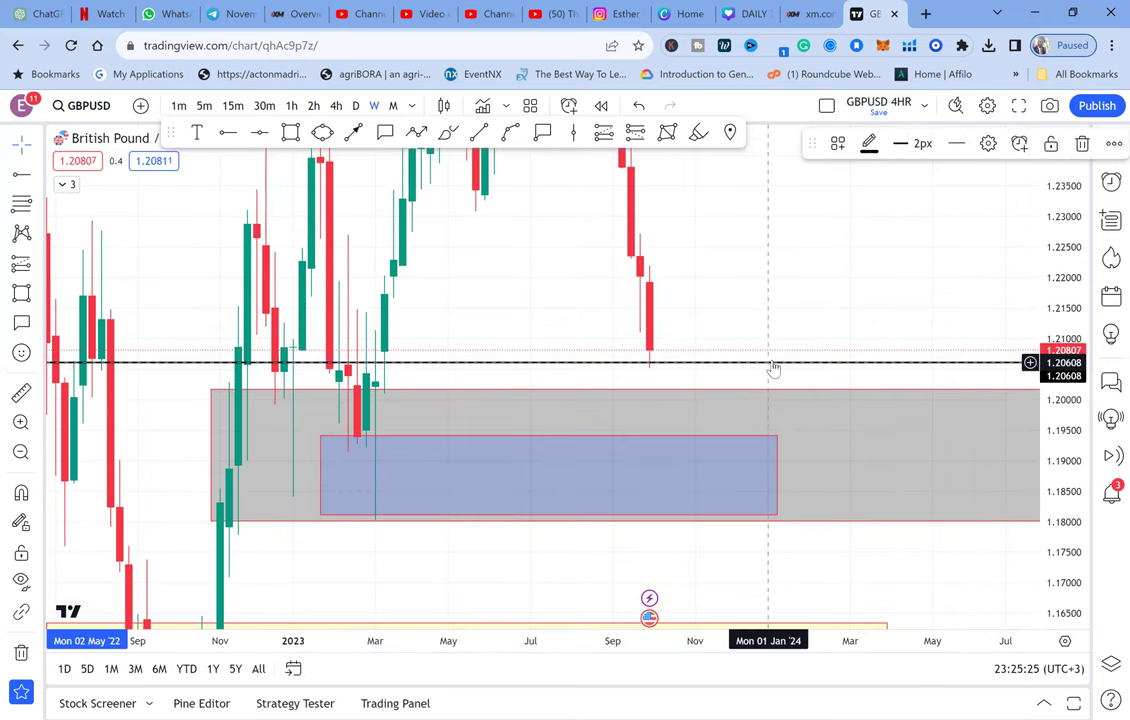
pyautogui.press('Delete')
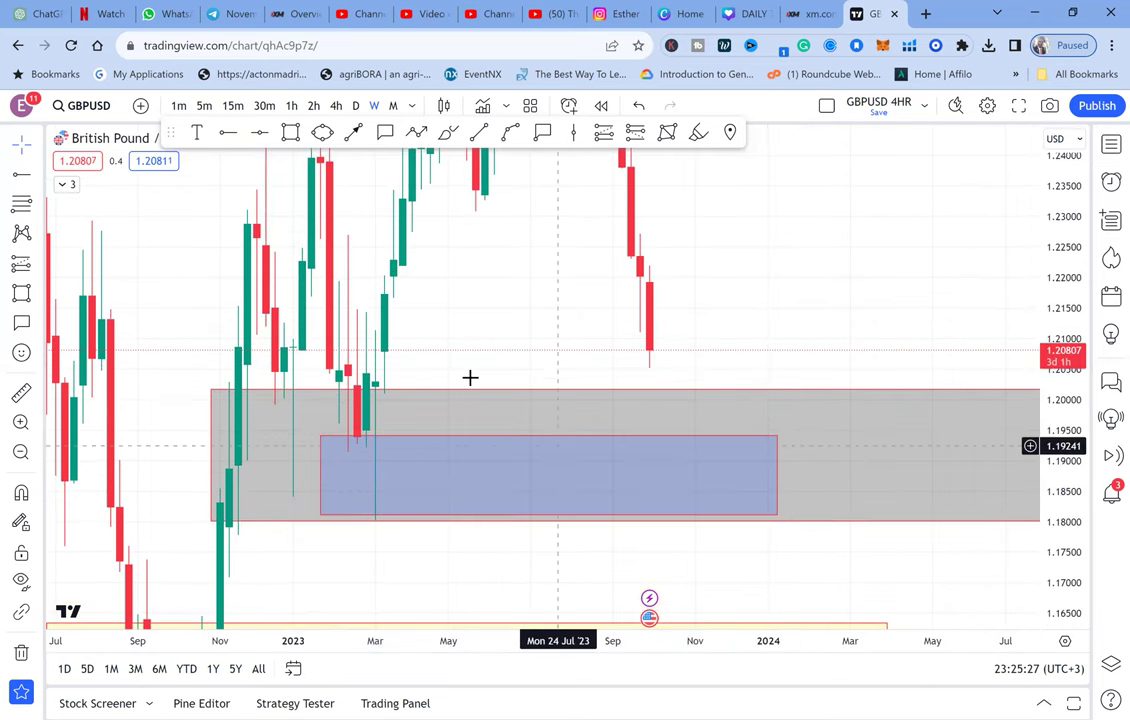
pyautogui.click(587, 445)
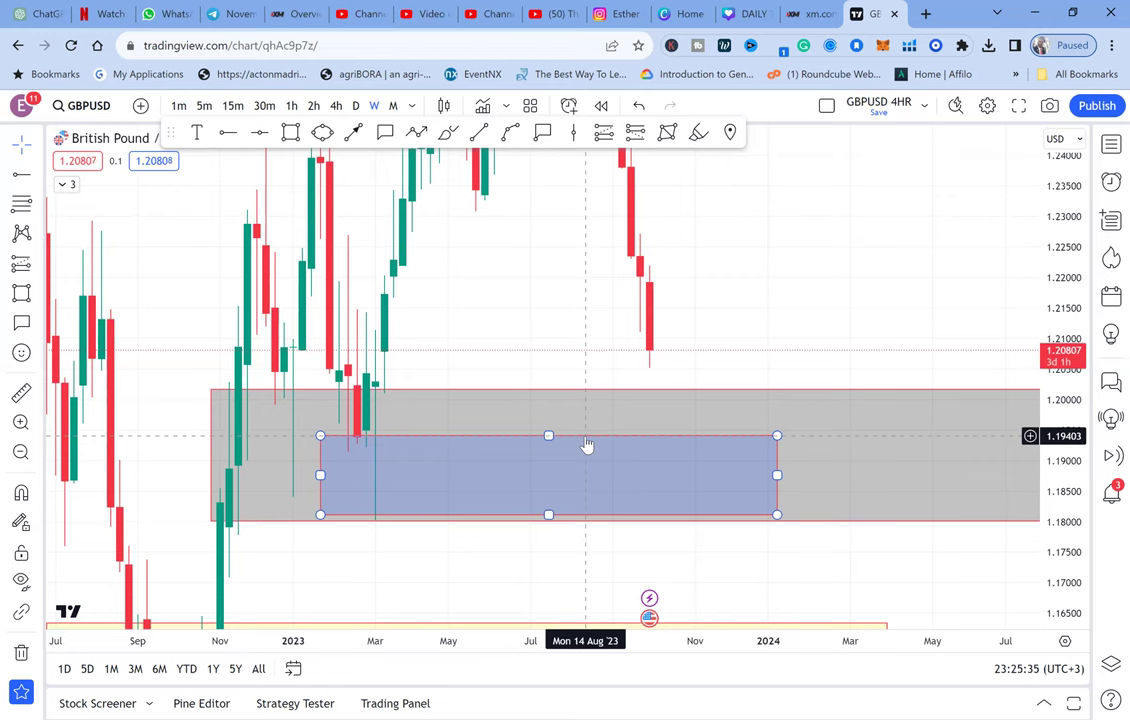
pyautogui.press('Escape')
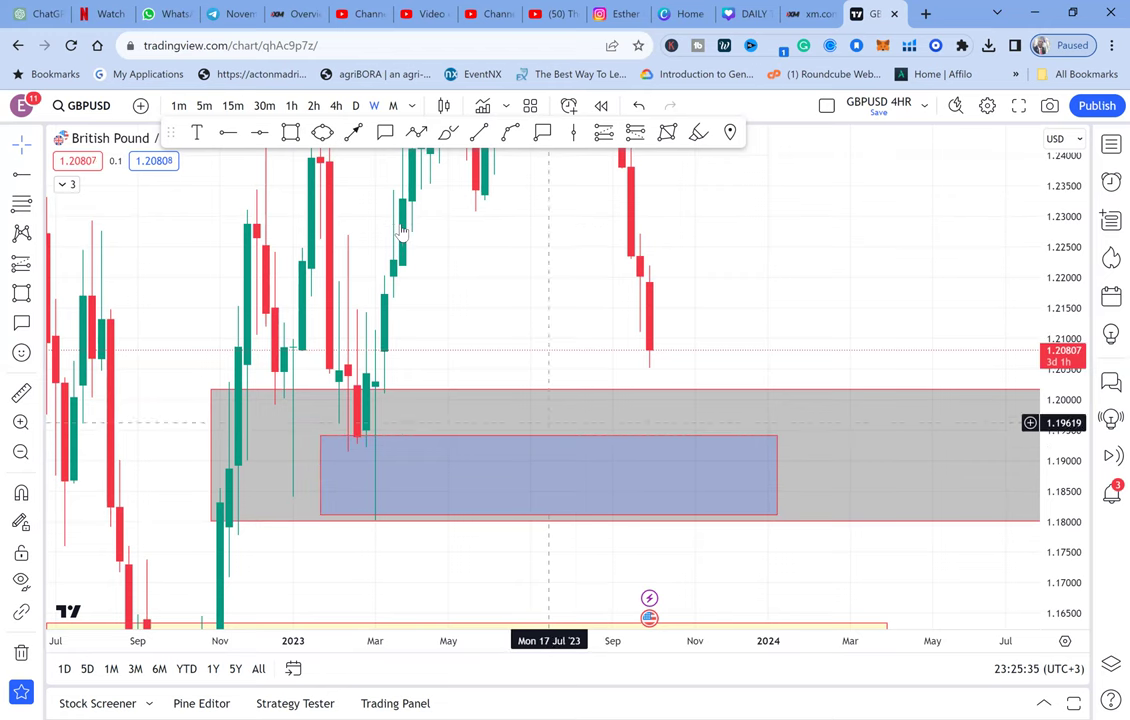
# Switch the chart to the daily timeframe and bring the grey and blue zones and the candles since February 2023 into view.
pyautogui.click(354, 111)
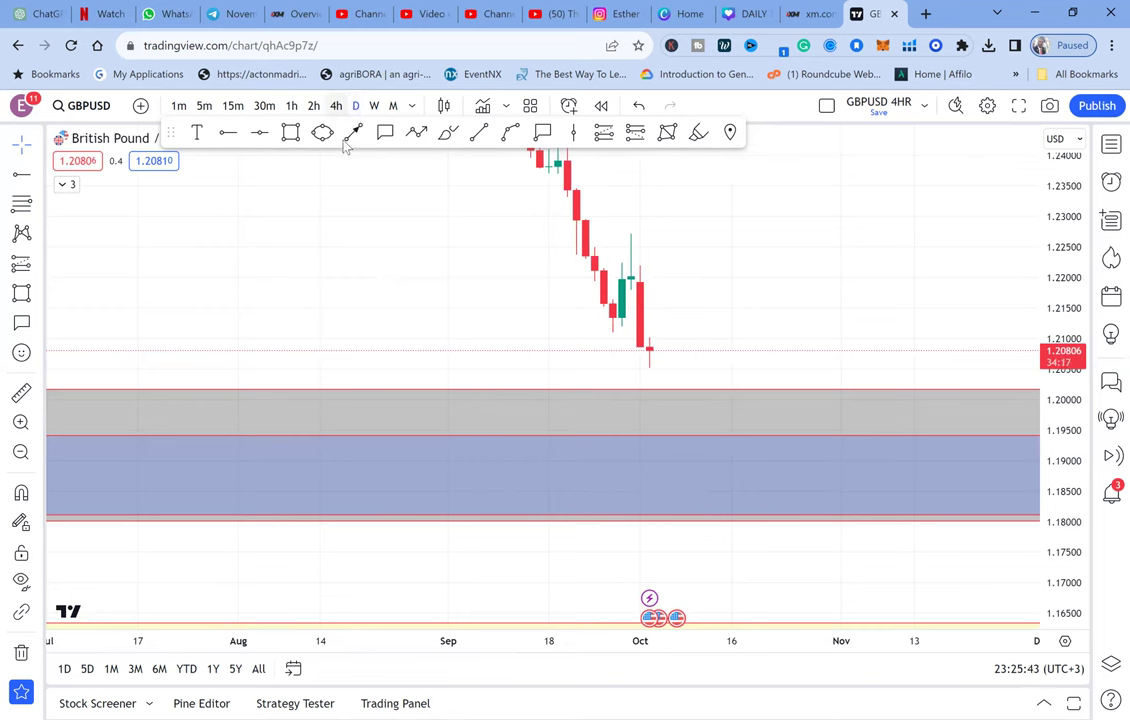
pyautogui.scroll(-1, 448, 254)
pyautogui.scroll(-1, 449, 252)
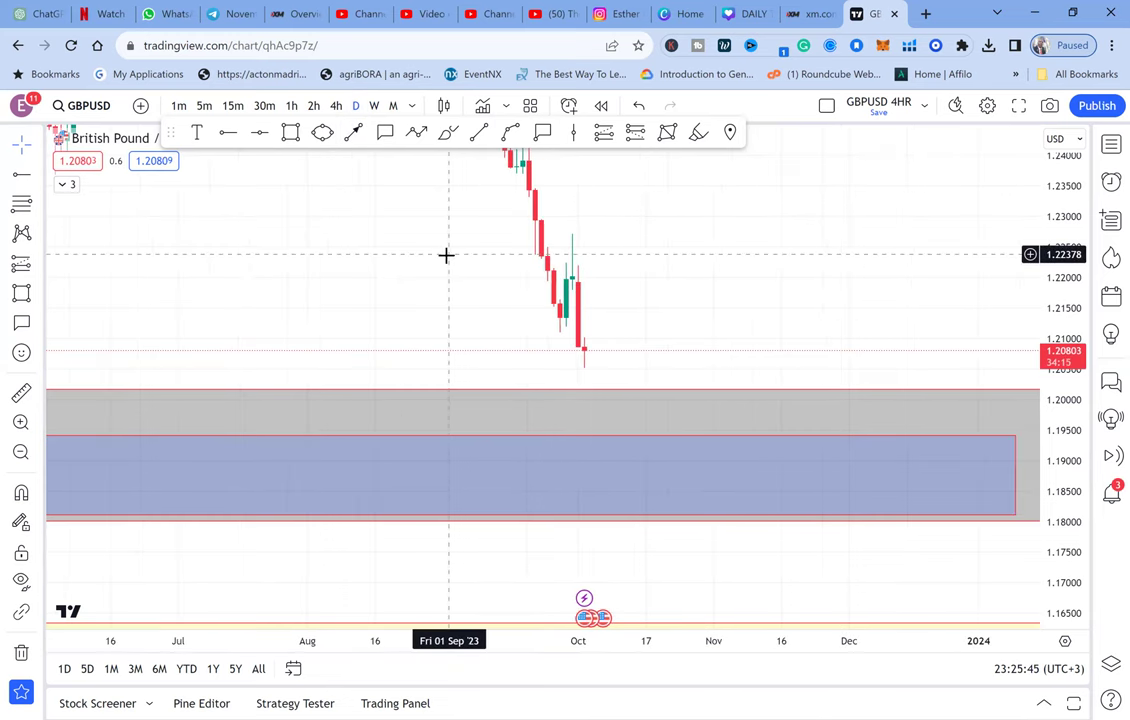
pyautogui.scroll(-3, 736, 245)
pyautogui.scroll(-1, 737, 243)
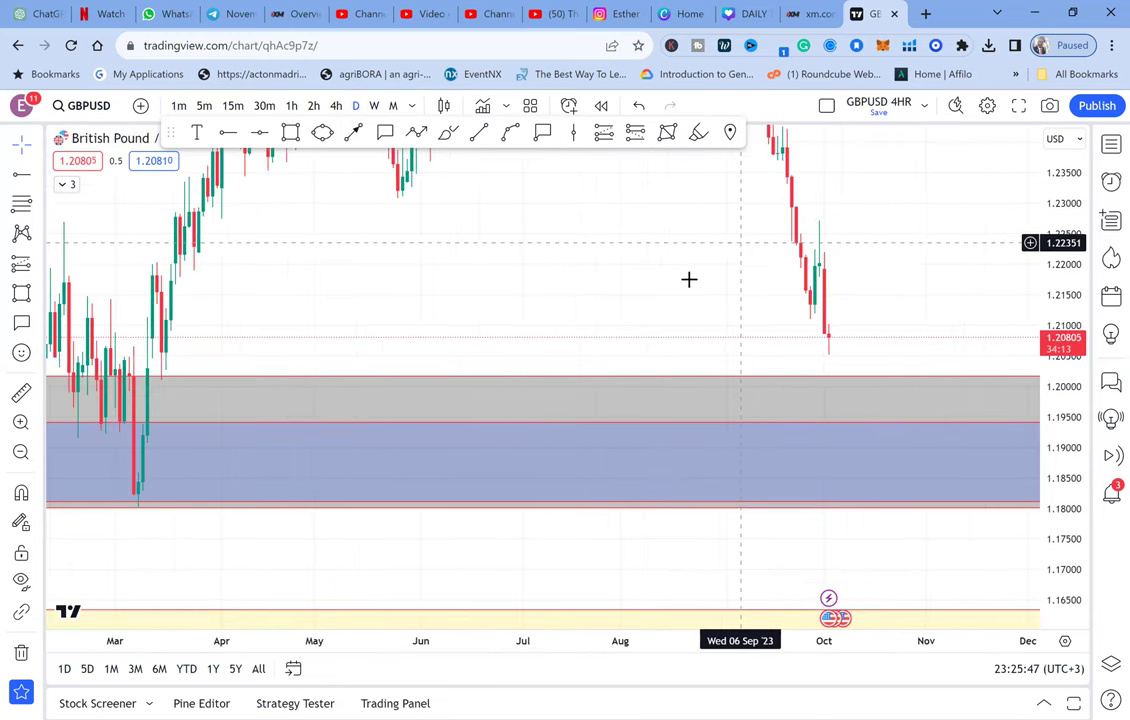
pyautogui.moveTo(580, 335); pyautogui.dragTo(673, 298)
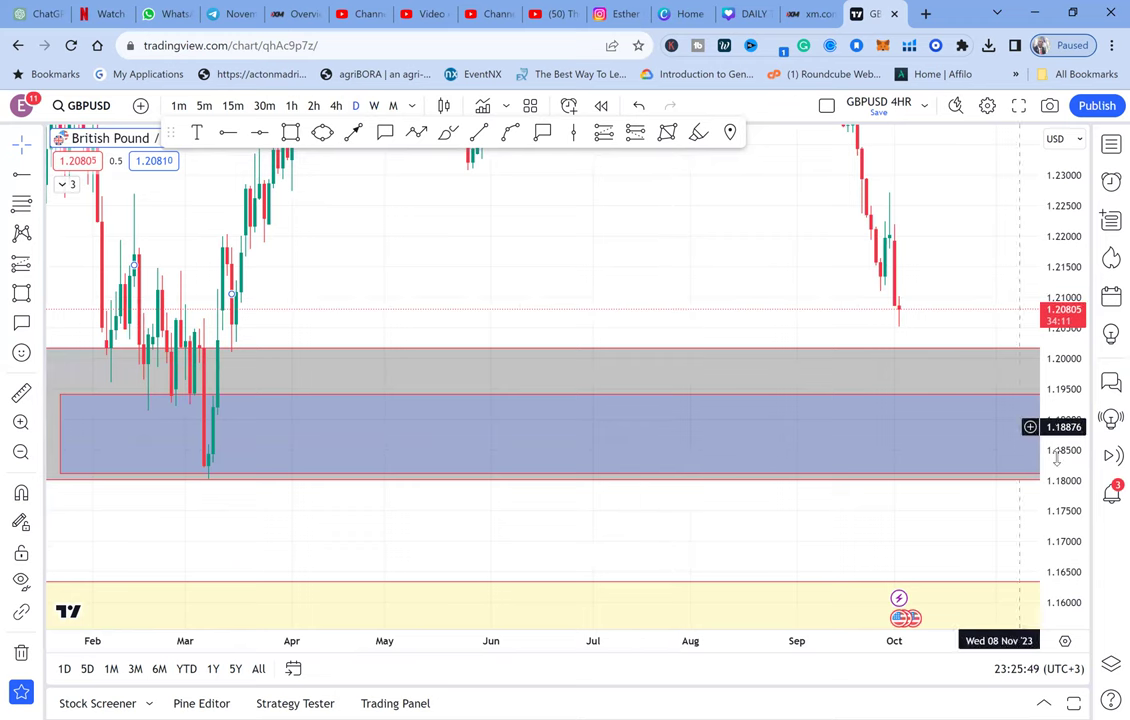
pyautogui.moveTo(1063, 465); pyautogui.dragTo(1029, 342)
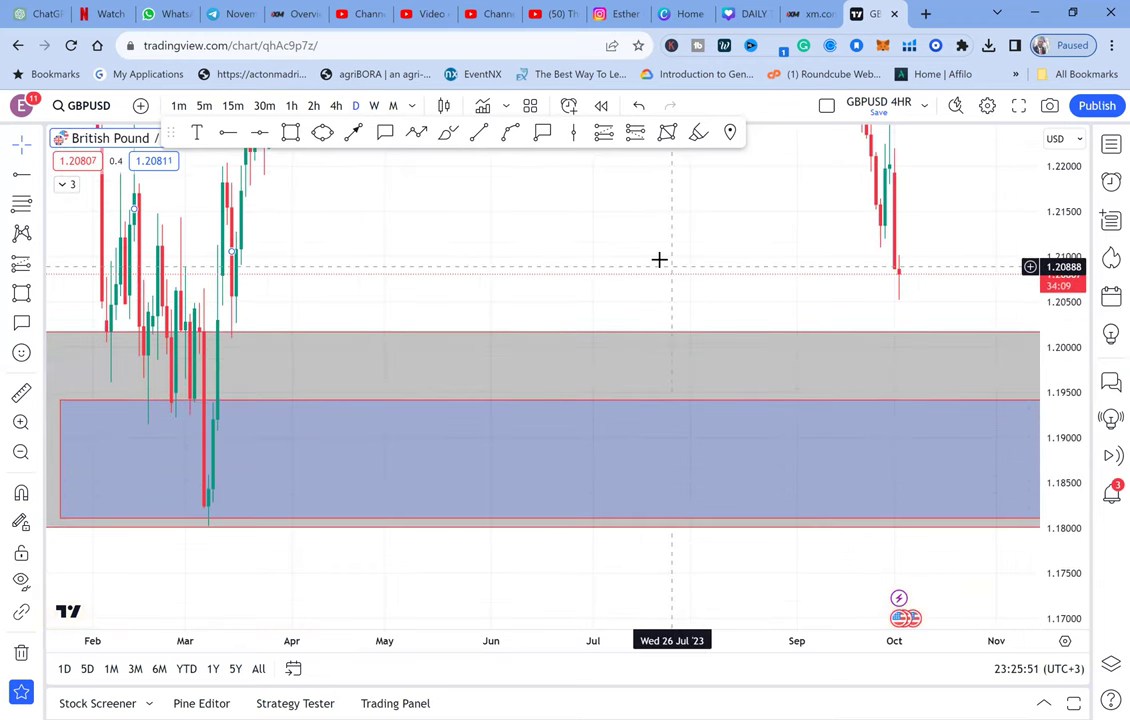
pyautogui.moveTo(661, 260); pyautogui.dragTo(650, 326)
# Draw a rectangle zone just above the grey zone from 9 March to 2 November 2023 between 1.20568 and 1.20139.
pyautogui.click(290, 134)
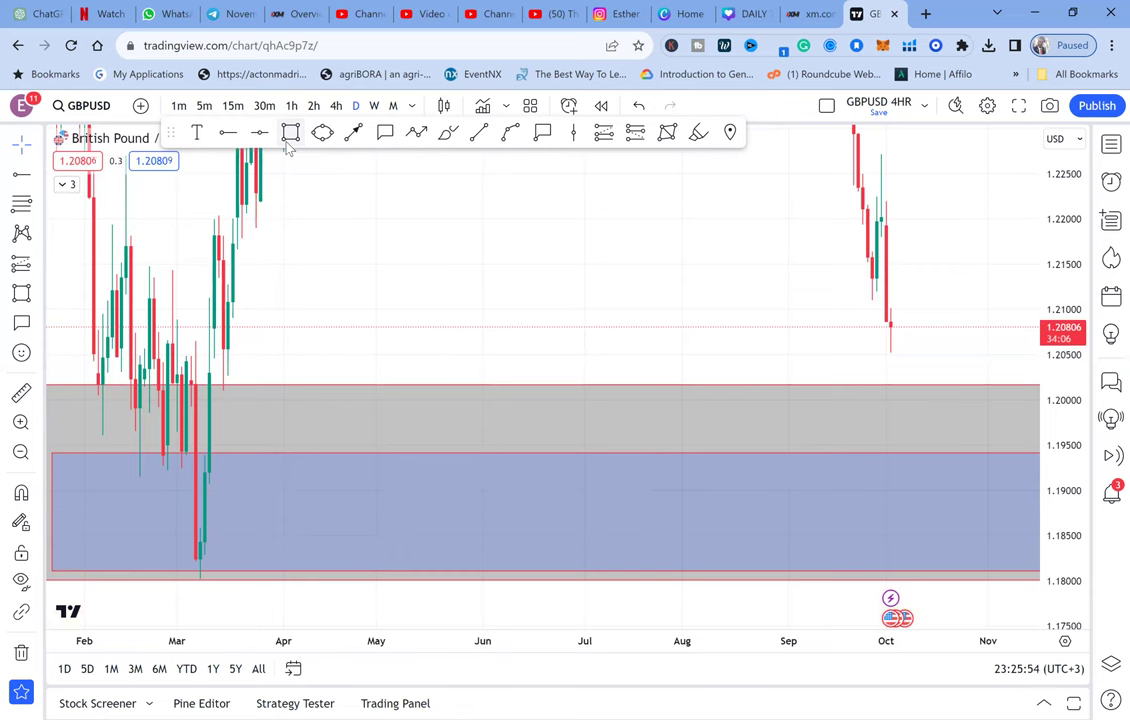
pyautogui.click(203, 348)
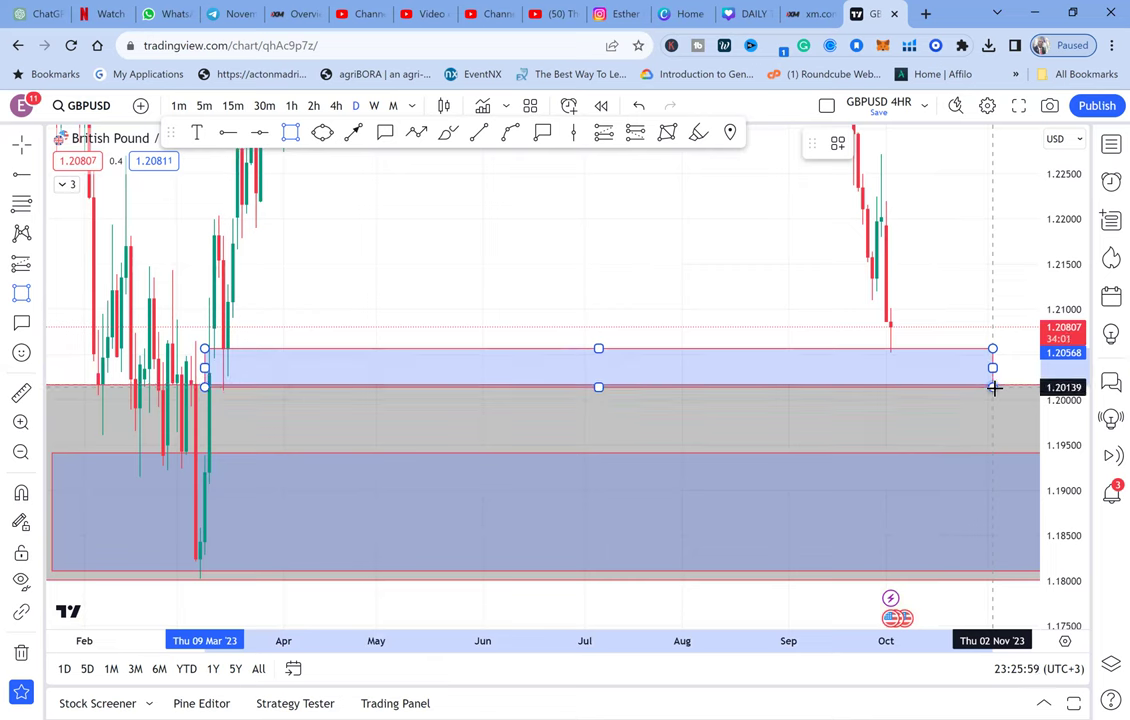
pyautogui.click(992, 387)
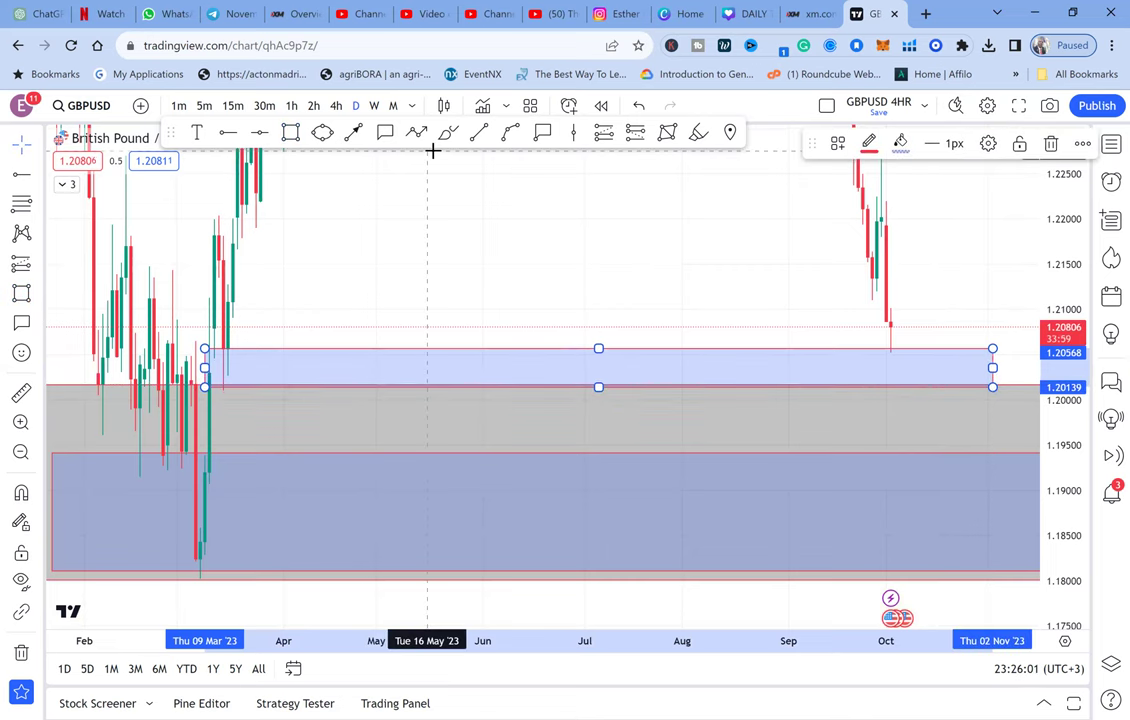
# Change the fill colour of the rectangle zone just above the grey zone to yellow.
pyautogui.click(900, 143)
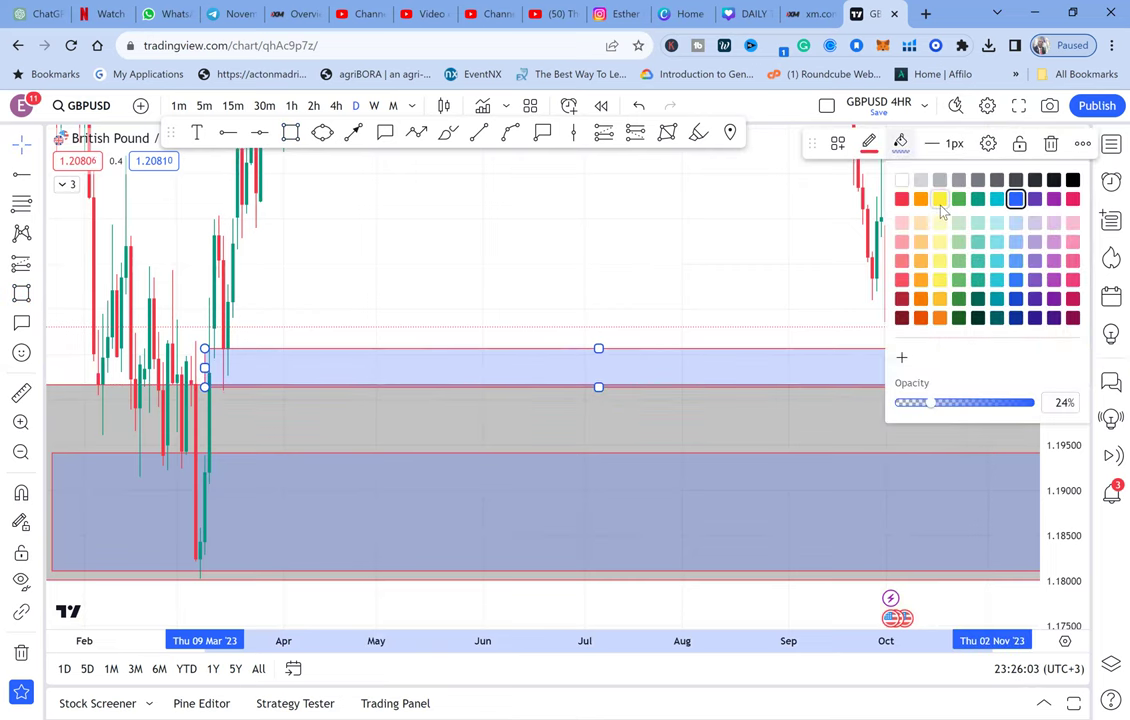
pyautogui.click(939, 198)
pyautogui.click(521, 238)
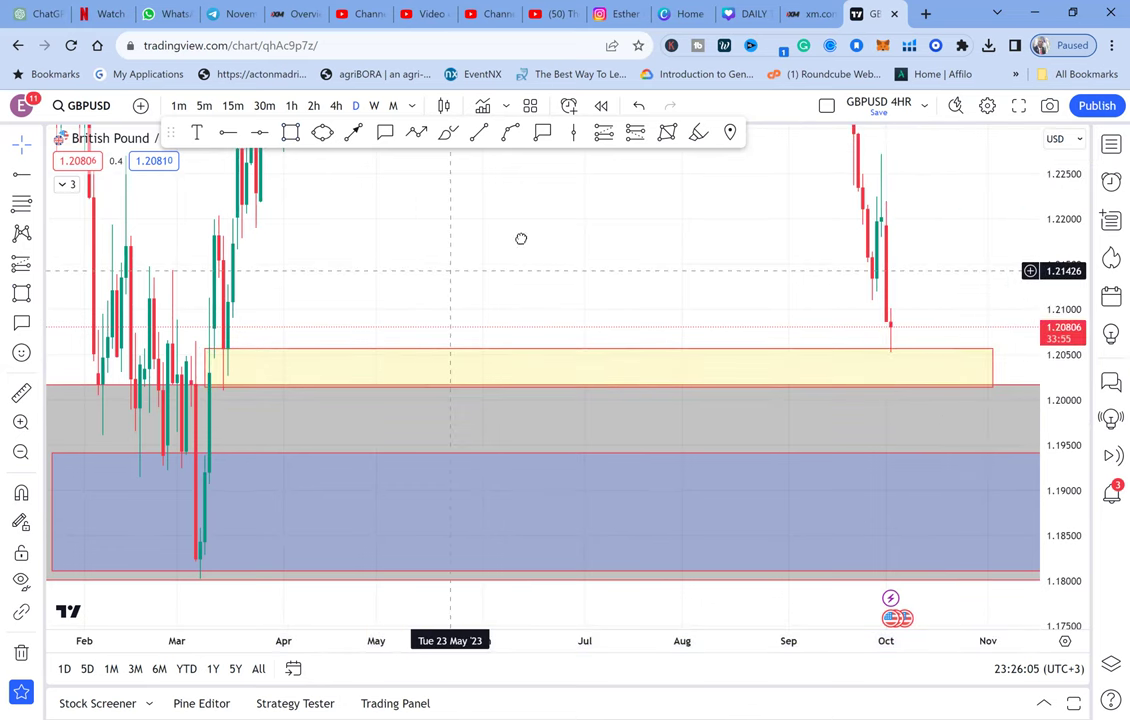
# Delete the large grey rectangle zone behind the blue zone.
pyautogui.moveTo(450, 271); pyautogui.dragTo(521, 238)
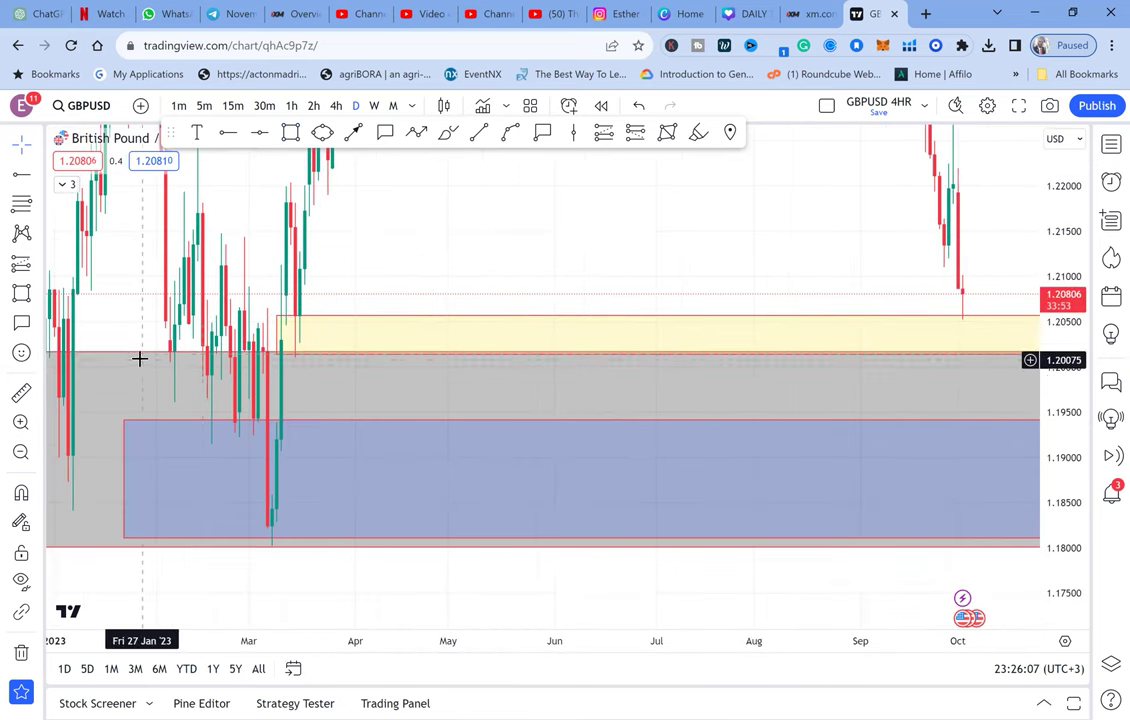
pyautogui.moveTo(138, 349); pyautogui.dragTo(128, 357)
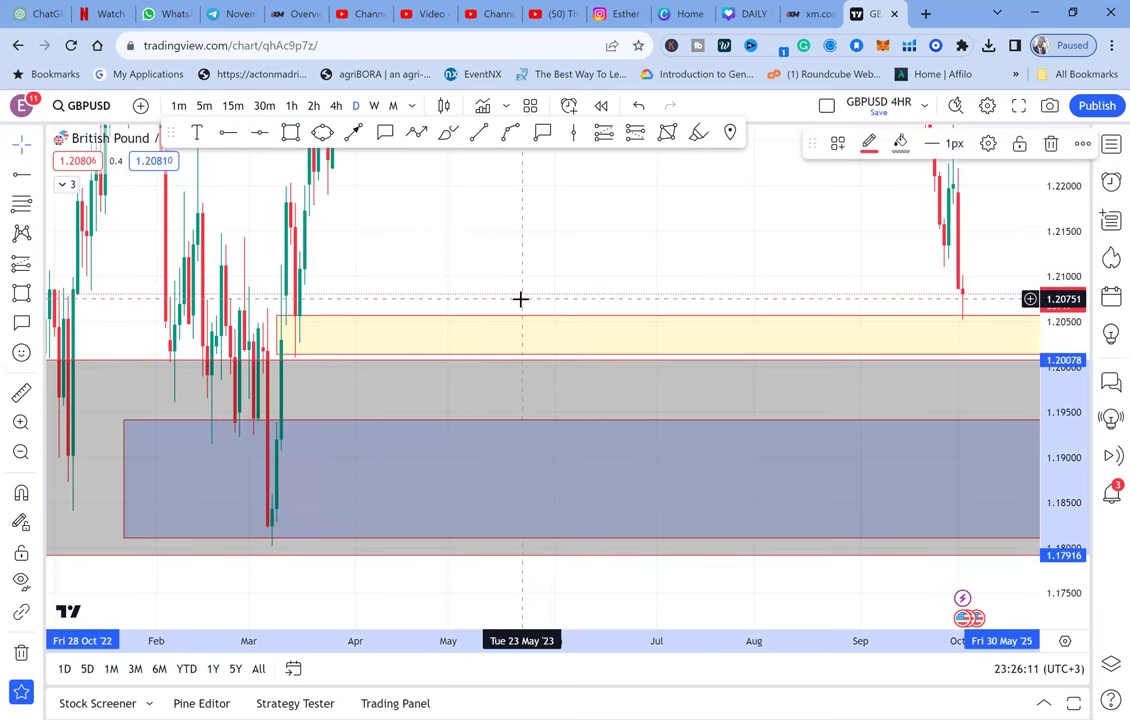
pyautogui.press('Delete')
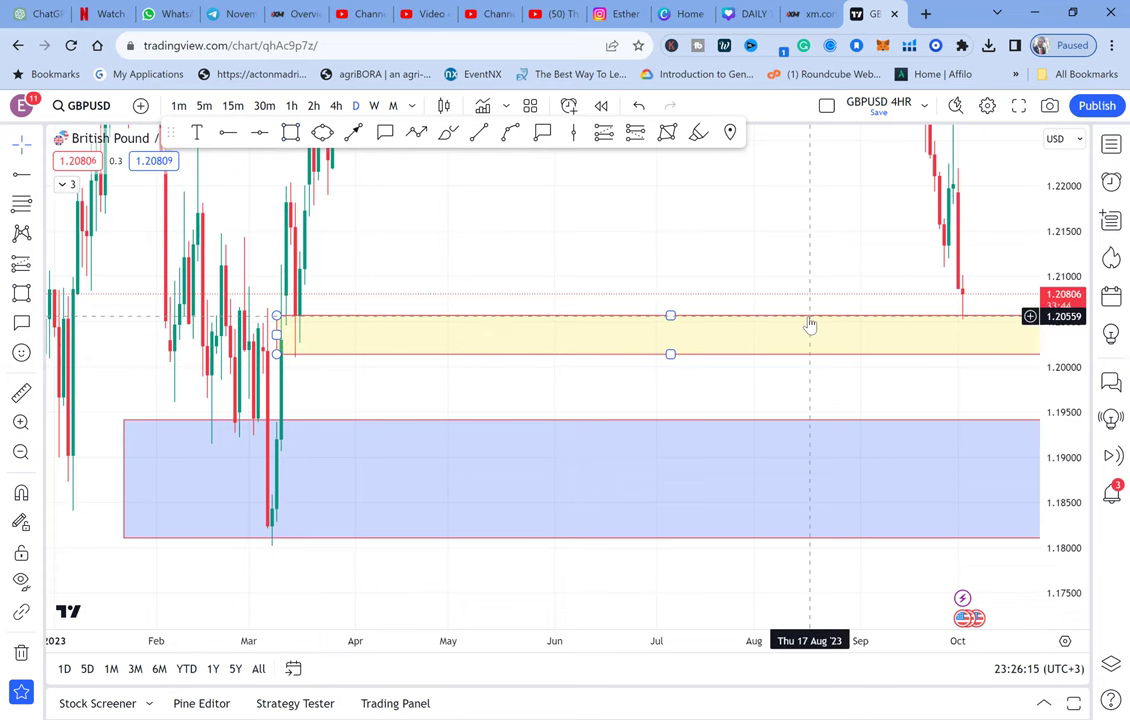
# Change the fill colour of the rectangle zone between 1.20568 and 1.20139 to grey.
pyautogui.moveTo(857, 260); pyautogui.dragTo(743, 279)
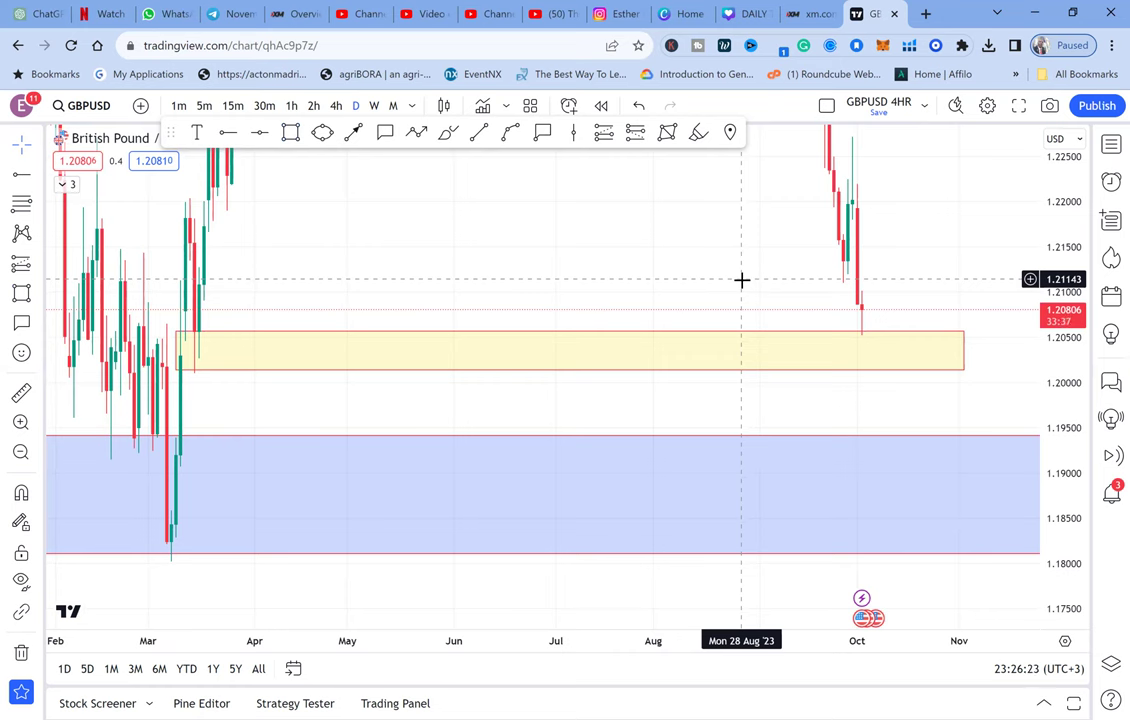
pyautogui.click(617, 338)
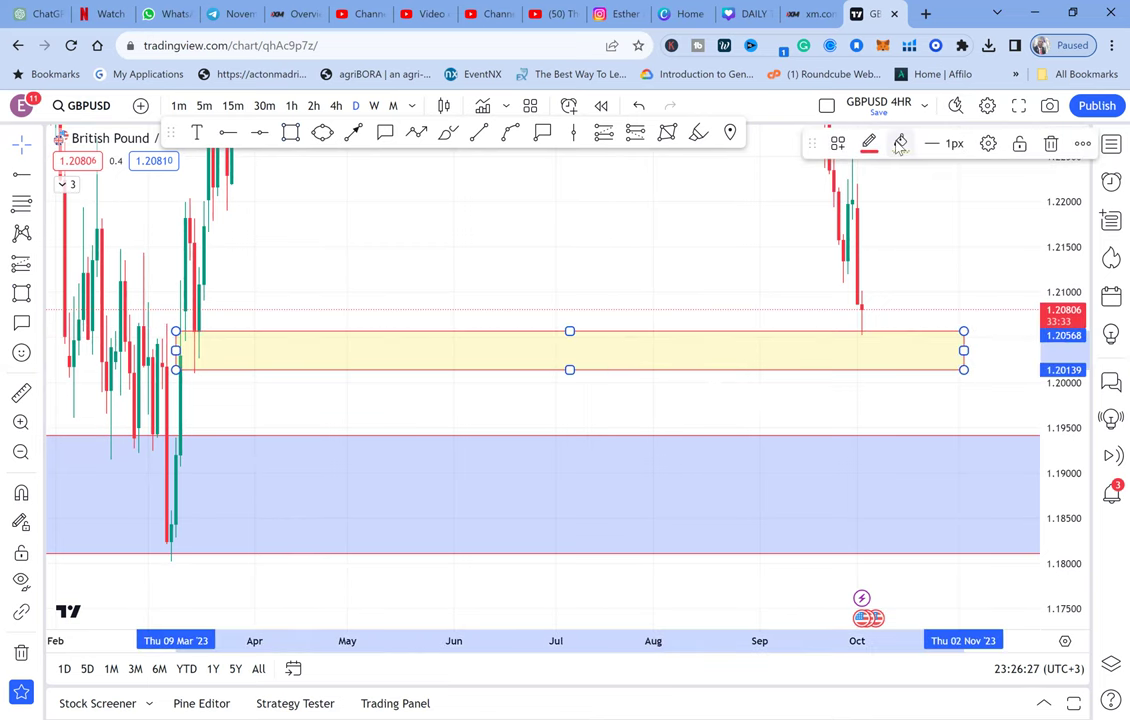
pyautogui.click(899, 143)
pyautogui.click(948, 178)
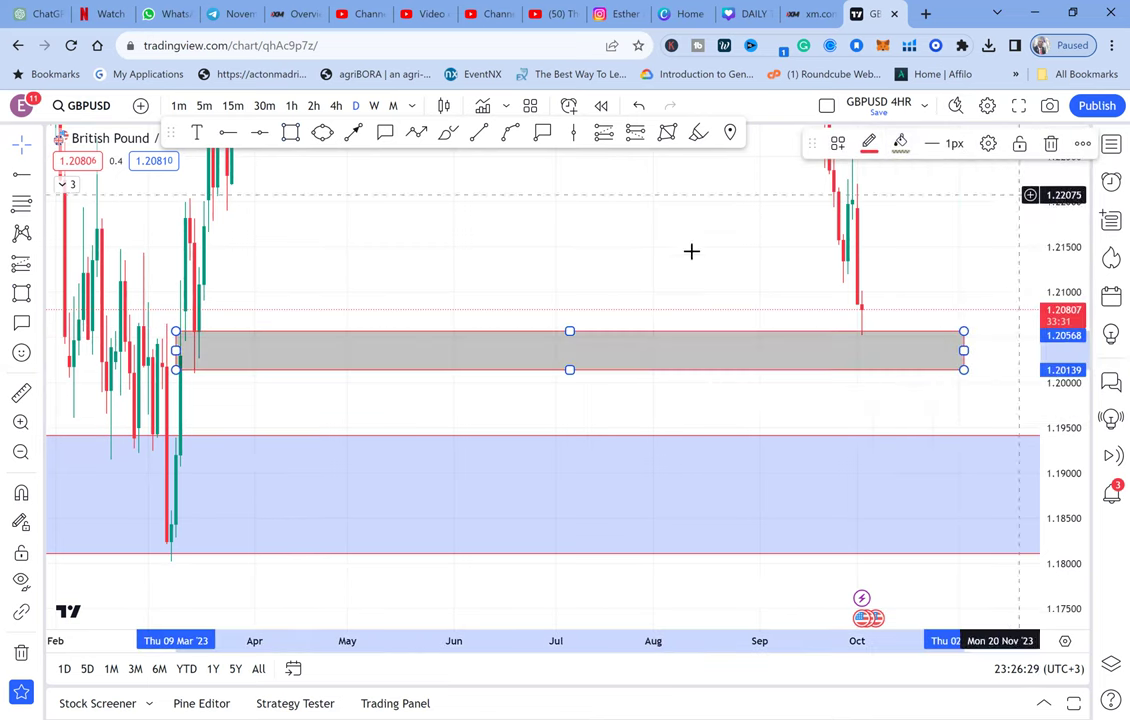
# Draw an ellipse around the March 2023 candles at the start of the grey zone.
pyautogui.click(322, 132)
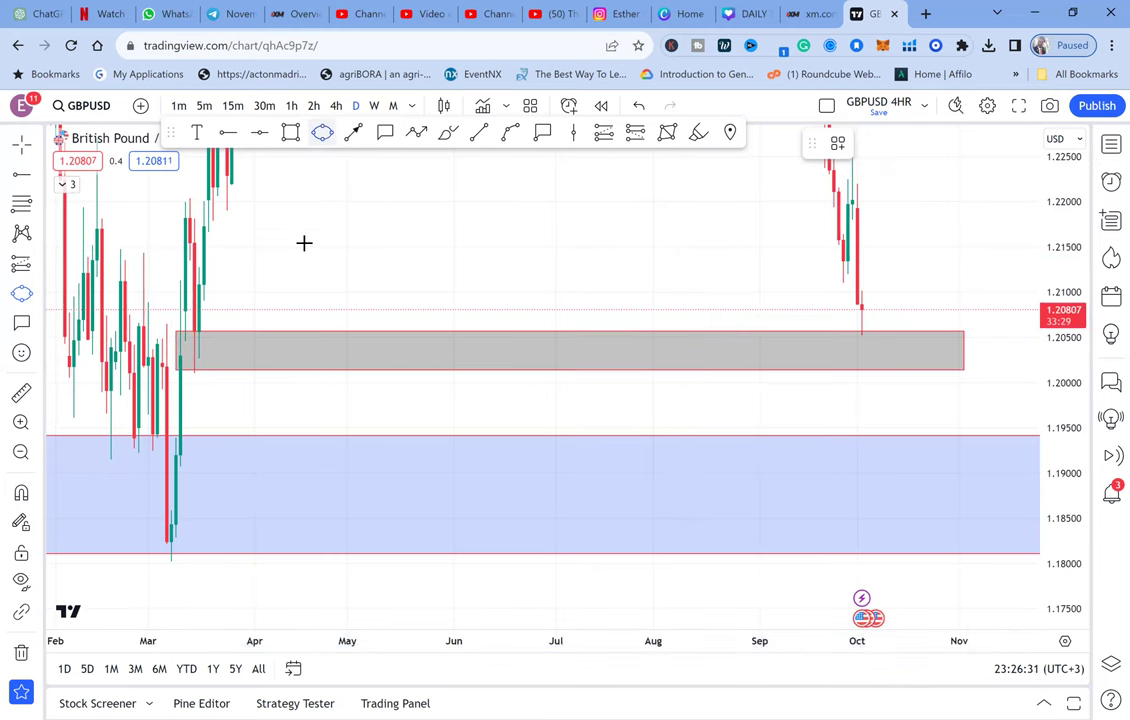
pyautogui.click(180, 373)
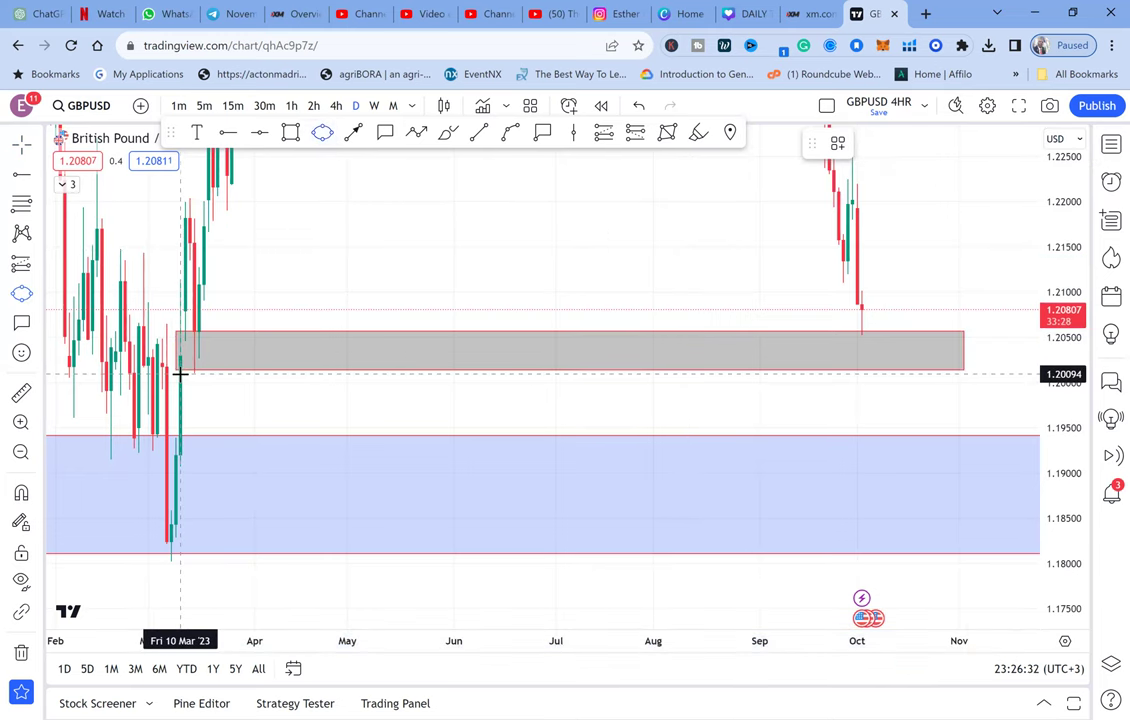
pyautogui.click(229, 333)
pyautogui.click(249, 358)
pyautogui.click(349, 272)
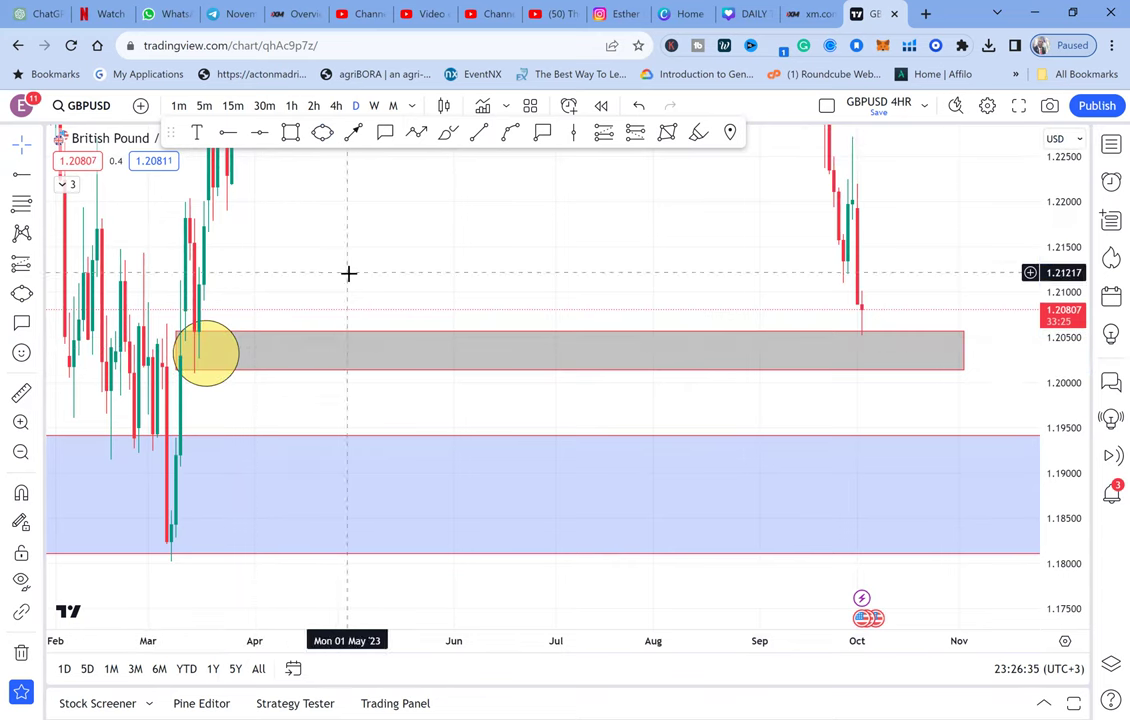
# Extend the grey zone's end to 7 November 2023 and lower its upper edge to 1.20562.
pyautogui.moveTo(1076, 462); pyautogui.dragTo(1008, 146)
pyautogui.moveTo(949, 206); pyautogui.dragTo(923, 361)
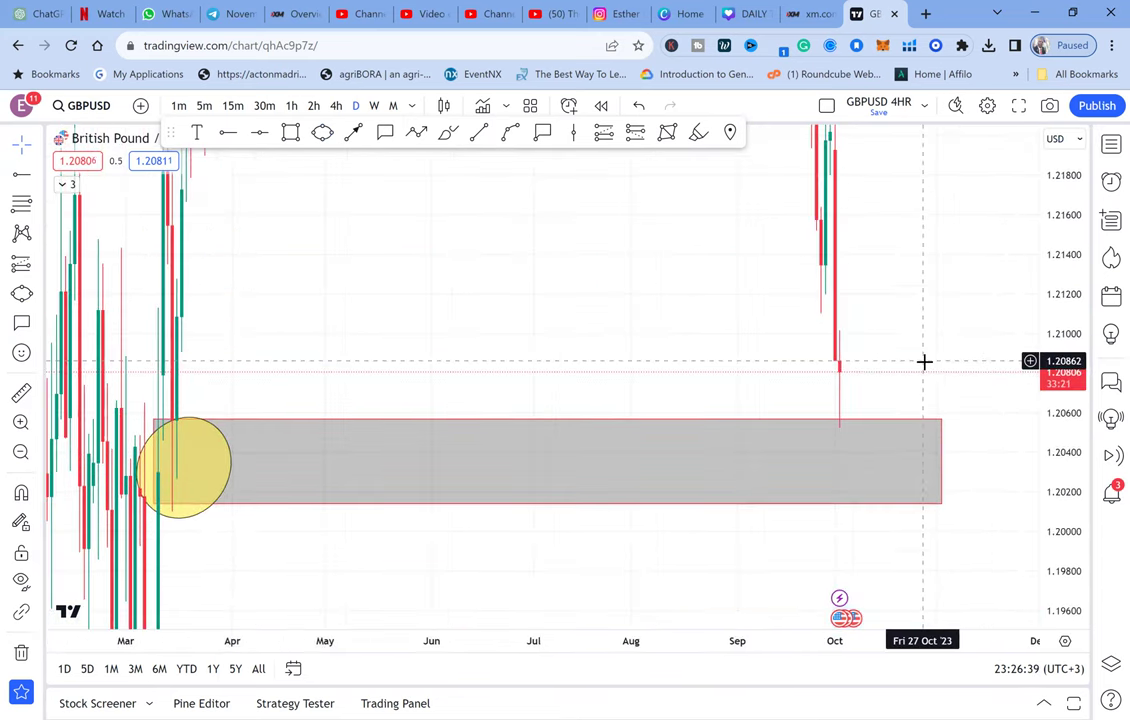
pyautogui.click(941, 417)
pyautogui.moveTo(941, 417)
pyautogui.mouseDown()
pyautogui.moveTo(943, 429)
pyautogui.moveTo(955, 420)
pyautogui.mouseUp()
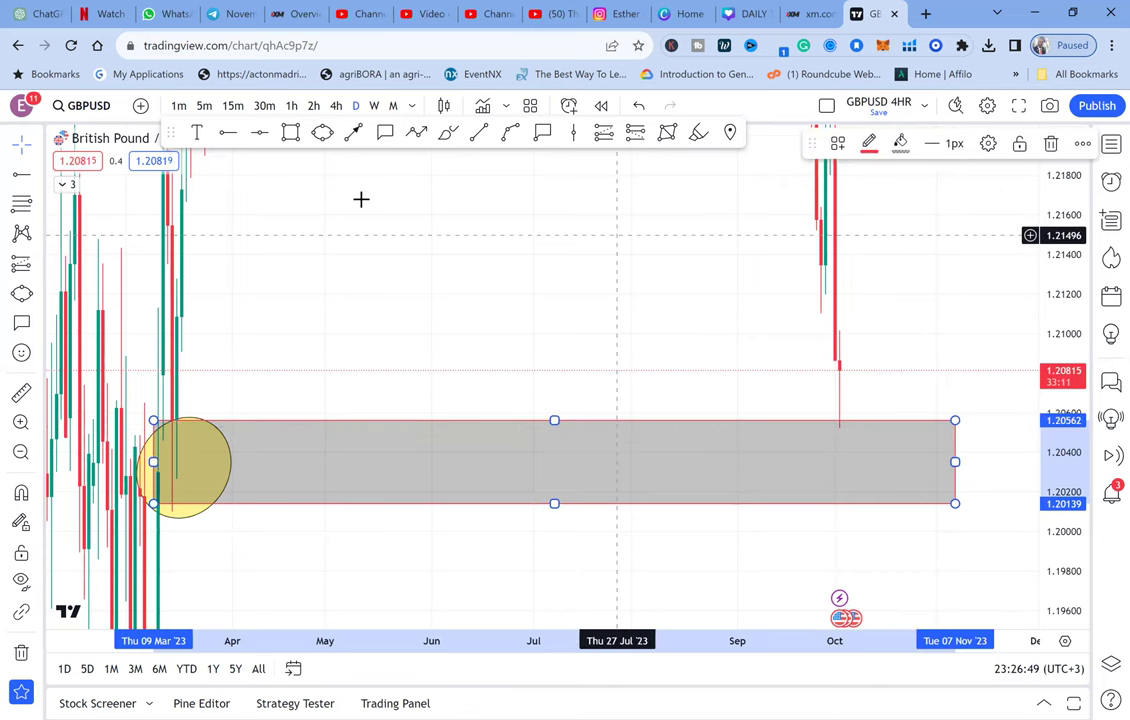
# Draw a small ellipse around the early October 2023 candle wick where it enters the grey zone.
pyautogui.click(322, 137)
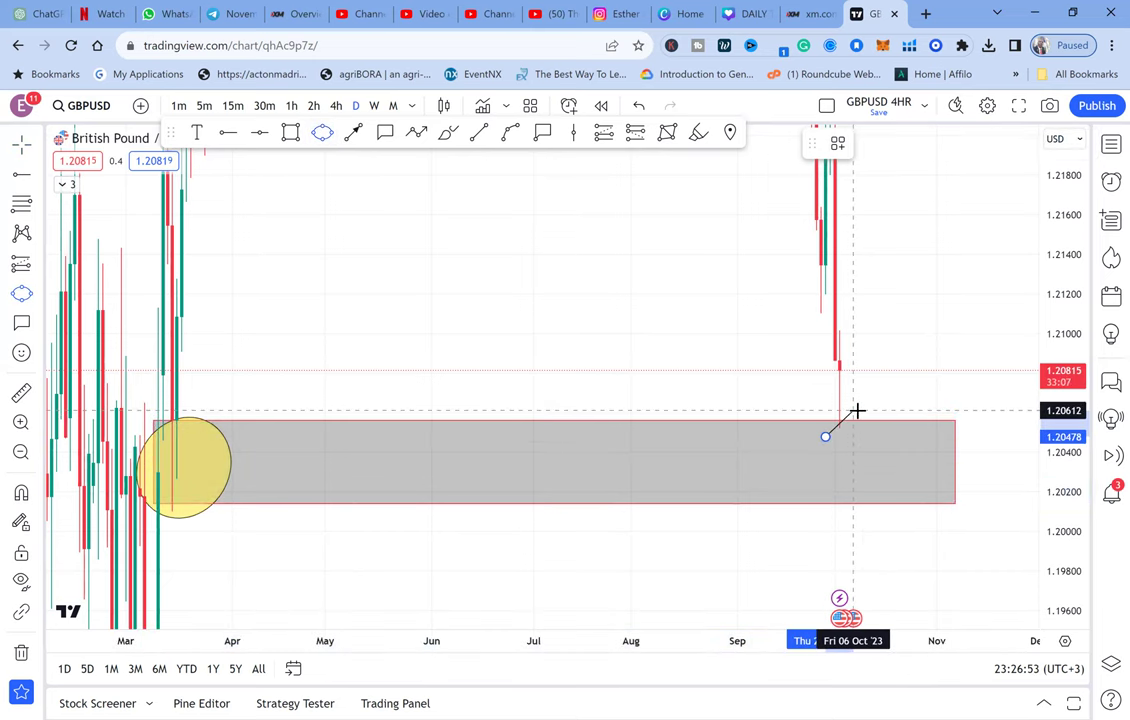
pyautogui.click(856, 410)
pyautogui.click(877, 419)
pyautogui.click(917, 364)
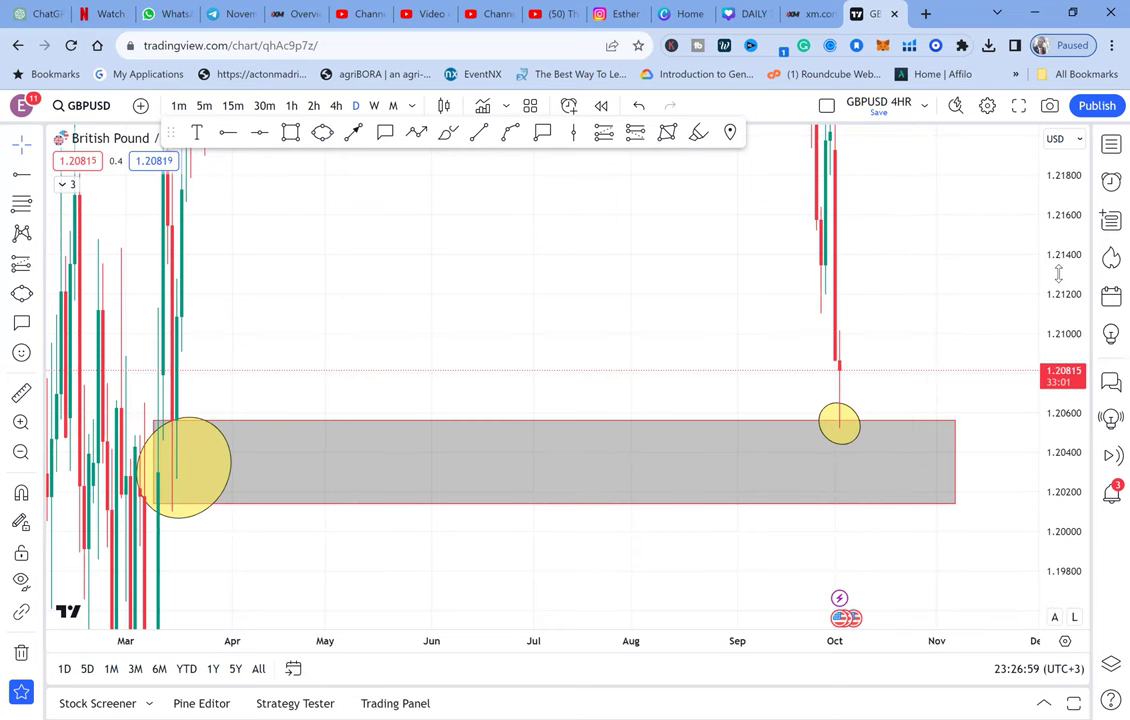
# Bring the grey and blue zones and the daily price action from March to October 2023 into view.
pyautogui.moveTo(1059, 401); pyautogui.dragTo(1064, 500)
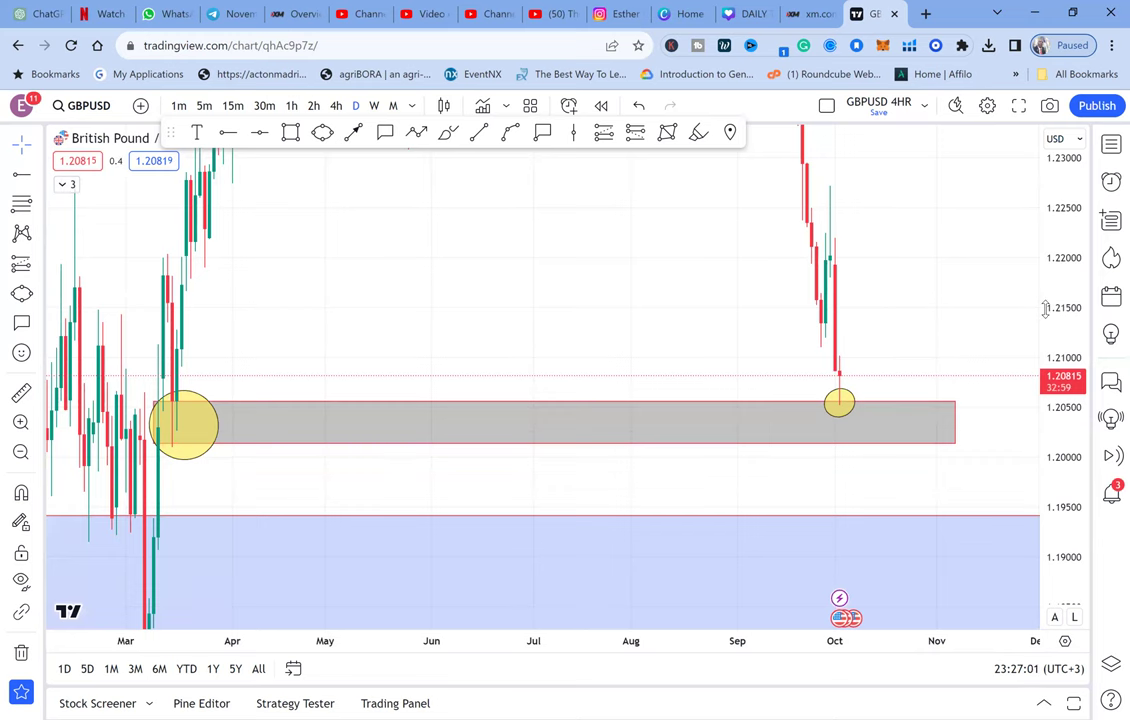
pyautogui.moveTo(1070, 281); pyautogui.dragTo(1036, 457)
pyautogui.moveTo(950, 303); pyautogui.dragTo(930, 435)
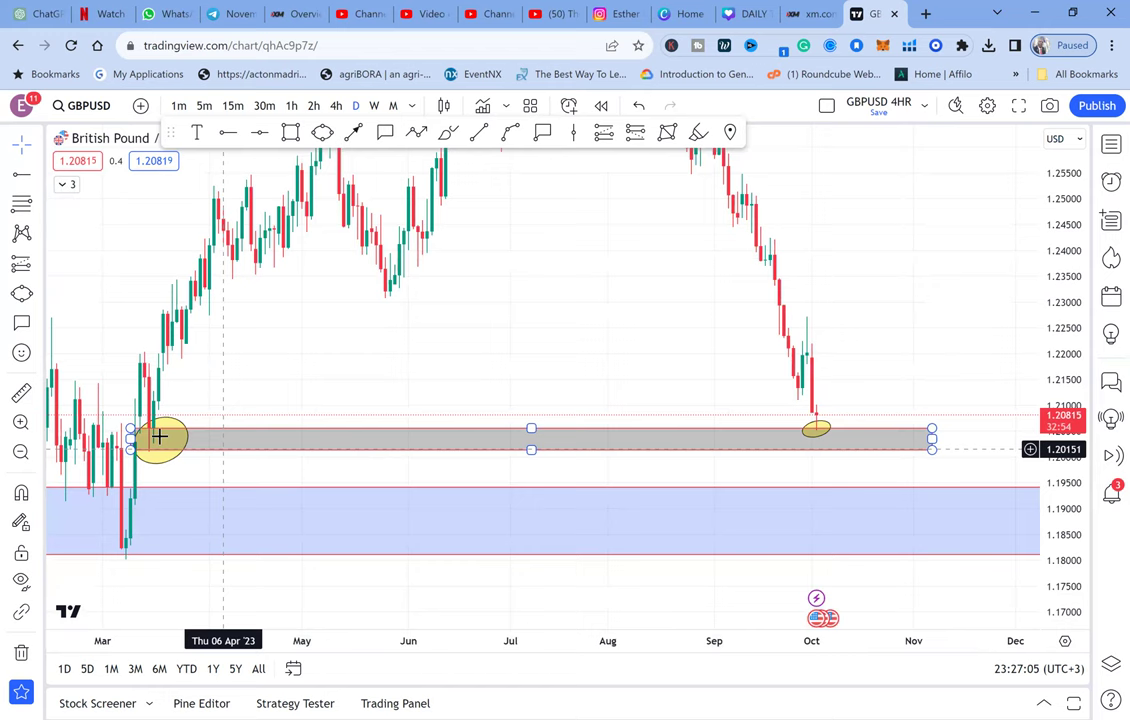
# Compare how the grey and blue zones line up with price on the weekly timeframe and on the daily timeframe.
pyautogui.click(374, 106)
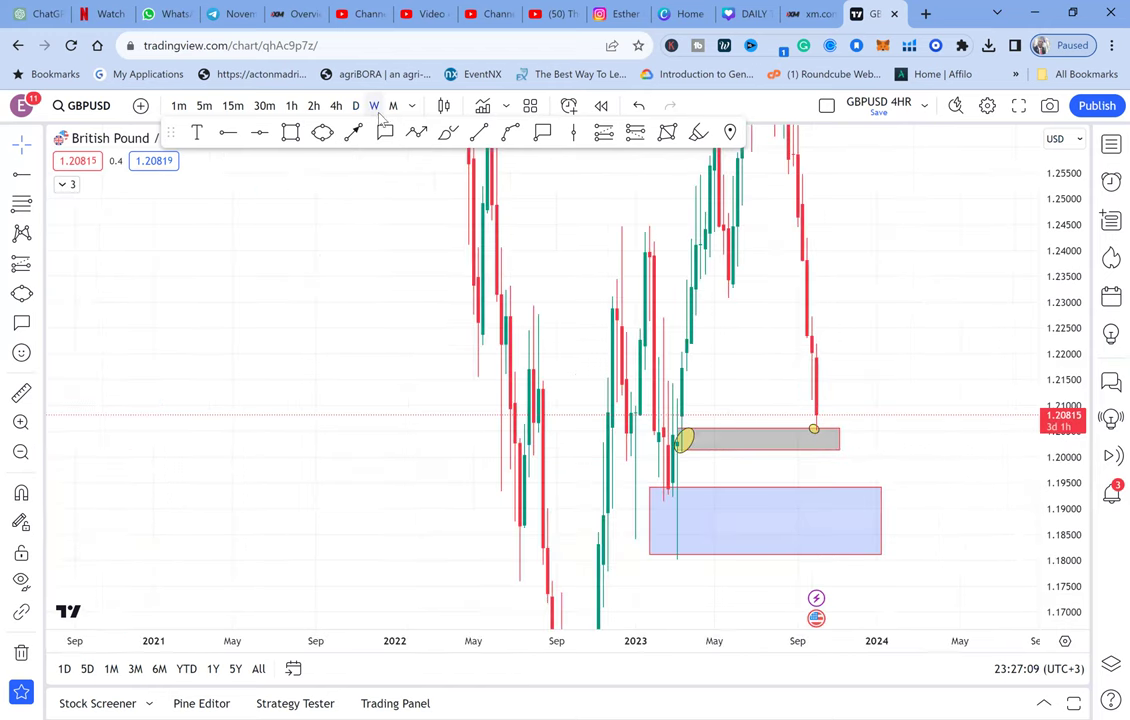
pyautogui.scroll(2, 583, 374)
pyautogui.scroll(2, 600, 378)
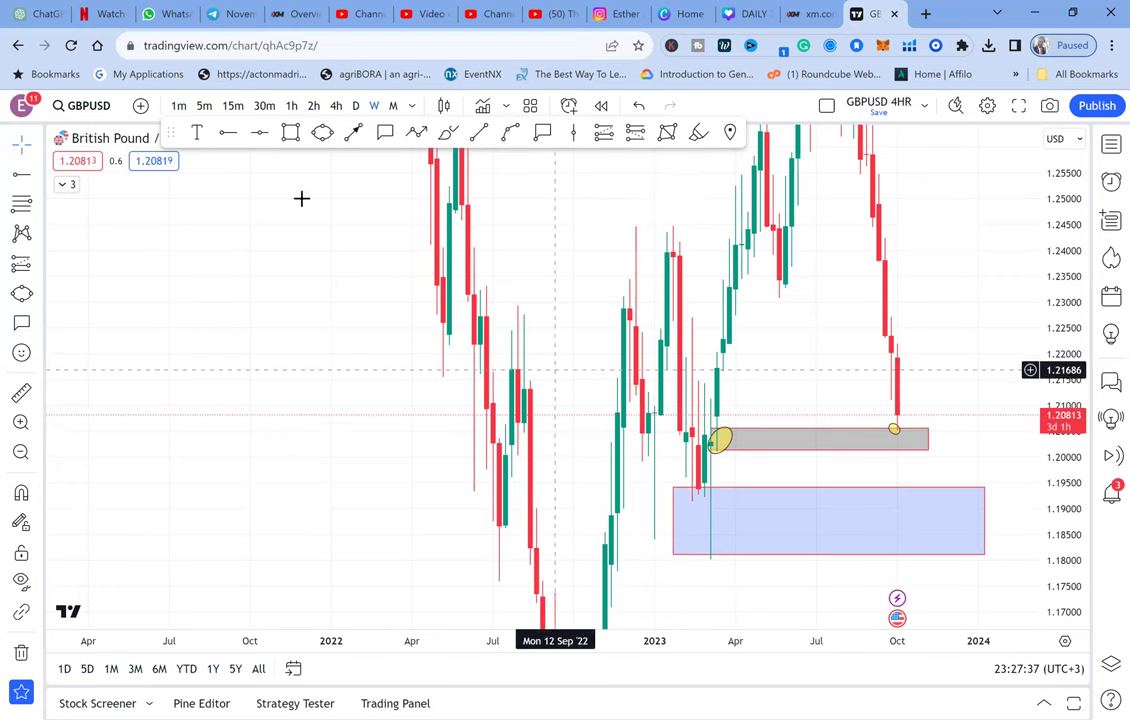
pyautogui.click(355, 108)
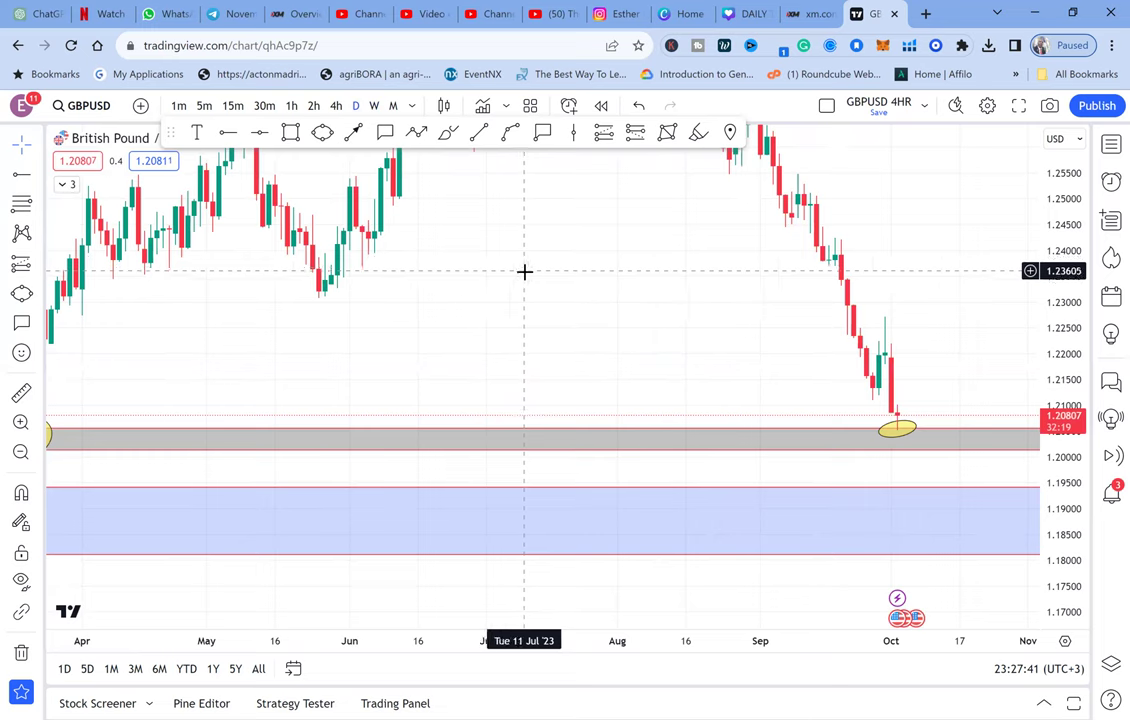
pyautogui.scroll(-3, 525, 271)
pyautogui.scroll(-4, 525, 271)
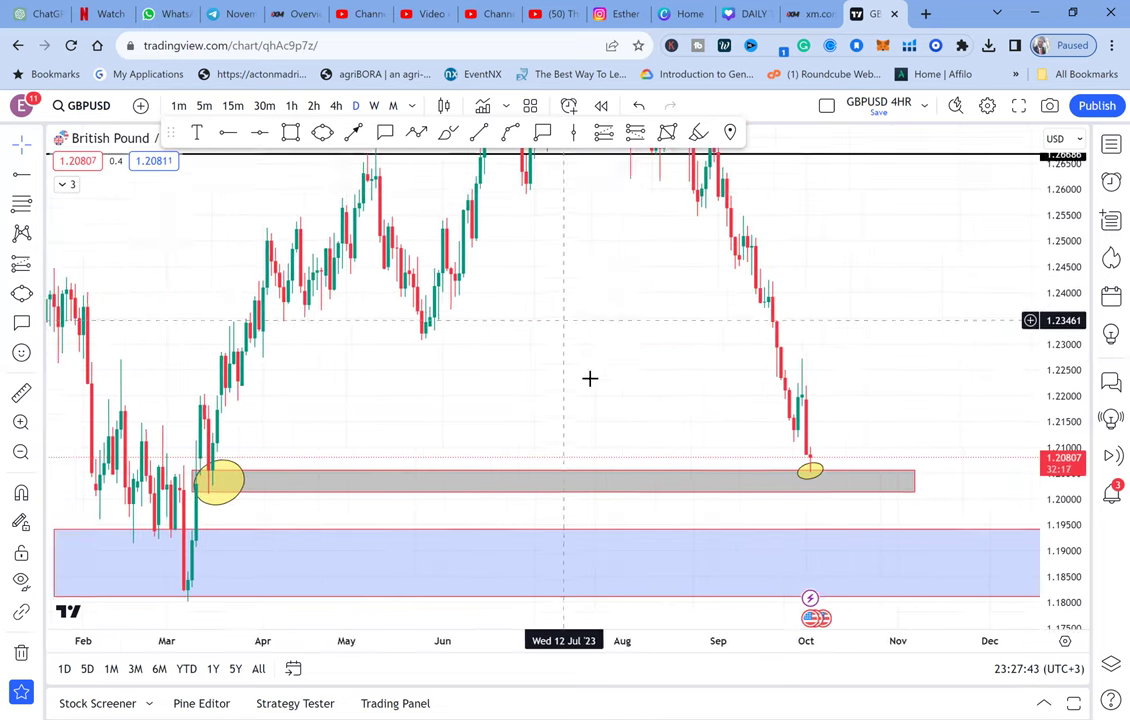
pyautogui.scroll(-2, 694, 387)
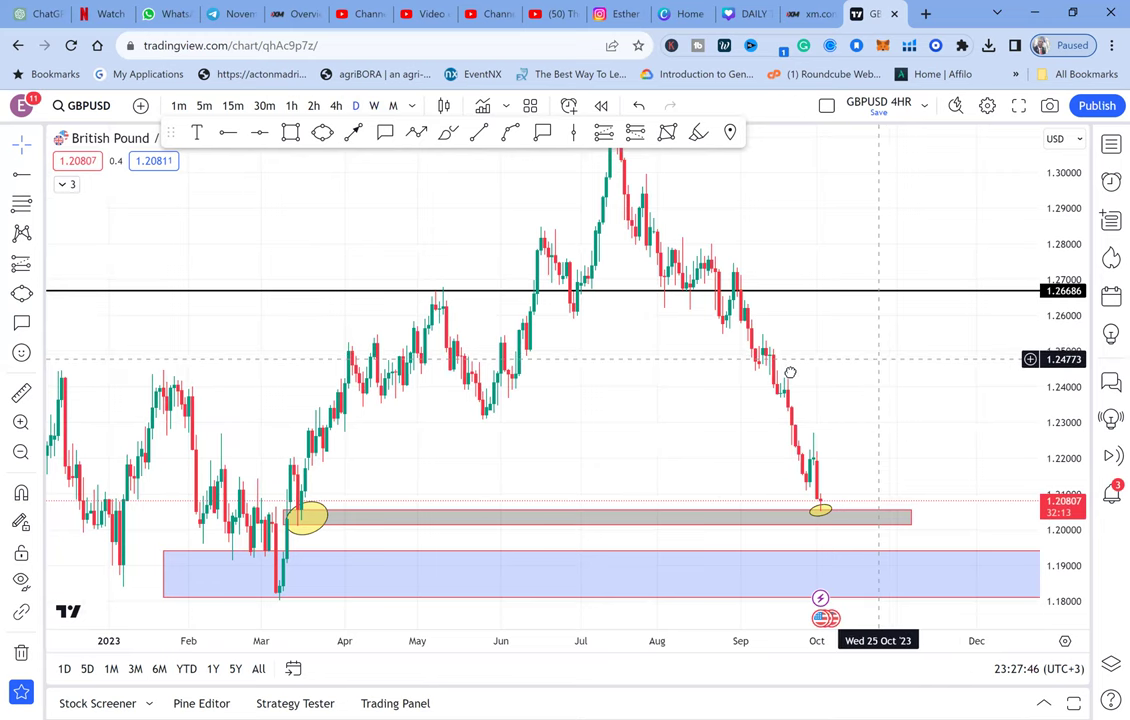
# Remove all drawings from the daily GBPUSD chart.
pyautogui.moveTo(790, 372); pyautogui.dragTo(718, 413)
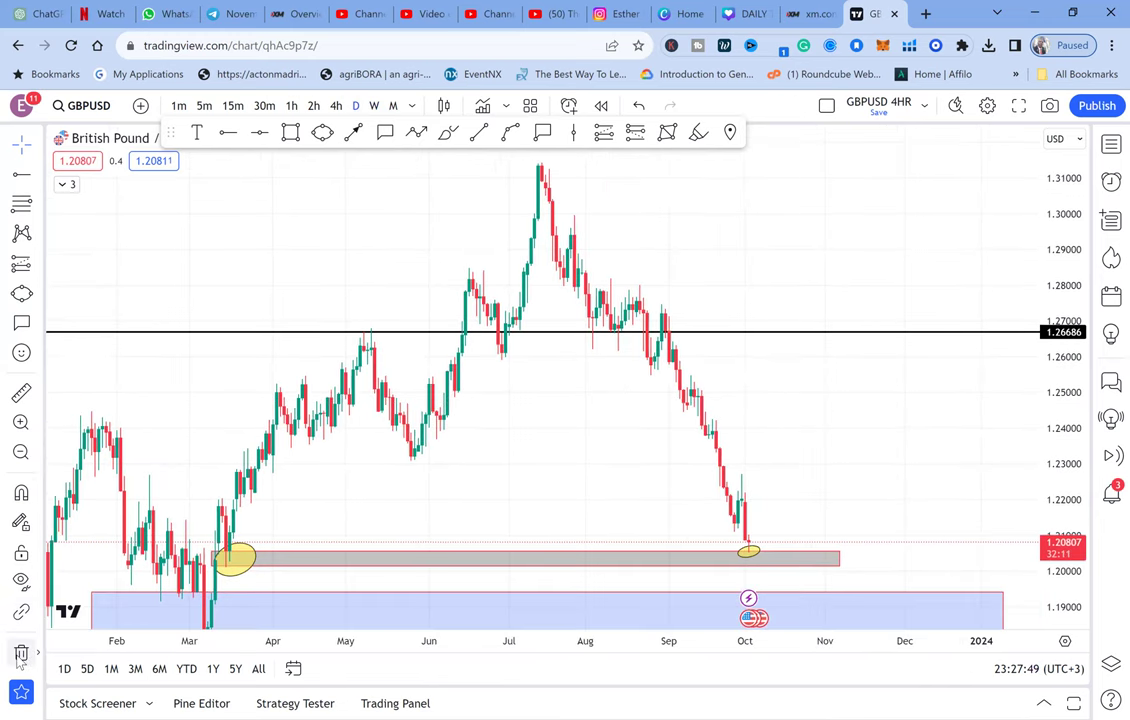
pyautogui.click(20, 657)
pyautogui.click(76, 650)
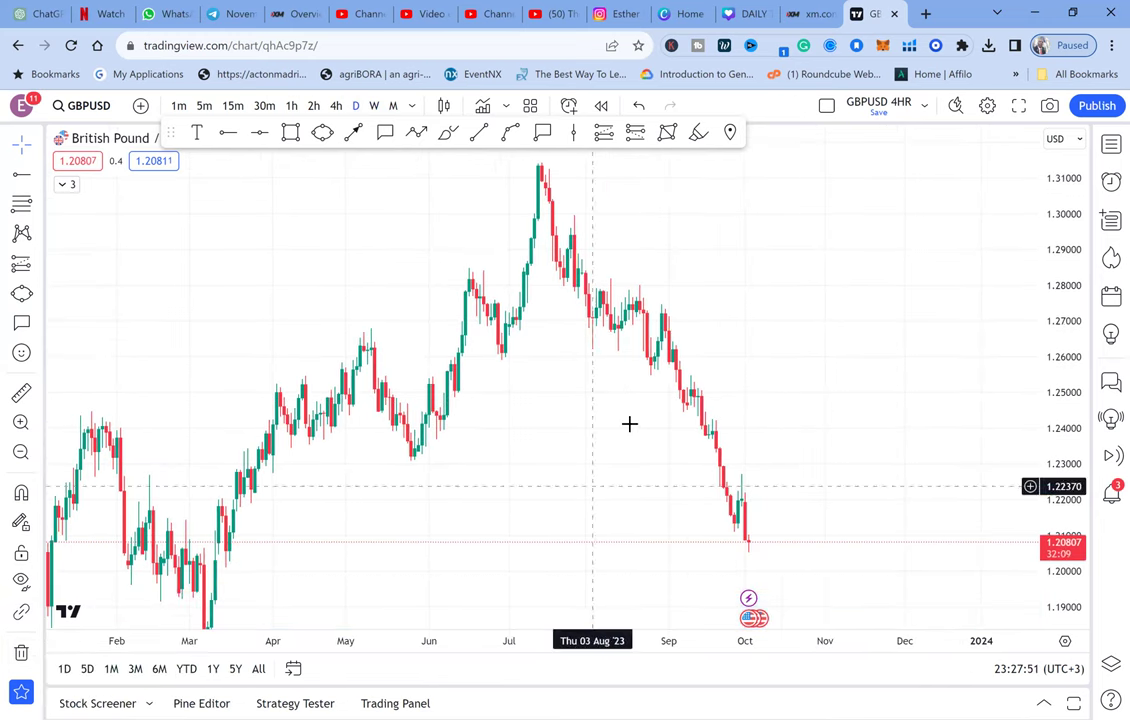
# Place a horizontal line at 1.20565 across the daily chart, near the March 2023 candles.
pyautogui.moveTo(646, 409); pyautogui.dragTo(717, 400)
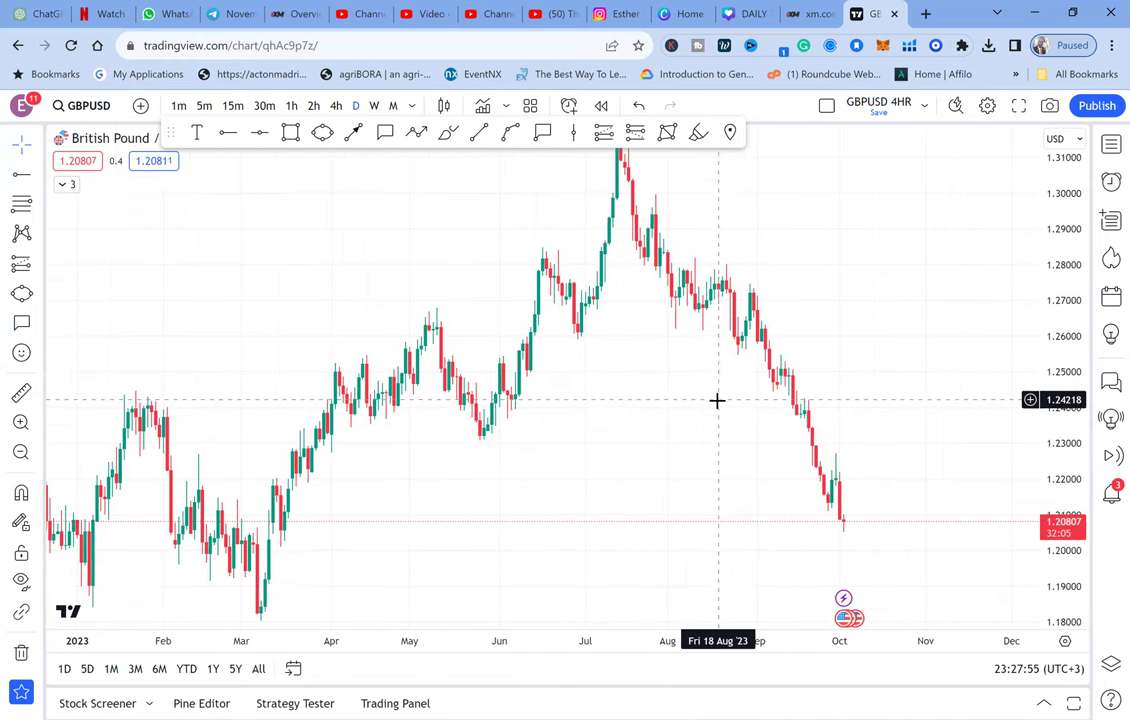
pyautogui.moveTo(716, 400); pyautogui.dragTo(689, 428)
pyautogui.scroll(-2, 689, 428)
pyautogui.moveTo(1063, 295); pyautogui.dragTo(1056, 346)
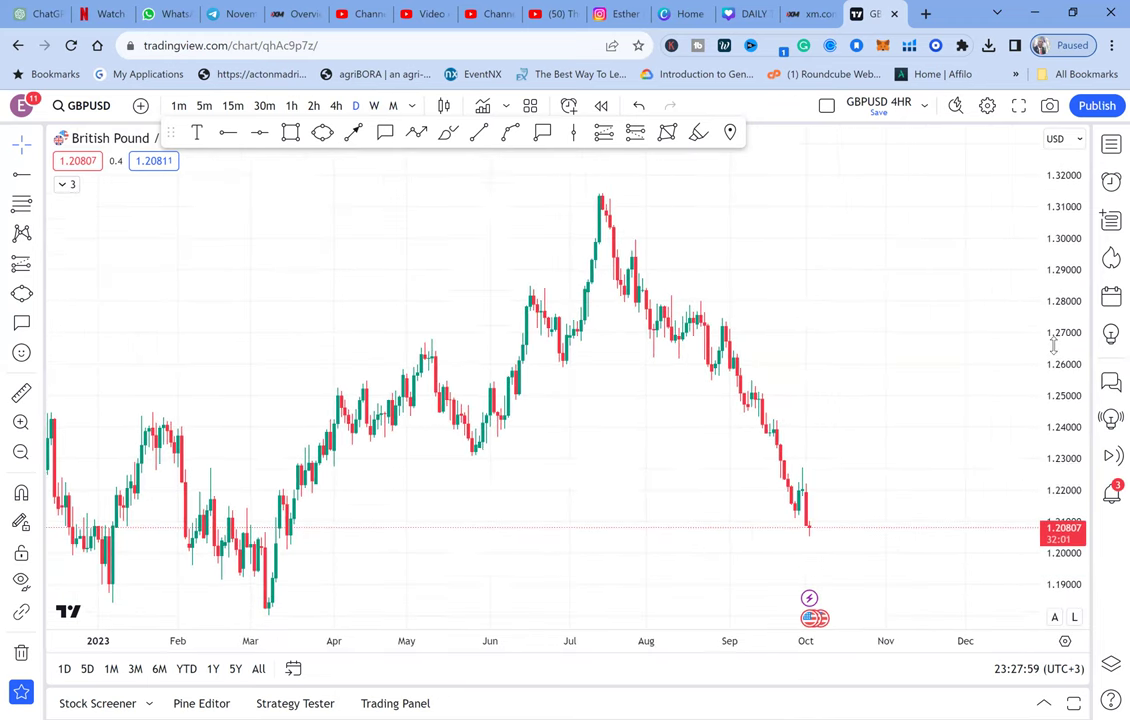
pyautogui.click(259, 132)
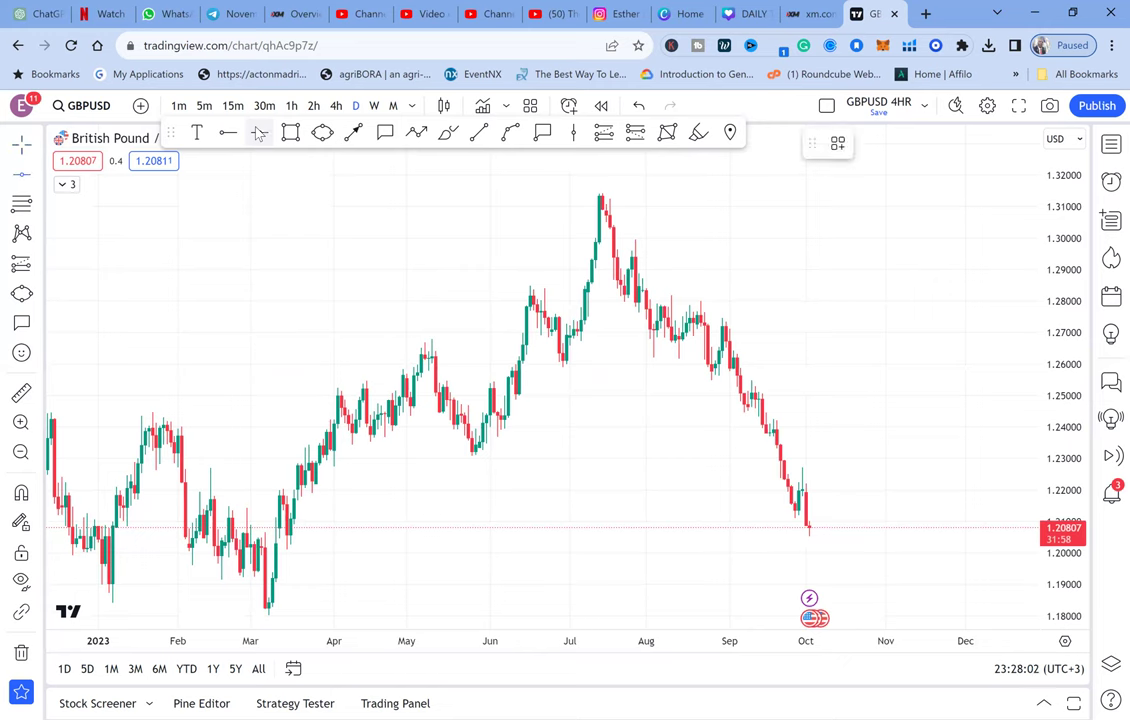
pyautogui.click(268, 535)
# Colour the horizontal line at 1.20565 red and place a second horizontal line below it at 1.20097.
pyautogui.scroll(5, 268, 541)
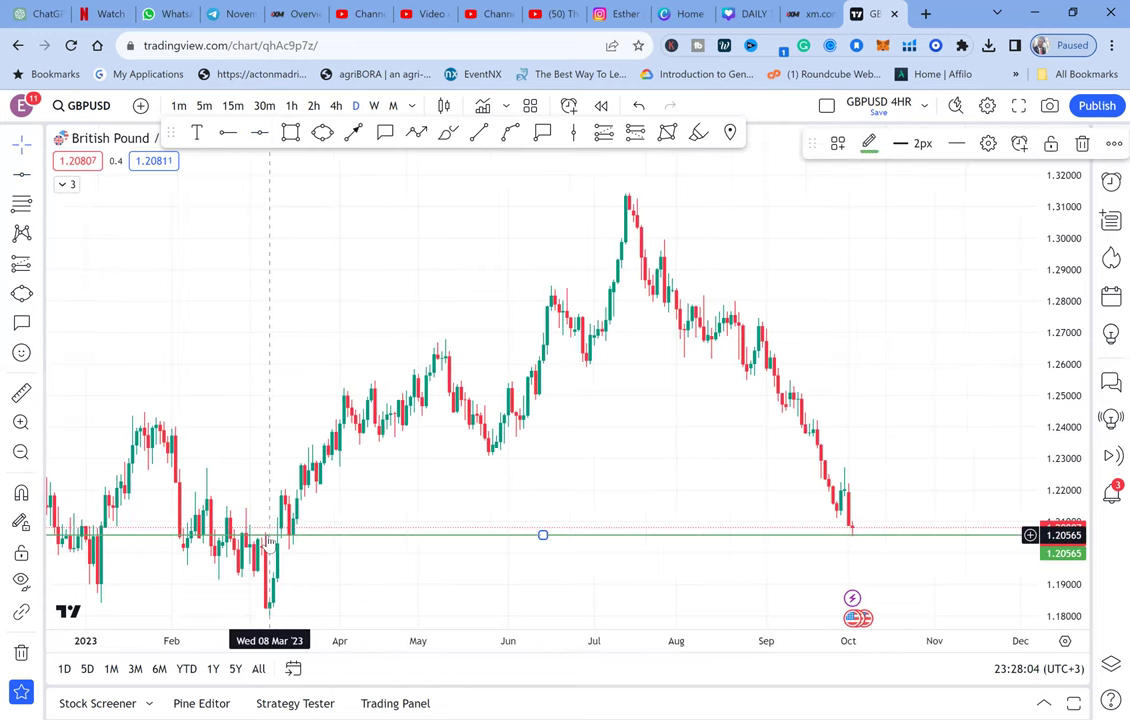
pyautogui.moveTo(1054, 577); pyautogui.dragTo(995, 337)
pyautogui.moveTo(842, 515); pyautogui.dragTo(897, 318)
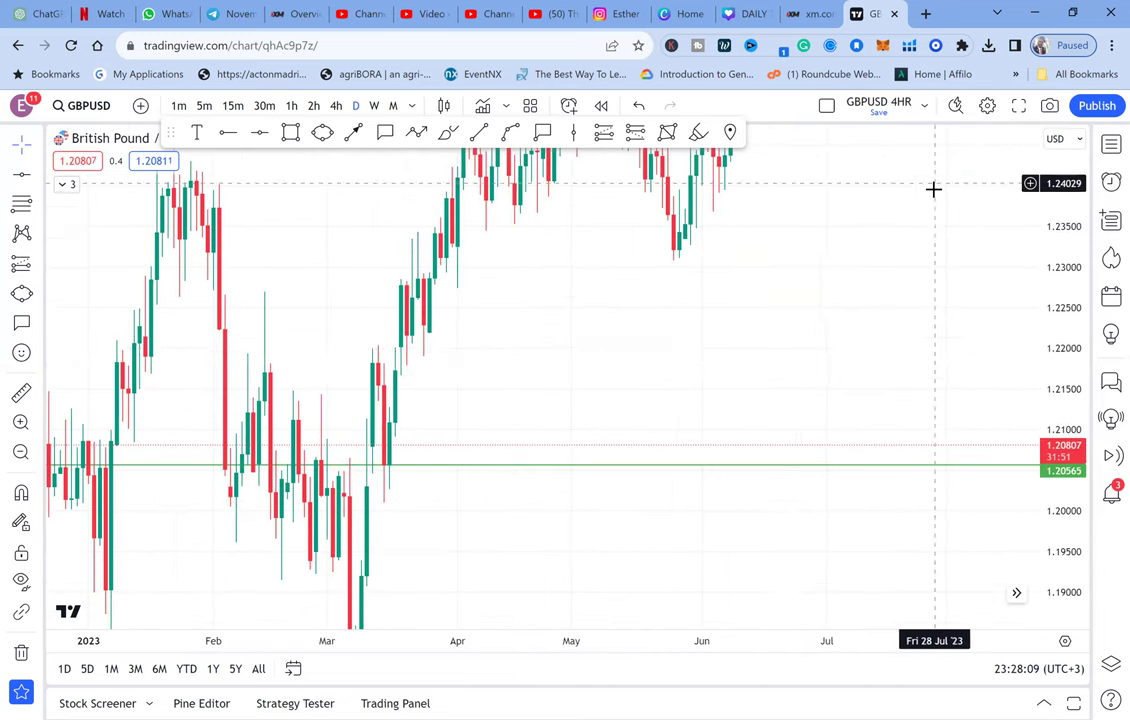
pyautogui.click(542, 464)
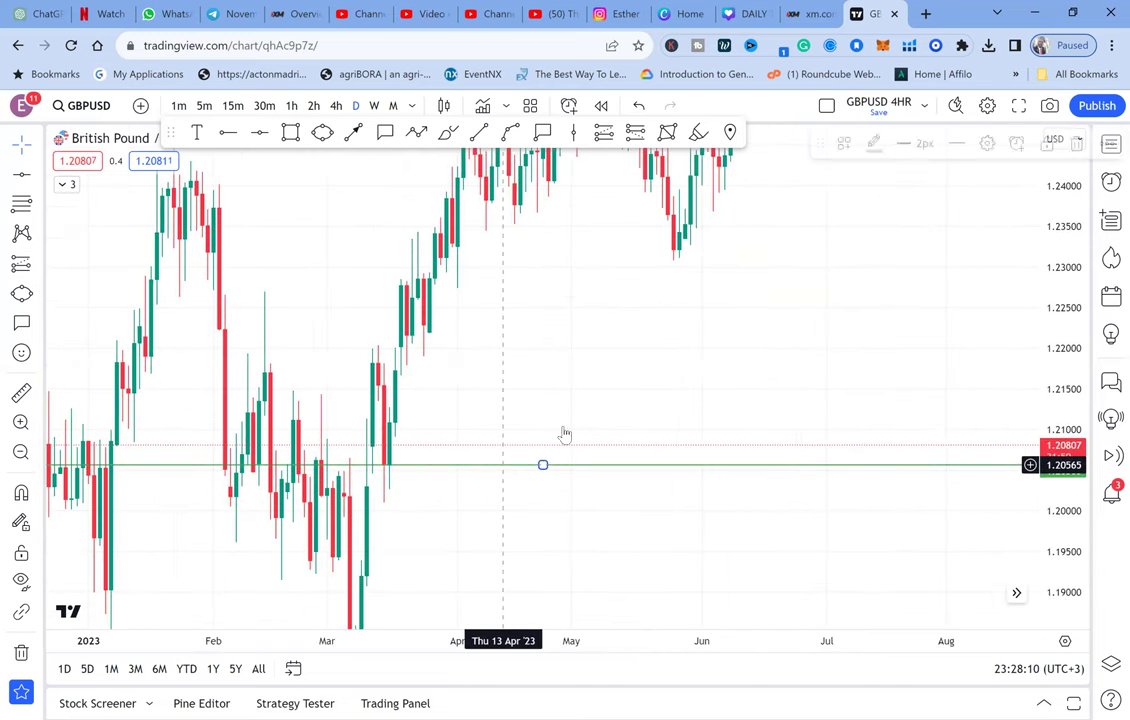
pyautogui.click(870, 143)
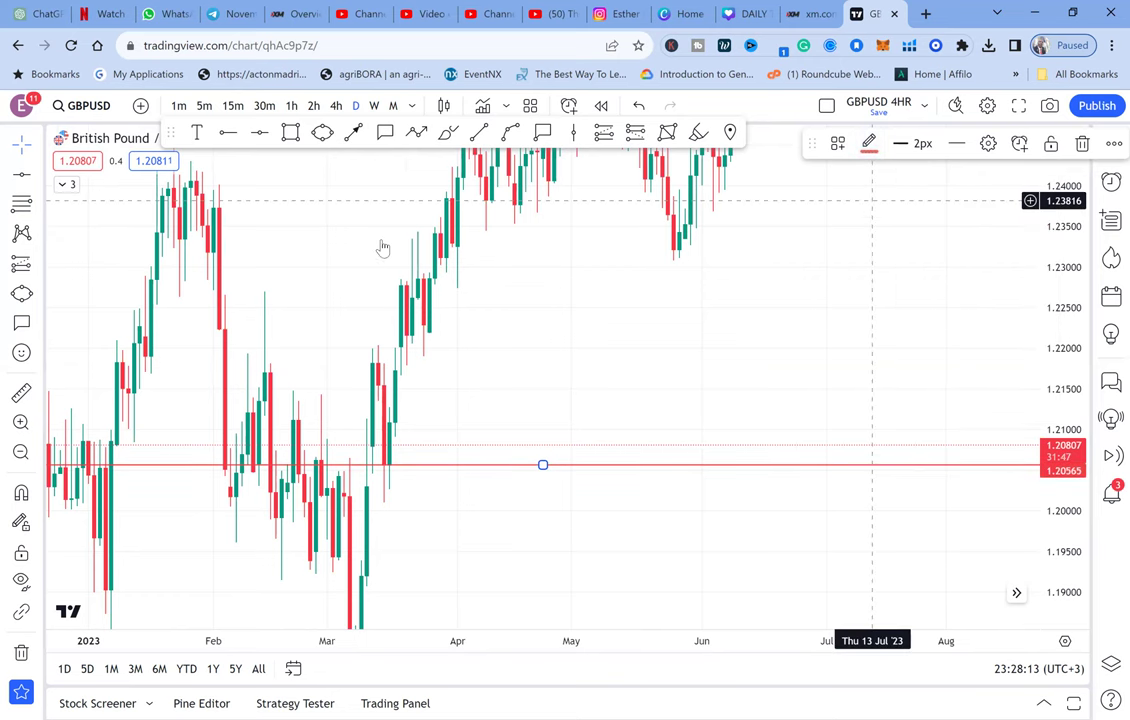
pyautogui.click(258, 132)
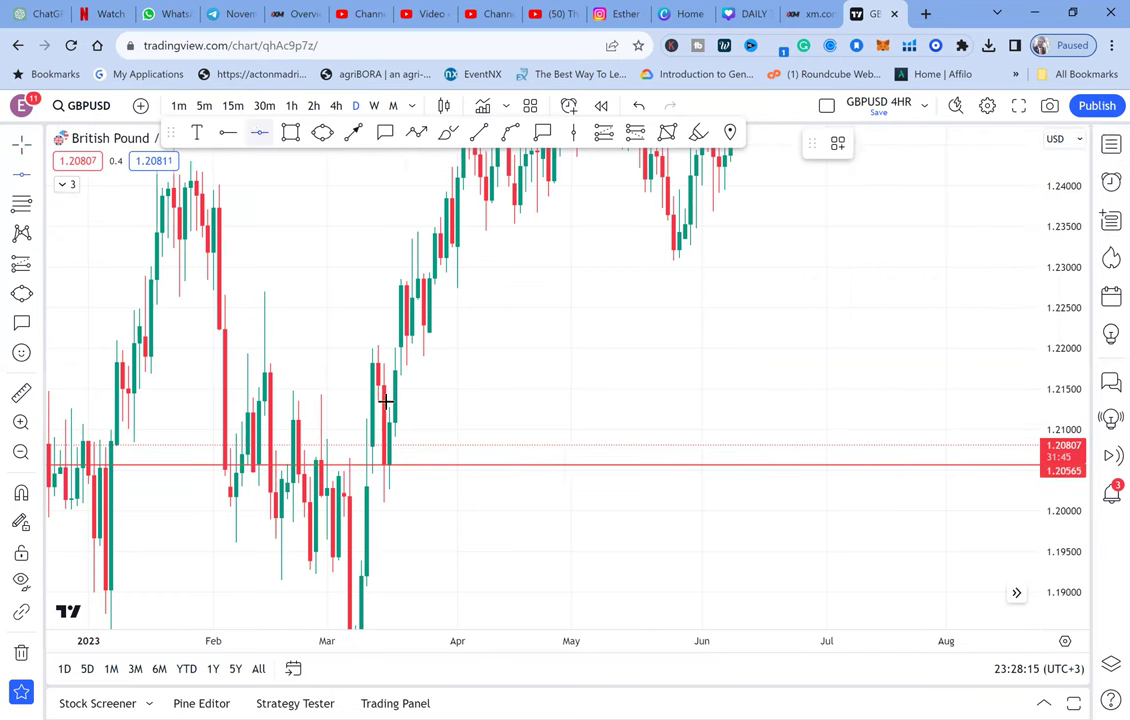
pyautogui.click(316, 503)
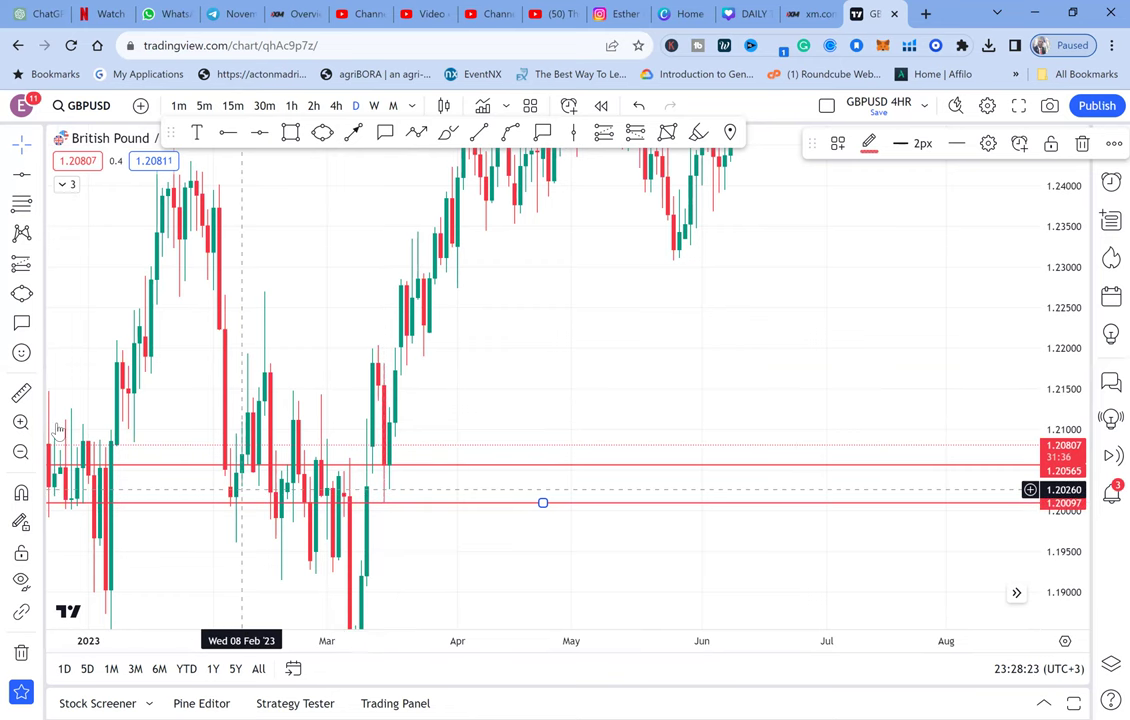
# Draw a rectangle between the two red lines starting at 28 February 2023 and extend its end to early November 2023.
pyautogui.click(290, 133)
pyautogui.moveTo(321, 464)
pyautogui.mouseDown()
pyautogui.moveTo(731, 464)
pyautogui.moveTo(991, 502)
pyautogui.mouseUp()
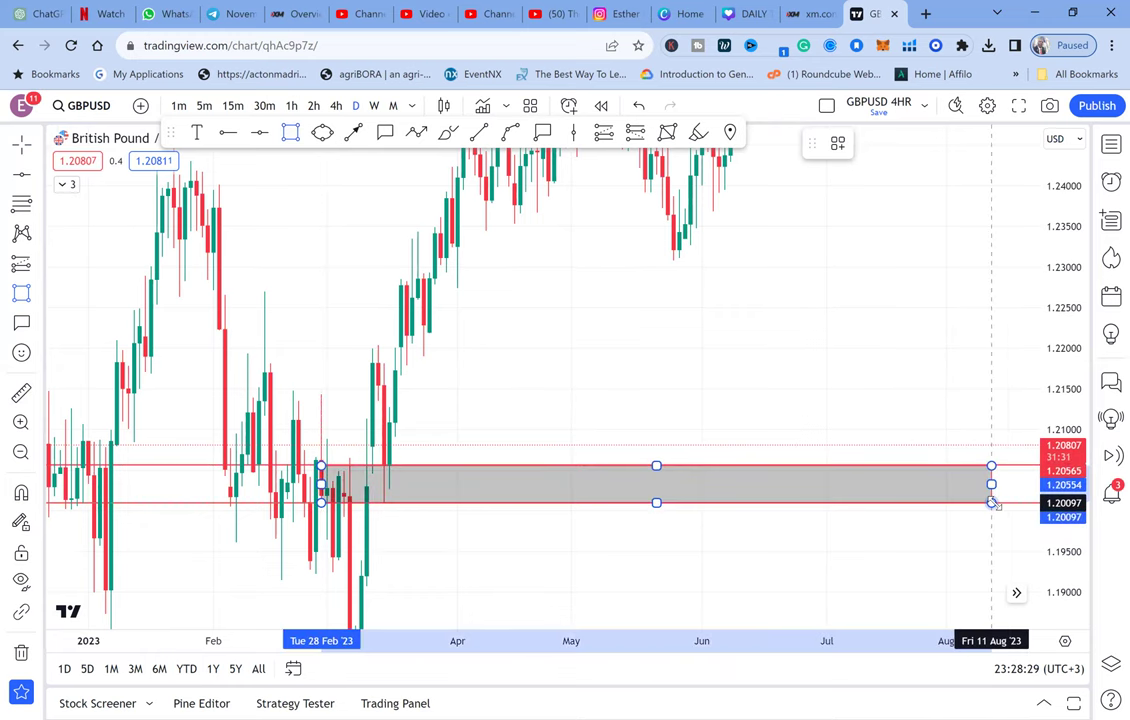
pyautogui.moveTo(976, 548); pyautogui.dragTo(466, 624)
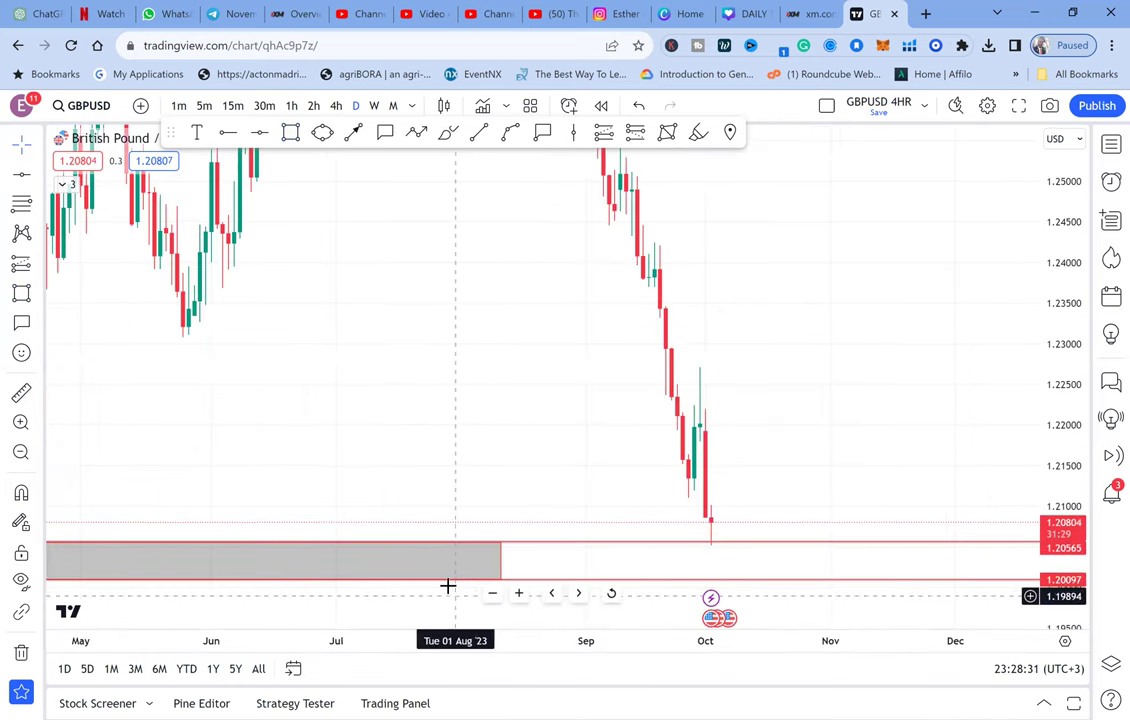
pyautogui.moveTo(501, 560); pyautogui.dragTo(852, 517)
# Draw an ellipse around the mid-March 2023 candle wicks that dip into the grey zone.
pyautogui.moveTo(732, 438); pyautogui.dragTo(962, 243)
pyautogui.scroll(-1, 790, 299)
pyautogui.moveTo(673, 264)
pyautogui.mouseDown()
pyautogui.moveTo(714, 320)
pyautogui.moveTo(736, 385)
pyautogui.mouseUp()
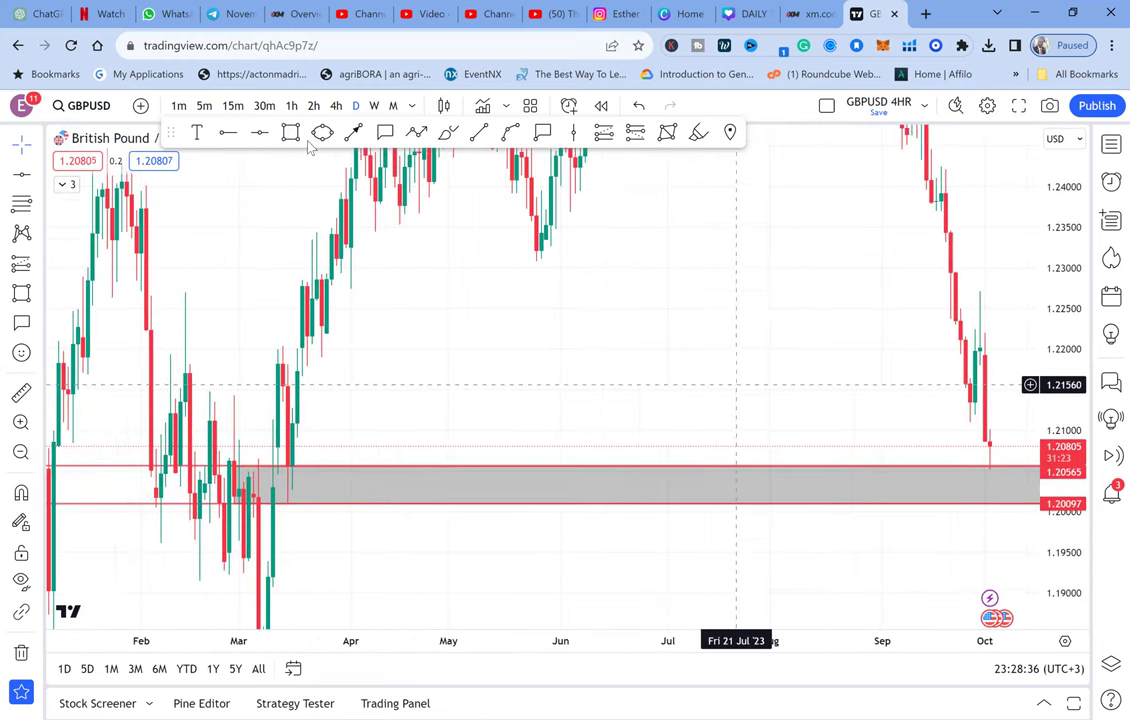
pyautogui.click(322, 136)
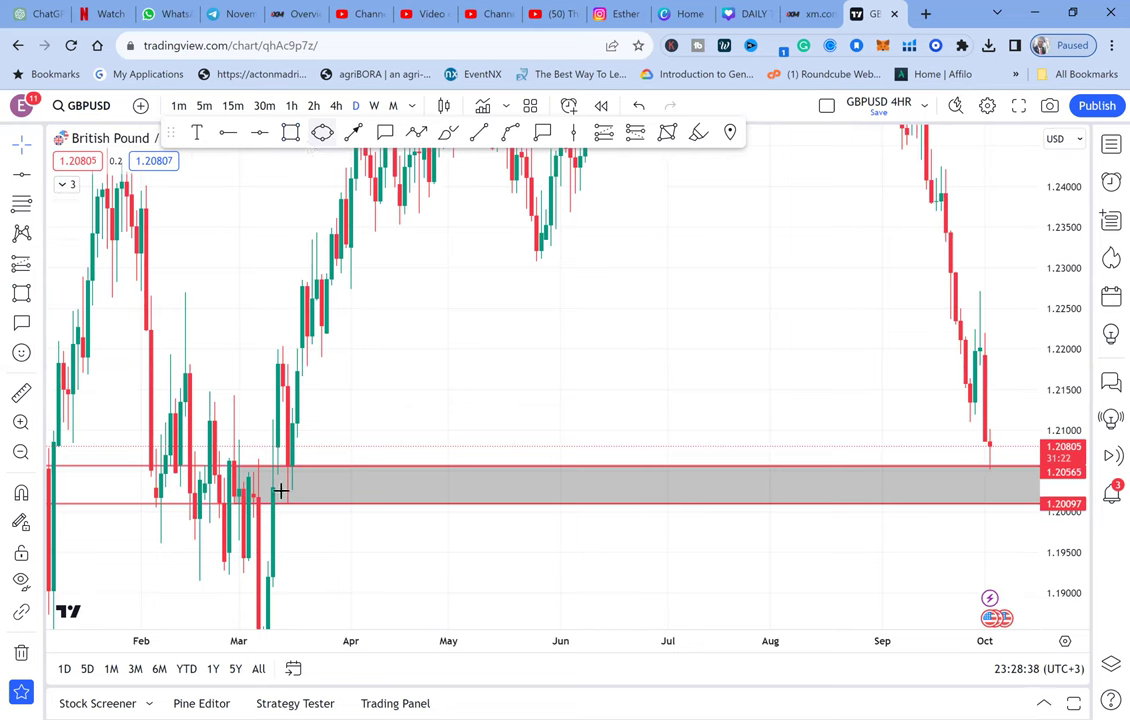
pyautogui.click(277, 492)
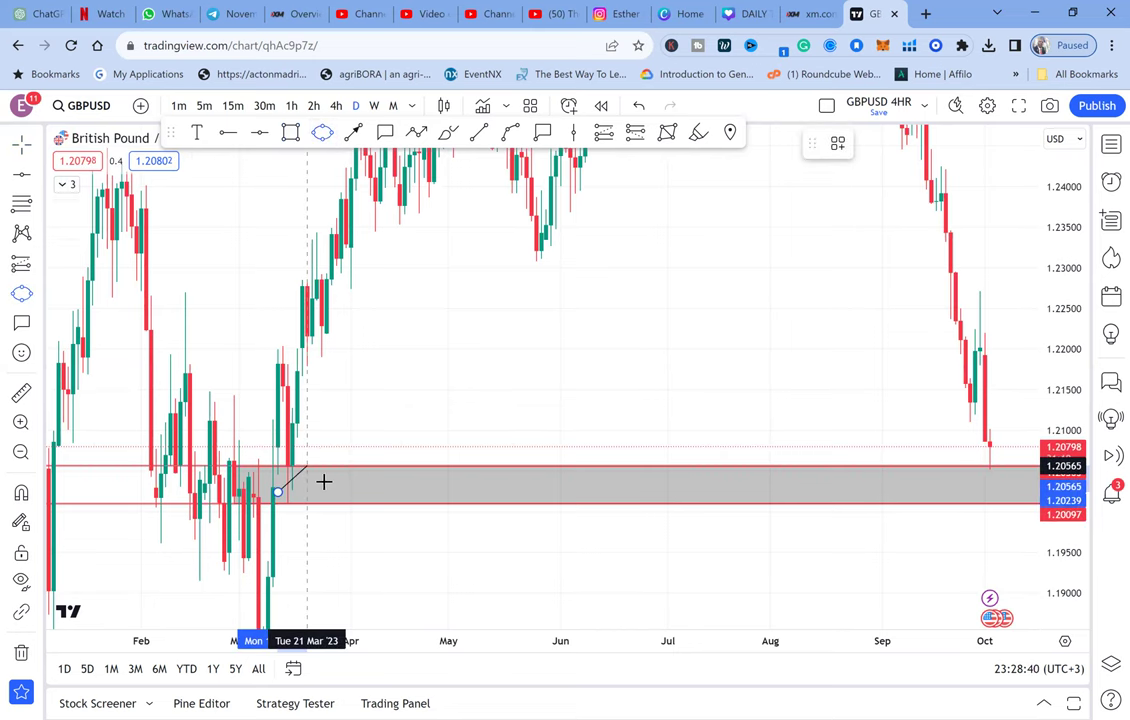
pyautogui.click(324, 482)
pyautogui.click(582, 388)
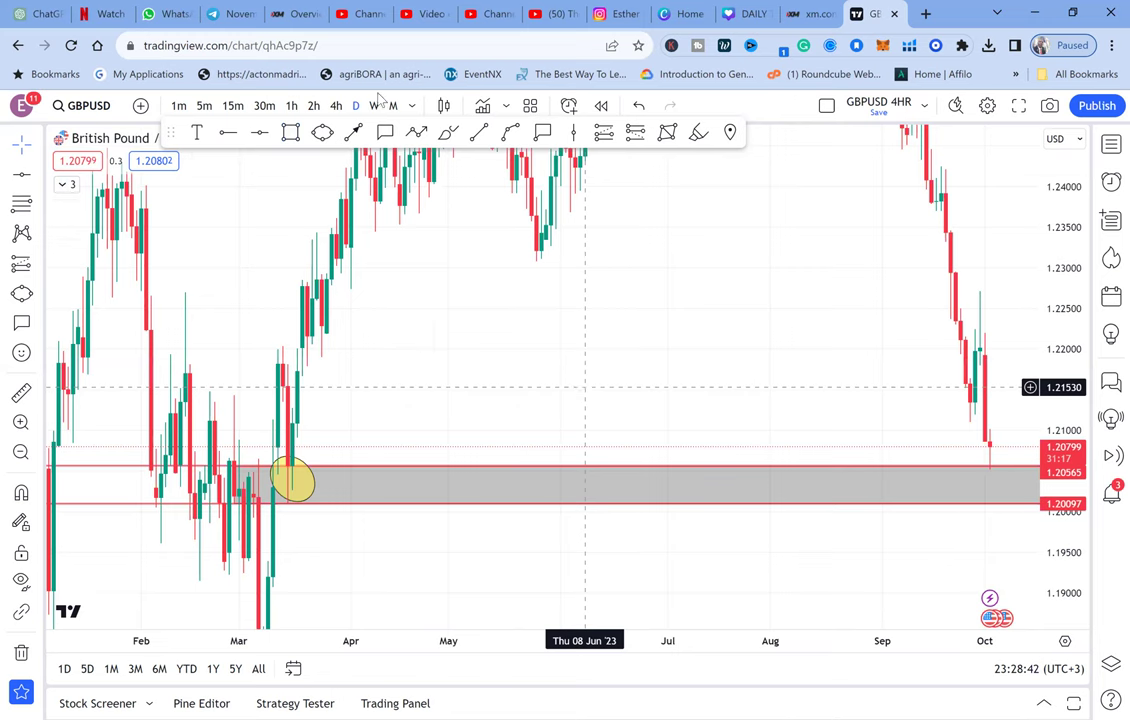
# Draw an ellipse around the early October 2023 candle wick where it touches the grey zone.
pyautogui.moveTo(585, 387); pyautogui.dragTo(434, 345)
pyautogui.click(323, 136)
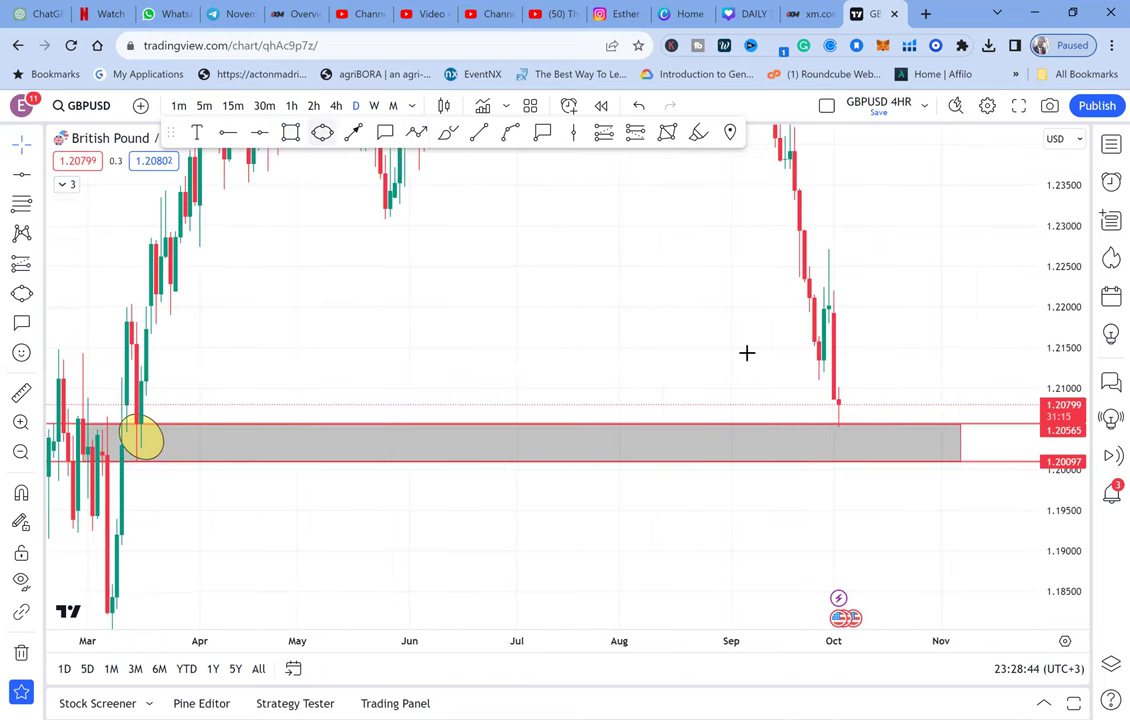
pyautogui.click(820, 444)
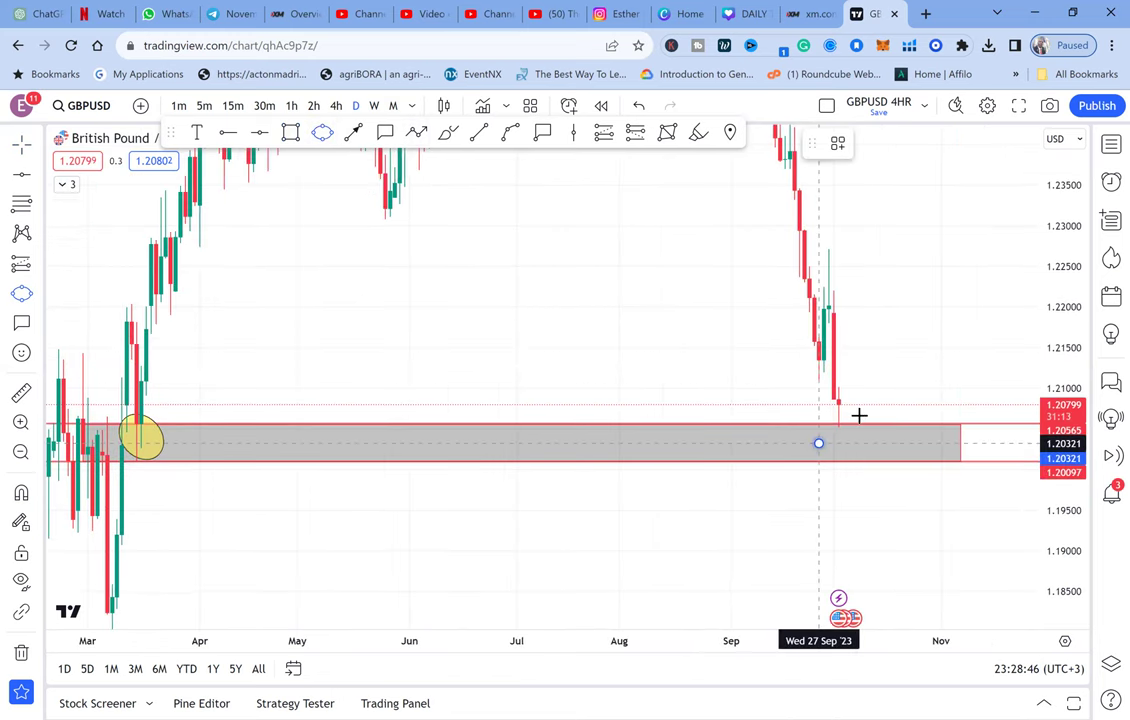
pyautogui.click(858, 415)
pyautogui.click(876, 437)
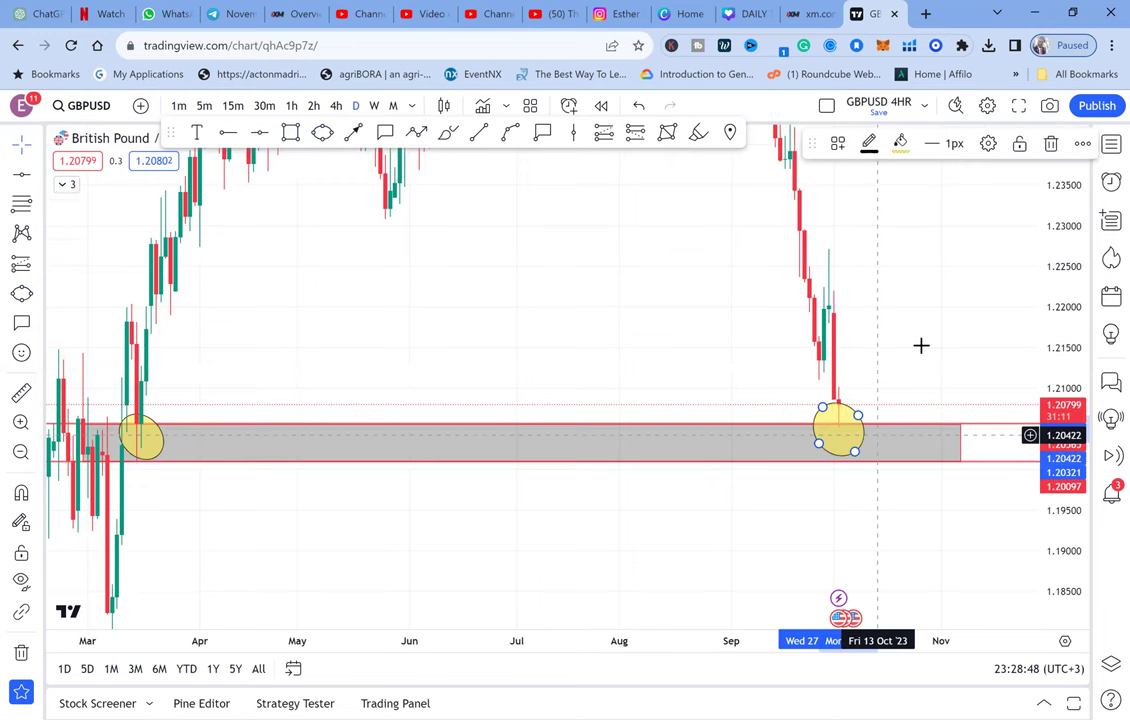
pyautogui.click(921, 345)
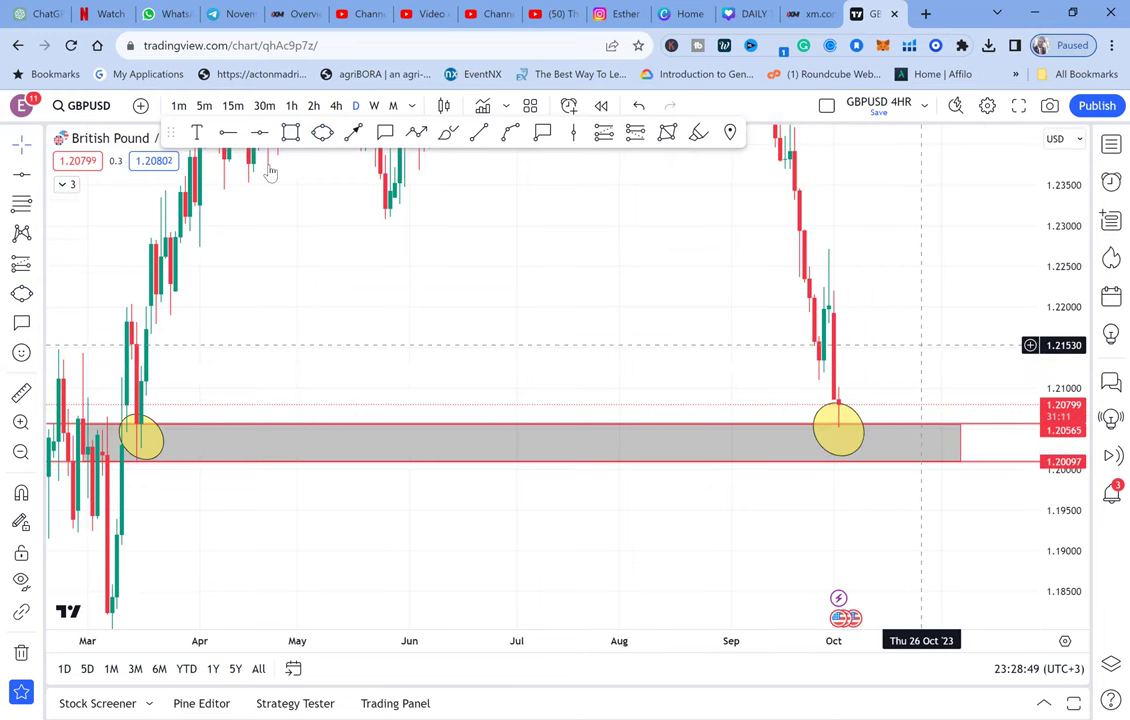
# Examine the grey zone and its circled reaction points on the monthly, weekly and daily timeframes.
pyautogui.click(393, 106)
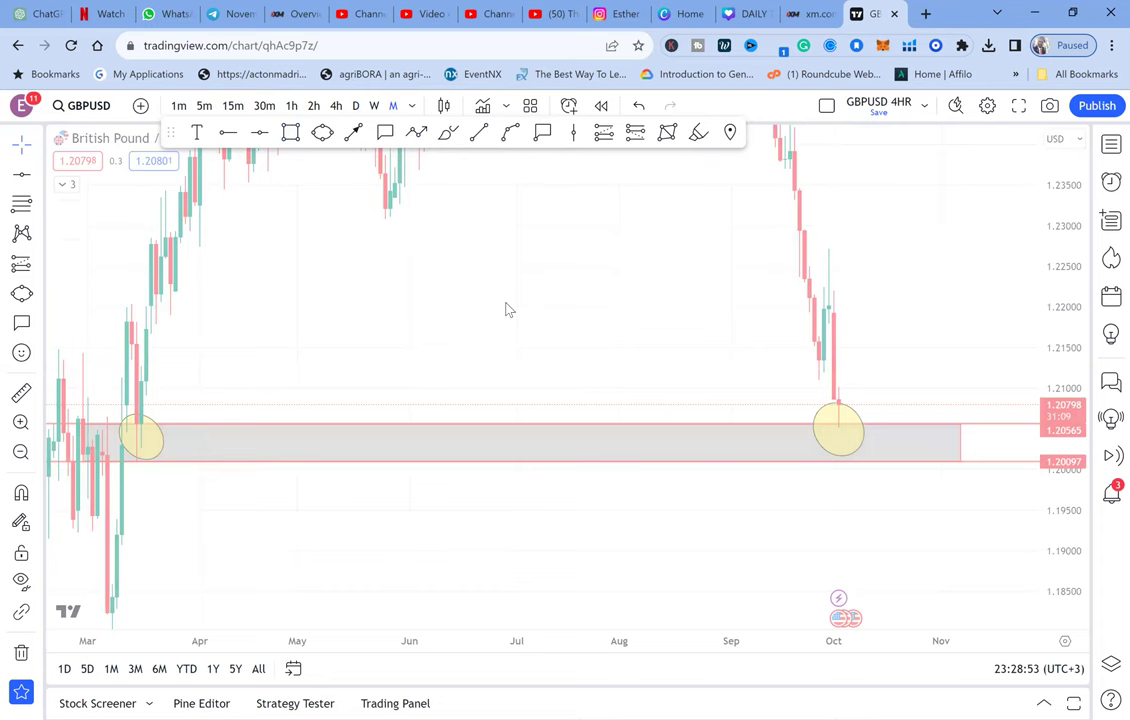
pyautogui.scroll(3, 734, 400)
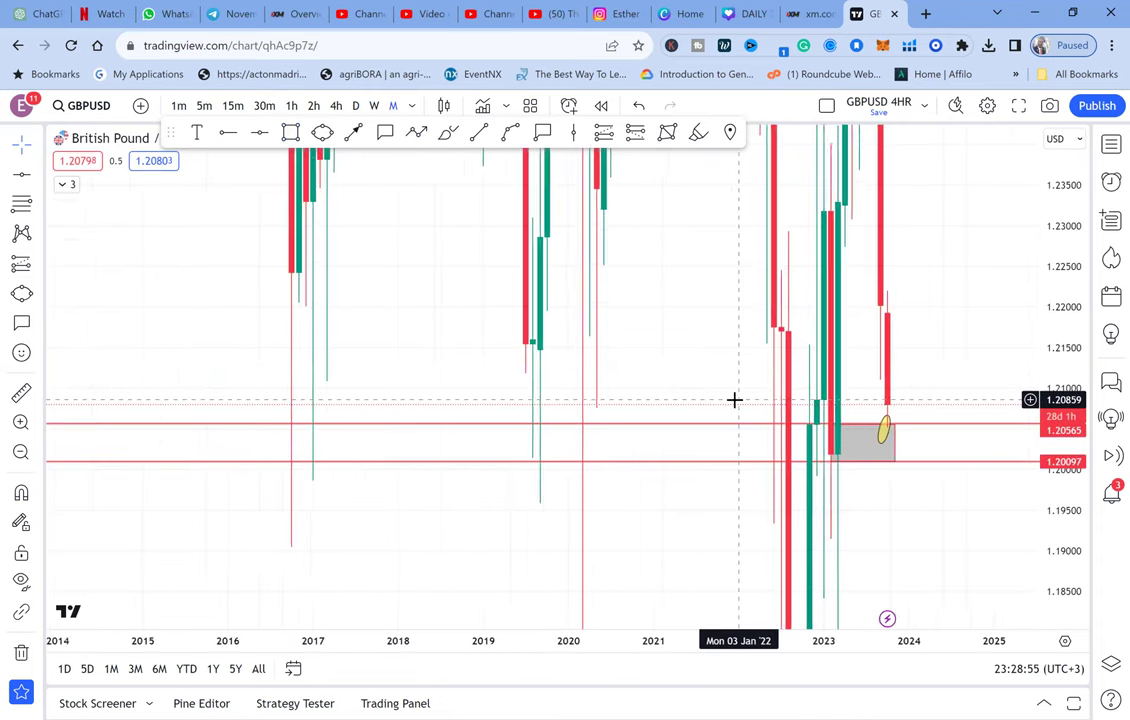
pyautogui.scroll(2, 734, 400)
pyautogui.click(860, 453)
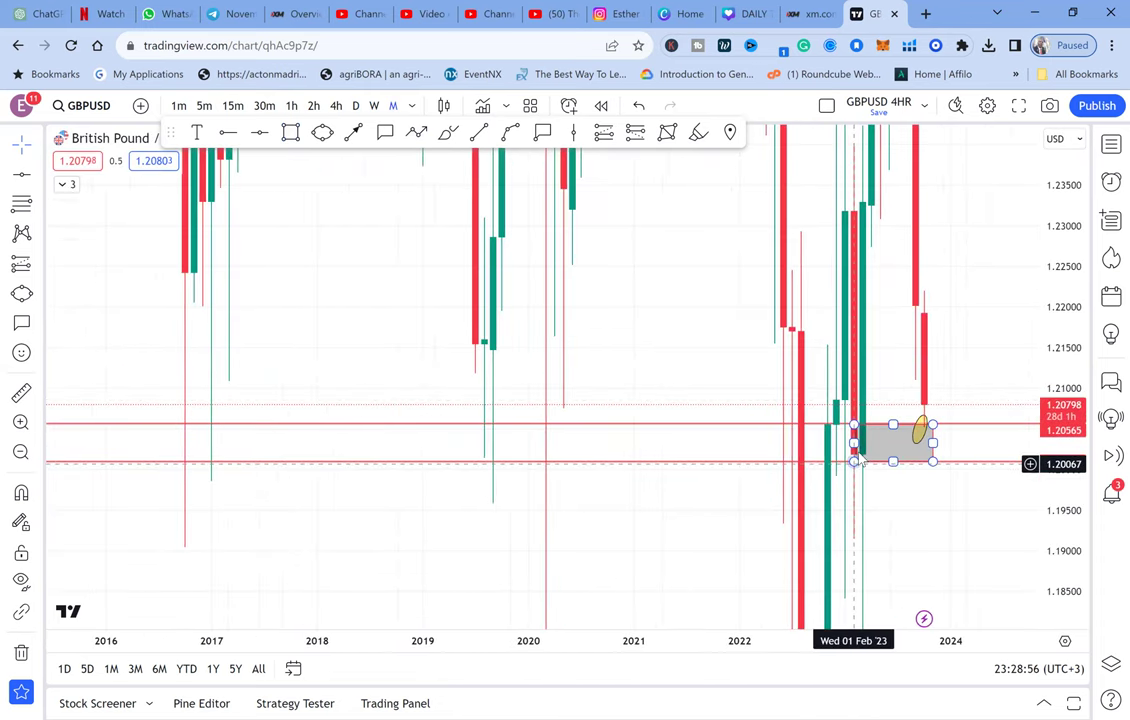
pyautogui.click(575, 290)
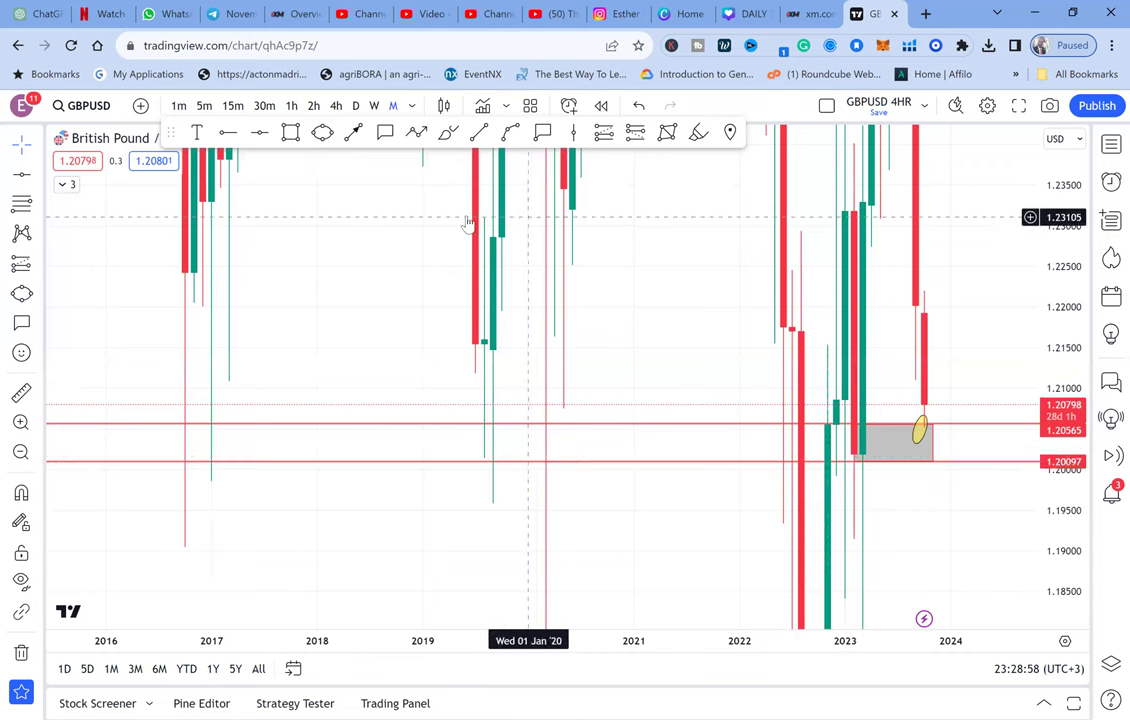
pyautogui.click(376, 108)
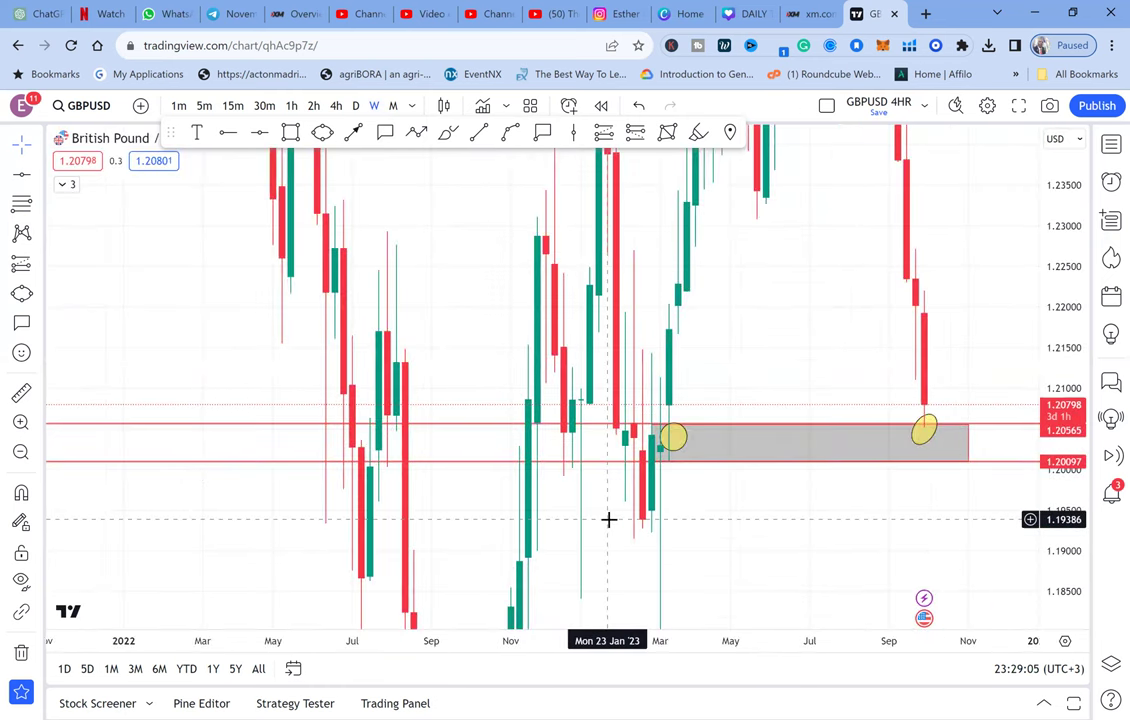
pyautogui.click(356, 108)
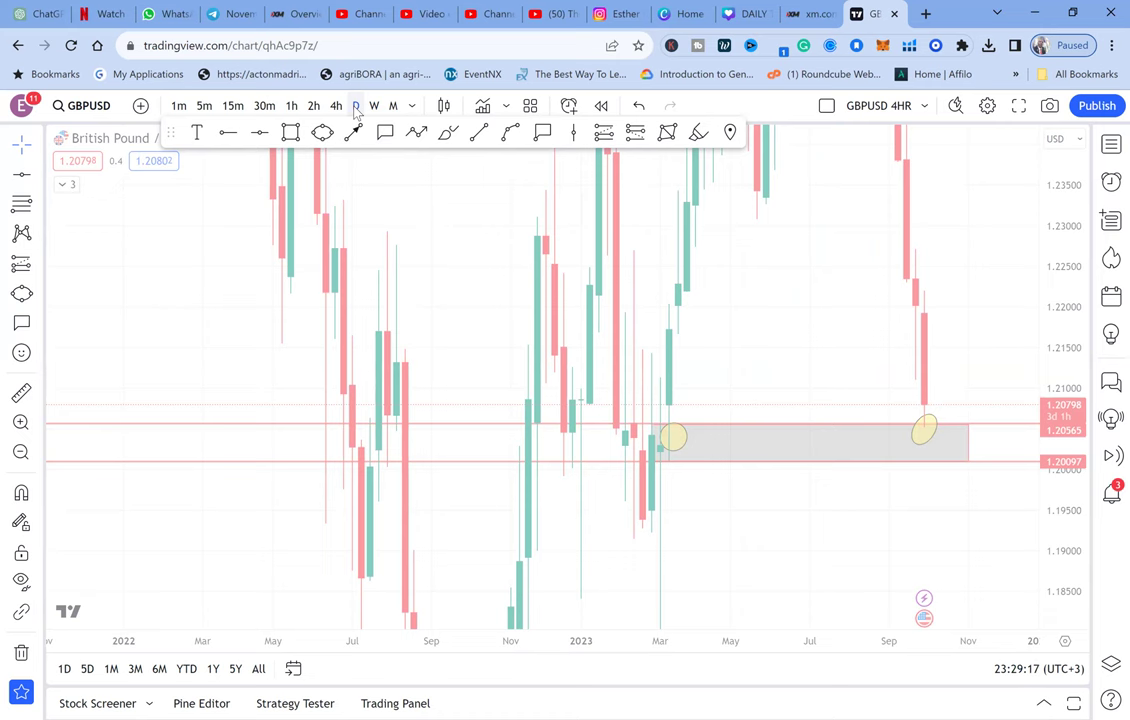
pyautogui.click(355, 106)
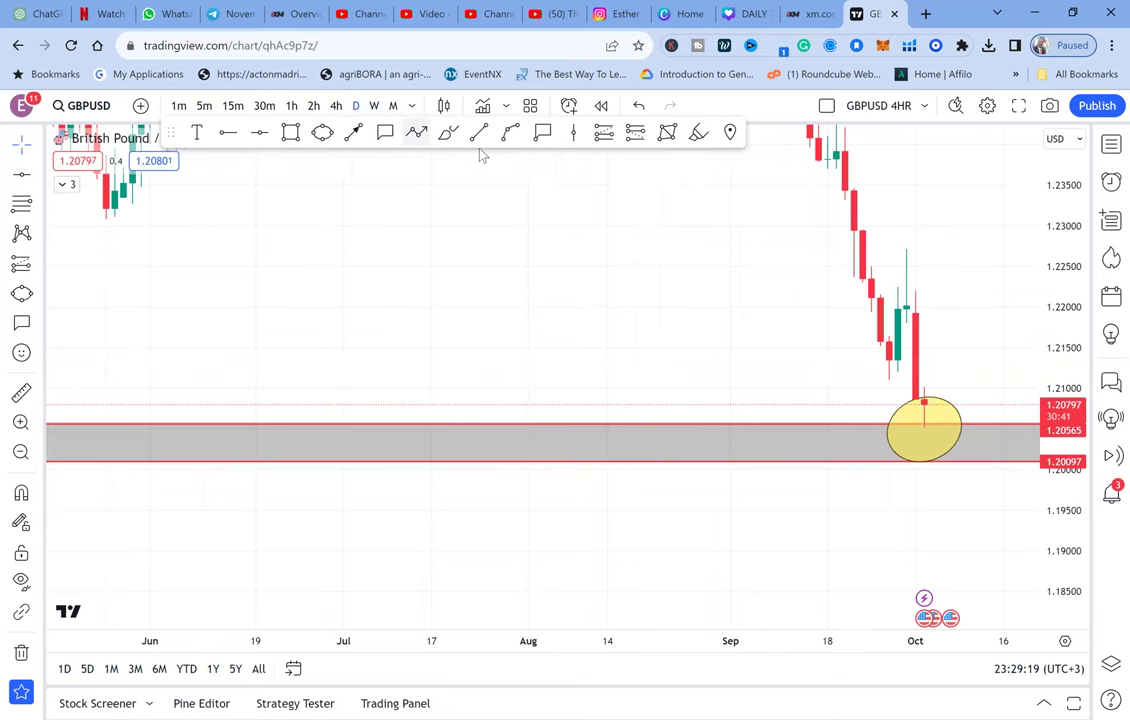
pyautogui.scroll(-5, 480, 259)
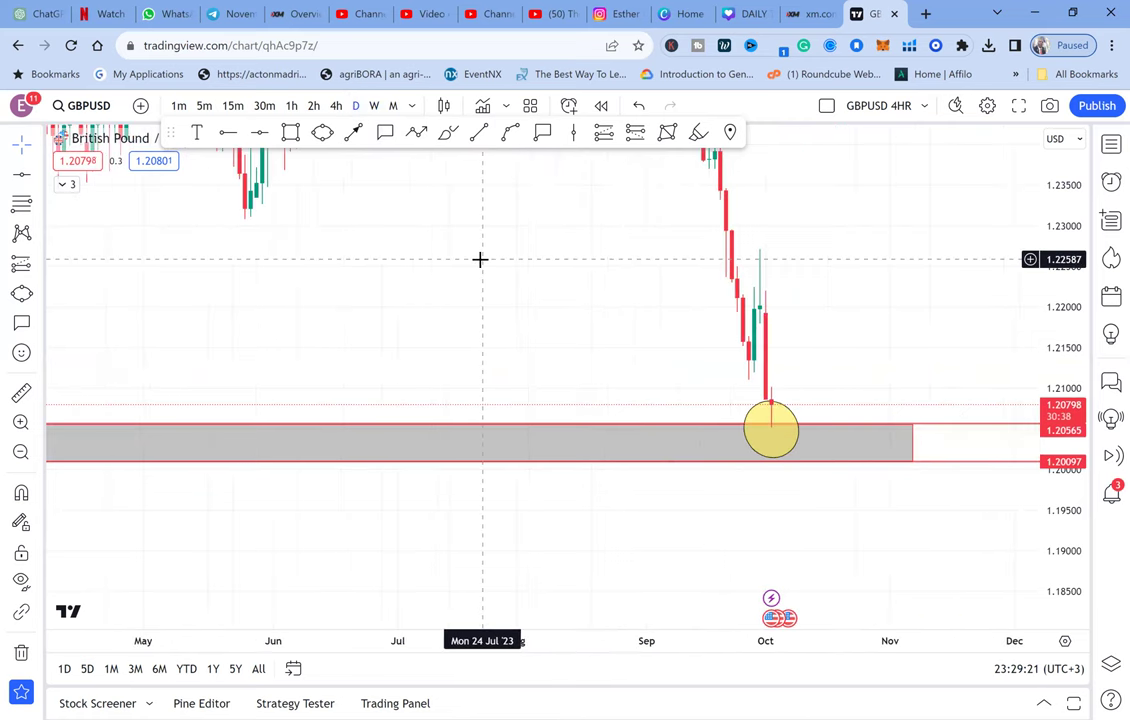
pyautogui.moveTo(612, 277); pyautogui.dragTo(654, 370)
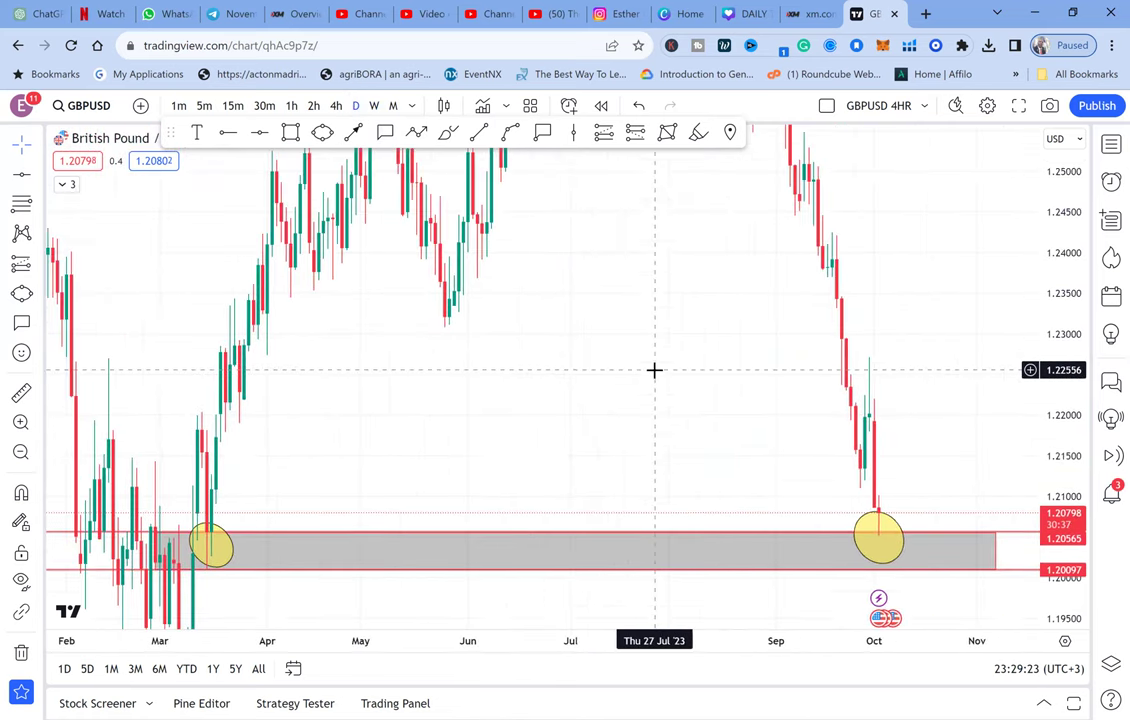
# Draw a horizontal line at about 1.31468, along the top of the mid-July 2023 peak.
pyautogui.moveTo(1060, 430); pyautogui.dragTo(994, 341)
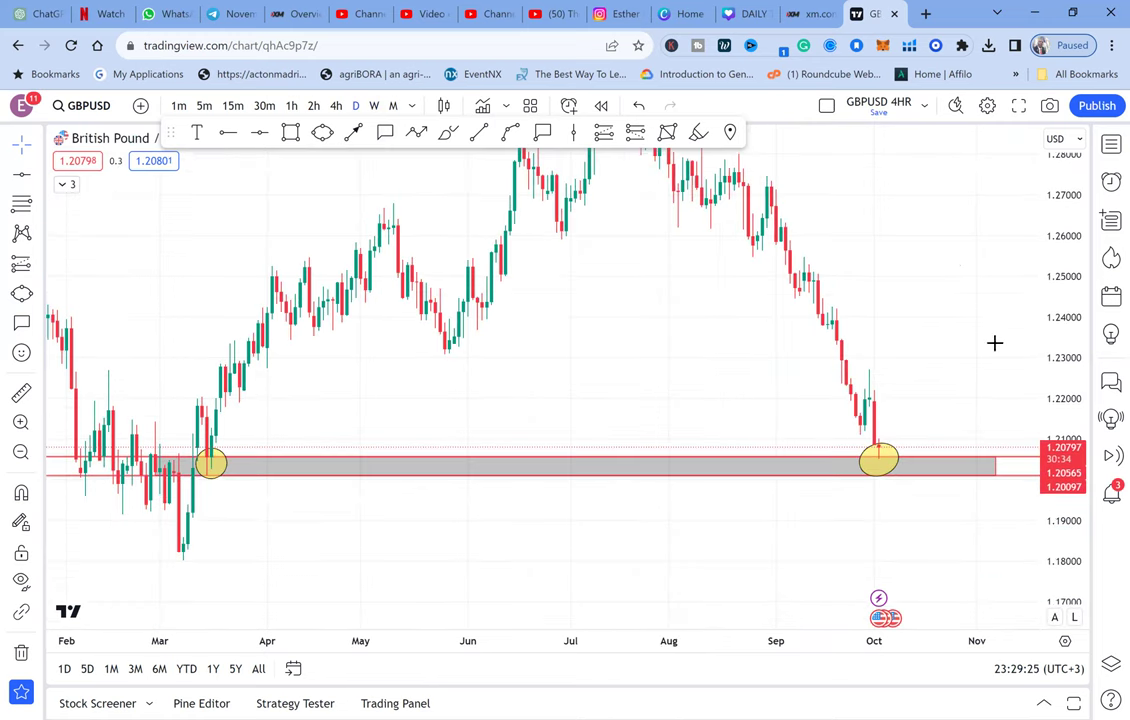
pyautogui.moveTo(946, 275); pyautogui.dragTo(940, 357)
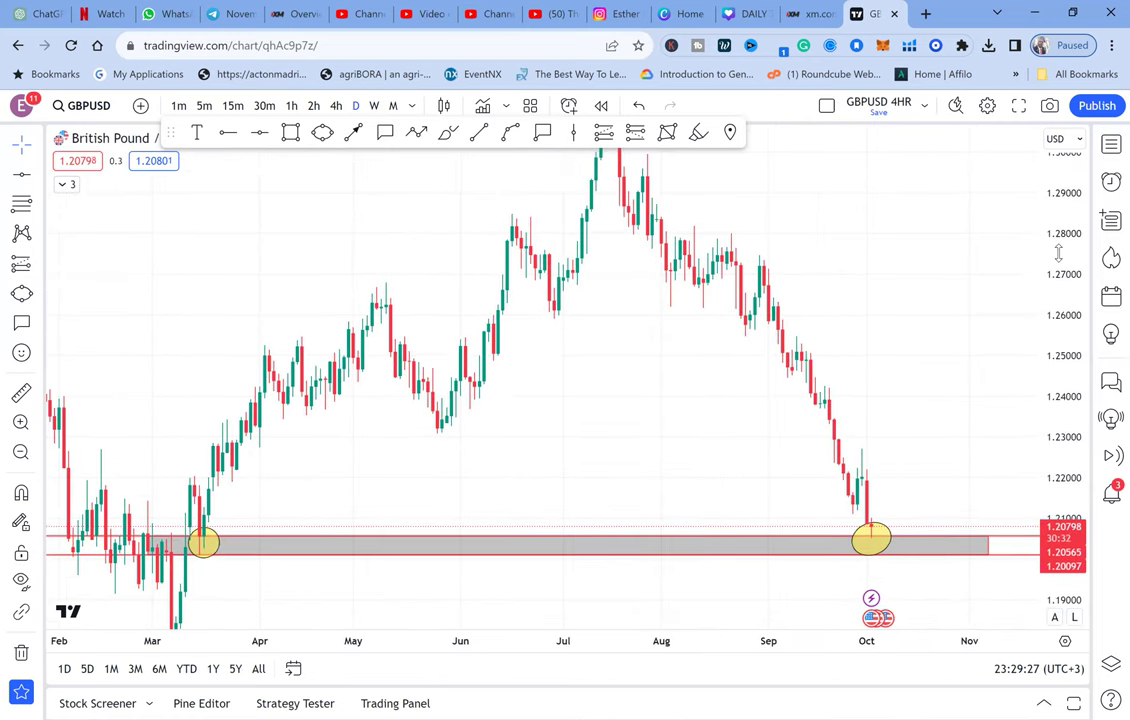
pyautogui.moveTo(1067, 323); pyautogui.dragTo(1072, 361)
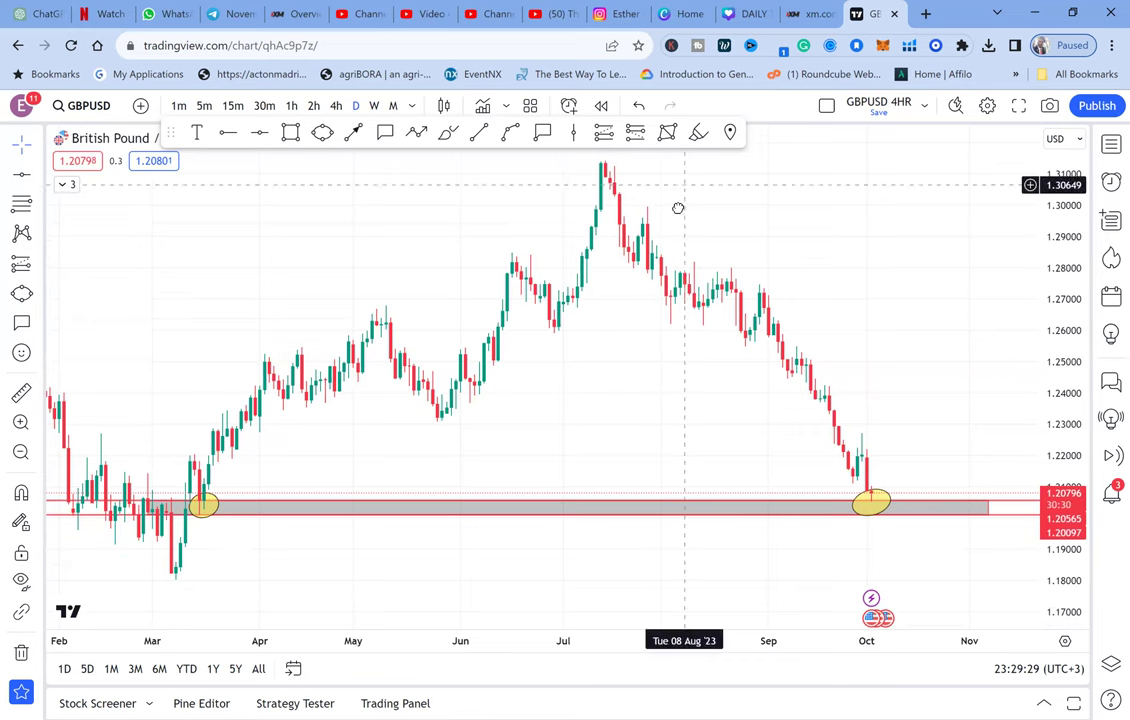
pyautogui.moveTo(676, 200); pyautogui.dragTo(668, 222)
pyautogui.click(259, 134)
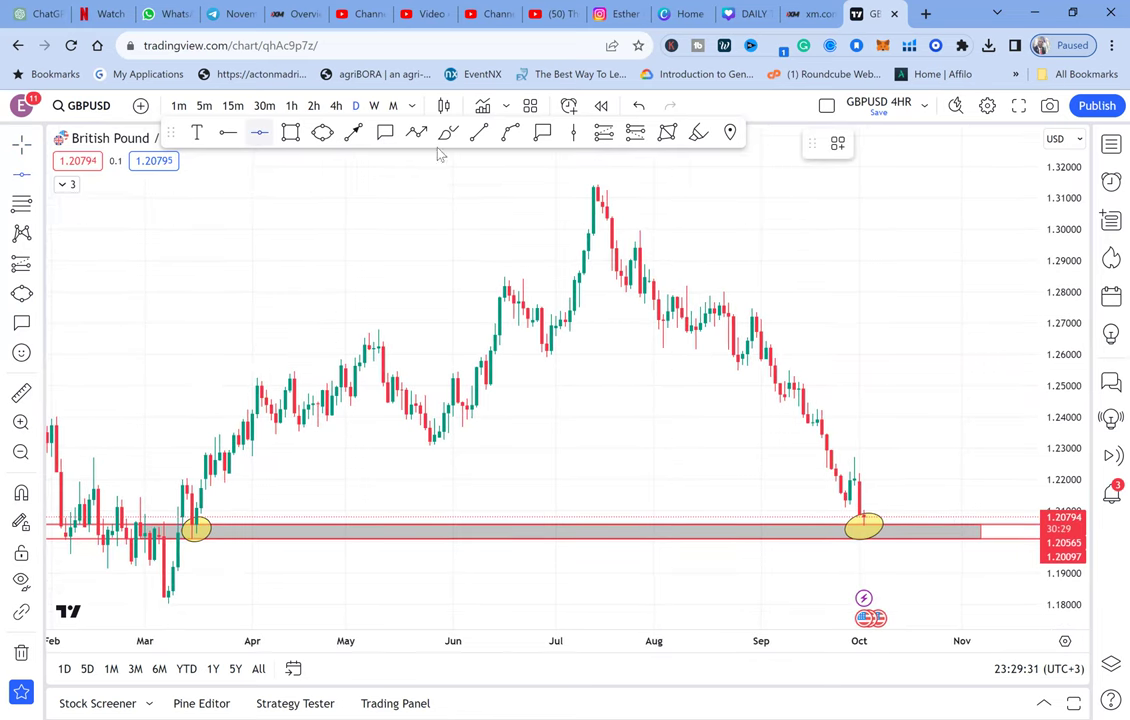
pyautogui.click(543, 184)
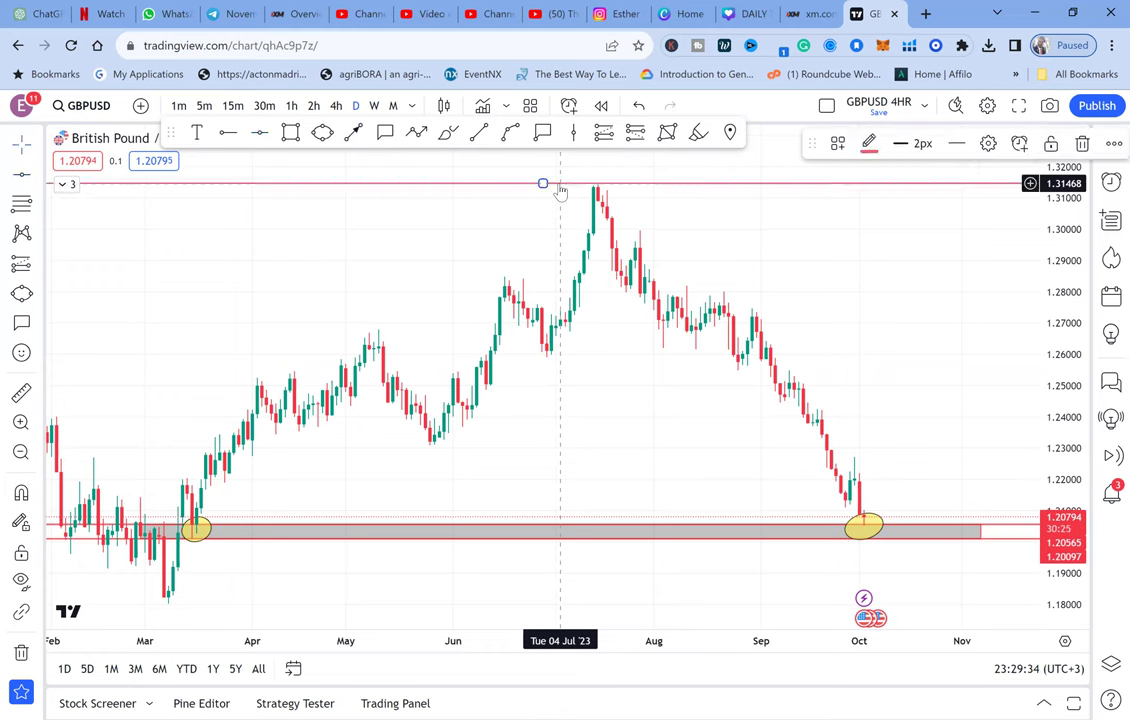
# Measure the price range from the grey zone's lower edge in early March 2023 up to the line at the July peak.
pyautogui.click(28, 396)
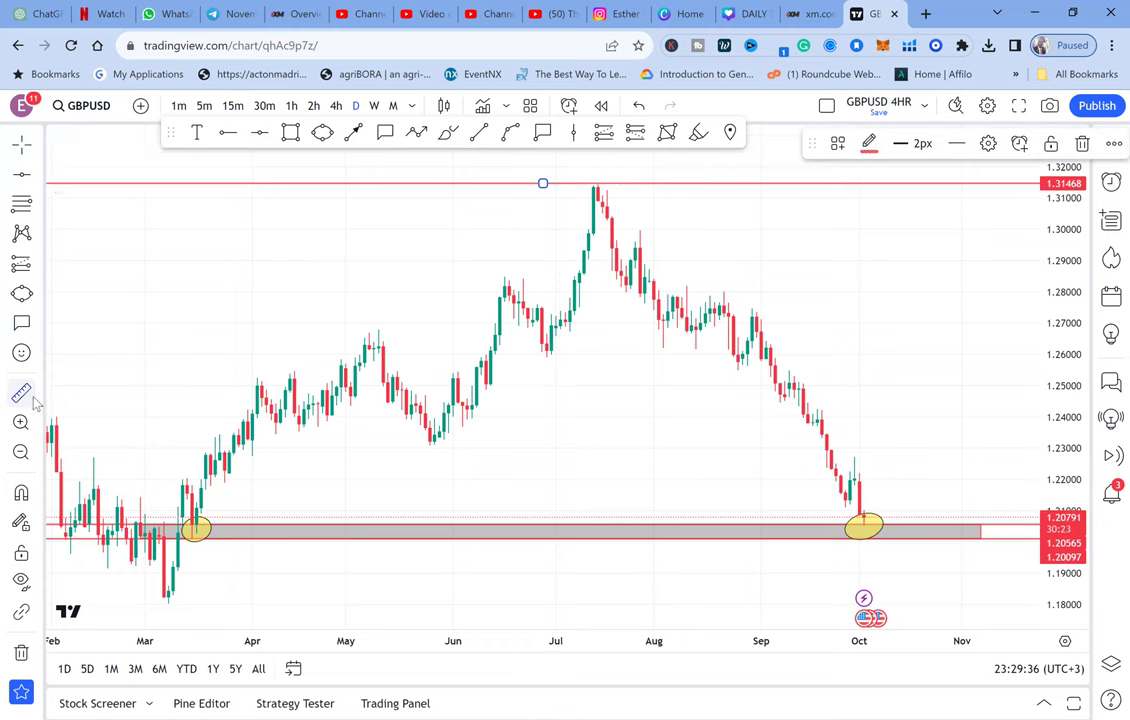
pyautogui.click(152, 537)
pyautogui.click(153, 537)
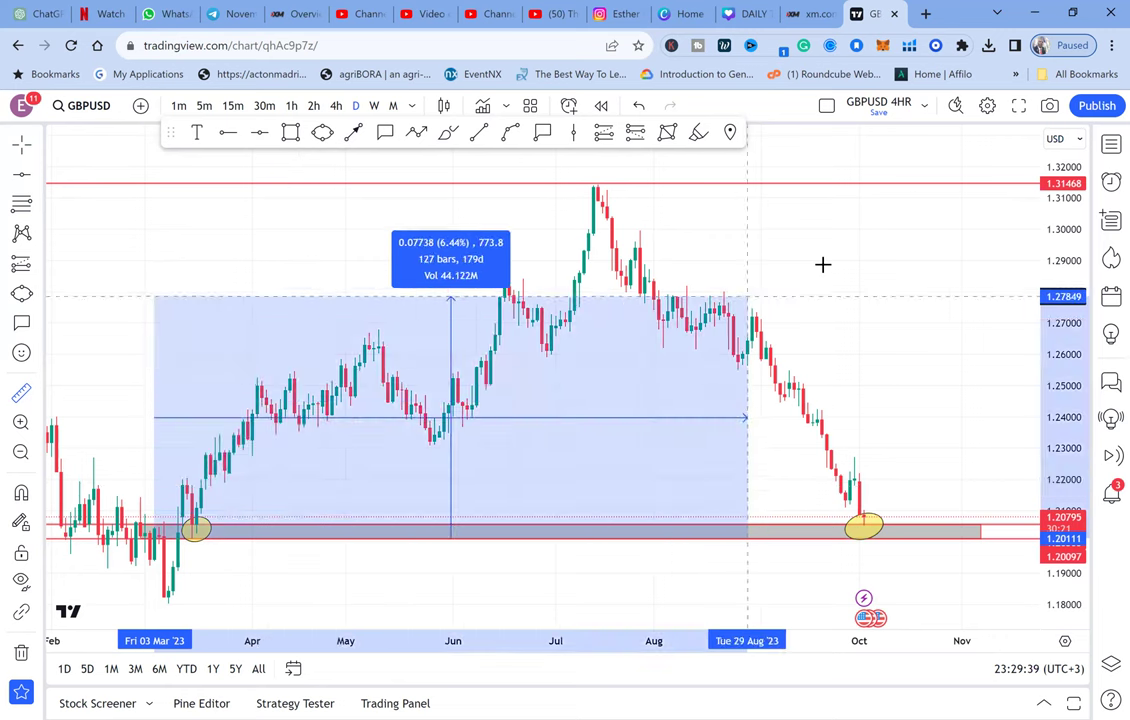
pyautogui.click(933, 184)
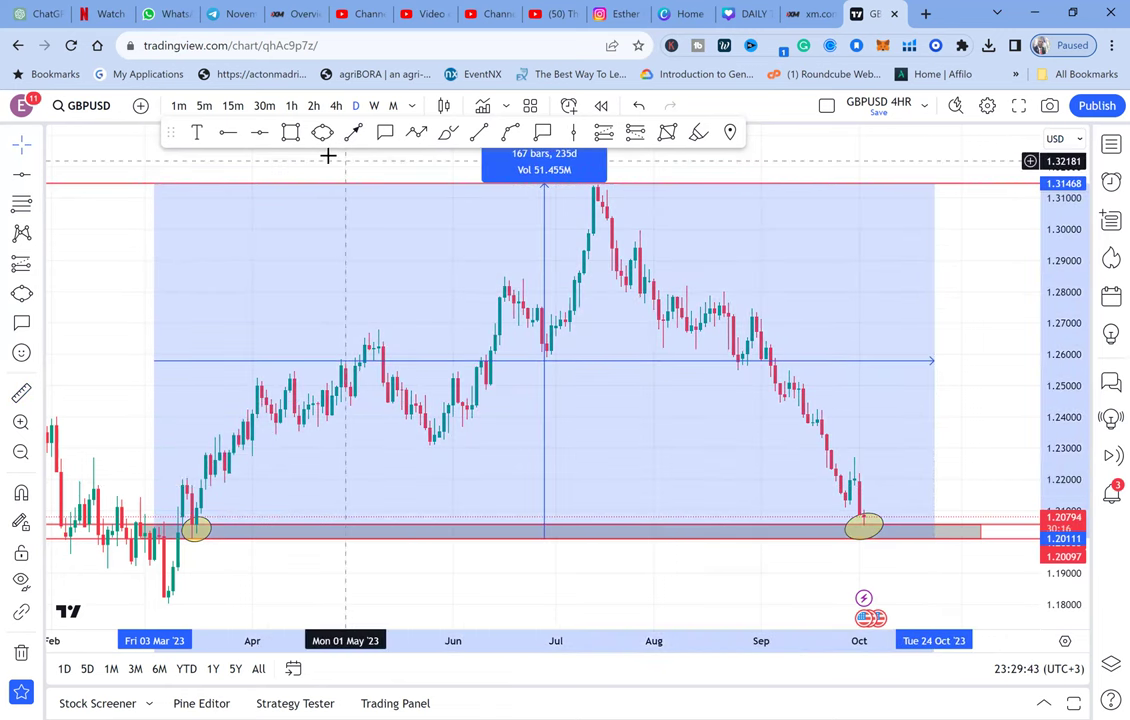
# Draw a horizontal line at the midpoint of the measured range, about 1.25816, and colour it green.
pyautogui.click(260, 133)
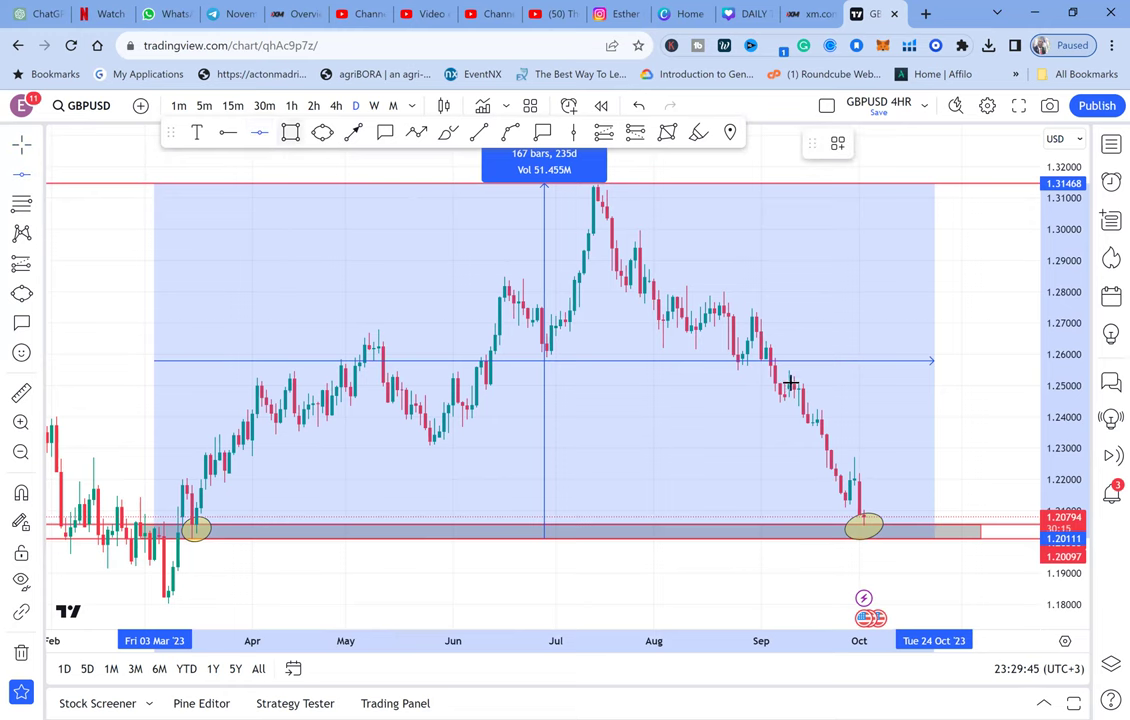
pyautogui.click(739, 360)
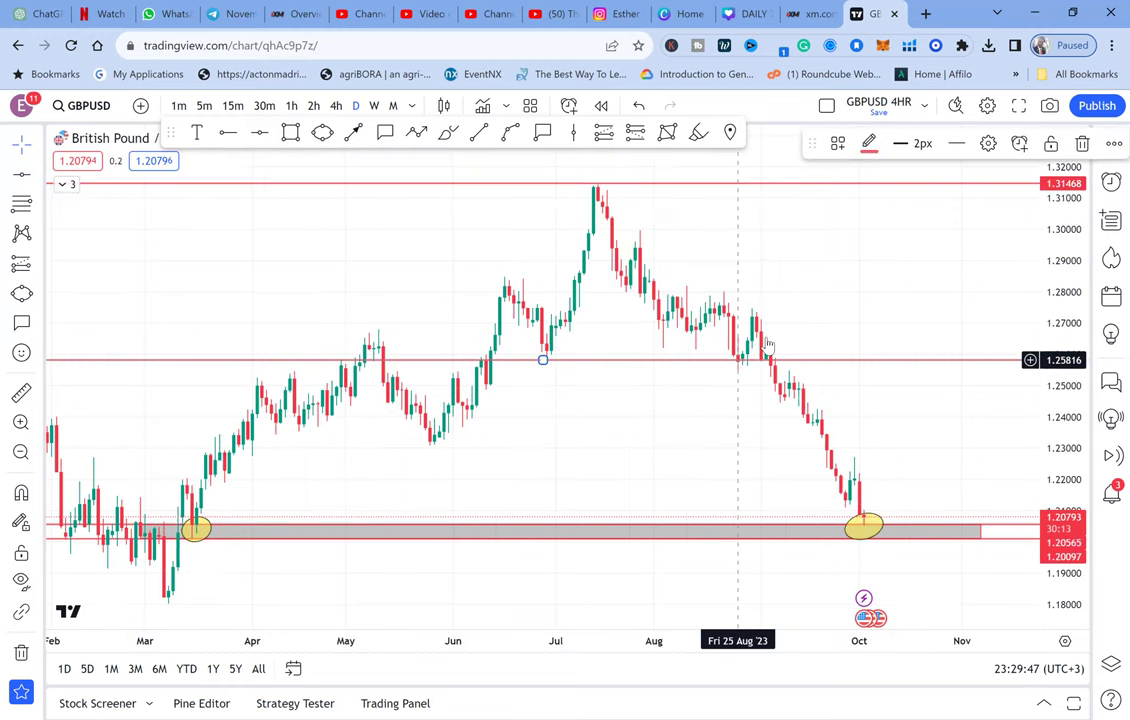
pyautogui.click(868, 145)
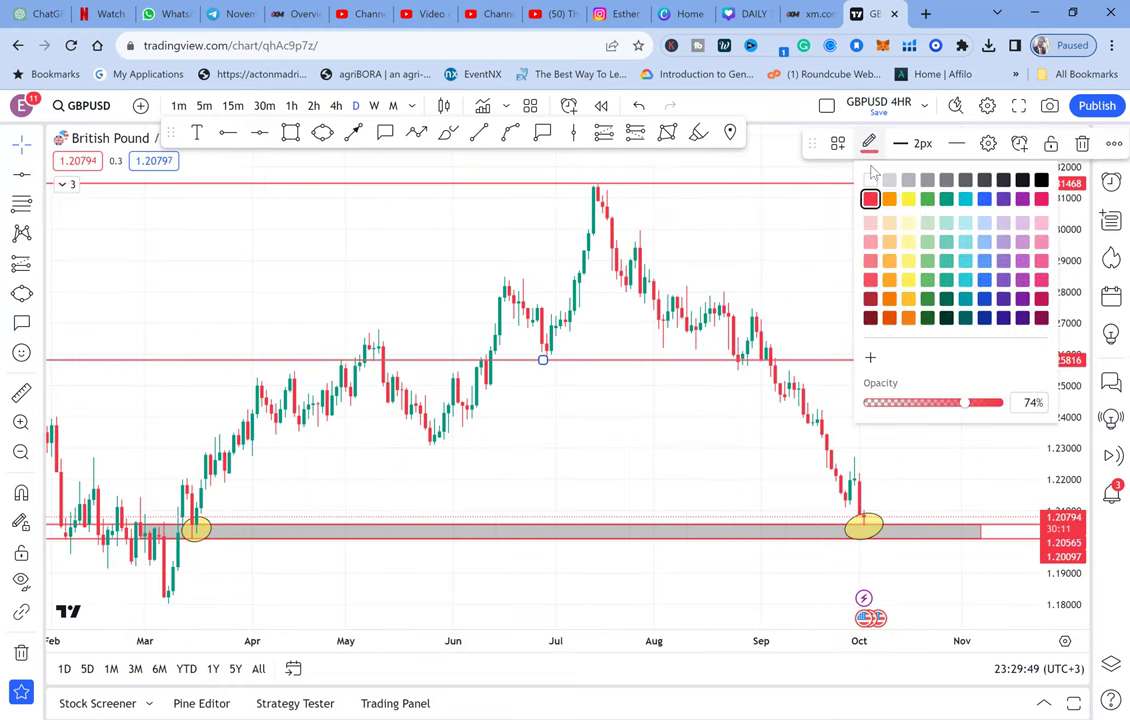
pyautogui.click(931, 202)
pyautogui.click(920, 222)
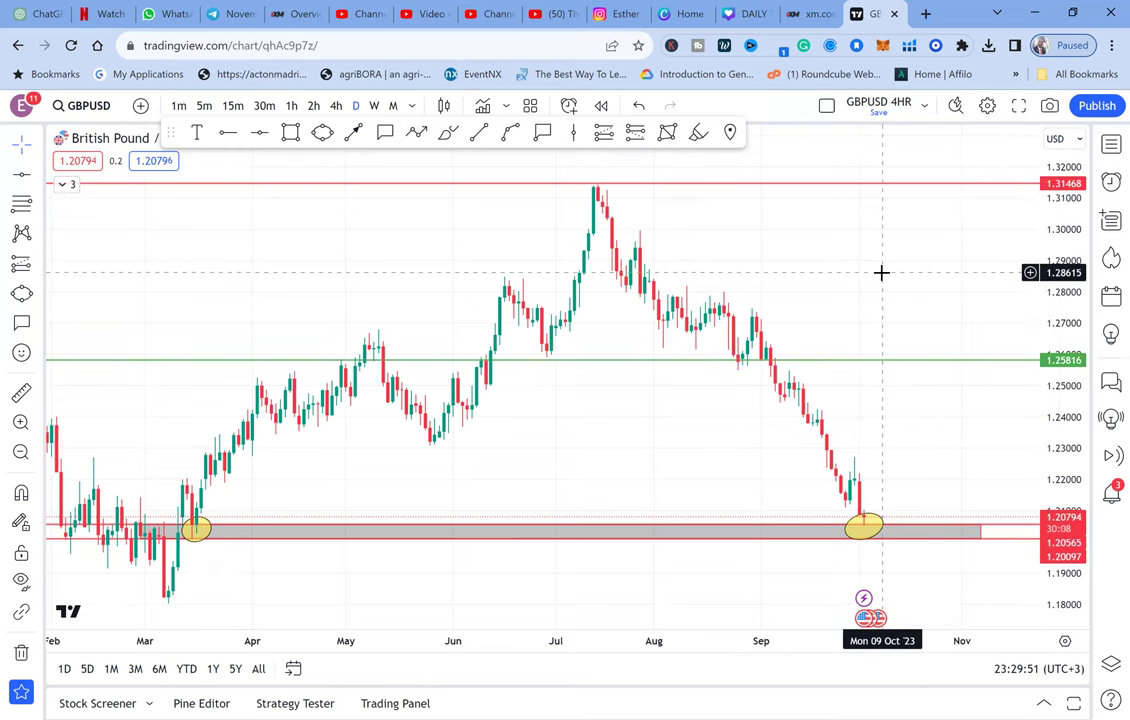
# Add a text label from the POSSIBLE DOUBLE BOTTOM template and place it inside the grey zone.
pyautogui.moveTo(880, 270); pyautogui.dragTo(834, 261)
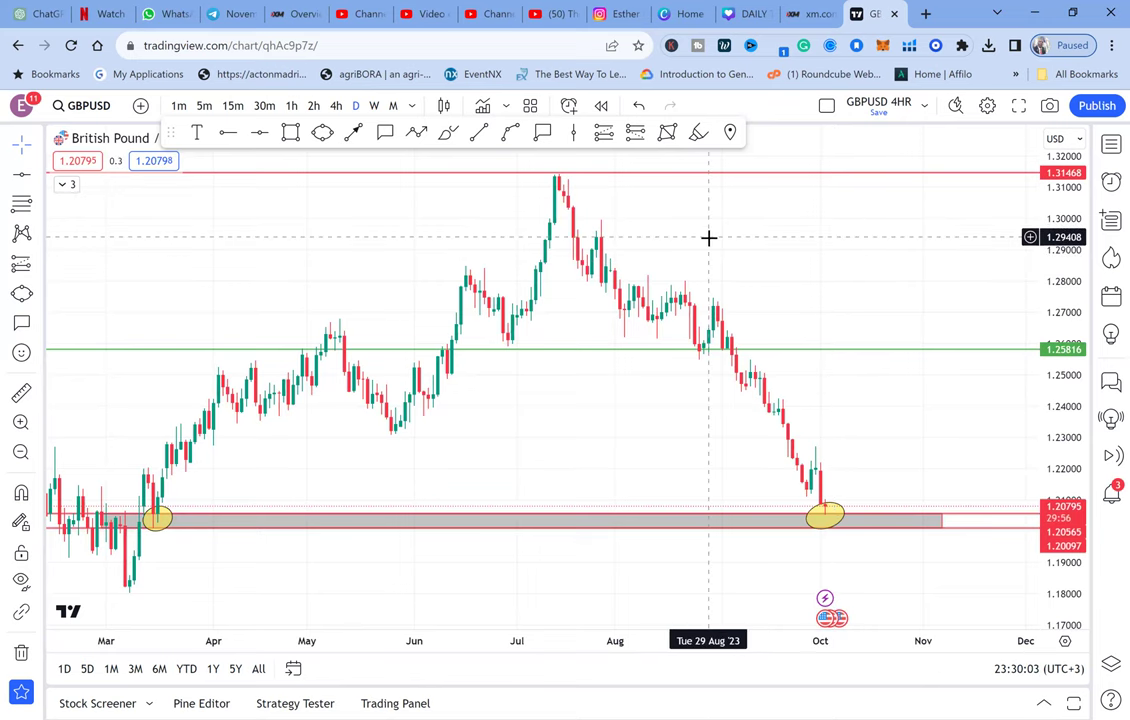
pyautogui.moveTo(704, 243); pyautogui.dragTo(678, 265)
pyautogui.click(198, 132)
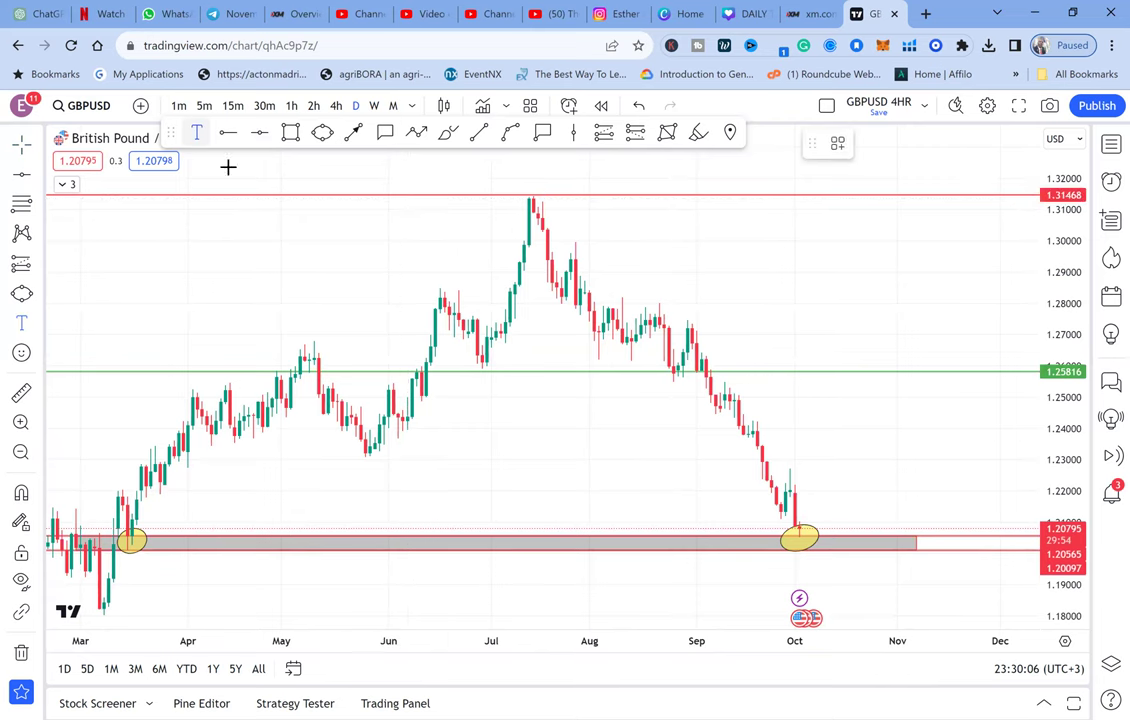
pyautogui.click(373, 546)
pyautogui.click(497, 621)
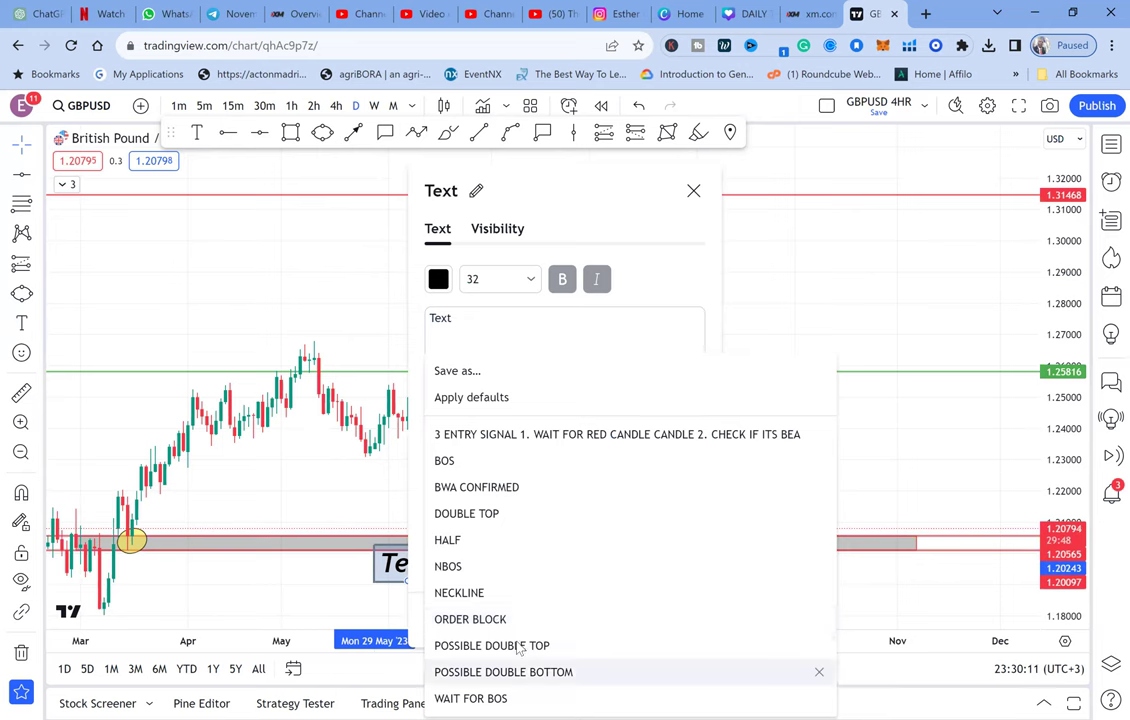
pyautogui.click(505, 672)
pyautogui.click(295, 462)
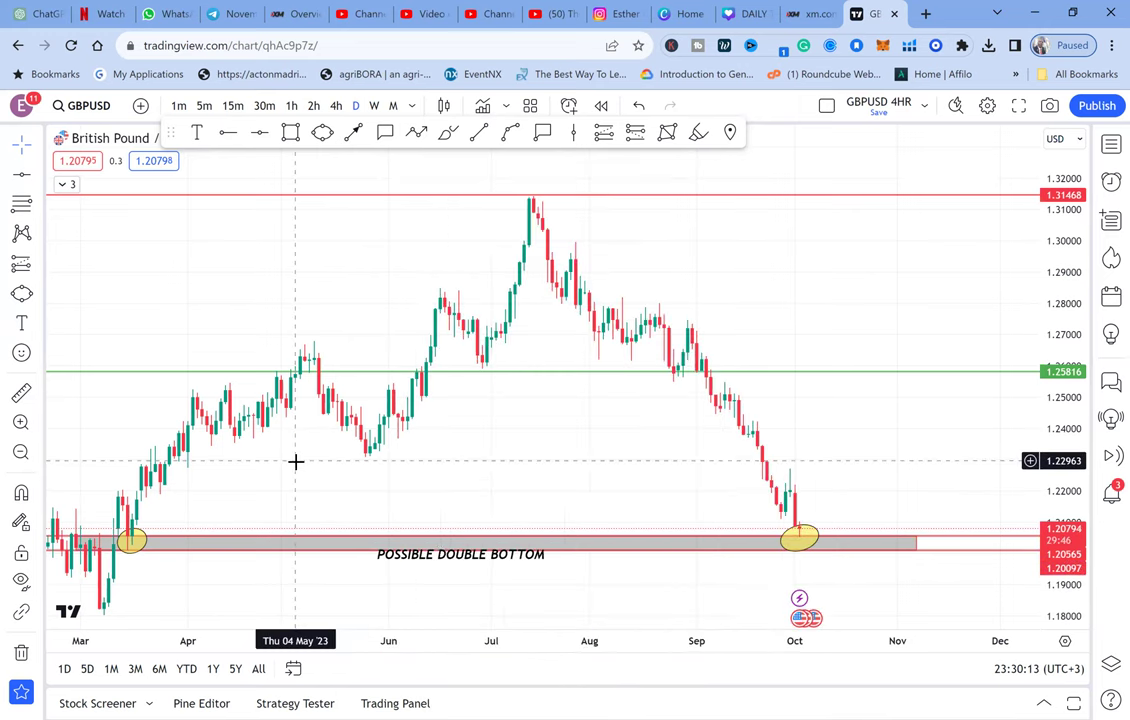
pyautogui.moveTo(465, 560); pyautogui.dragTo(449, 551)
pyautogui.click(716, 292)
# Add a text label from the NECKLINE template and centre it just above the red line at the July peak.
pyautogui.moveTo(718, 300); pyautogui.dragTo(721, 314)
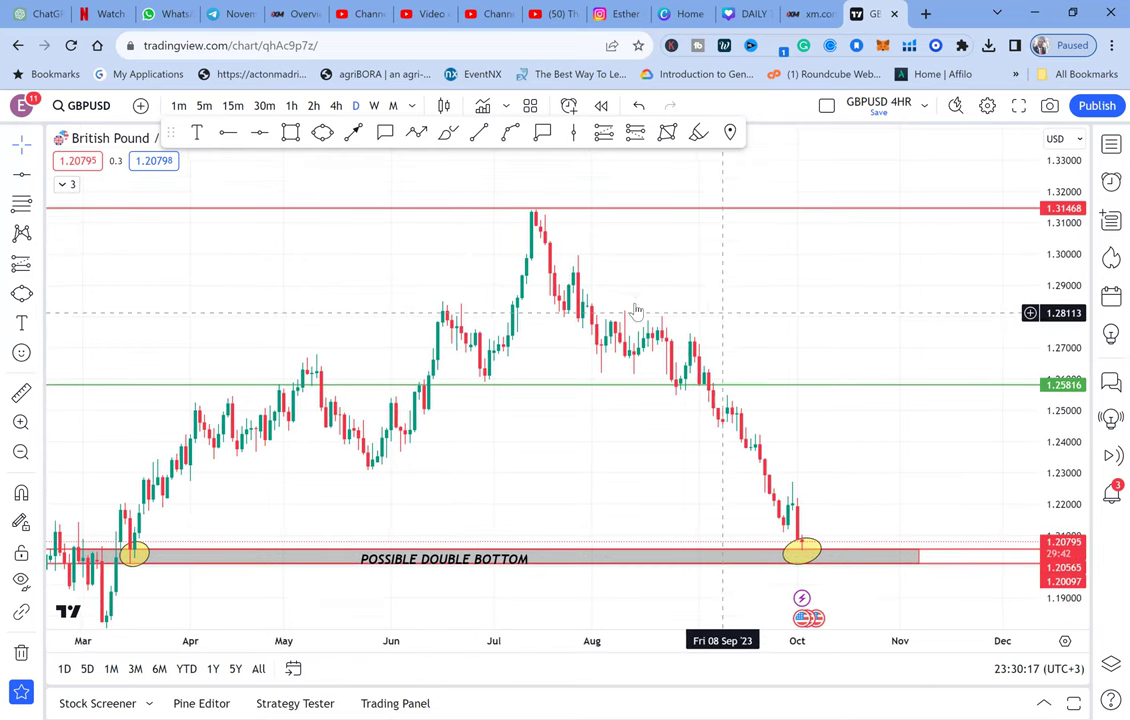
pyautogui.click(207, 142)
pyautogui.click(506, 194)
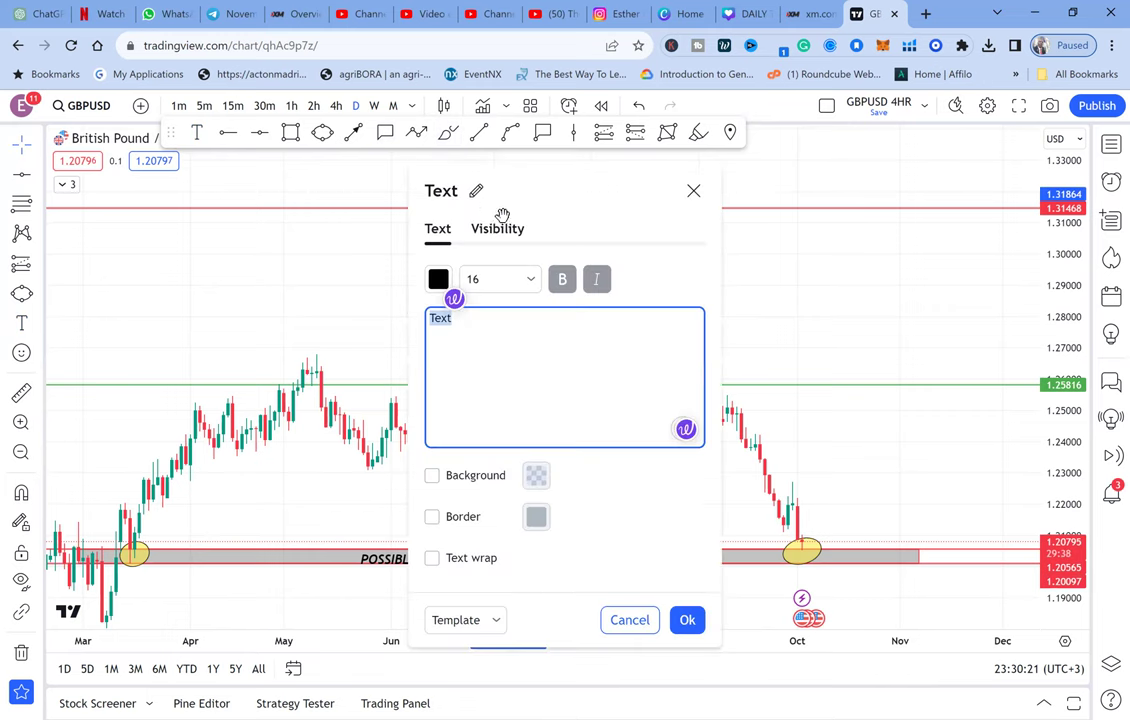
pyautogui.click(497, 621)
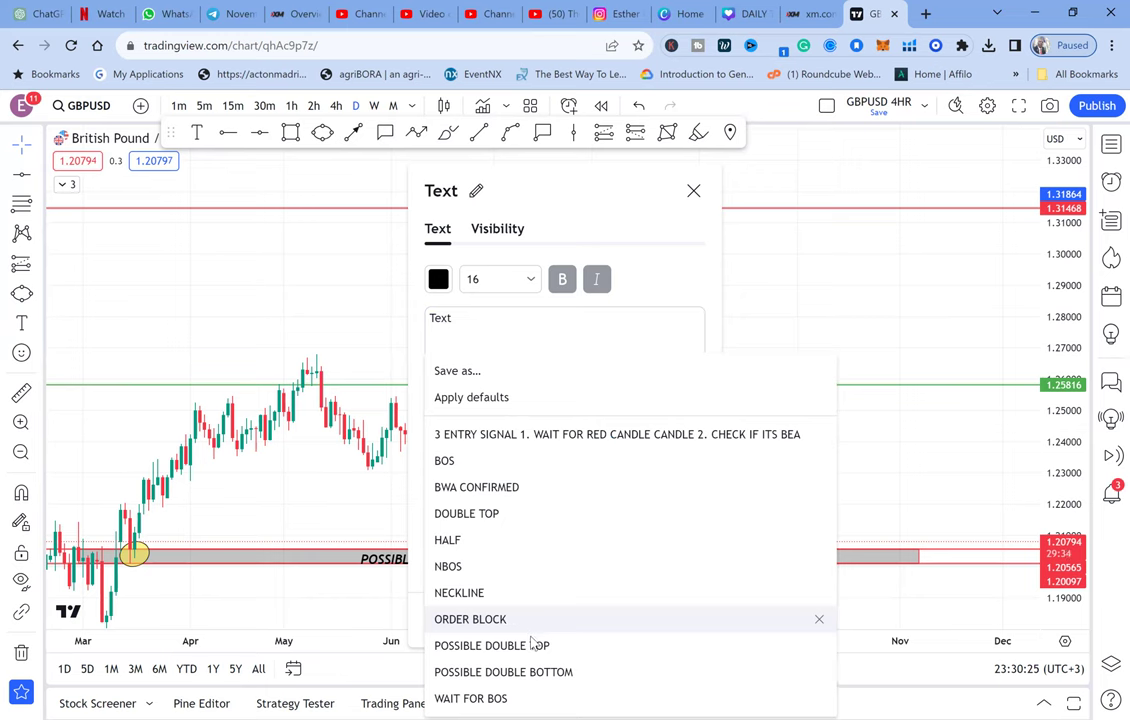
pyautogui.click(462, 593)
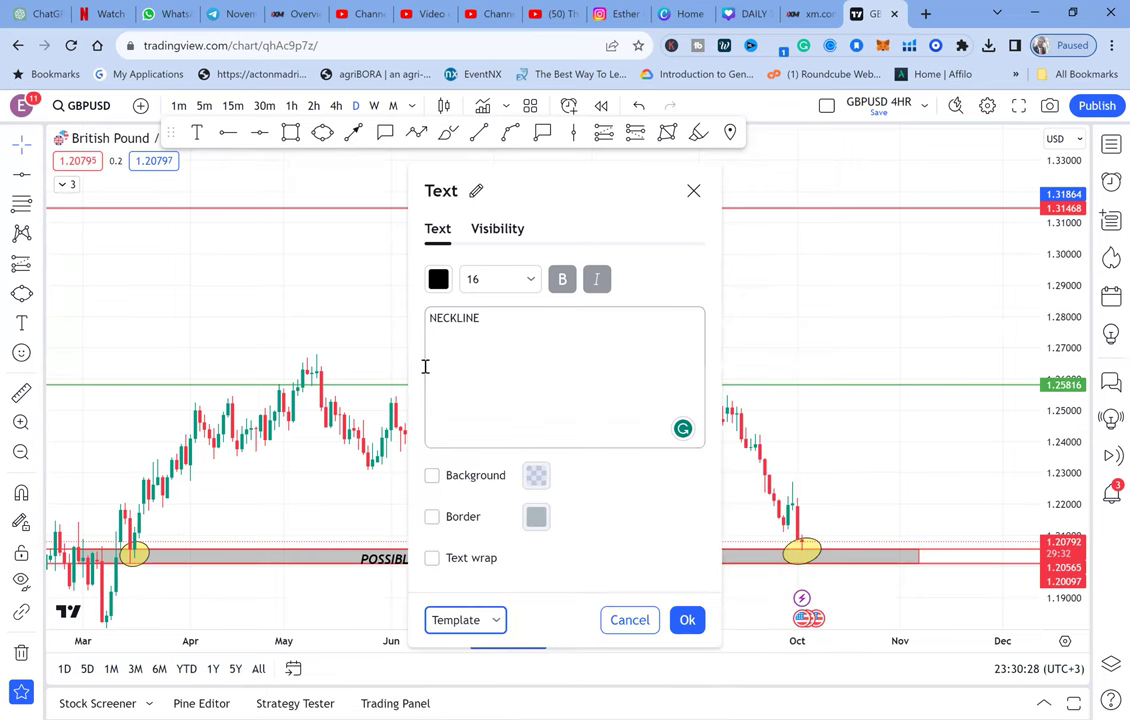
pyautogui.click(499, 230)
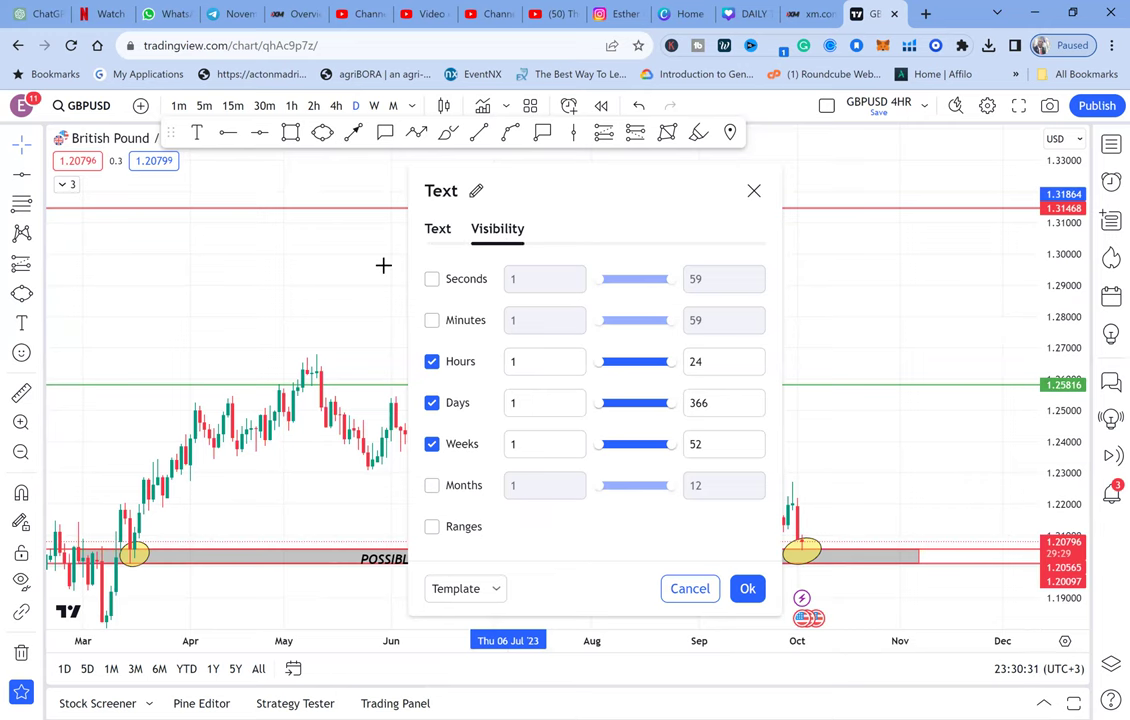
pyautogui.press('Return')
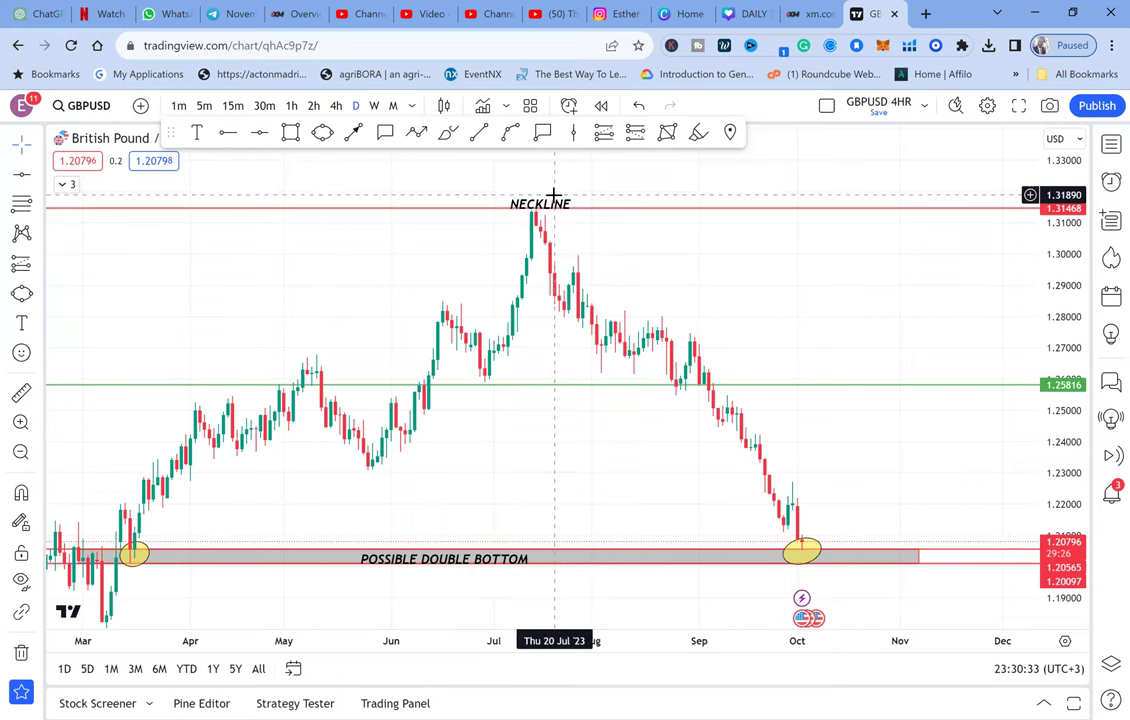
pyautogui.moveTo(537, 202); pyautogui.dragTo(523, 198)
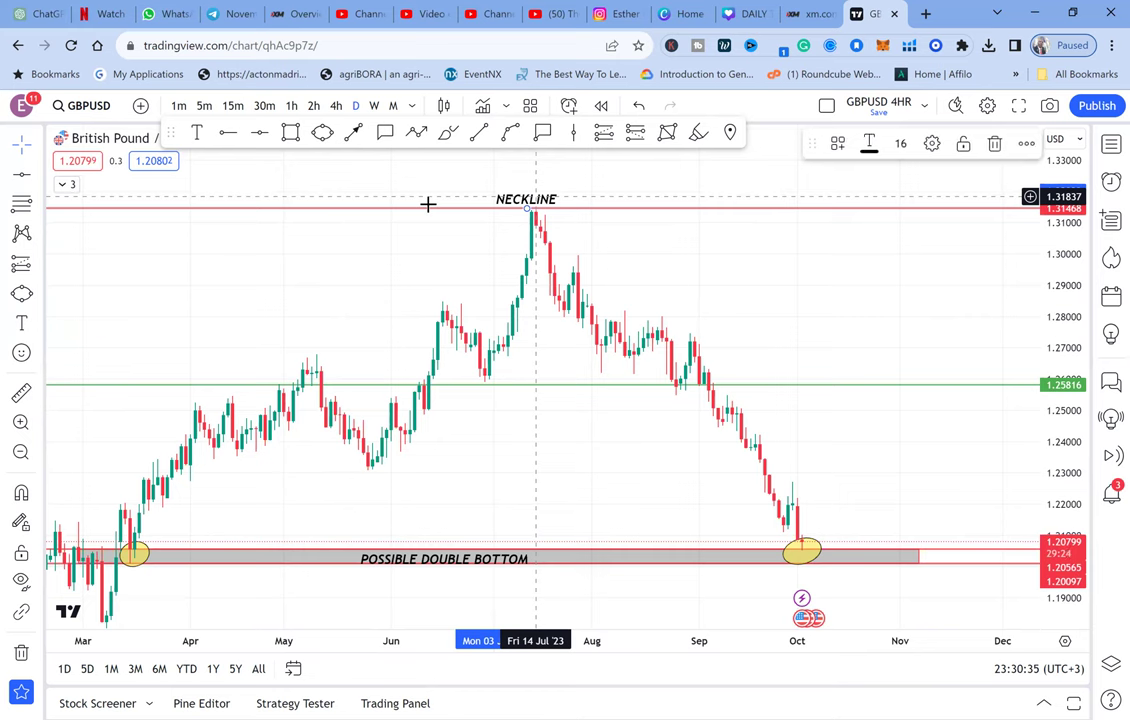
# Add a text label from the HALF template and place it just above the green midpoint line near early October 2023.
pyautogui.click(199, 136)
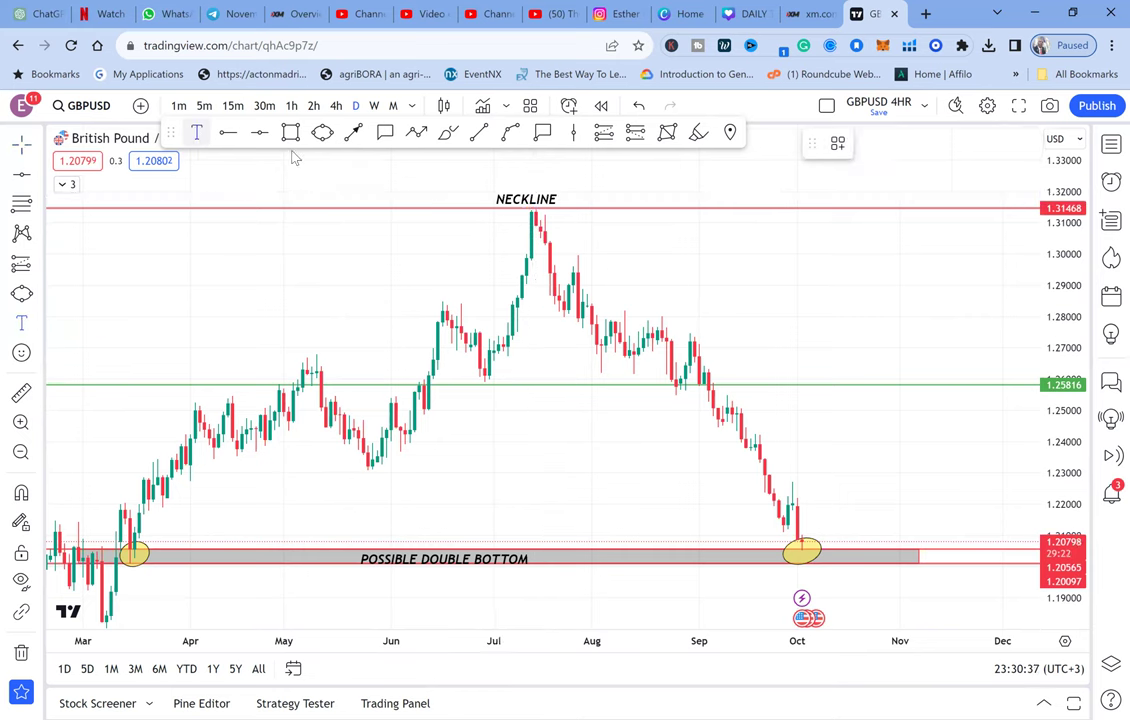
pyautogui.click(822, 373)
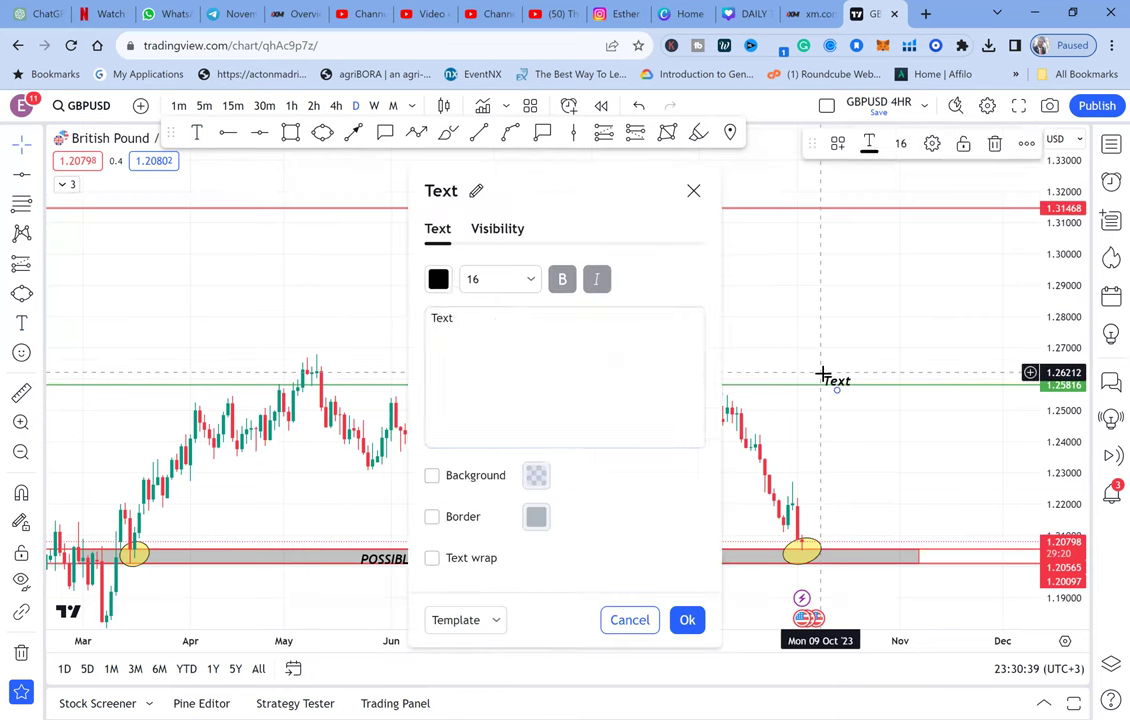
pyautogui.click(505, 621)
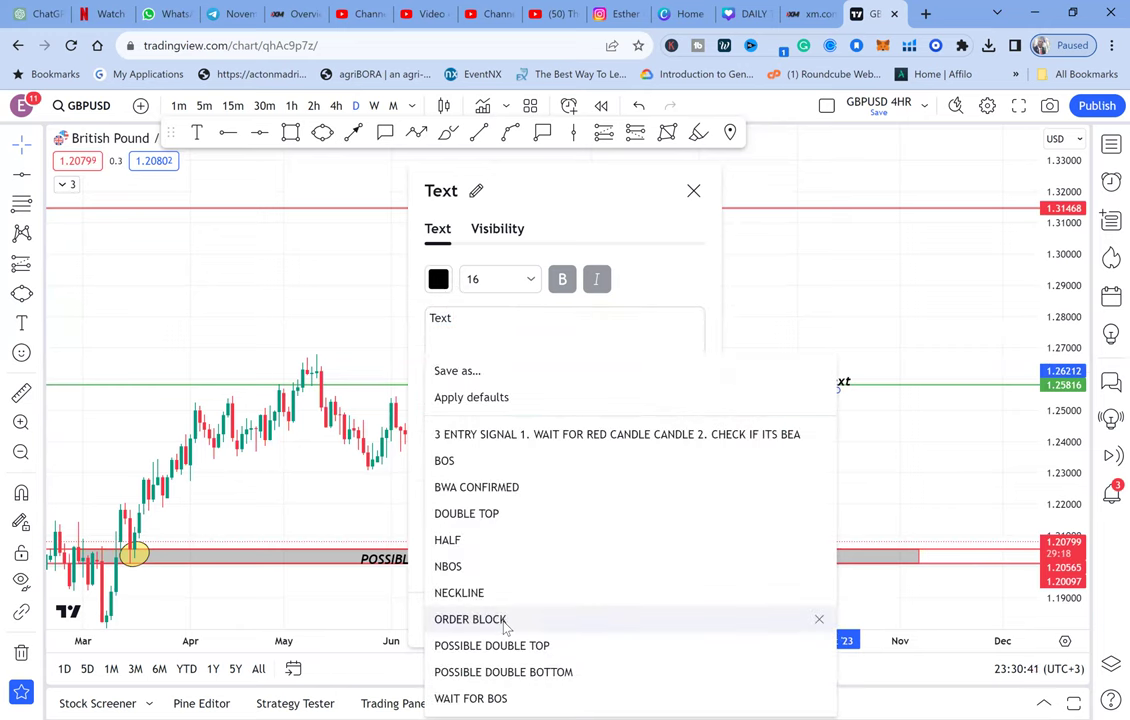
pyautogui.click(456, 546)
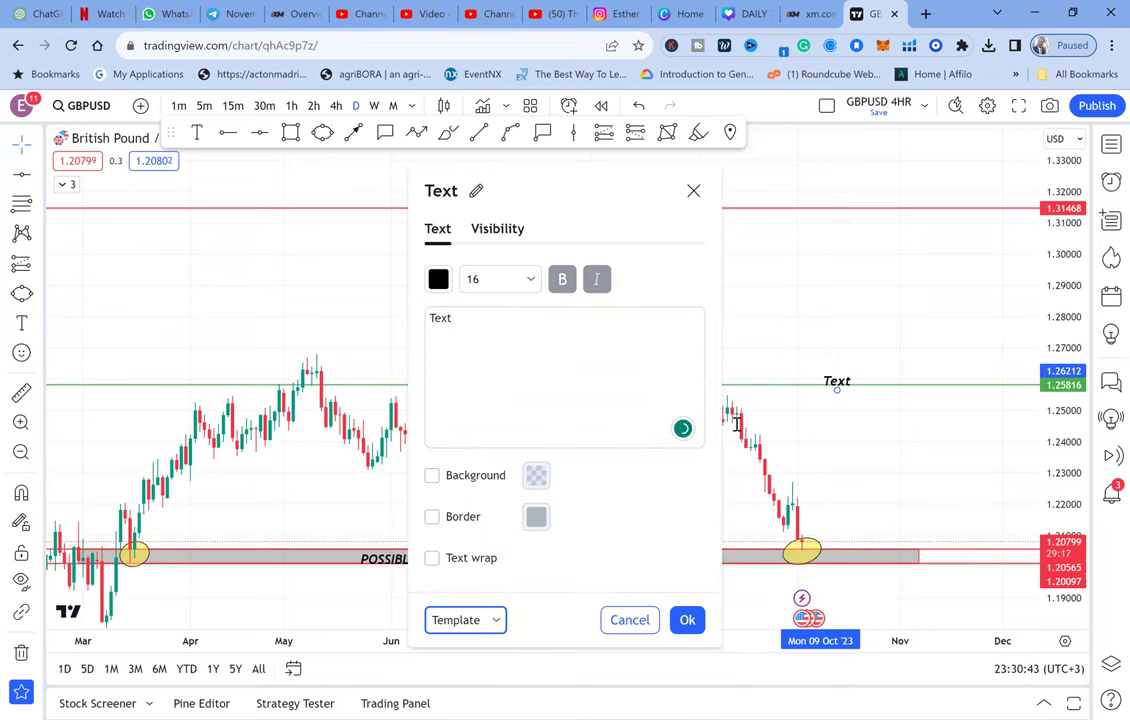
pyautogui.moveTo(838, 385); pyautogui.dragTo(807, 374)
# Draw an ellipse around the early September 2023 candles that cross below the green midpoint line.
pyautogui.moveTo(854, 454); pyautogui.dragTo(823, 420)
pyautogui.scroll(-2, 825, 420)
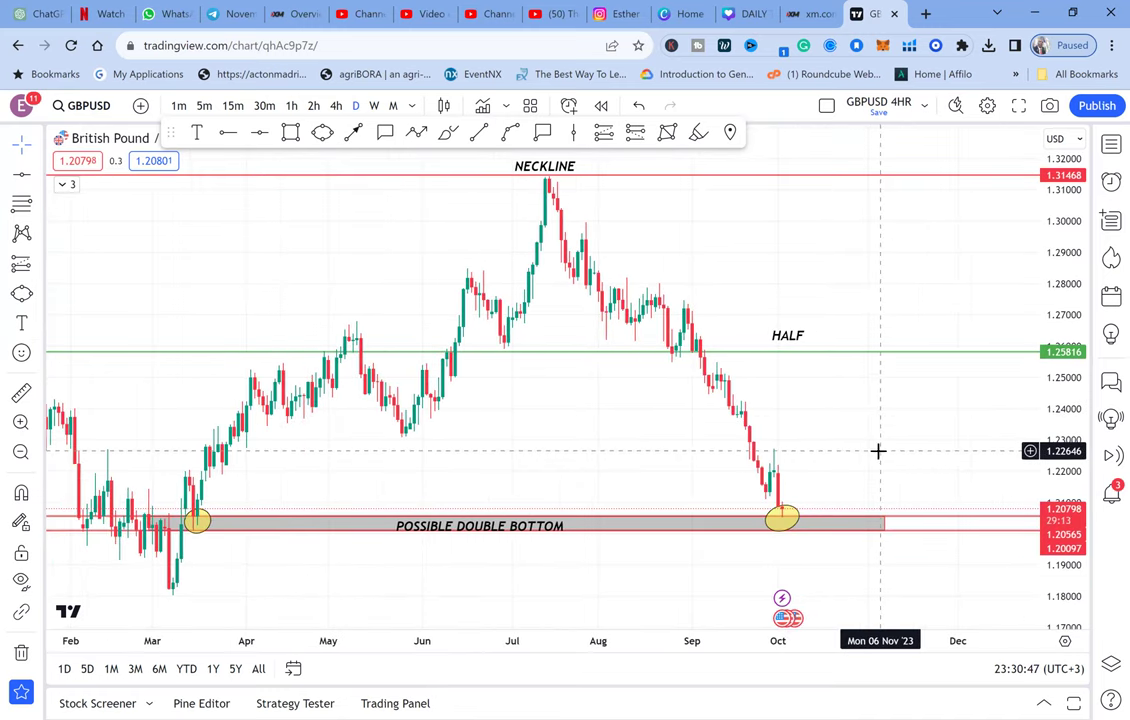
pyautogui.moveTo(878, 451); pyautogui.dragTo(840, 434)
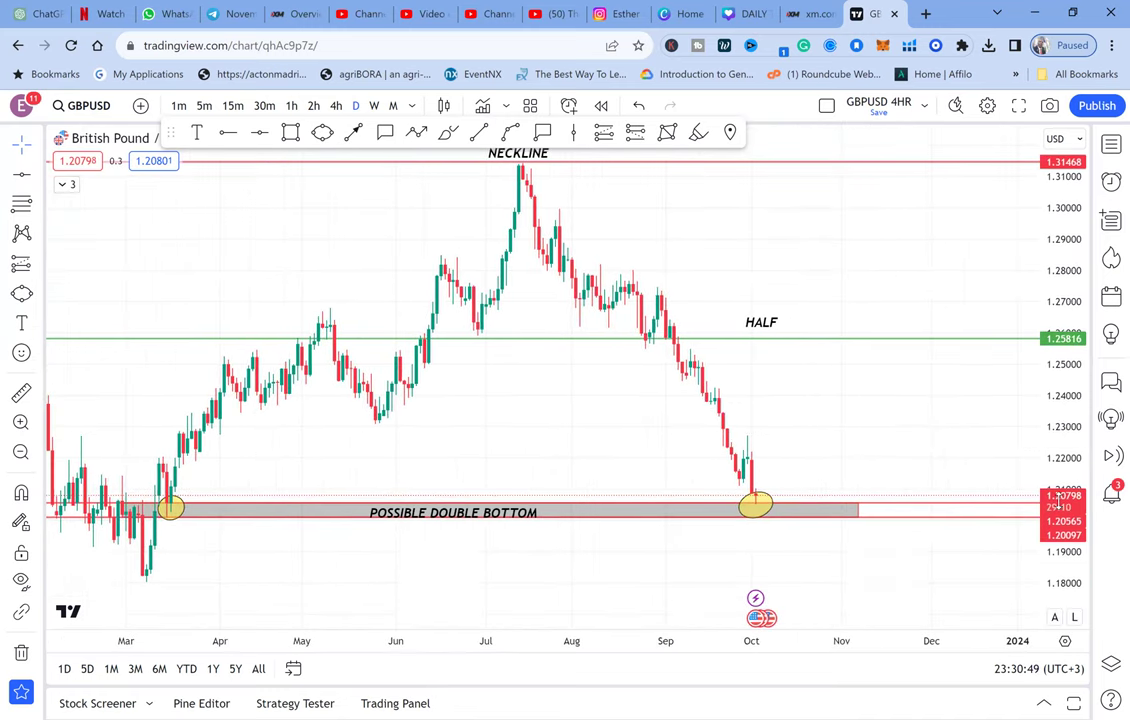
pyautogui.scroll(2, 1046, 450)
pyautogui.scroll(1, 926, 441)
pyautogui.scroll(-1, 926, 441)
pyautogui.moveTo(784, 443); pyautogui.dragTo(822, 520)
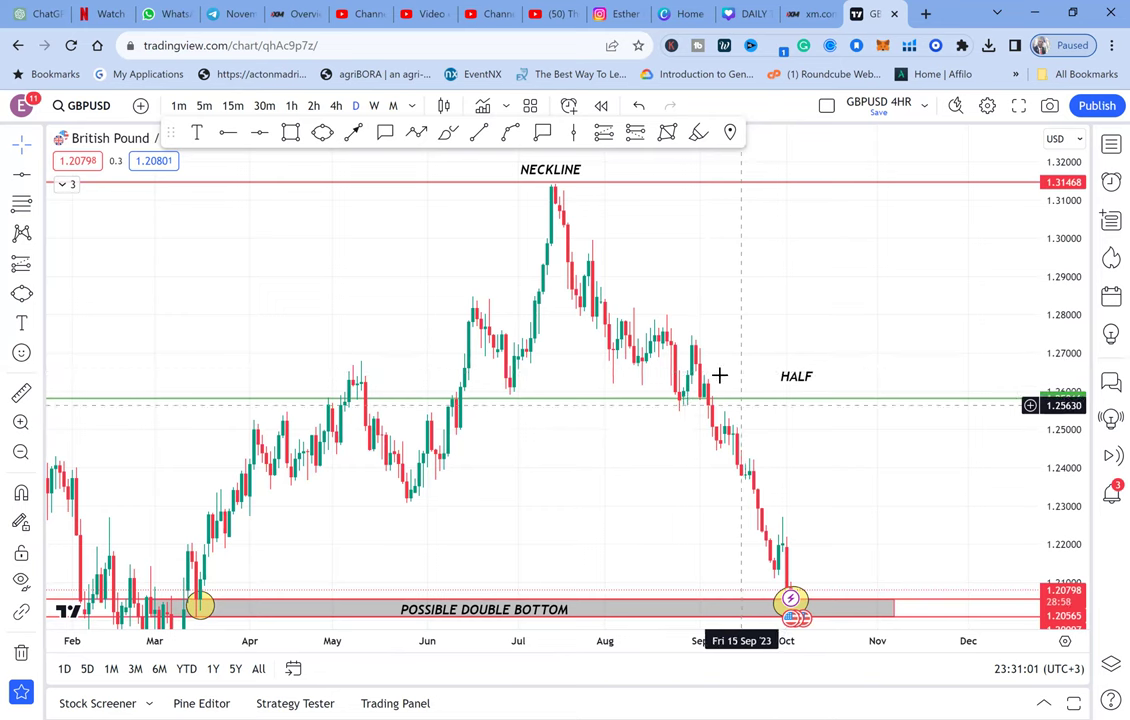
pyautogui.click(322, 132)
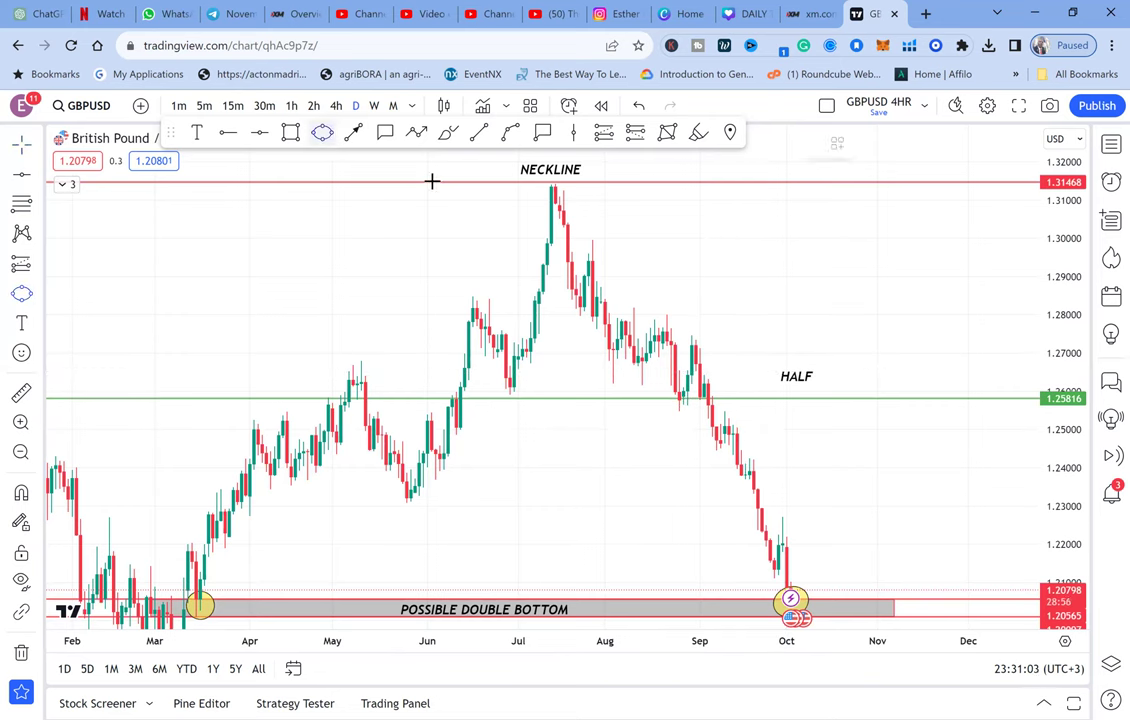
pyautogui.click(686, 386)
pyautogui.click(729, 411)
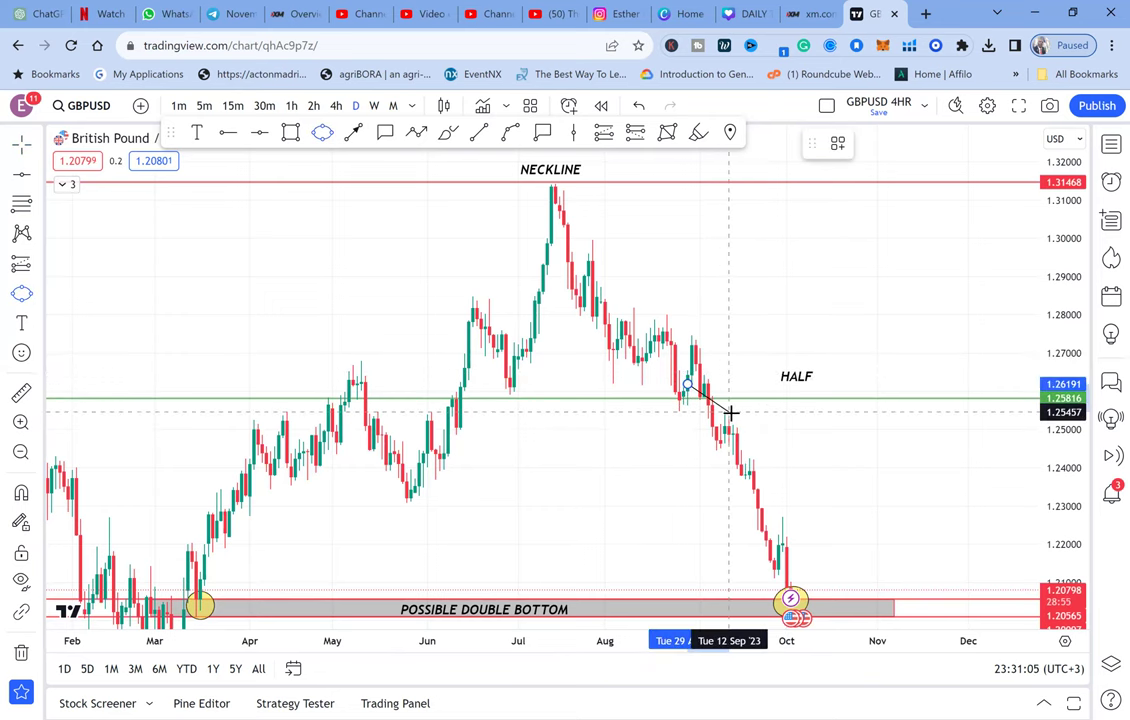
pyautogui.click(723, 428)
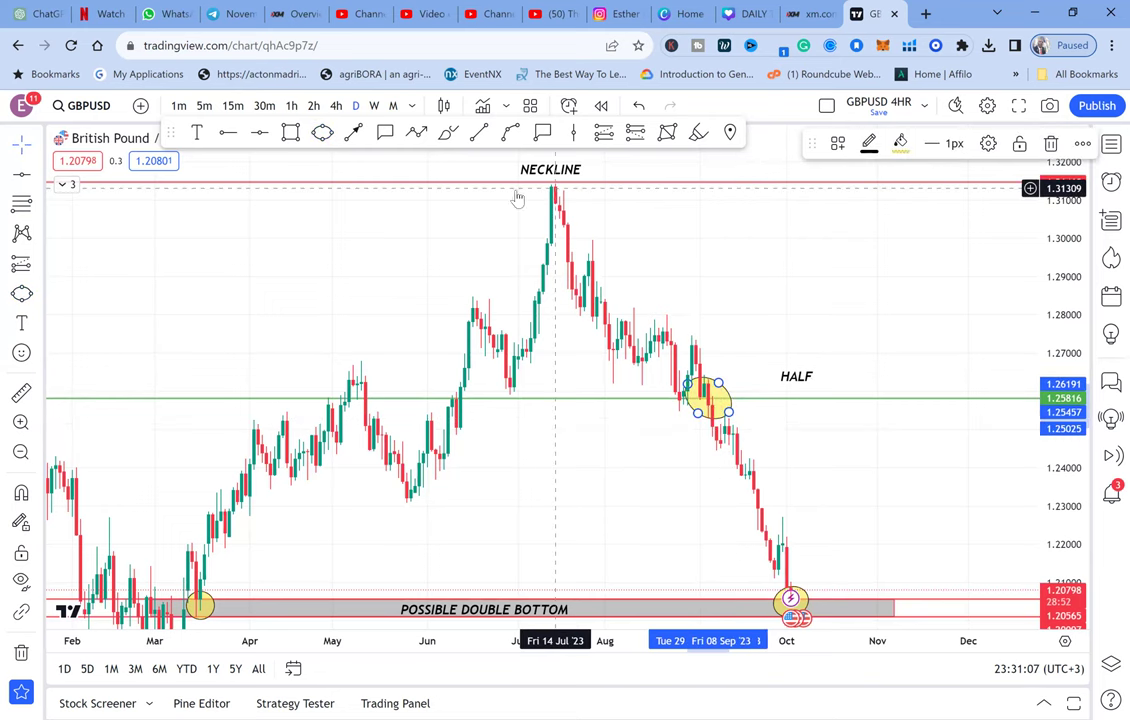
# Add a callout reading RBS that points to the early September ellipse on the green midpoint line.
pyautogui.click(385, 132)
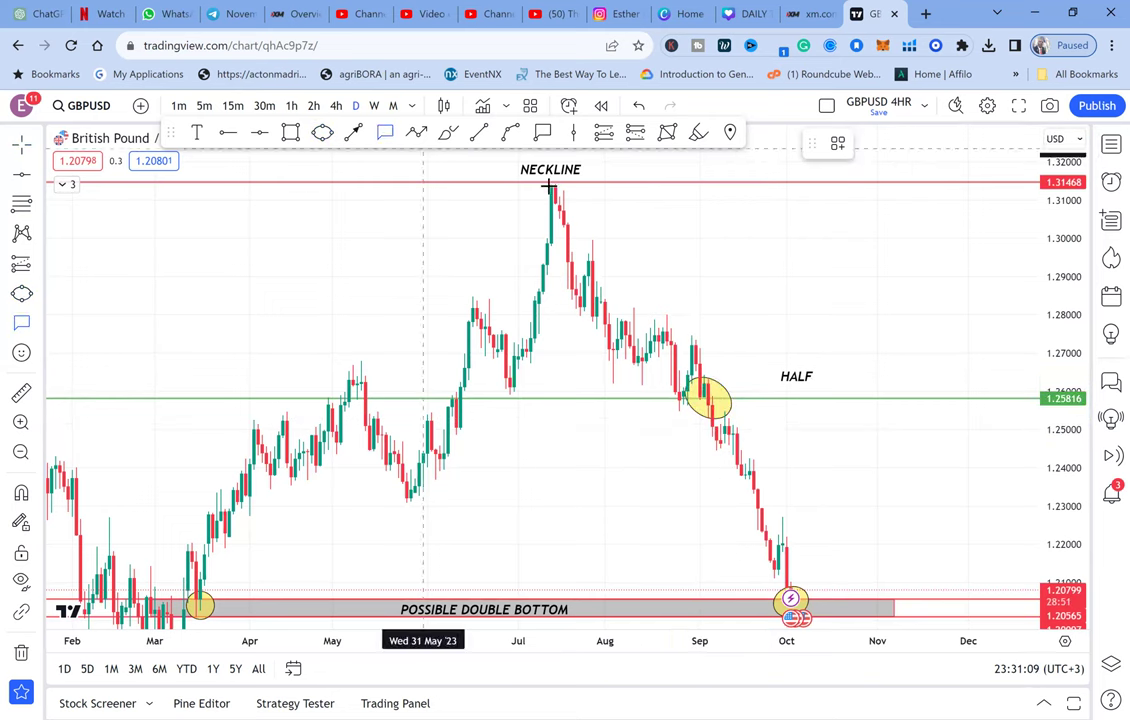
pyautogui.click(724, 381)
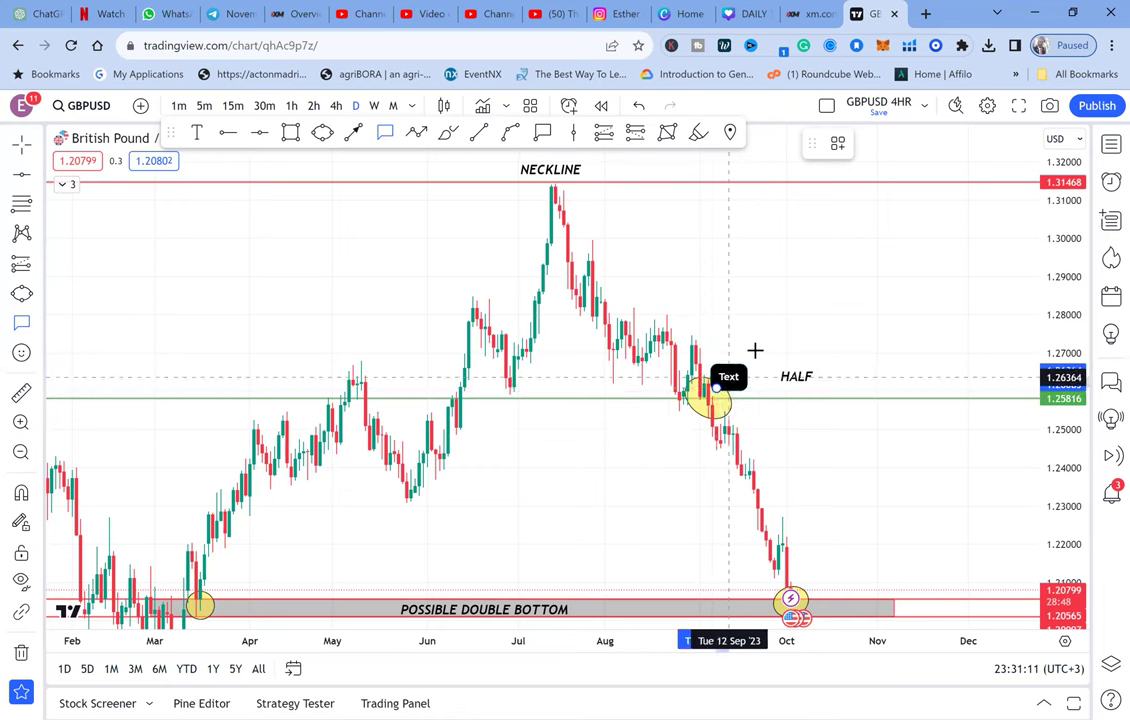
pyautogui.click(755, 352)
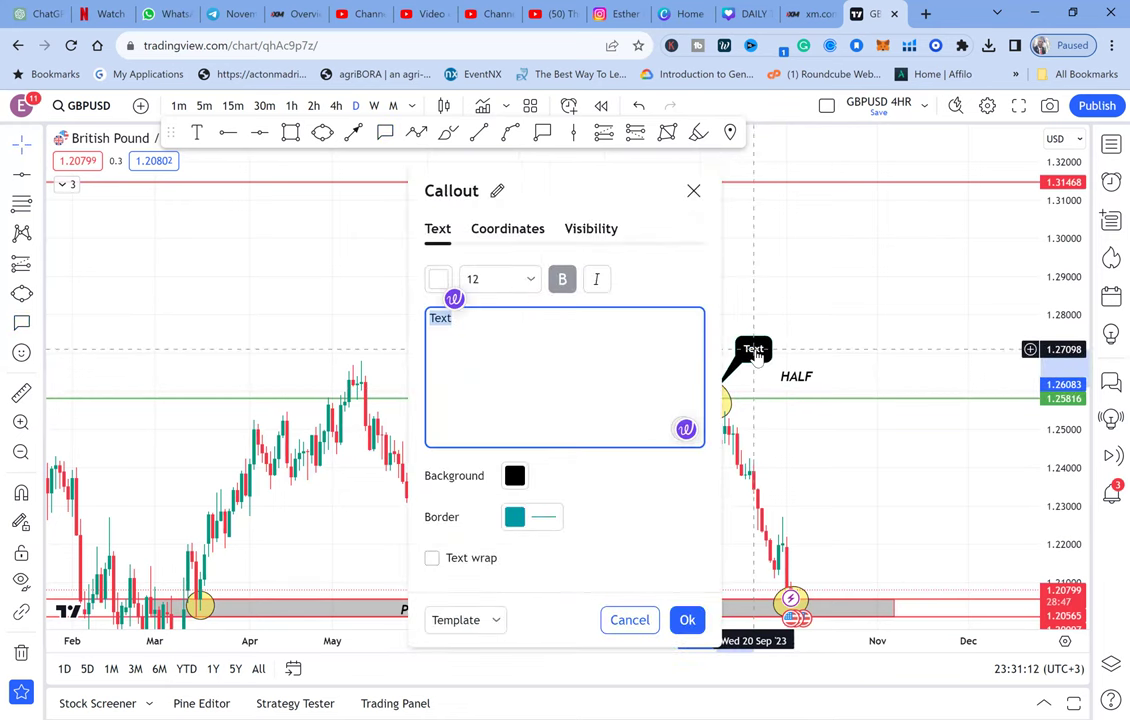
pyautogui.write('RBS')
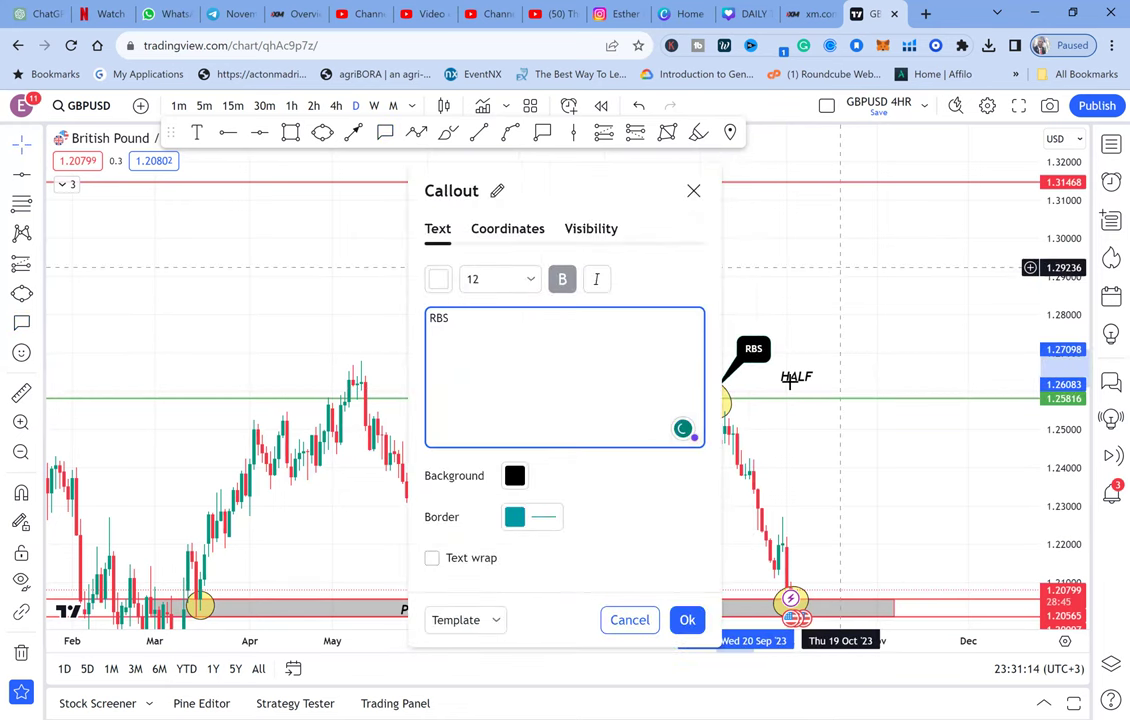
pyautogui.click(805, 214)
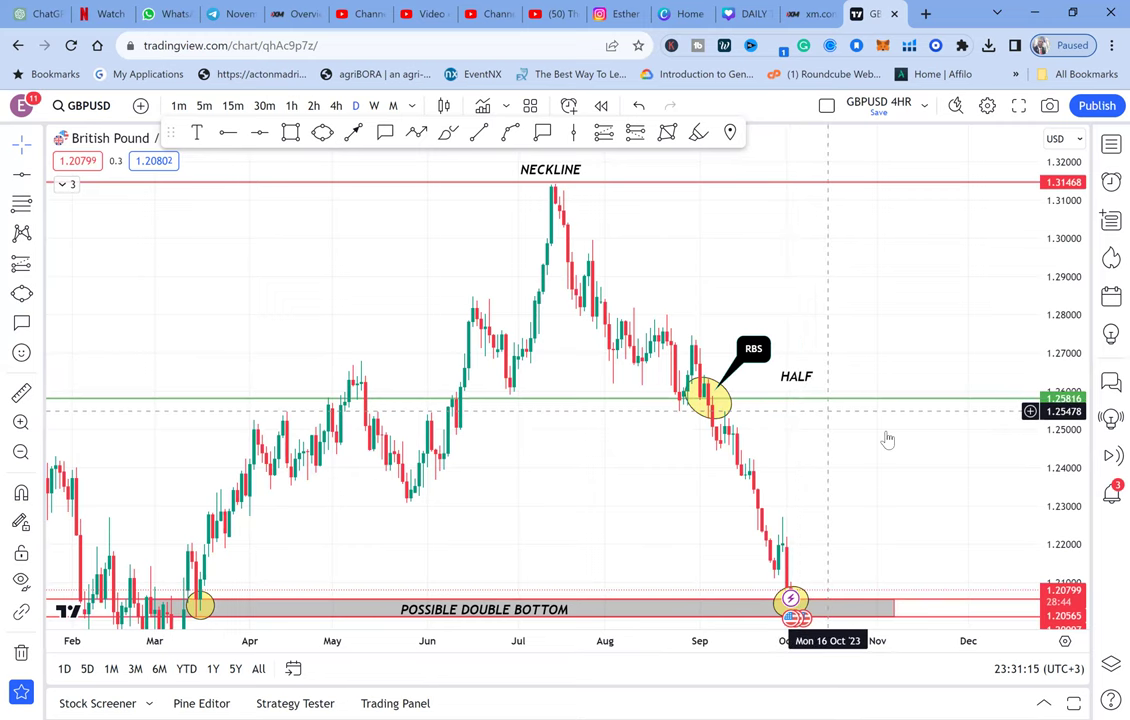
# Add a callout reading WBB STRATEGY pointing to the October ellipse on the grey zone, and bring its box closer to the candles.
pyautogui.moveTo(864, 403); pyautogui.dragTo(863, 393)
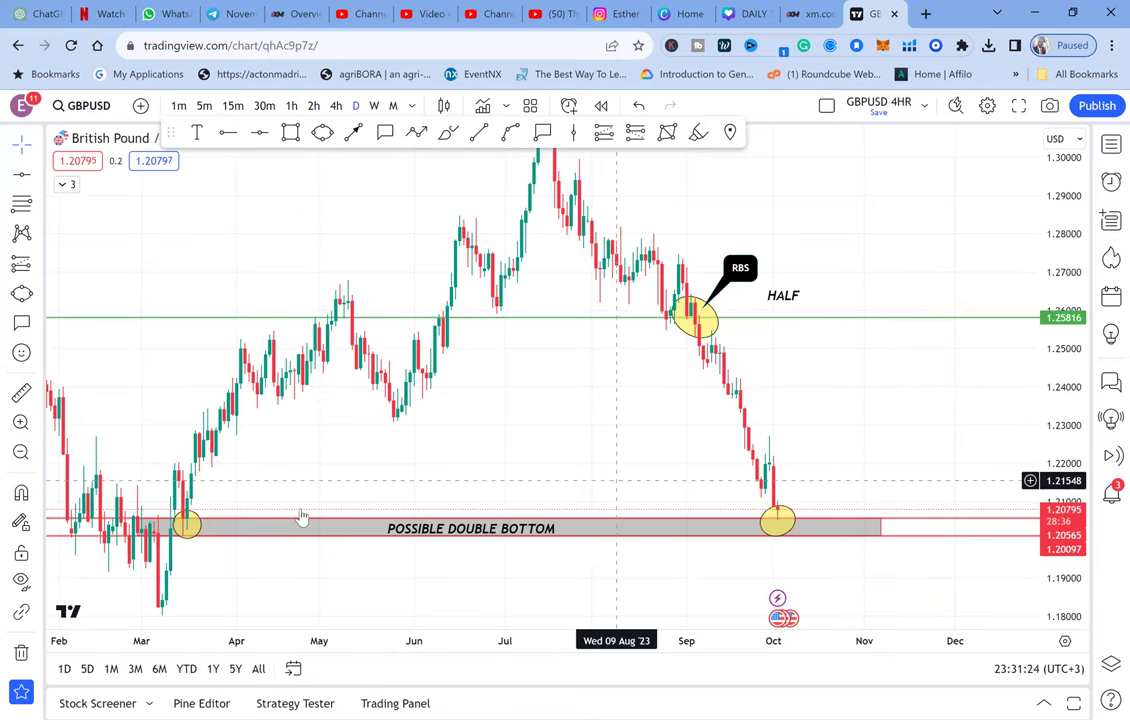
pyautogui.scroll(1, 812, 500)
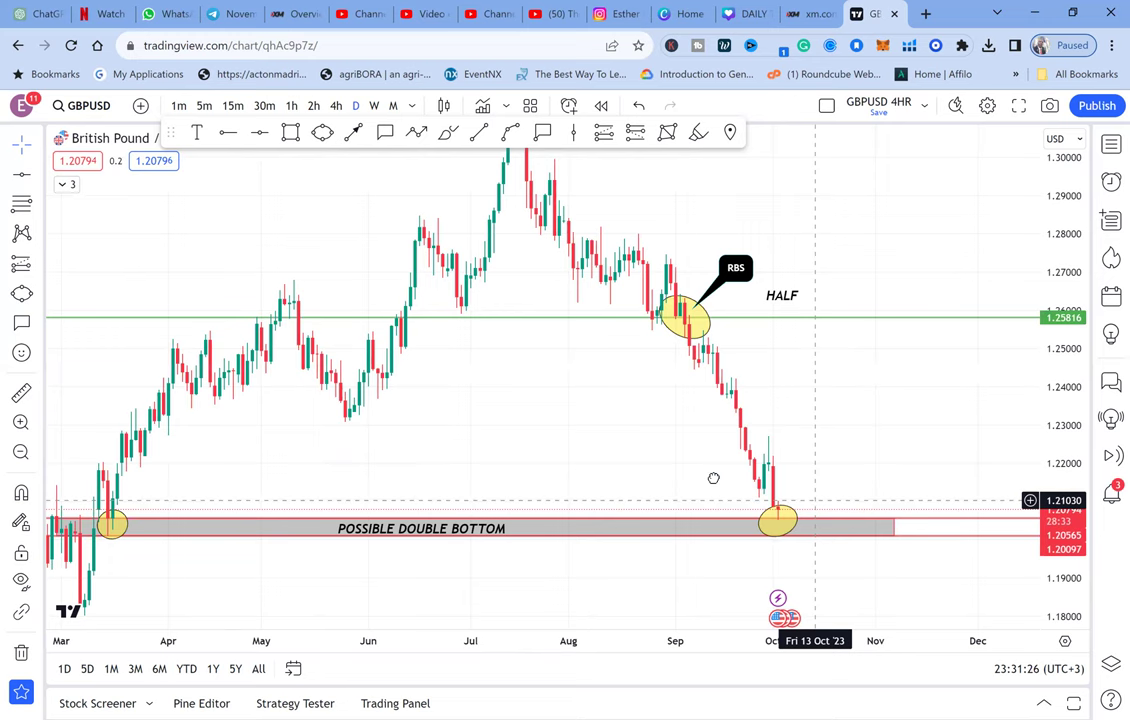
pyautogui.moveTo(713, 479); pyautogui.dragTo(704, 480)
pyautogui.scroll(-3, 792, 454)
pyautogui.moveTo(862, 429); pyautogui.dragTo(851, 533)
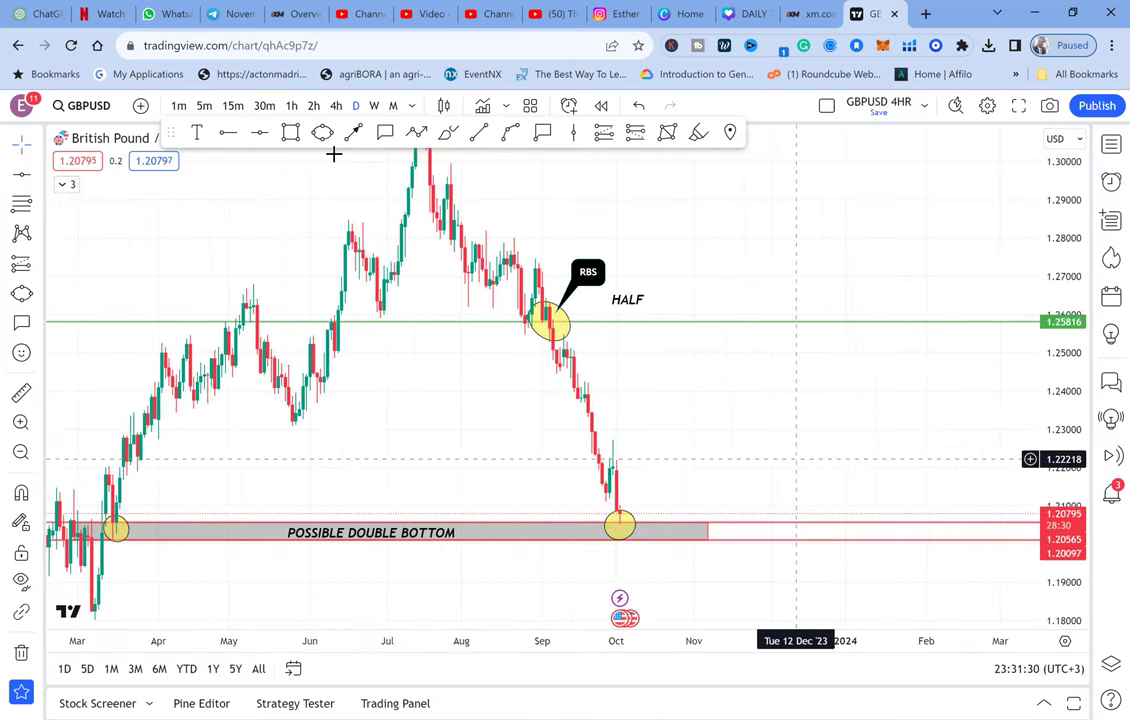
pyautogui.scroll(1, 334, 153)
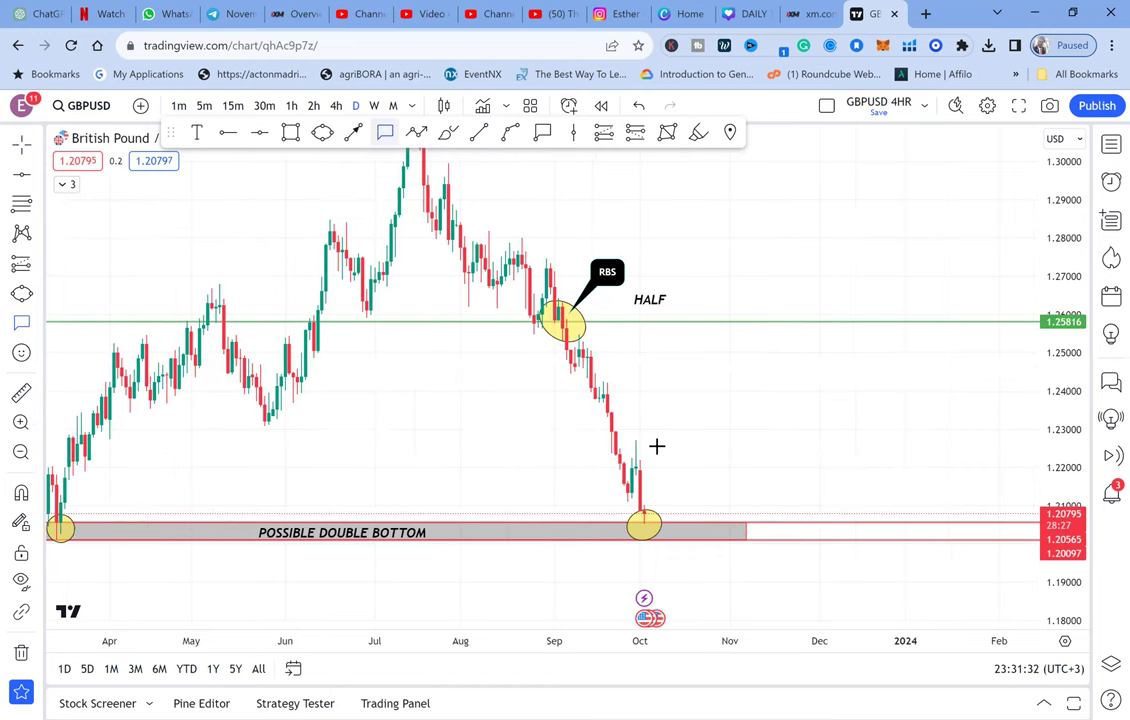
pyautogui.click(661, 499)
pyautogui.click(724, 455)
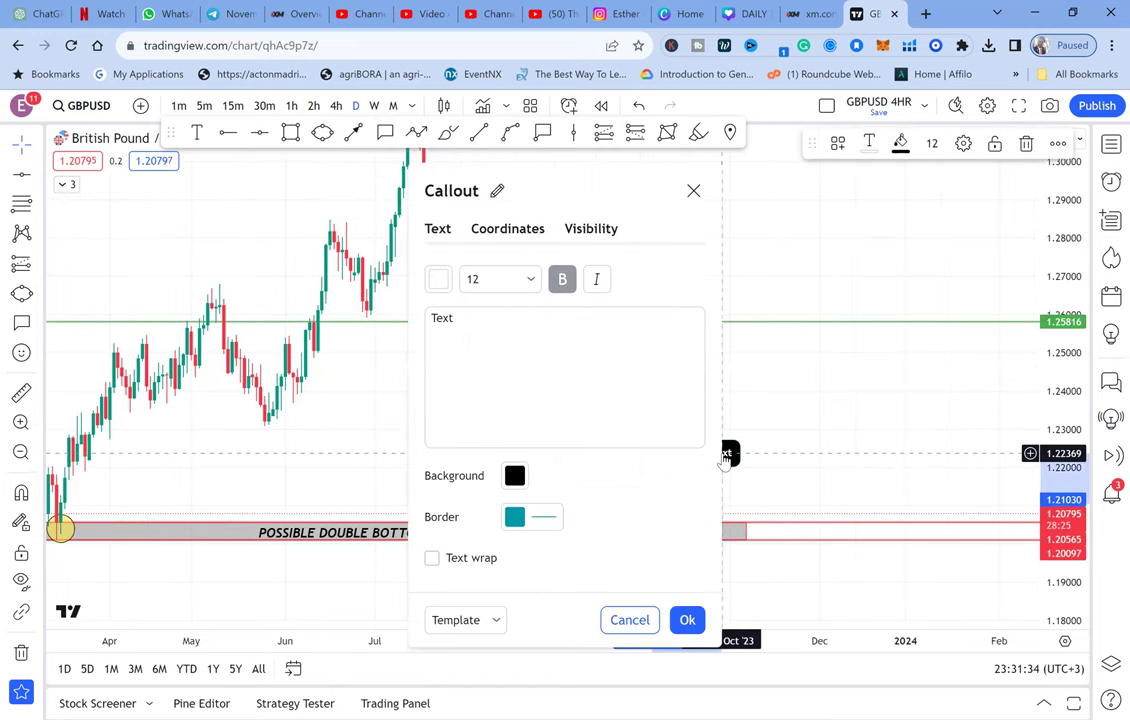
pyautogui.write('WBB')
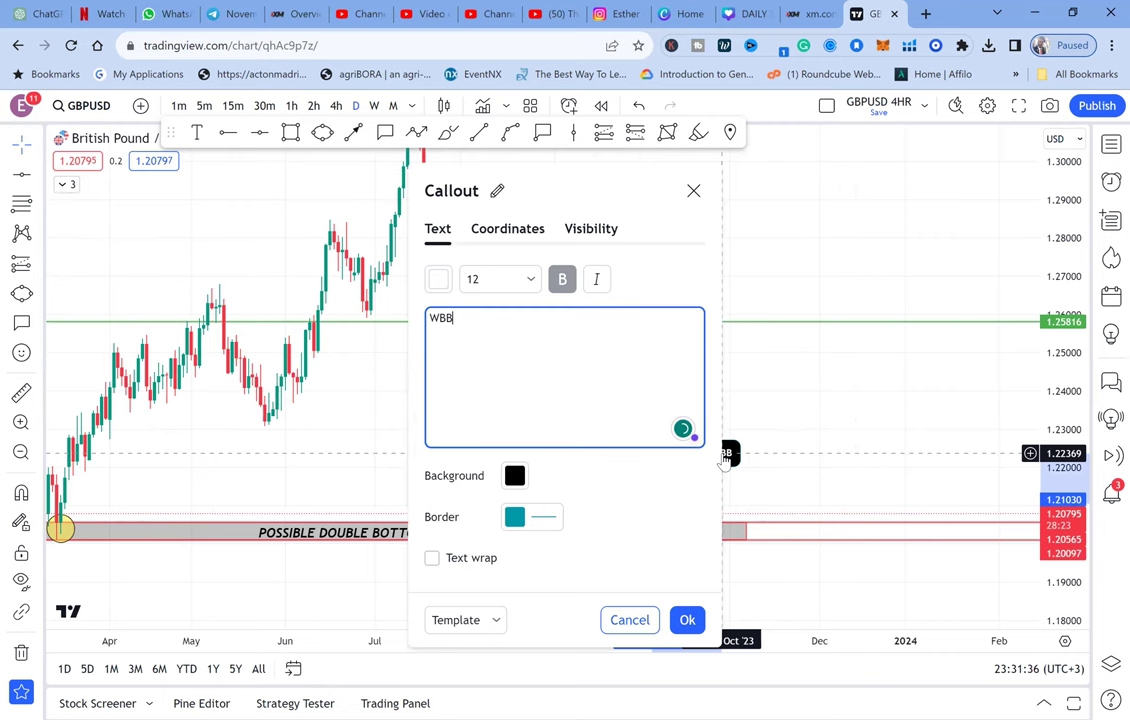
pyautogui.write(' STRATEGY')
pyautogui.click(806, 441)
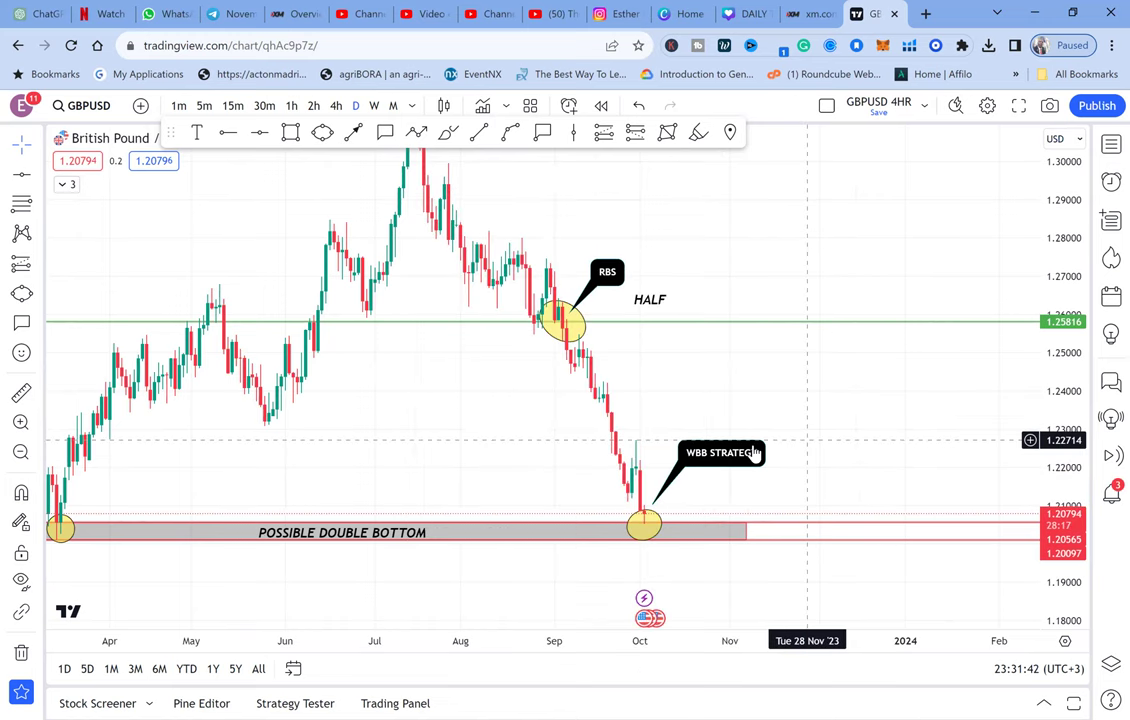
pyautogui.moveTo(755, 453); pyautogui.dragTo(731, 474)
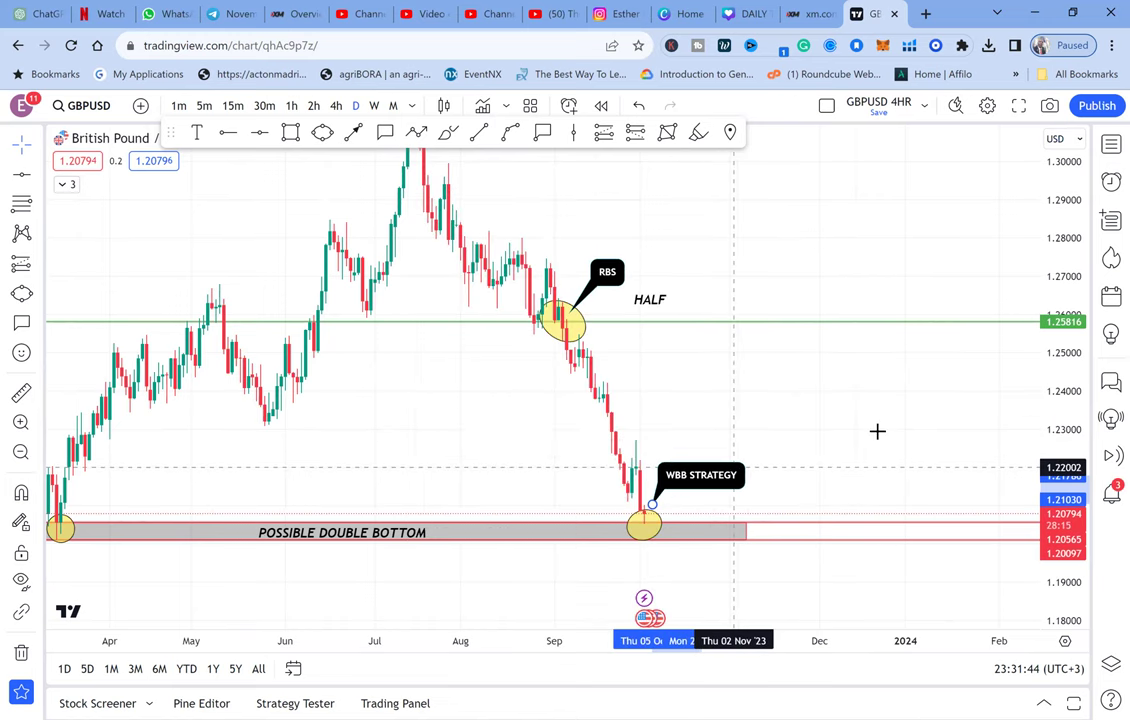
# Place a text note in the empty area beyond the October candles with the heading 3 ENTRY SIGNALS.
pyautogui.moveTo(810, 439); pyautogui.dragTo(737, 450)
pyautogui.click(198, 132)
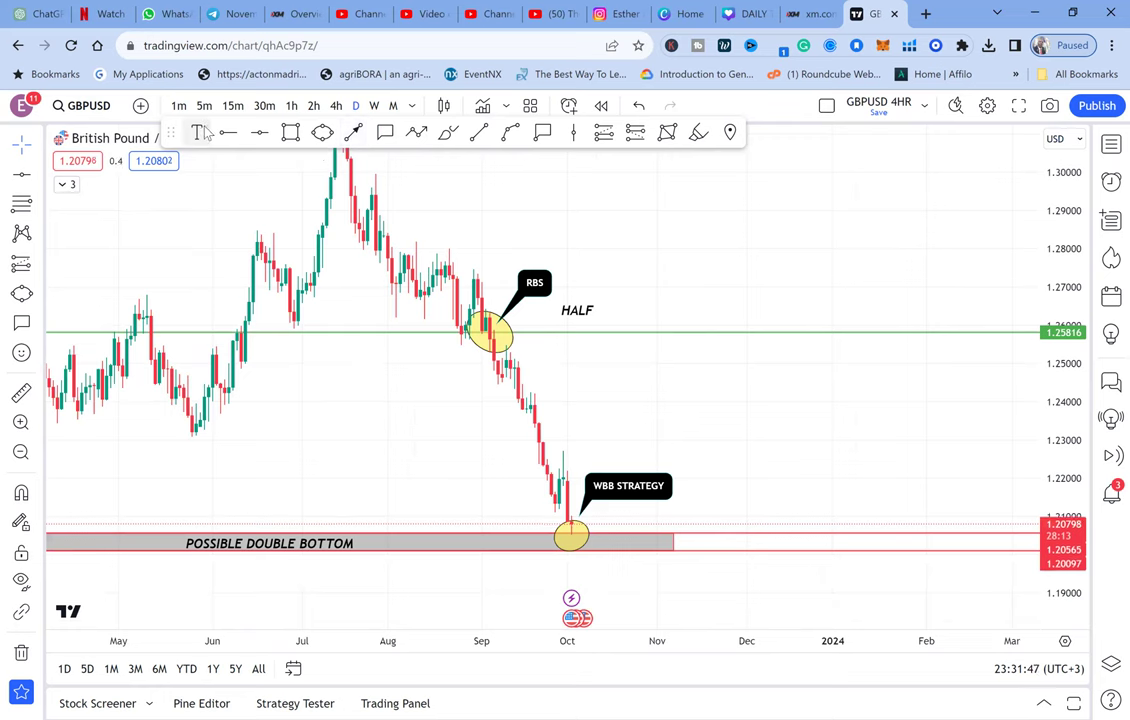
pyautogui.click(703, 371)
pyautogui.write('3')
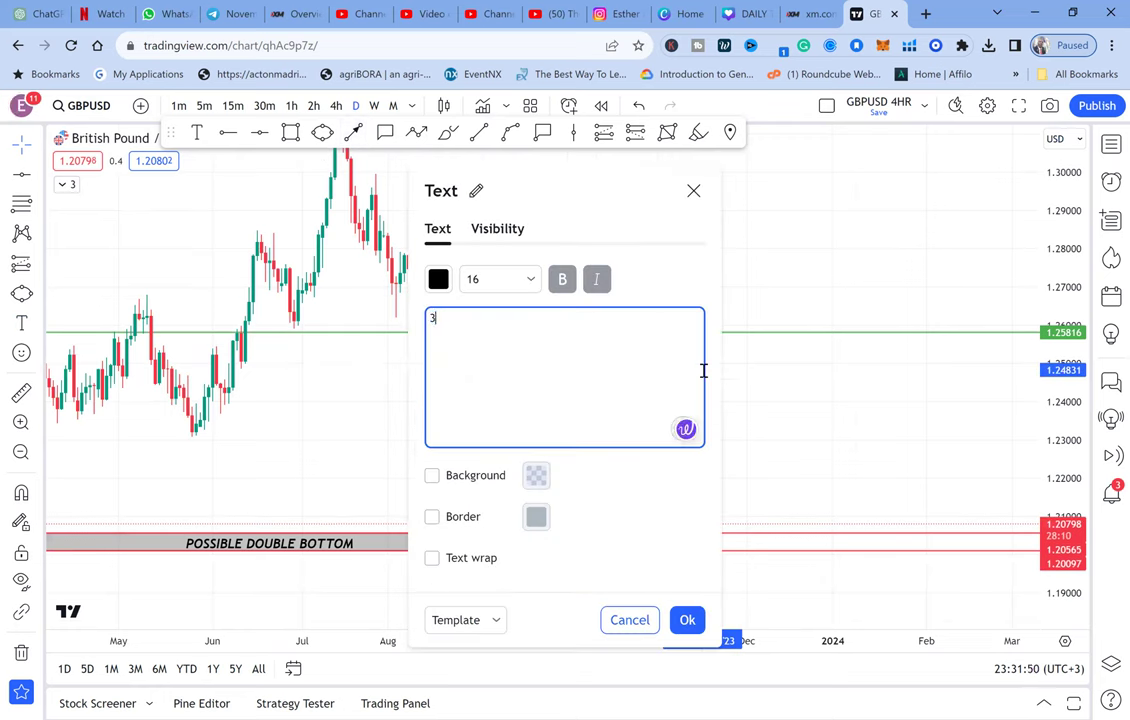
pyautogui.write(' EN')
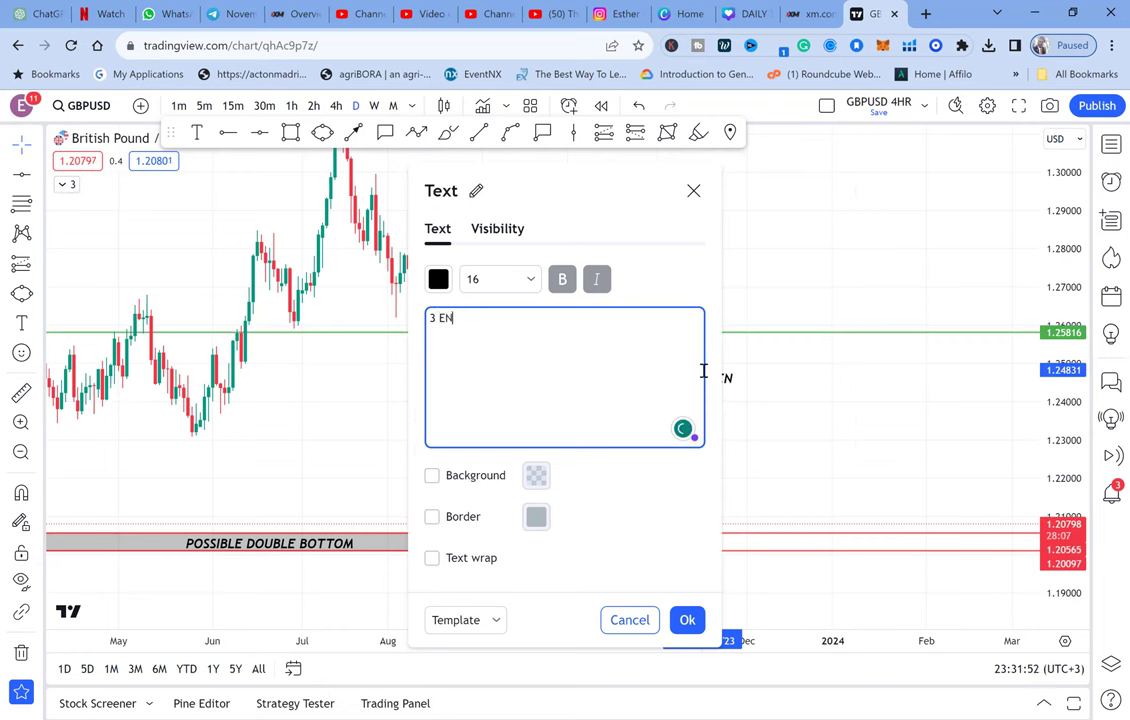
pyautogui.write('TRY SI')
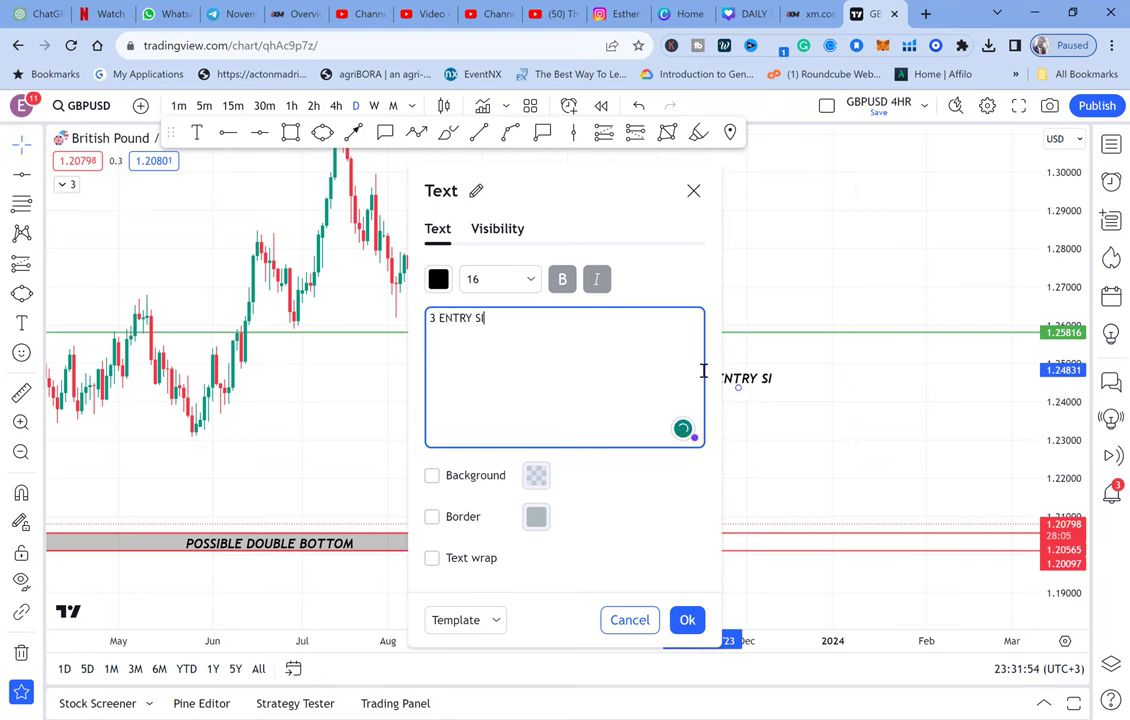
pyautogui.write('GNALS')
# Add the line "1. WAIT FOR GREEN CANDLE" below the note's heading.
pyautogui.press('Return')
pyautogui.write('1. WAIT FOR')
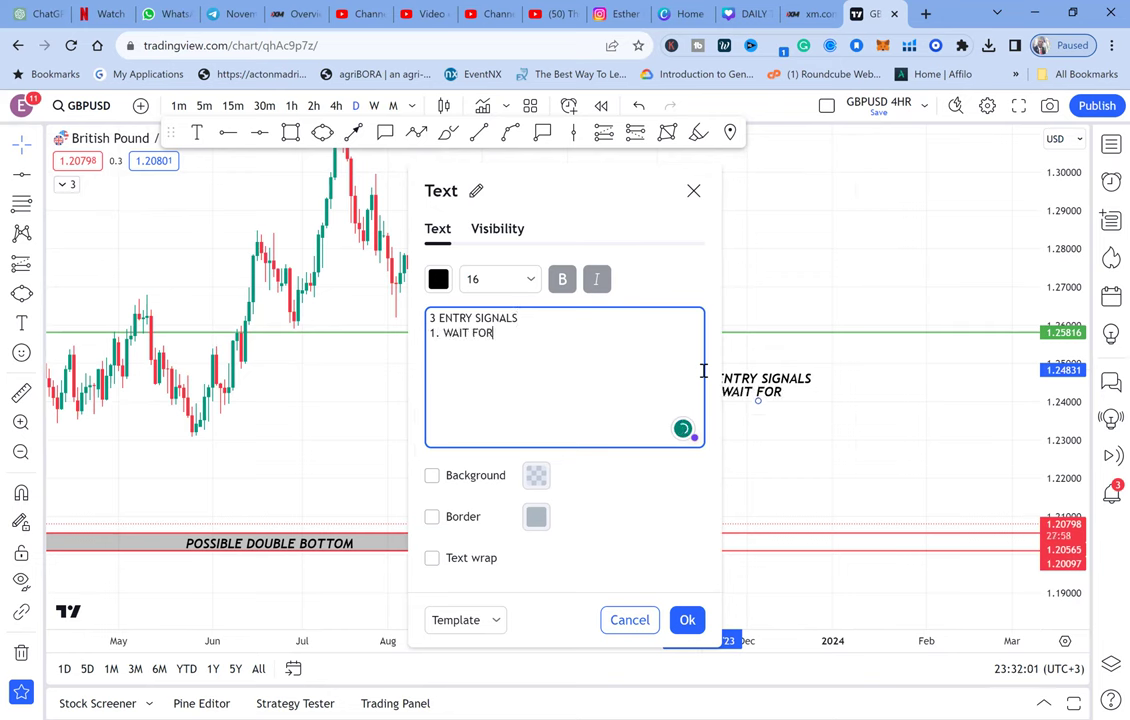
pyautogui.write(' GREEN CA')
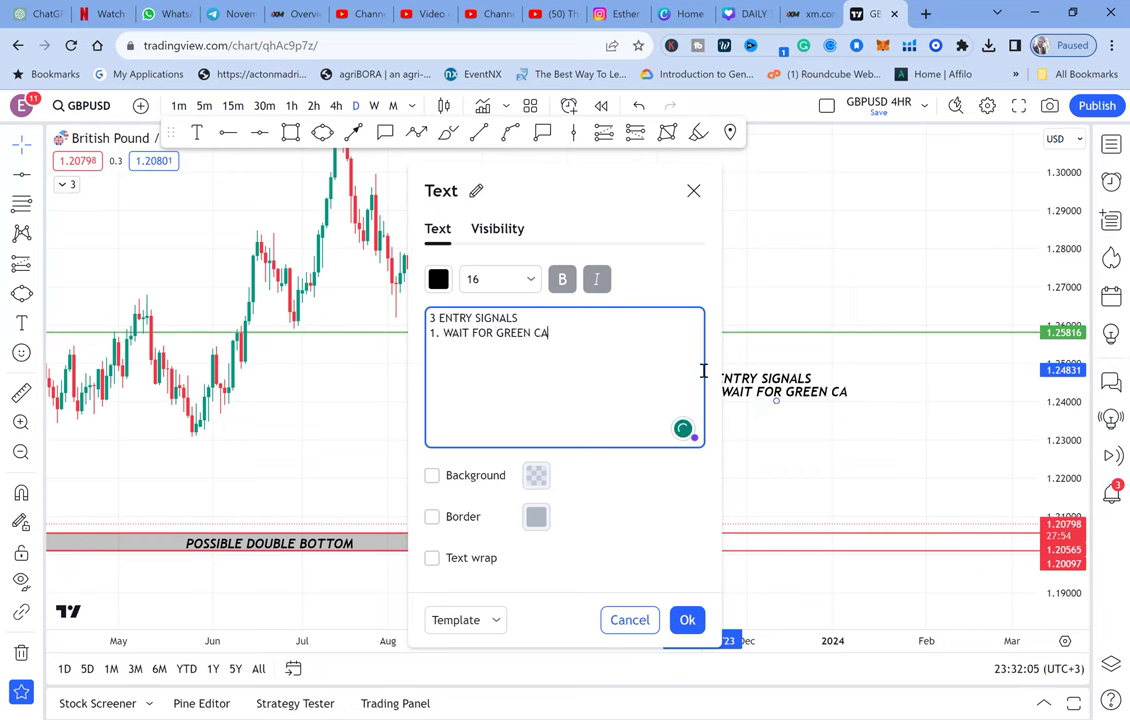
pyautogui.write('NDLE')
# Add the note's second line, corrected to read "2. CHECK IF ITS BULLISH ENGULF".
pyautogui.press('Return')
pyautogui.write('2')
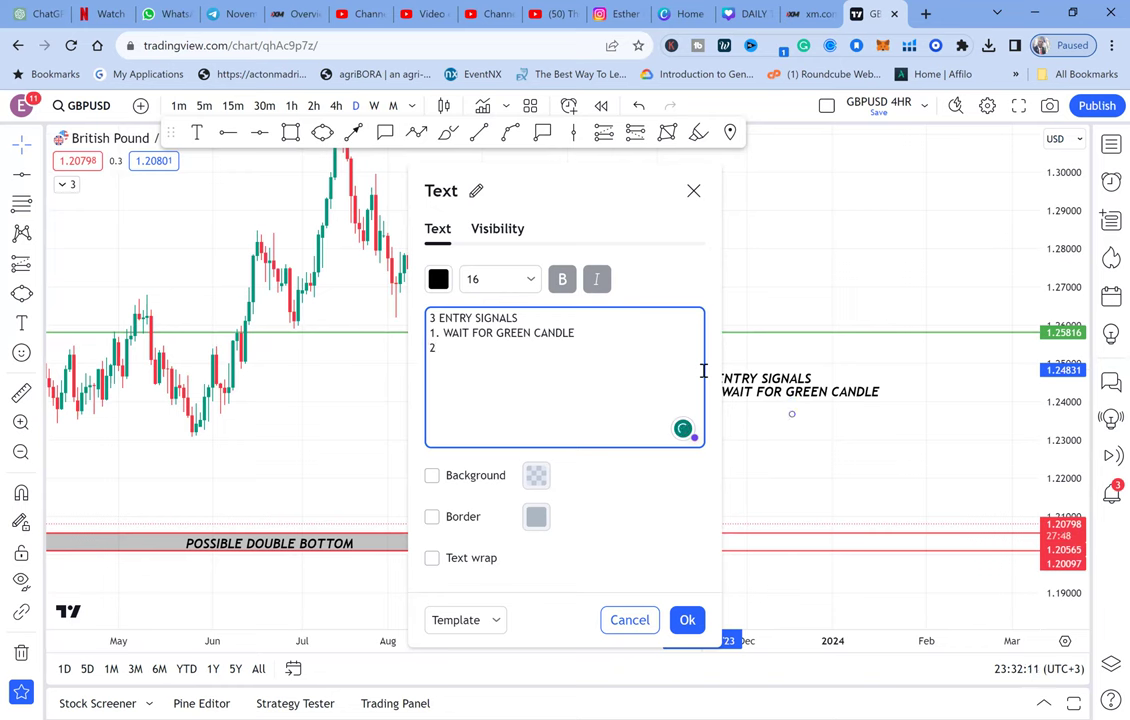
pyautogui.write('. CHECK IF ITS BULLISH EDN GUJLF')
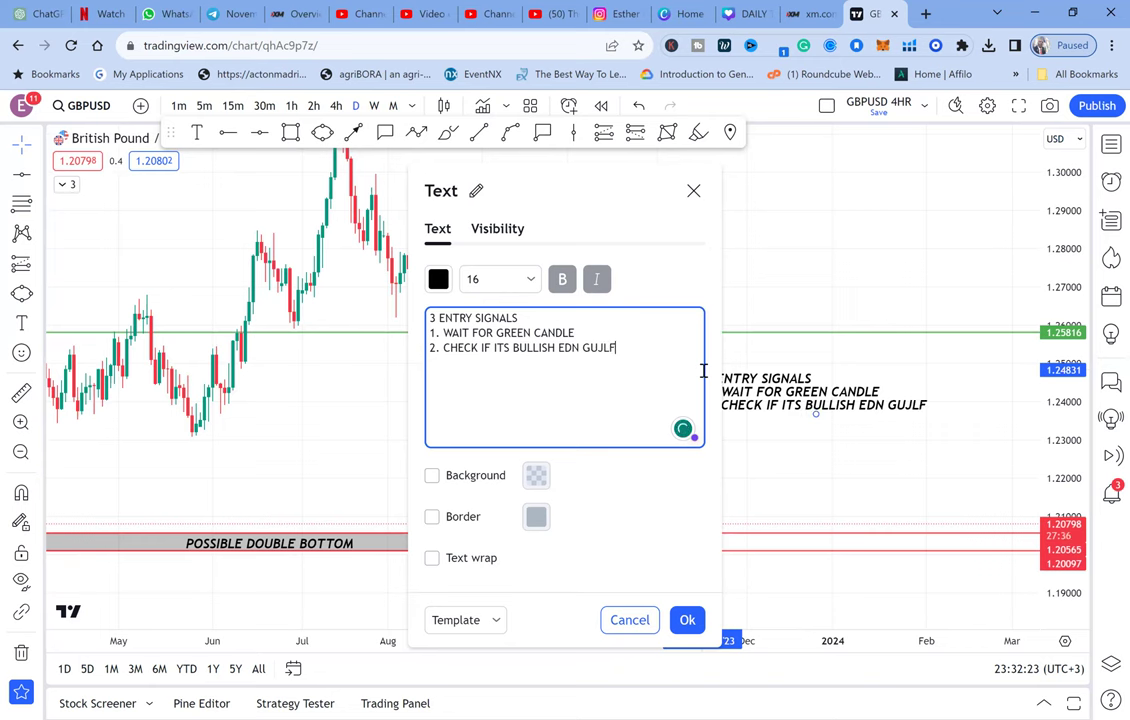
pyautogui.click(581, 350)
pyautogui.press('BackSpace')
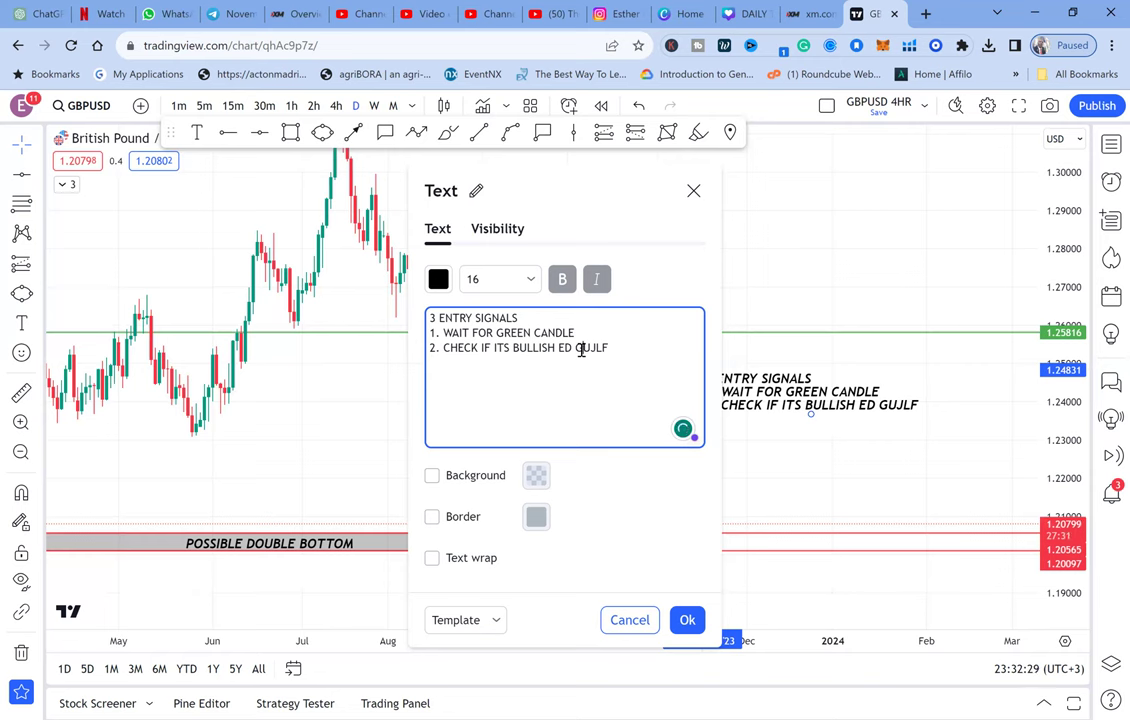
pyautogui.press('BackSpace')
pyautogui.press('BackSpace')
pyautogui.press('BackSpace')
pyautogui.write('NG')
pyautogui.click(630, 352)
pyautogui.press('BackSpace')
pyautogui.press('BackSpace')
pyautogui.press('BackSpace')
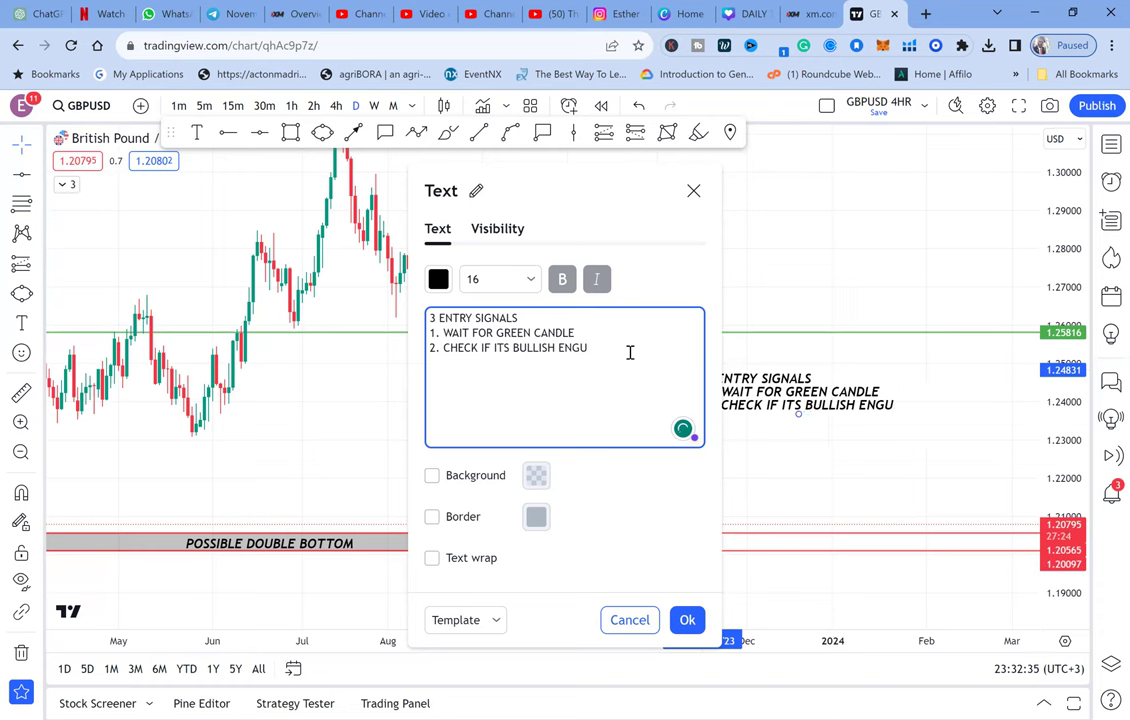
pyautogui.write('LG')
pyautogui.press('BackSpace')
pyautogui.write('F')
# Finish the note with the line "3. USE WBB" and shift the note slightly further from the candles.
pyautogui.press('Return')
pyautogui.write('3. USE WB')
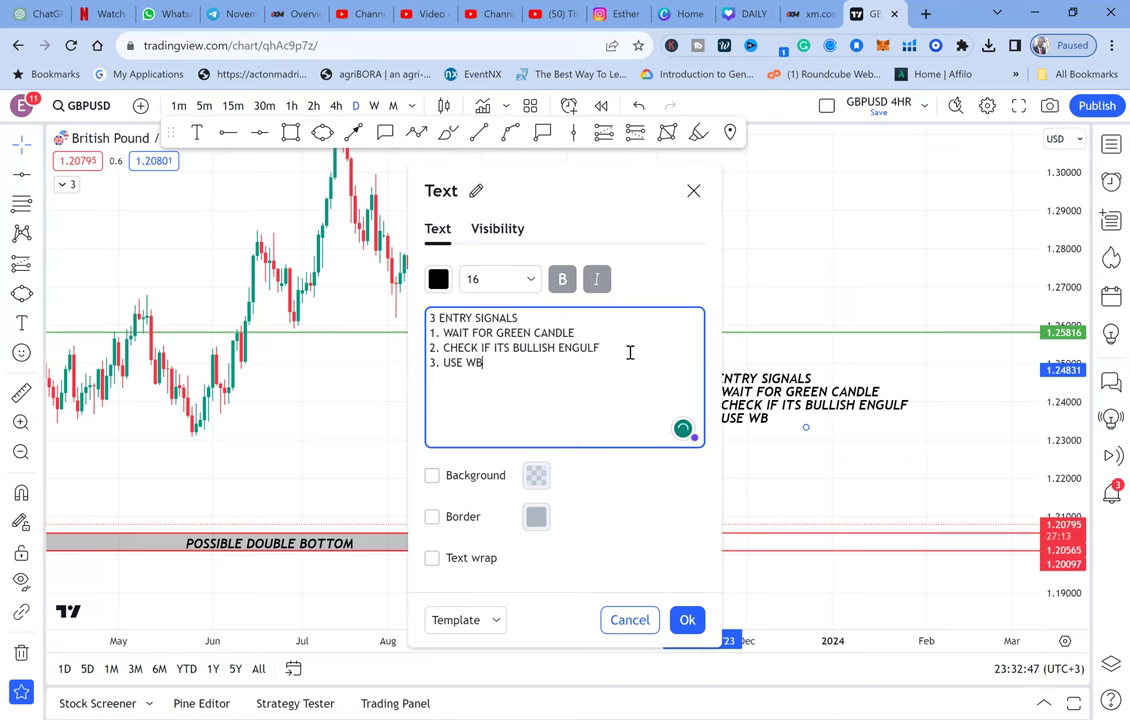
pyautogui.write('B')
pyautogui.click(855, 459)
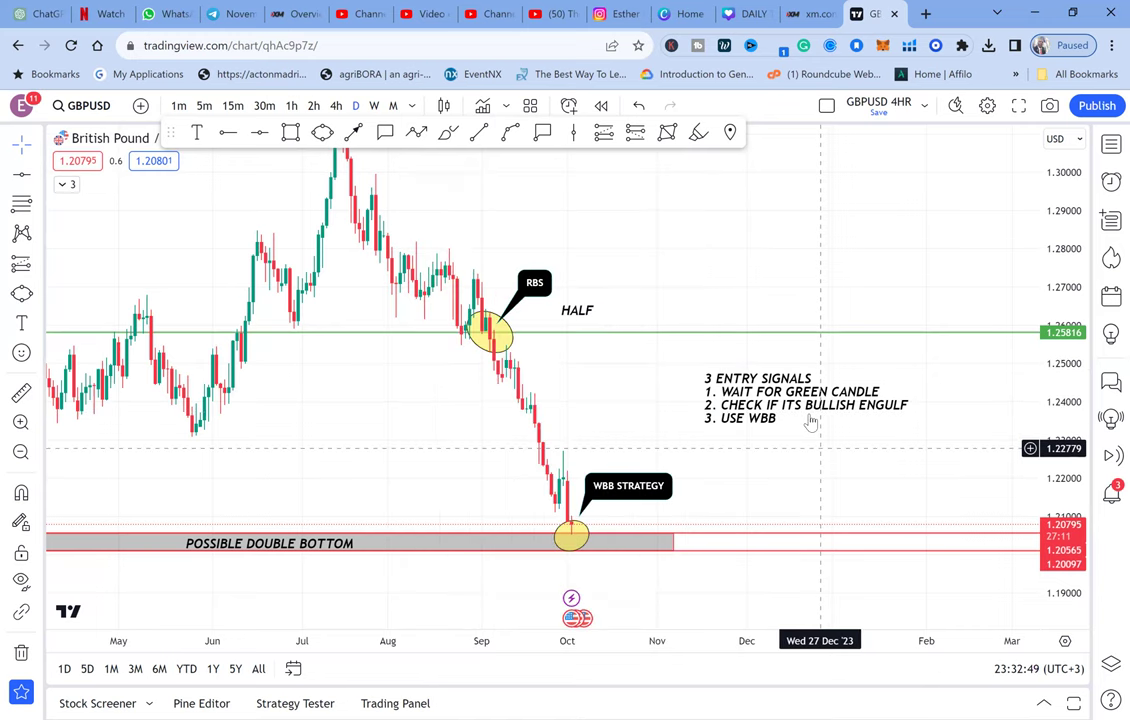
pyautogui.moveTo(811, 422); pyautogui.dragTo(851, 419)
# Examine the latest October candle where it touches the upper edge of the grey support zone.
pyautogui.moveTo(857, 358)
pyautogui.mouseDown()
pyautogui.moveTo(1031, 500)
pyautogui.moveTo(1043, 457)
pyautogui.mouseUp()
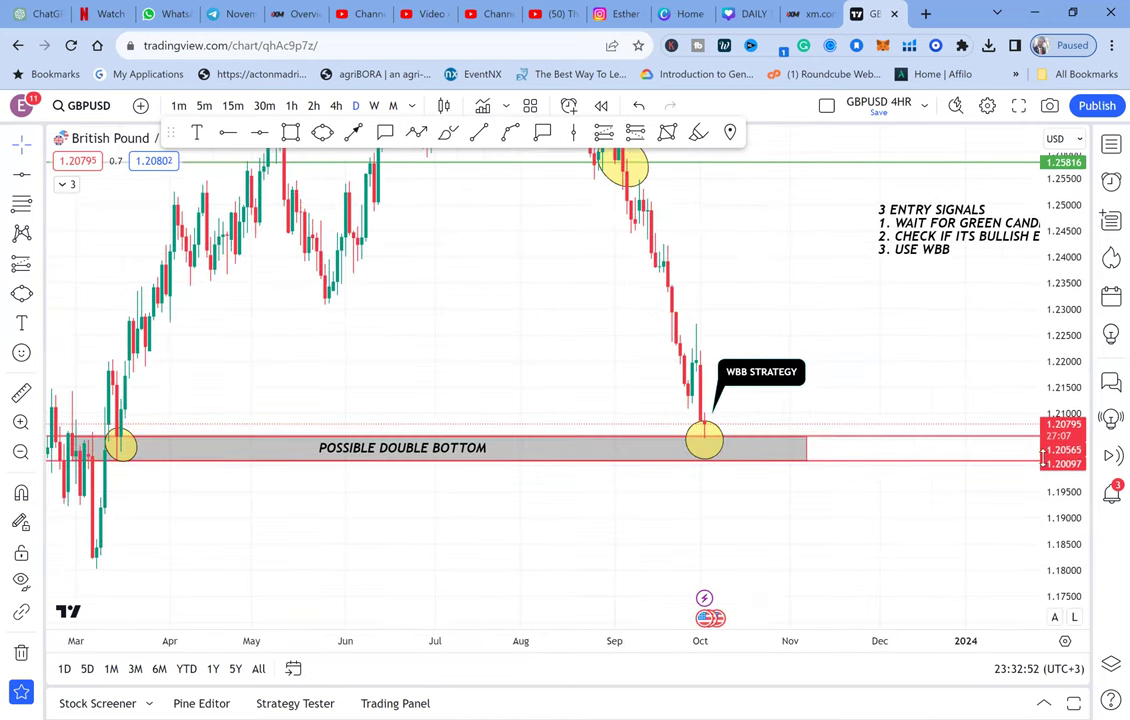
pyautogui.scroll(1, 870, 444)
pyautogui.scroll(1, 1004, 474)
pyautogui.moveTo(1071, 518); pyautogui.dragTo(1059, 486)
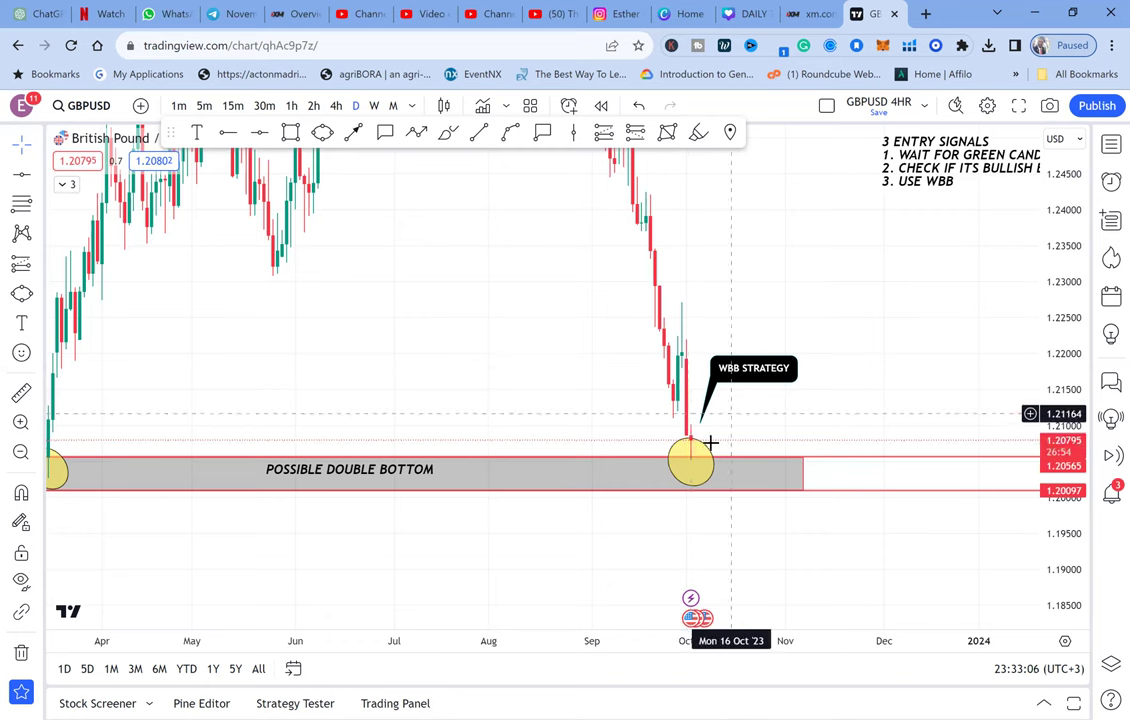
pyautogui.scroll(2, 697, 438)
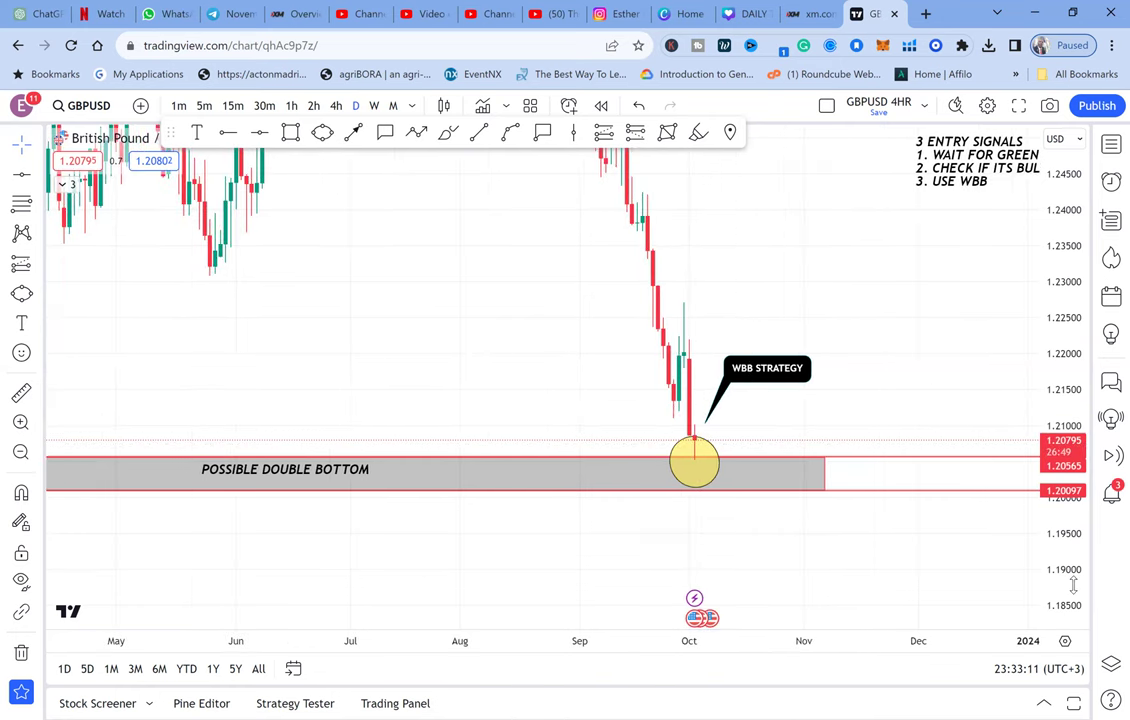
pyautogui.scroll(3, 1034, 495)
pyautogui.moveTo(854, 472); pyautogui.dragTo(817, 401)
pyautogui.scroll(1, 817, 401)
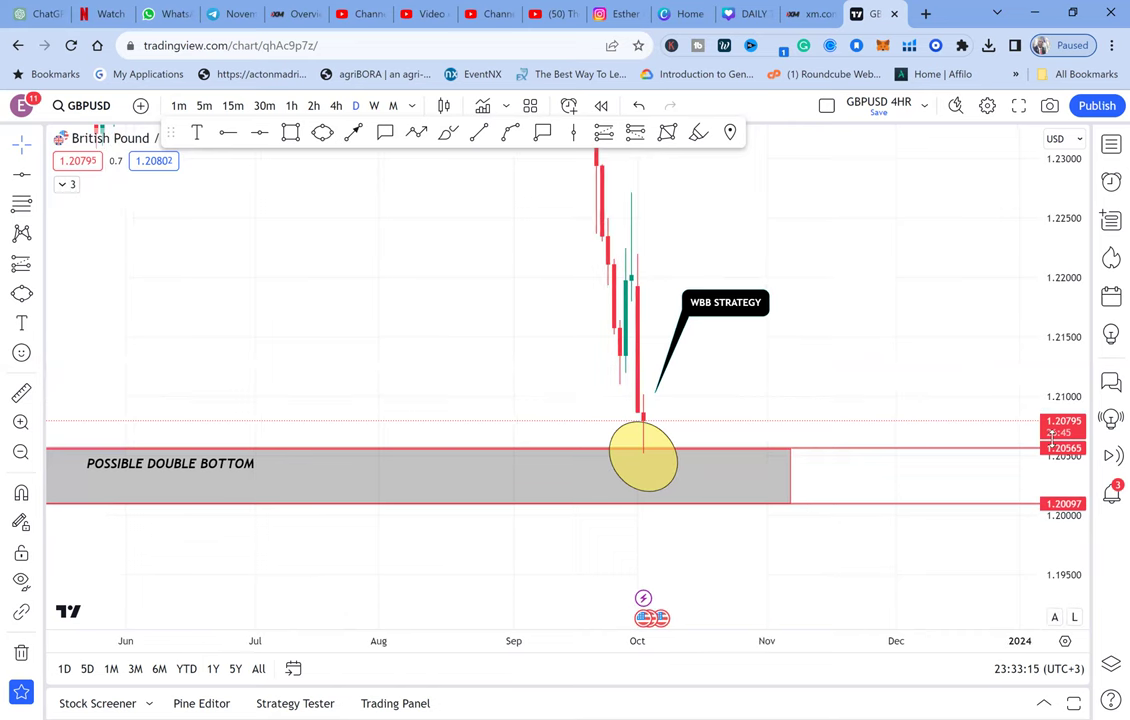
# Draw a green-filled rectangle across the latest October candle's range, from about 1.2101 to 1.2052, and remove it.
pyautogui.click(292, 137)
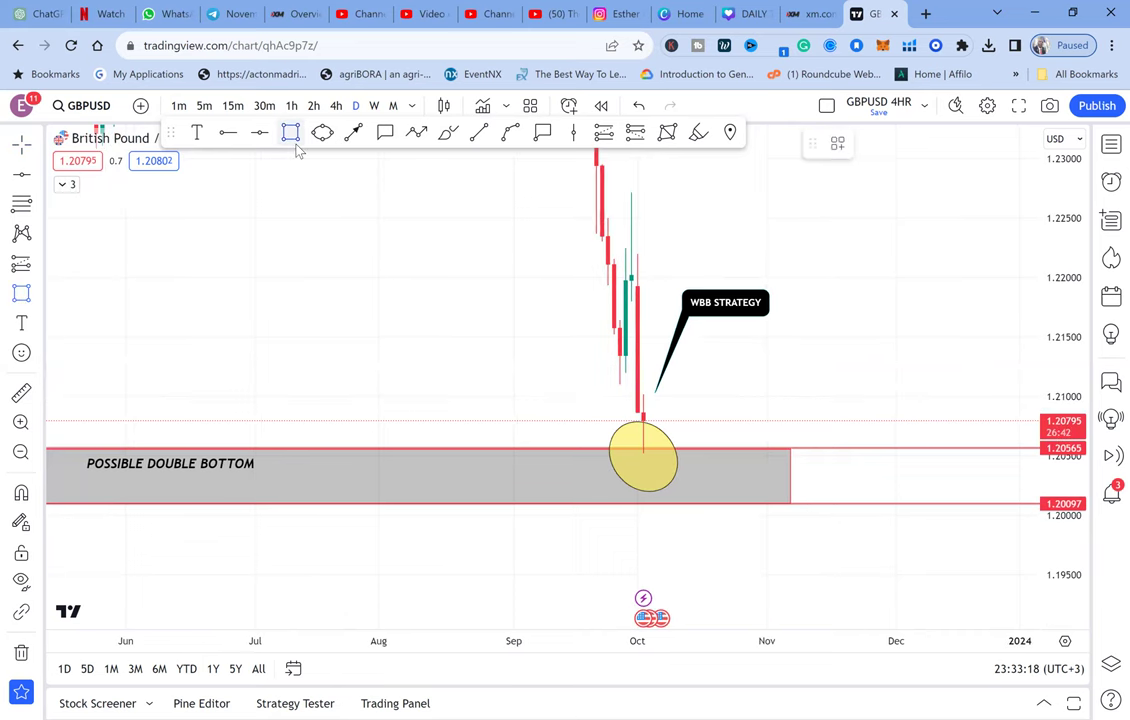
pyautogui.click(613, 396)
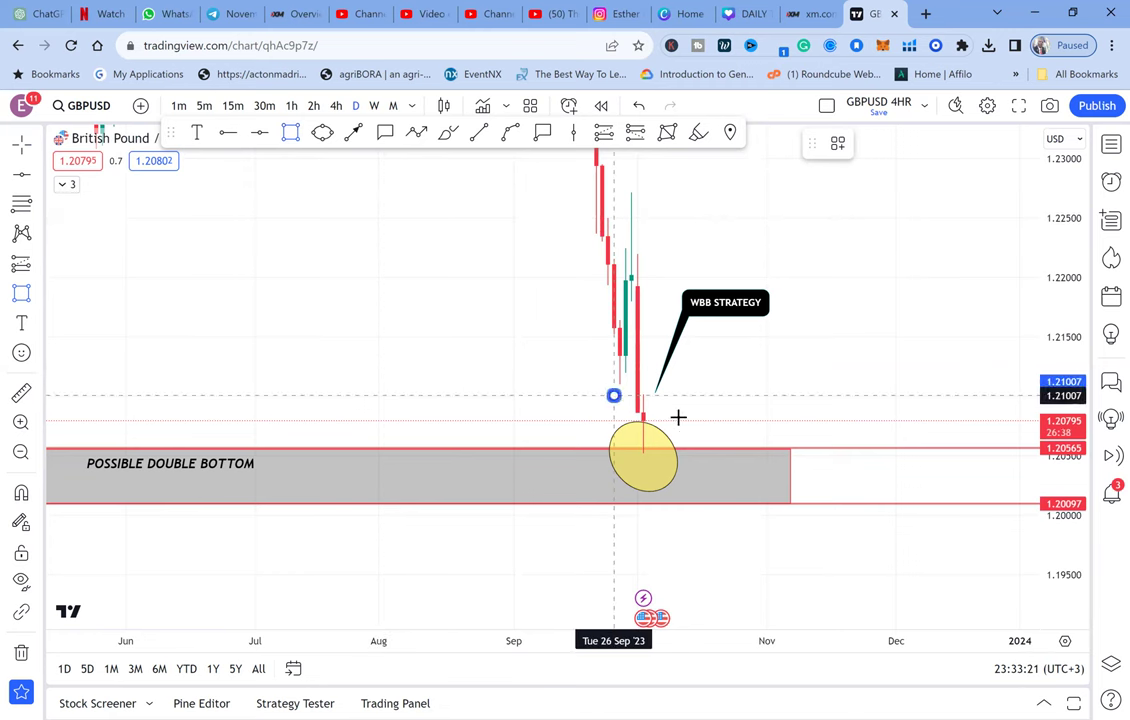
pyautogui.click(754, 453)
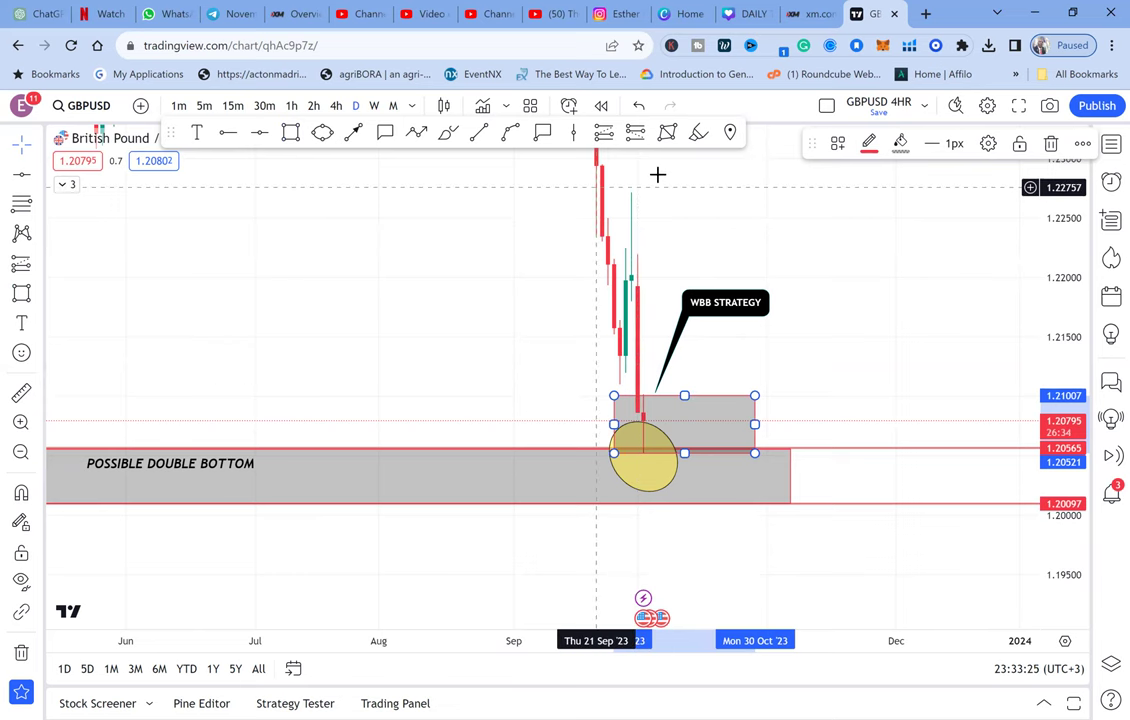
pyautogui.click(899, 147)
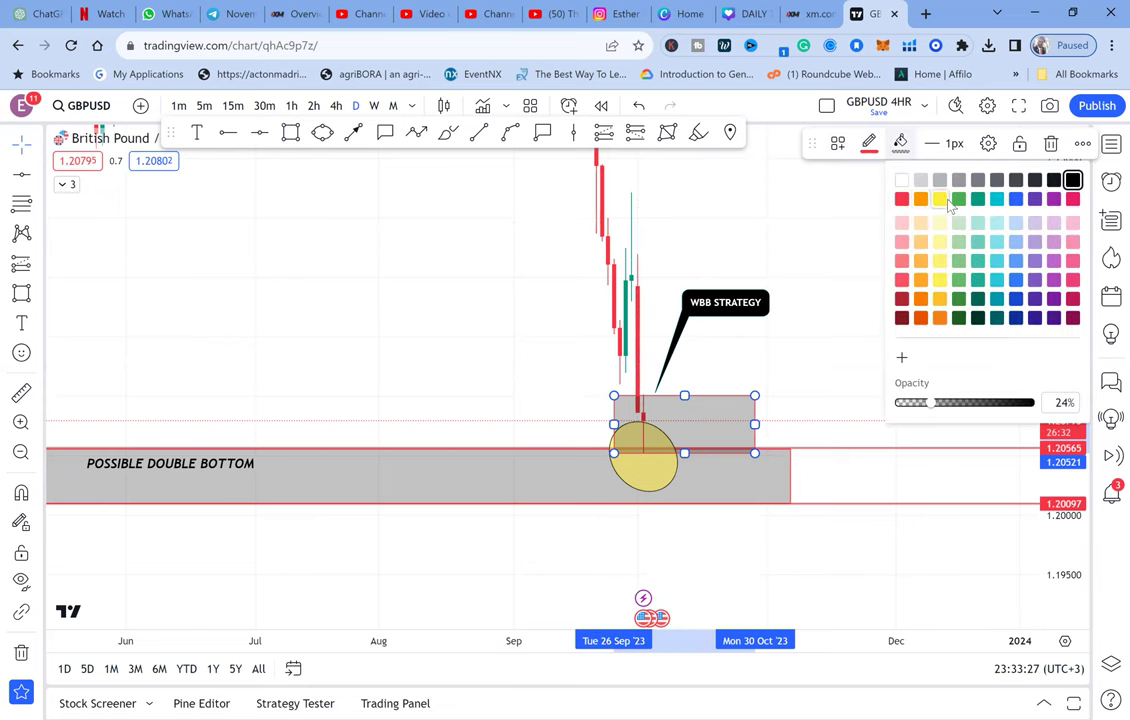
pyautogui.click(958, 199)
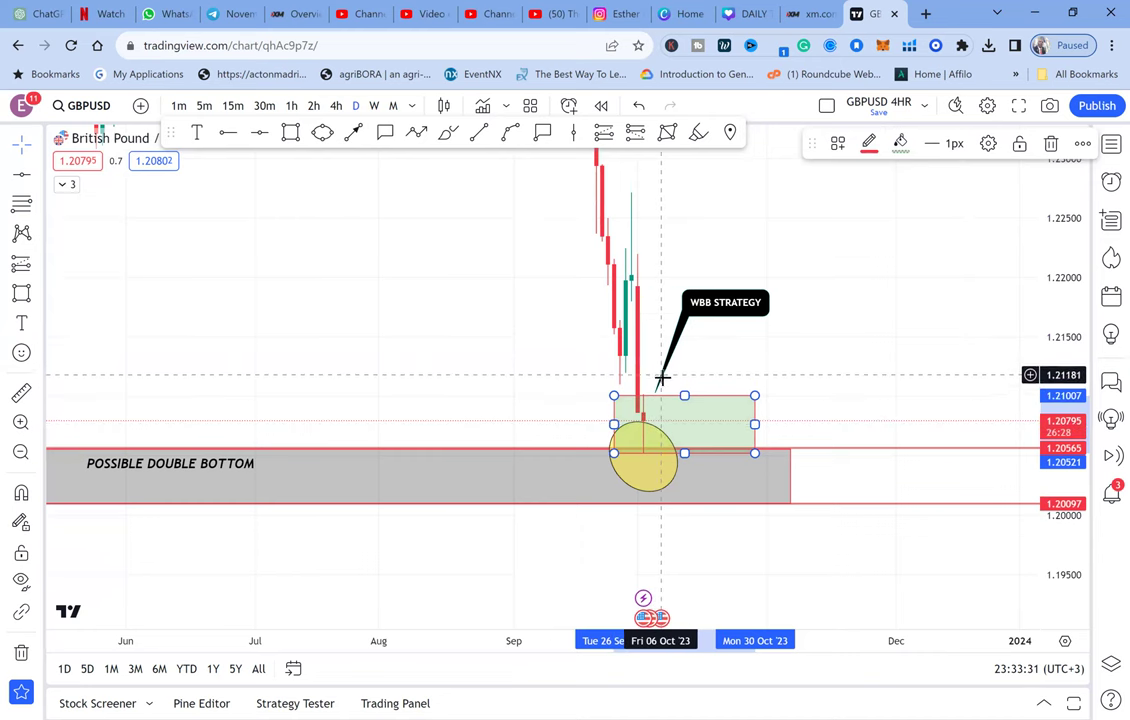
pyautogui.press('Delete')
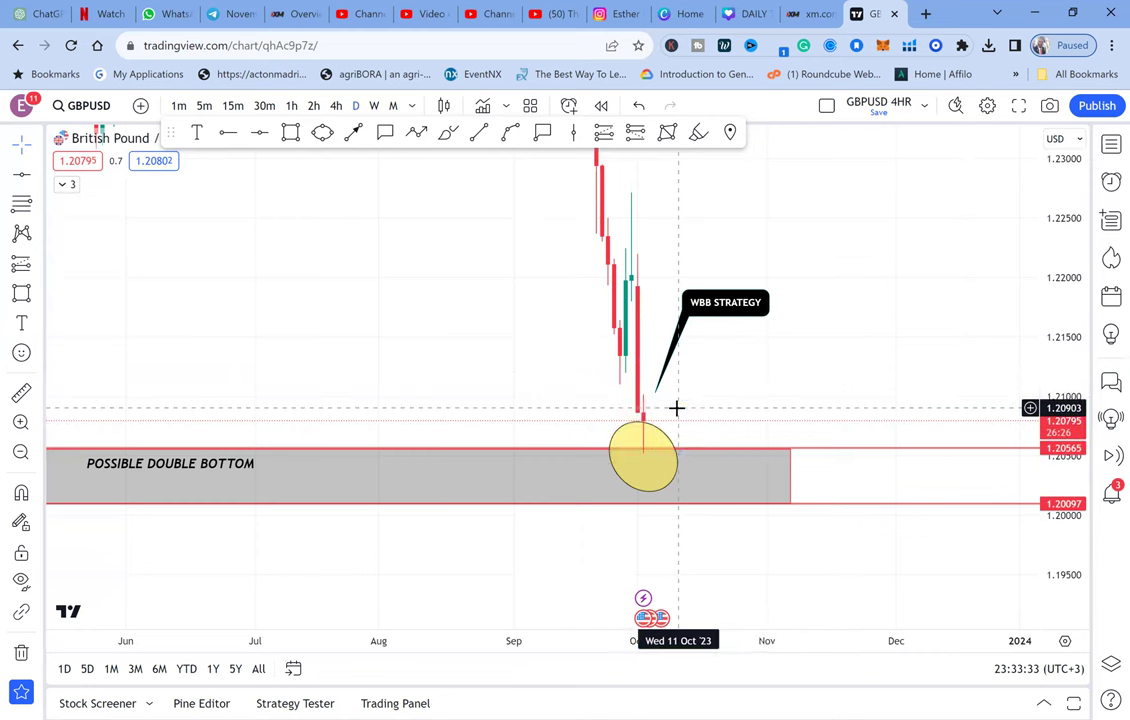
# Draw a horizontal ray from 22 September at about 1.2099 and a narrow rectangle across it from about 1.2081 to 1.2124.
pyautogui.click(228, 134)
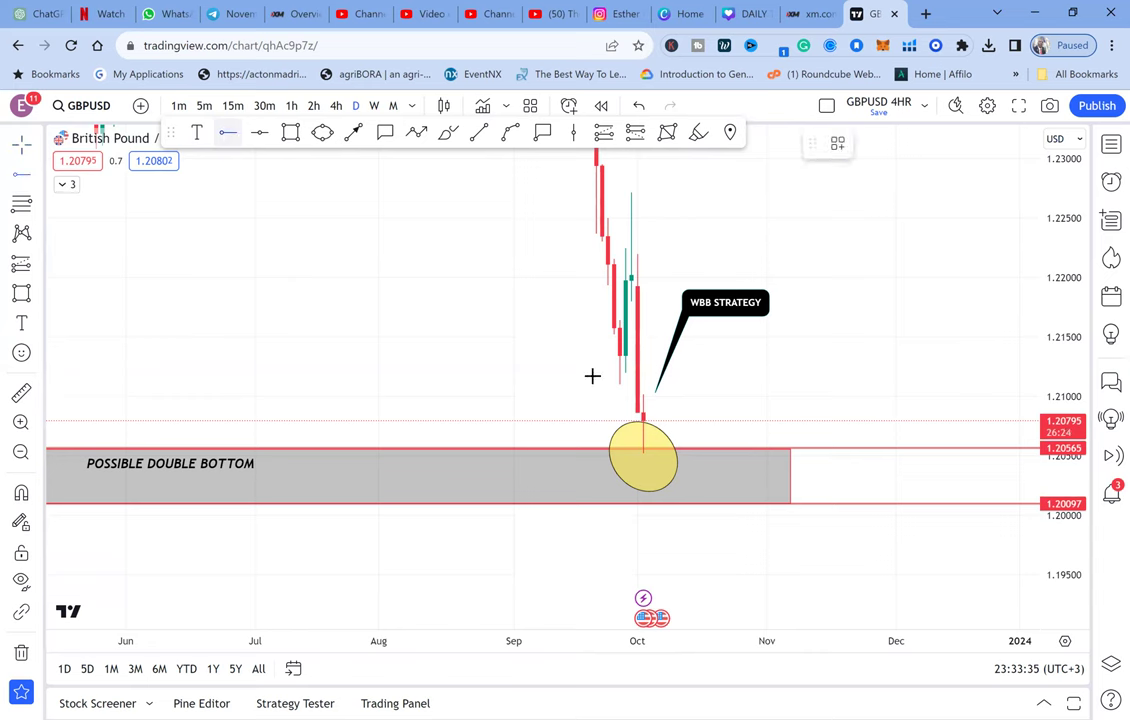
pyautogui.click(602, 398)
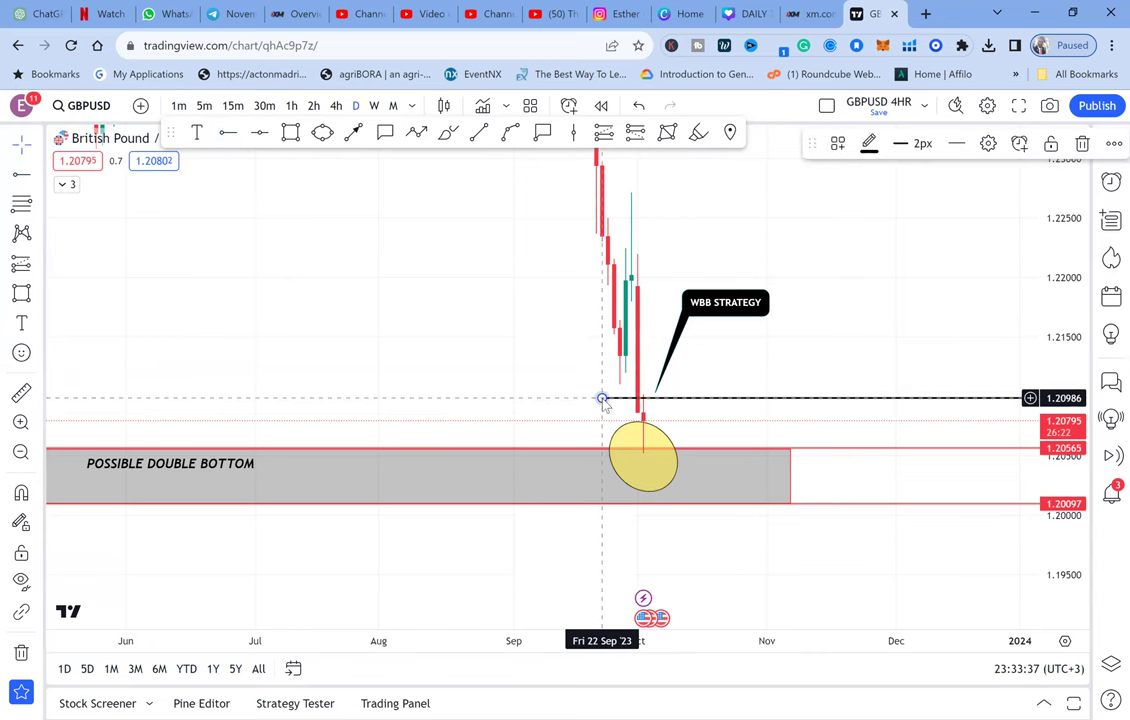
pyautogui.click(290, 132)
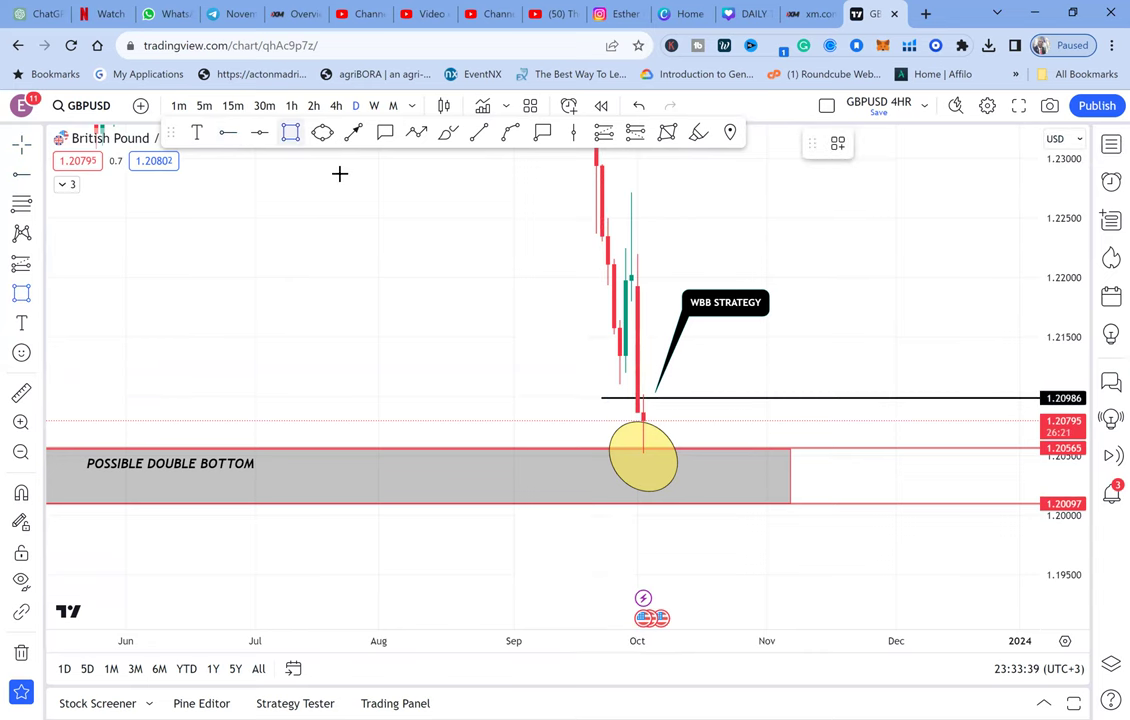
pyautogui.click(661, 419)
pyautogui.click(673, 382)
pyautogui.click(673, 368)
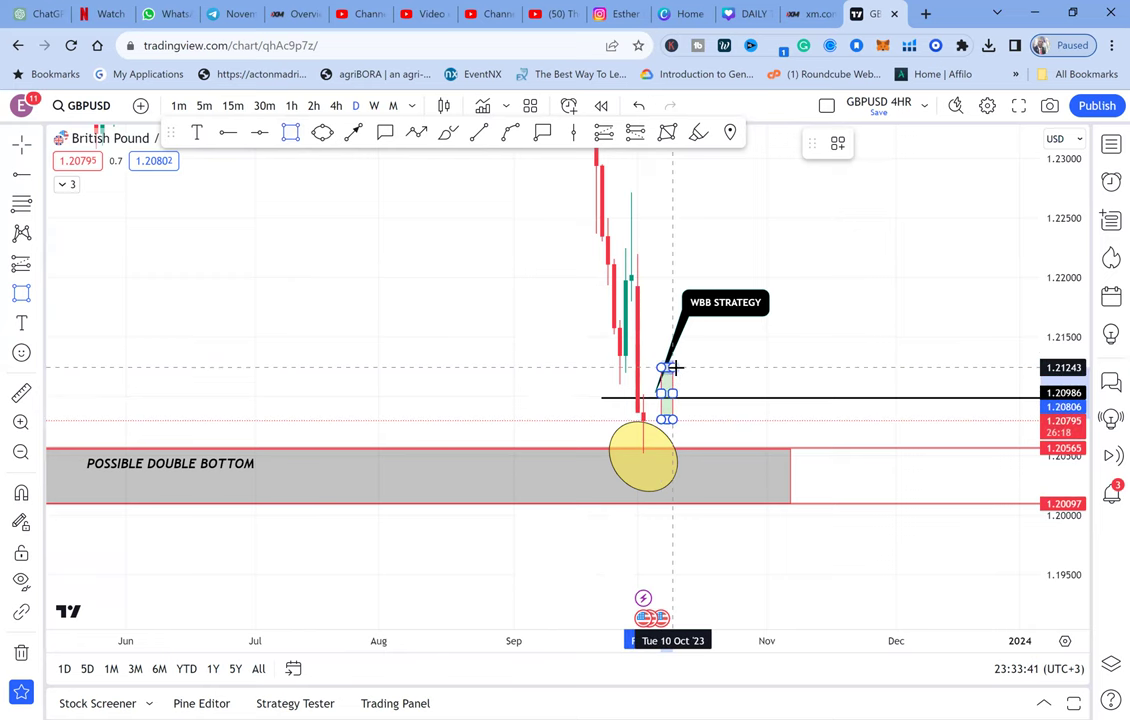
# Set the opacity of the rectangle's green fill to 100%.
pyautogui.click(900, 143)
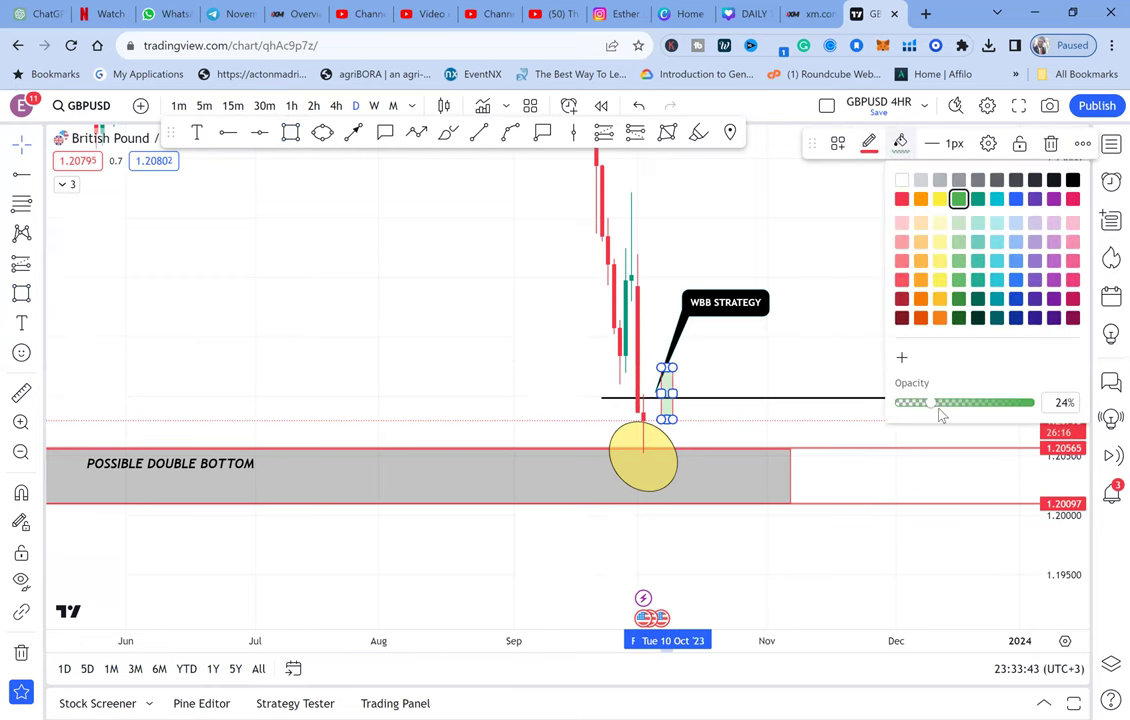
pyautogui.moveTo(932, 404); pyautogui.dragTo(1035, 418)
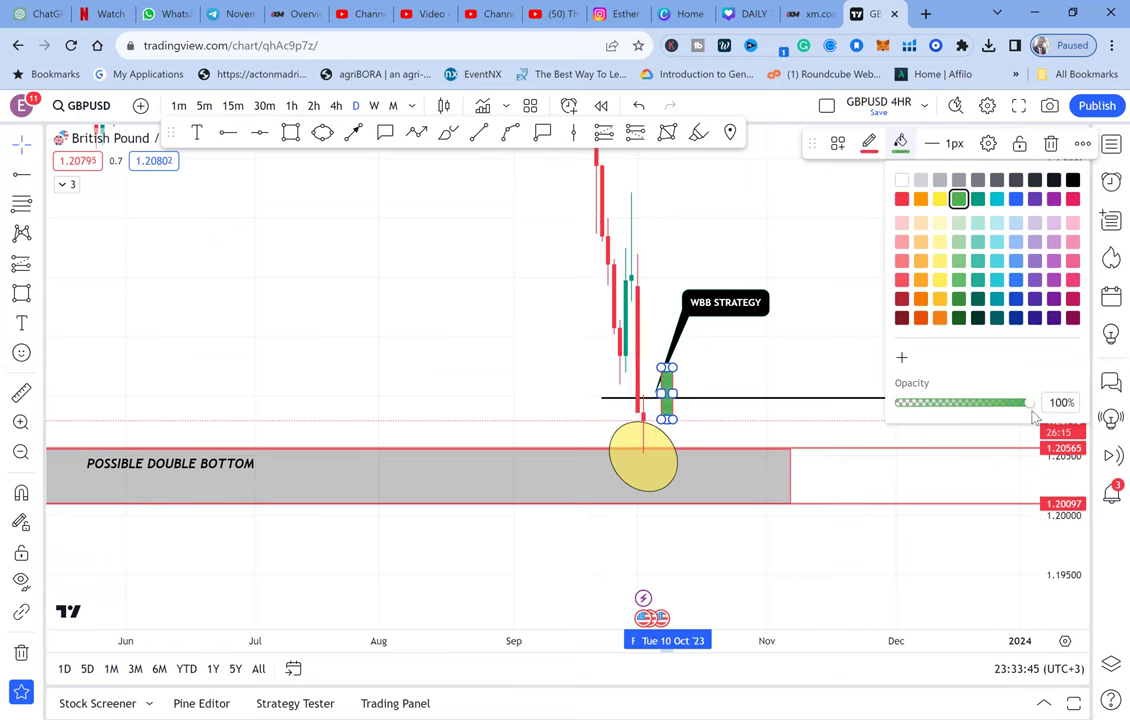
pyautogui.click(820, 372)
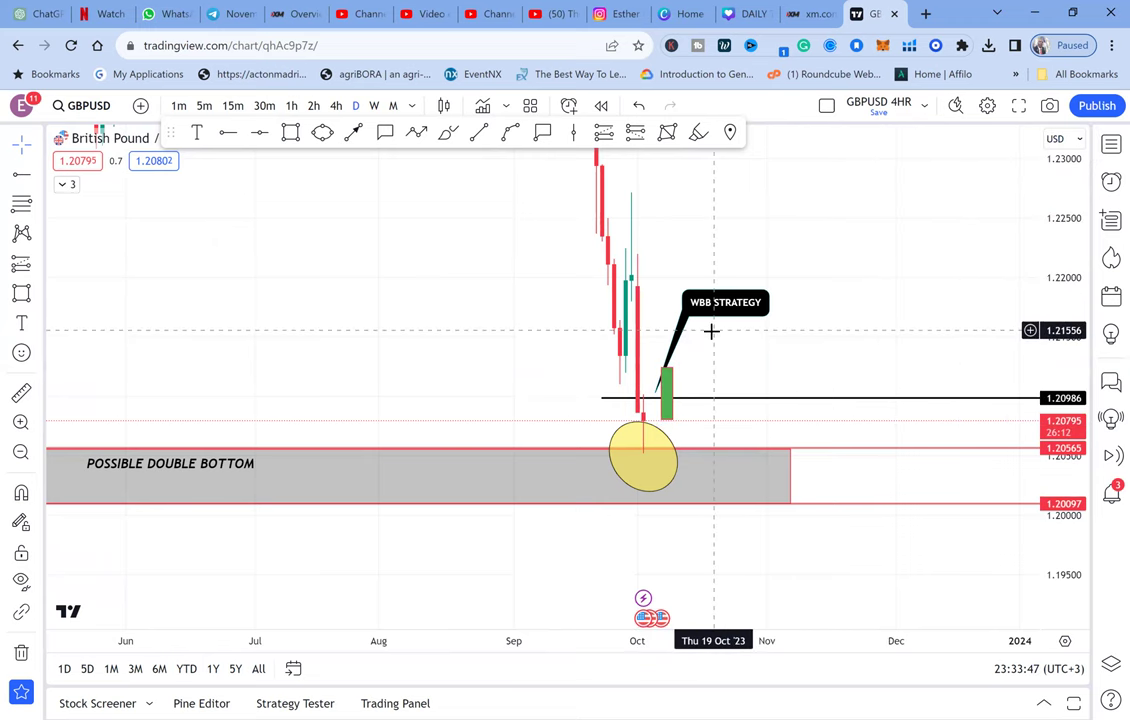
# Delete the green rectangle and the black horizontal ray beside the WBB STRATEGY callout.
pyautogui.moveTo(852, 285); pyautogui.dragTo(852, 380)
pyautogui.moveTo(1067, 229); pyautogui.dragTo(1046, 474)
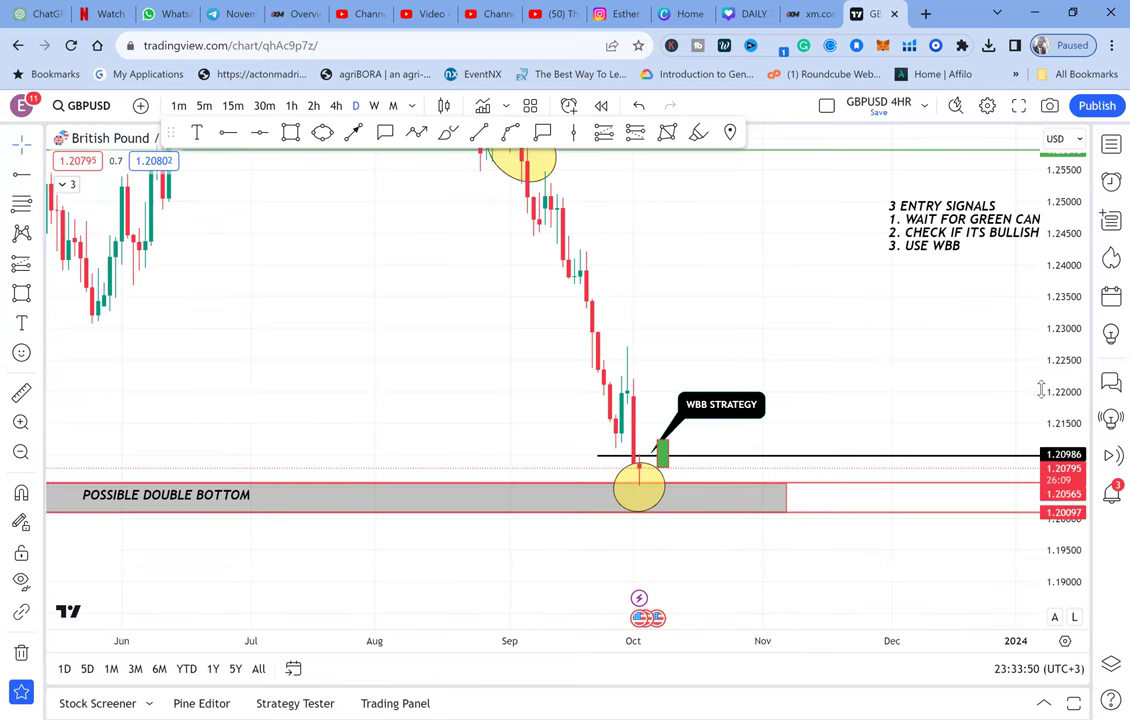
pyautogui.scroll(1, 1041, 390)
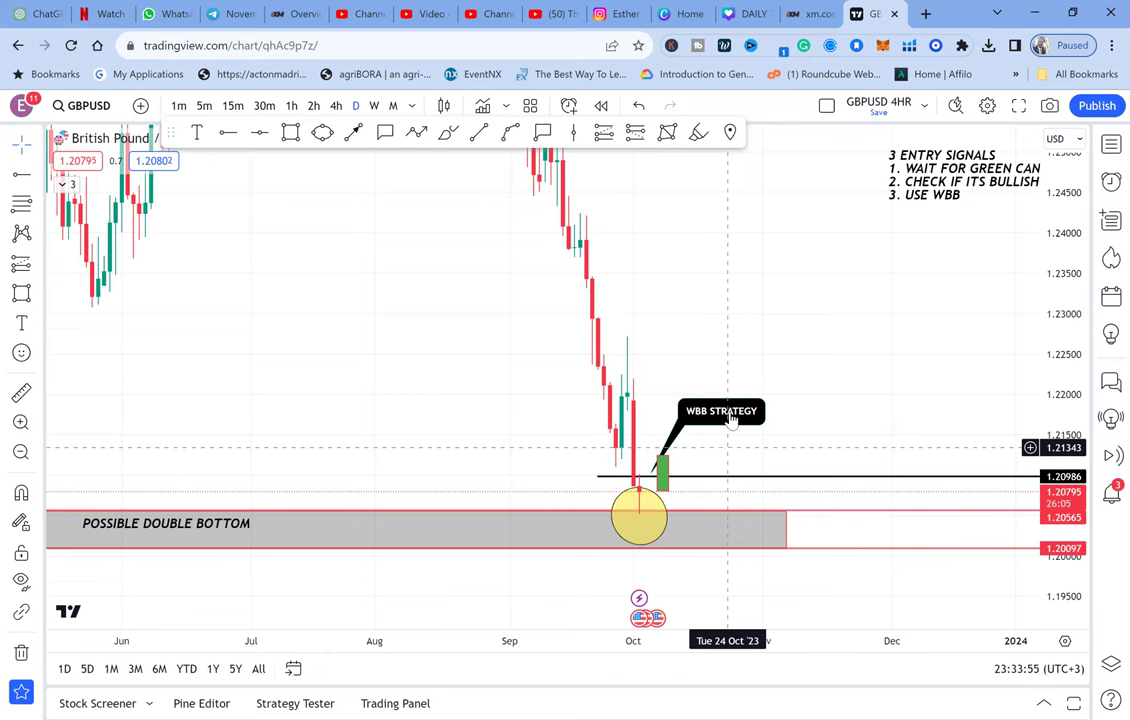
pyautogui.click(664, 469)
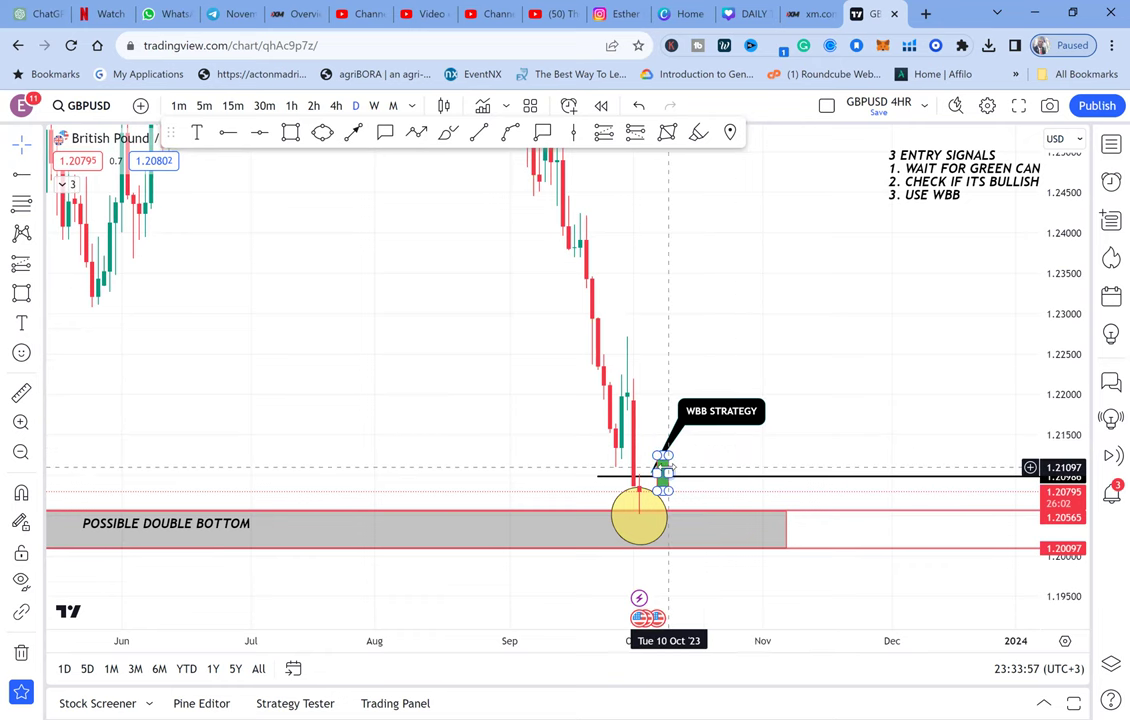
pyautogui.press('Delete')
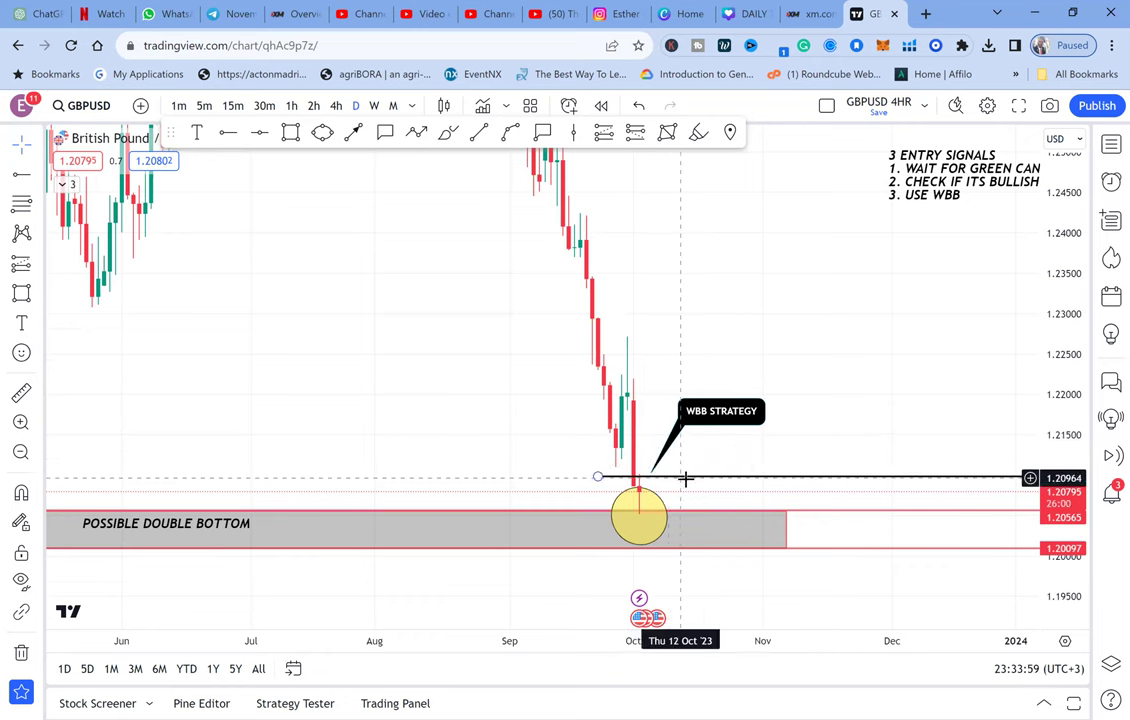
pyautogui.click(692, 476)
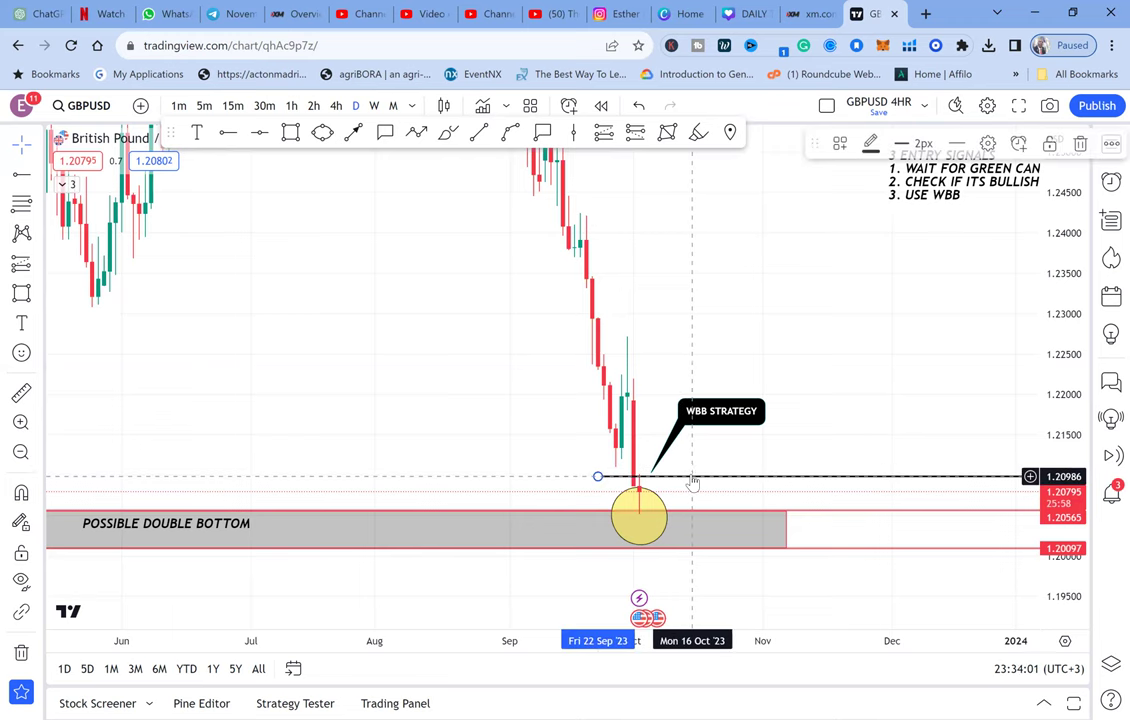
pyautogui.press('Delete')
# Measure the price move from the latest October candle up to the neckline, and clear the measurement.
pyautogui.scroll(-2, 688, 474)
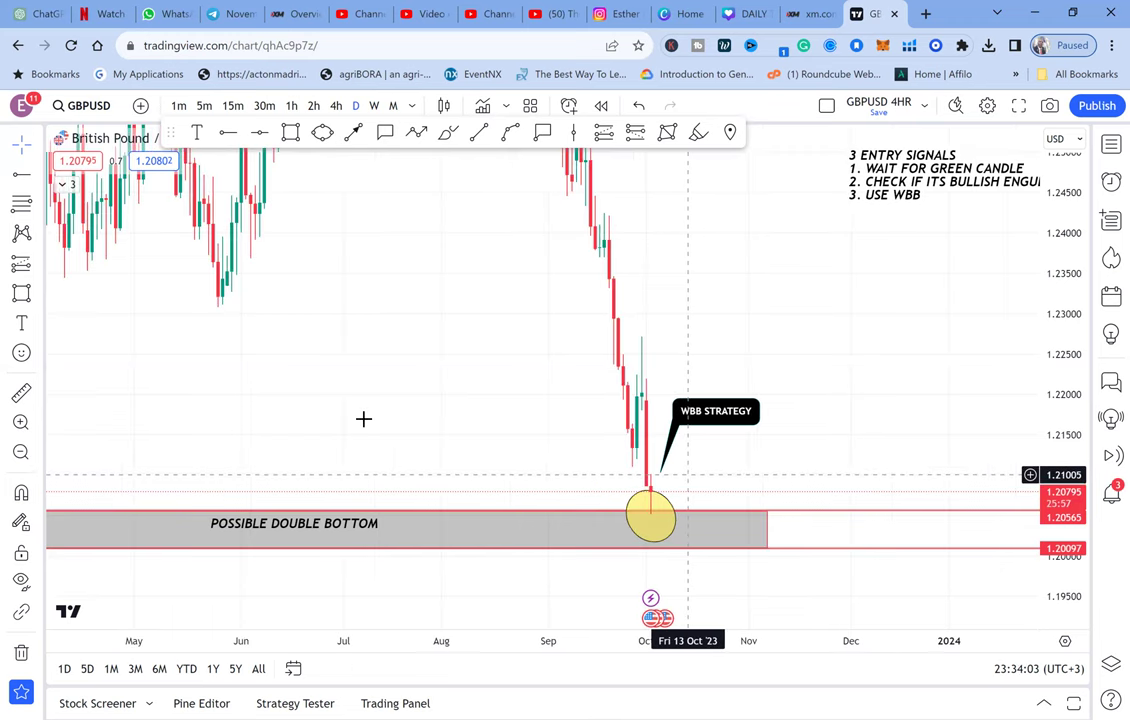
pyautogui.moveTo(376, 414); pyautogui.dragTo(583, 459)
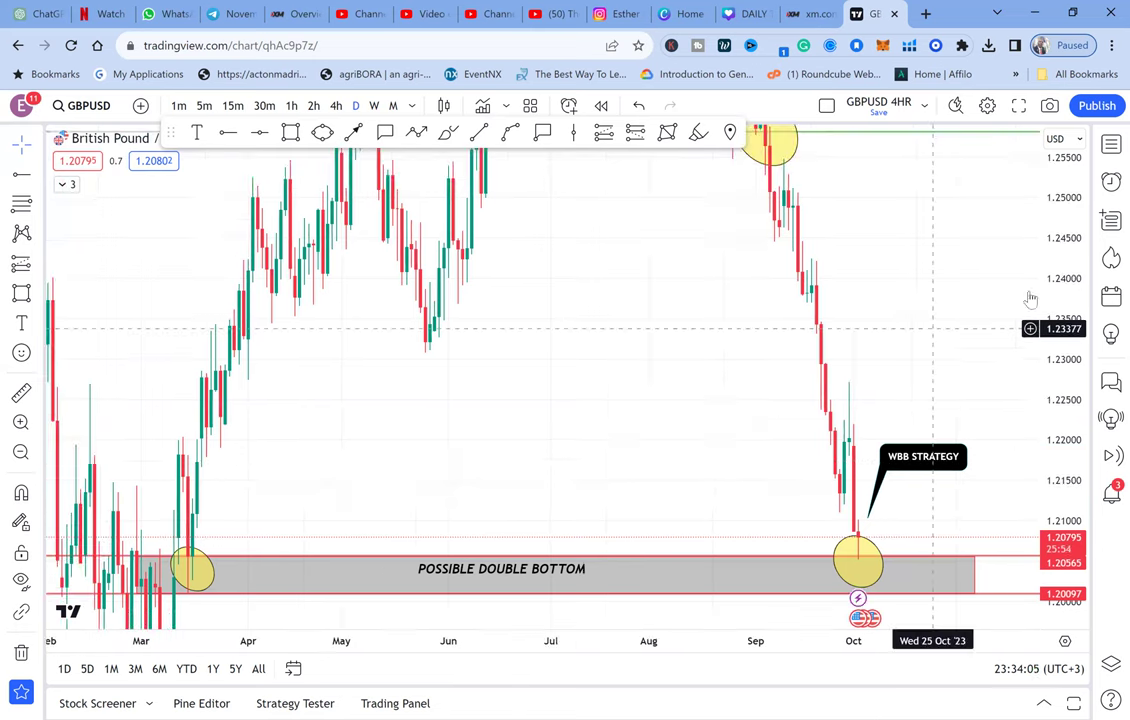
pyautogui.moveTo(1064, 273); pyautogui.dragTo(1047, 492)
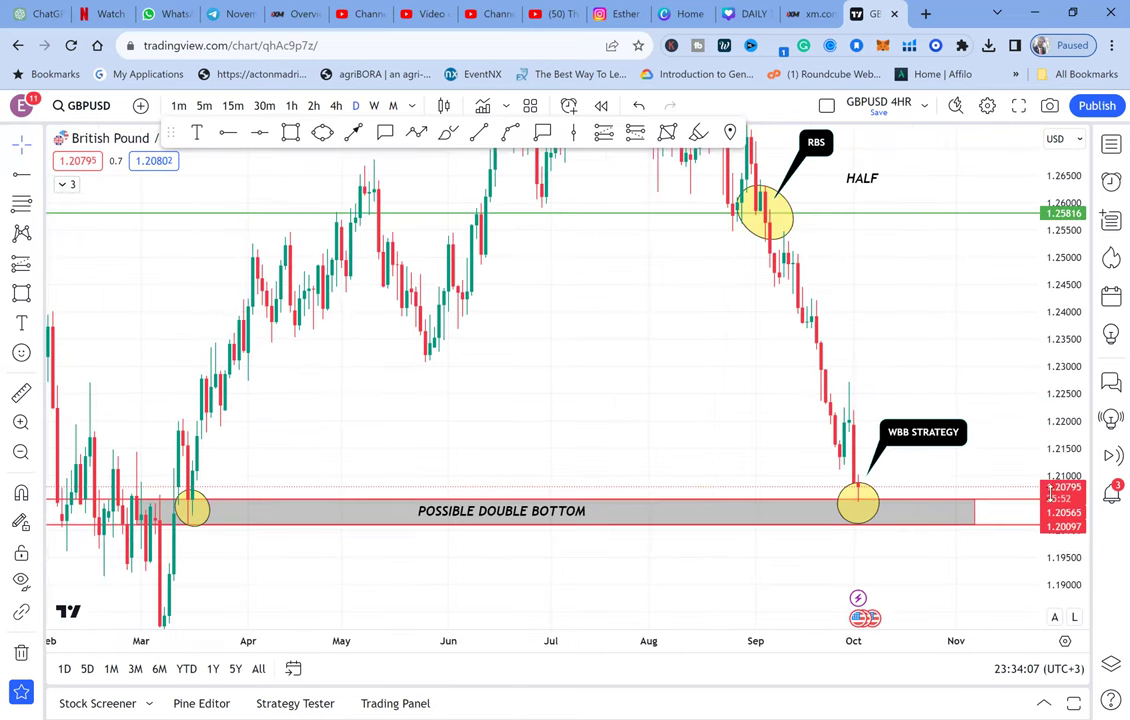
pyautogui.hscroll(1, 812, 522)
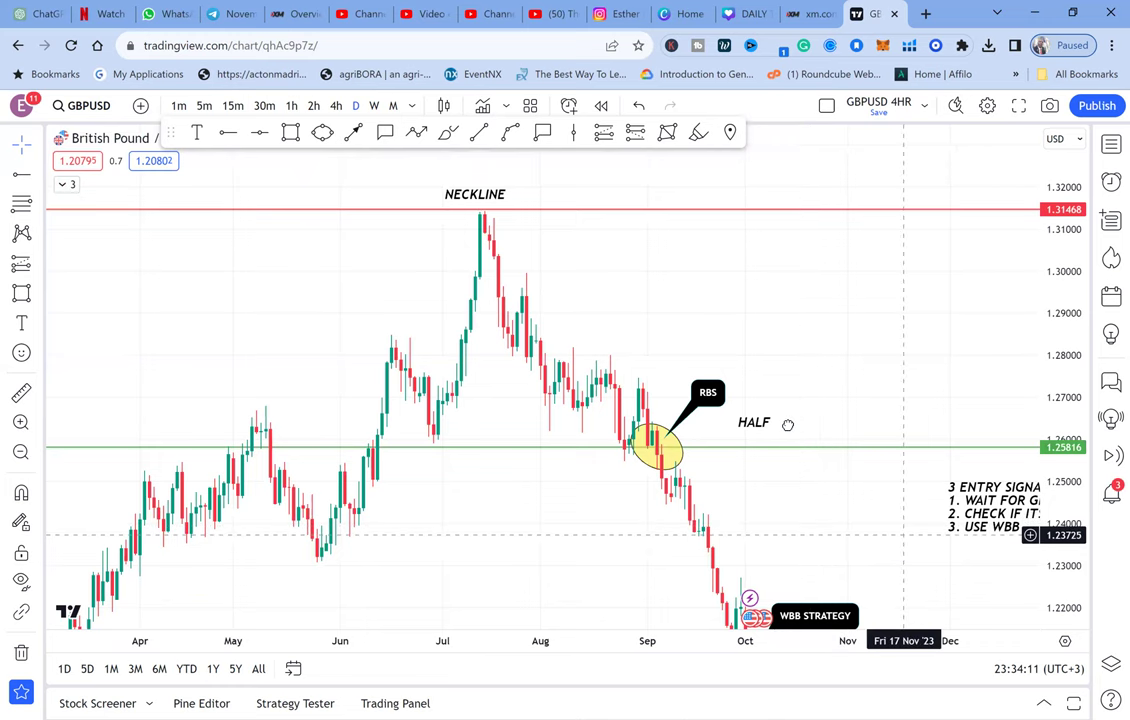
pyautogui.moveTo(785, 423); pyautogui.dragTo(680, 319)
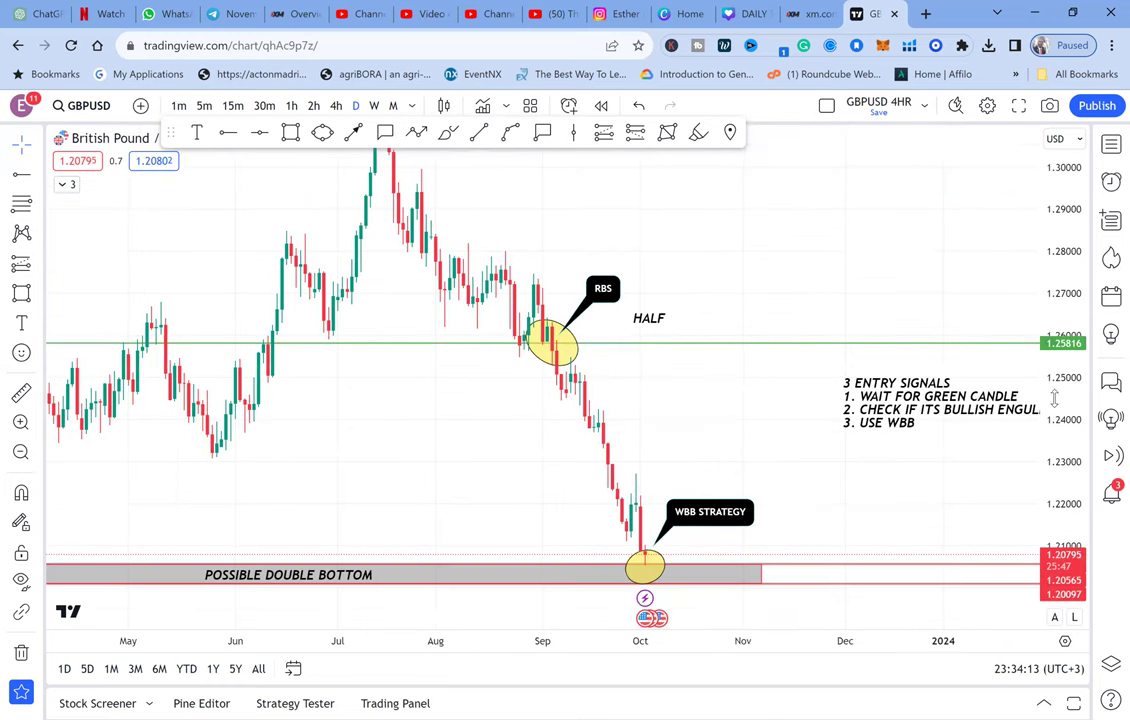
pyautogui.click(24, 393)
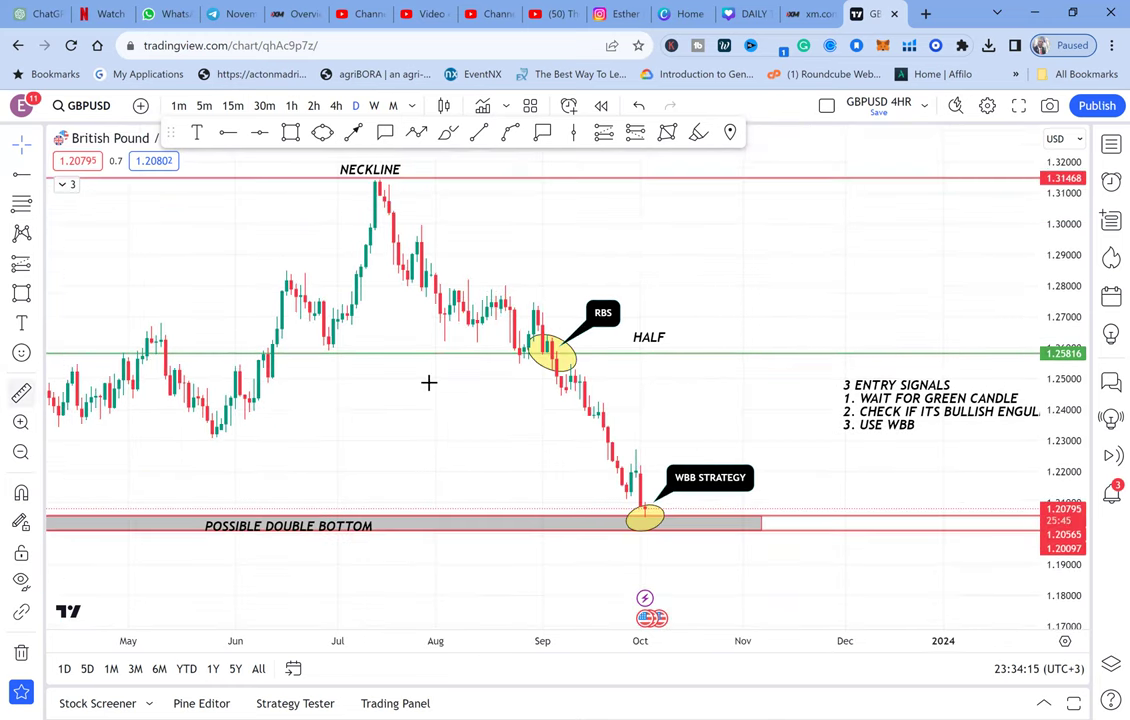
pyautogui.click(645, 507)
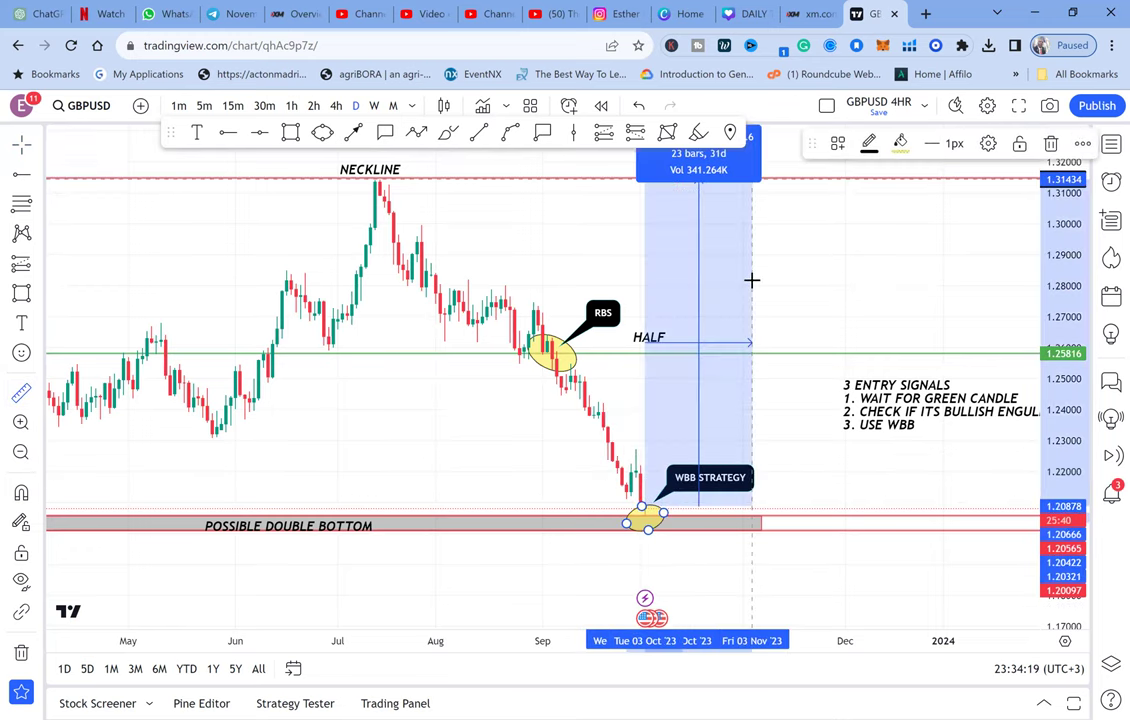
pyautogui.moveTo(749, 242); pyautogui.dragTo(762, 329)
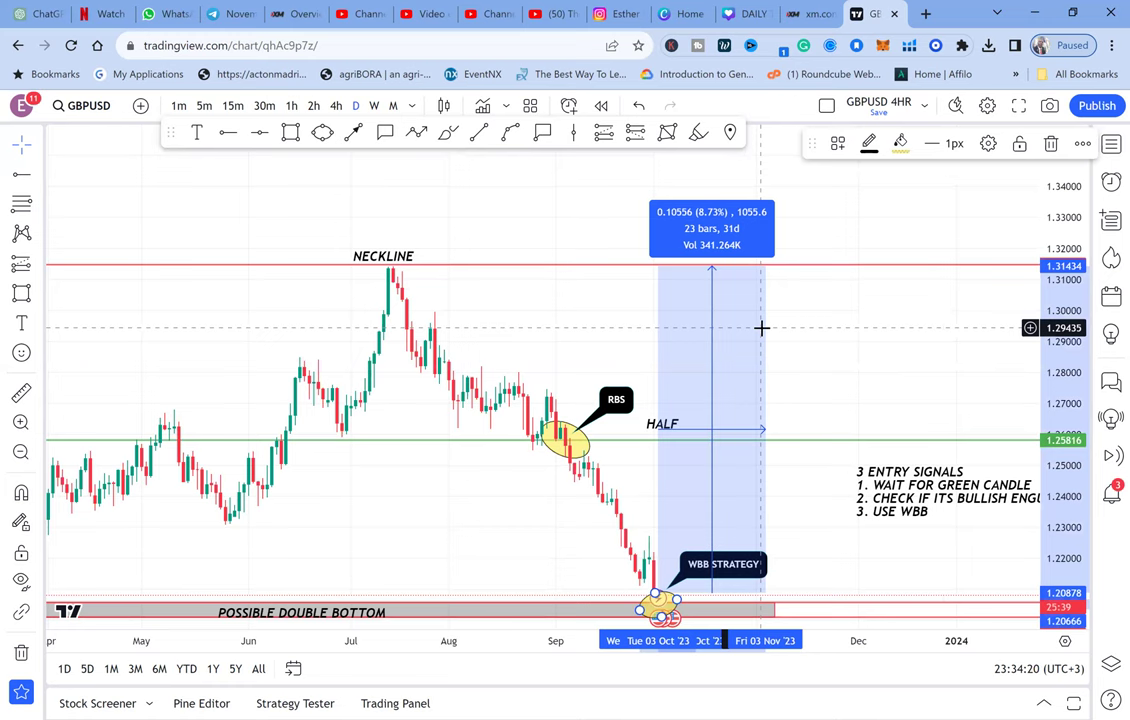
pyautogui.click(807, 365)
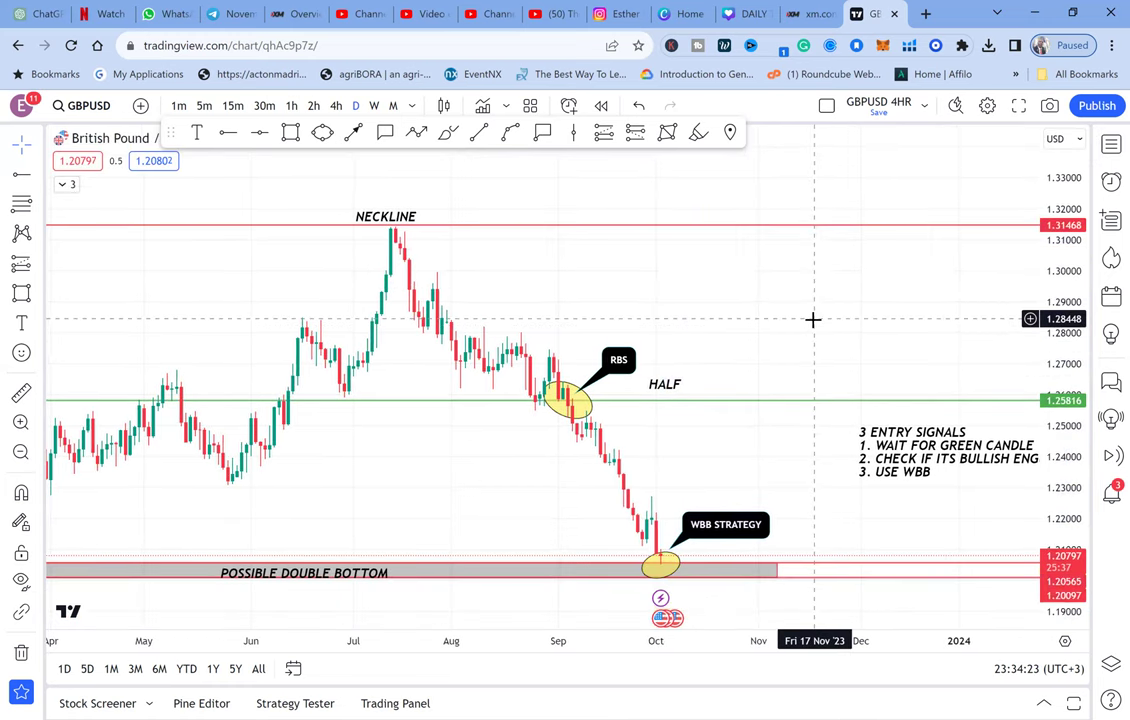
pyautogui.scroll(-1, 812, 319)
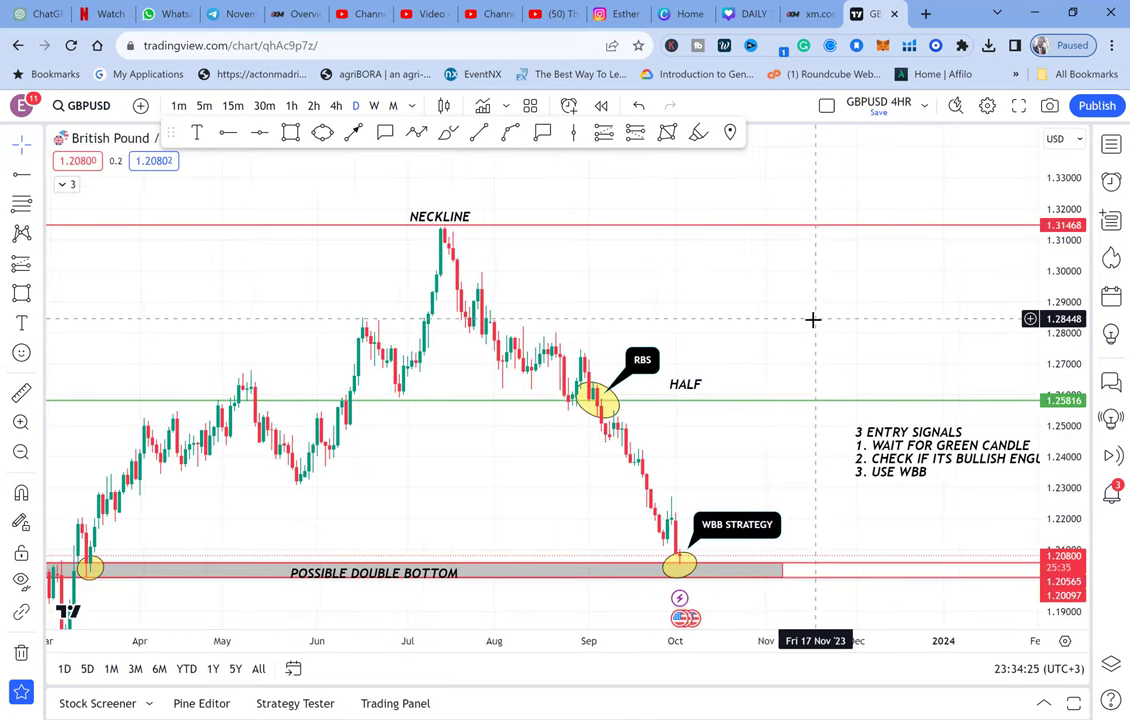